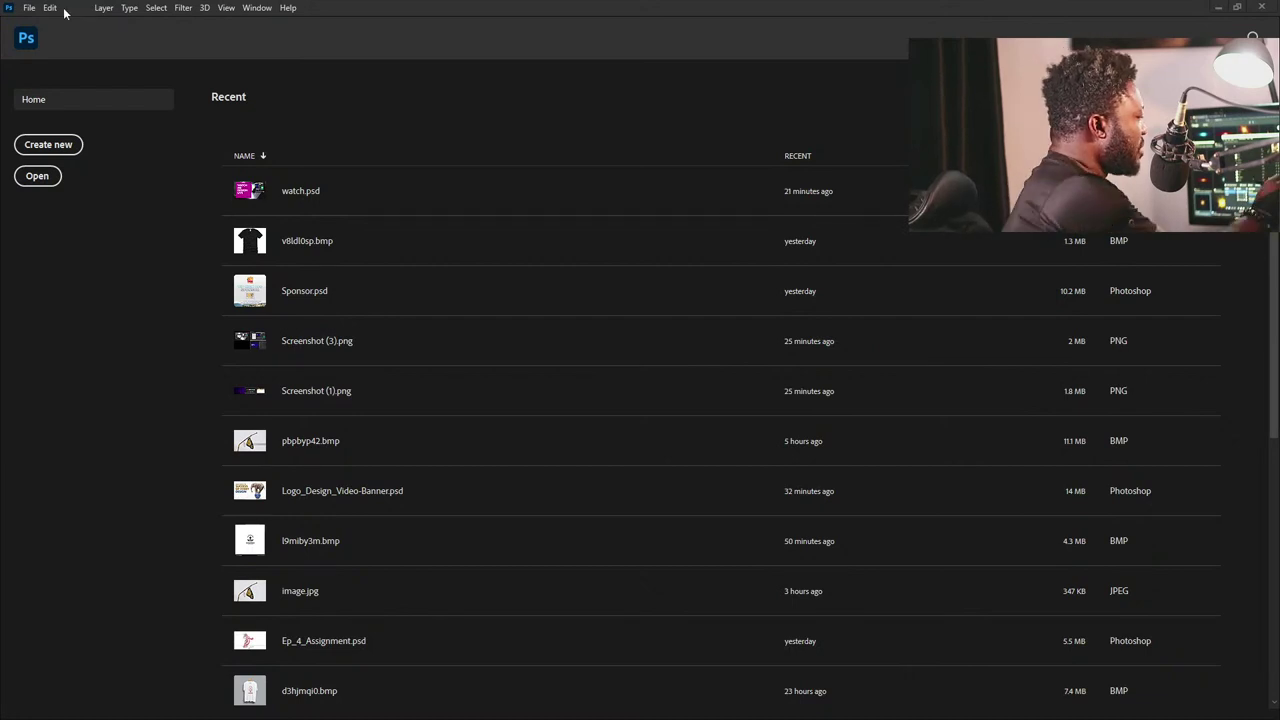
Start a new document and name it Church Poster.
left_click(30, 8)
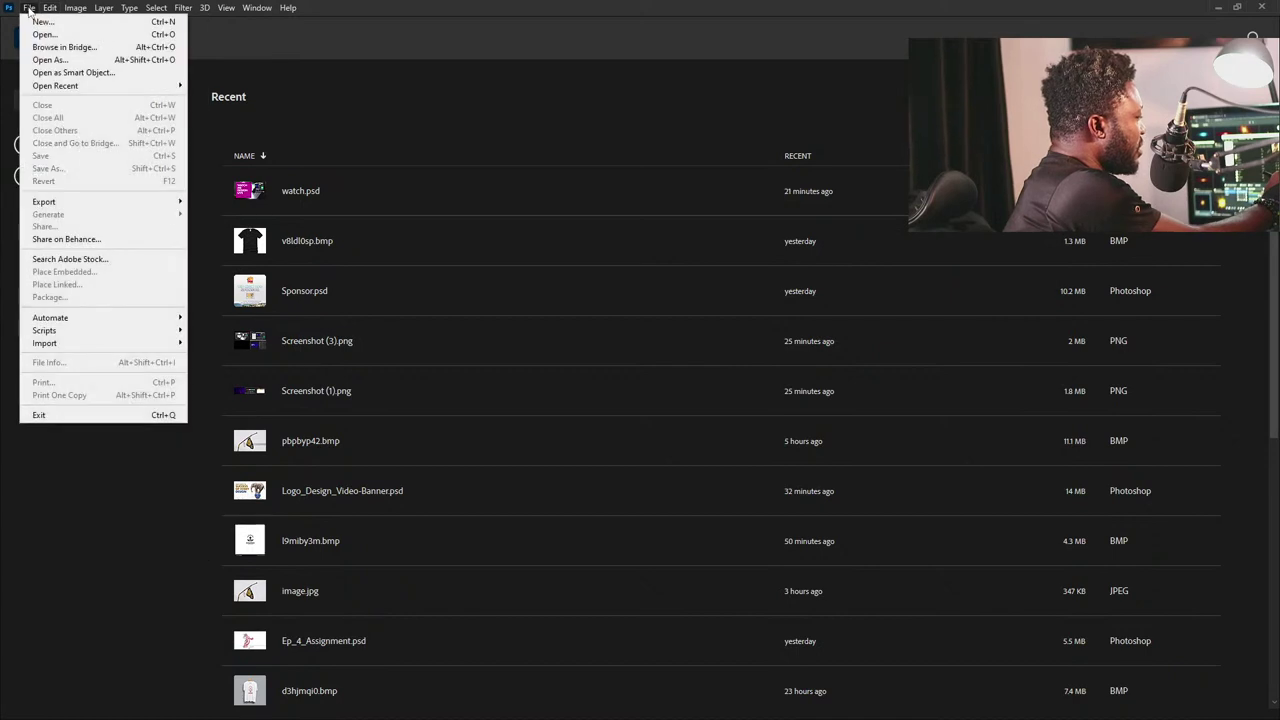
left_click(40, 21)
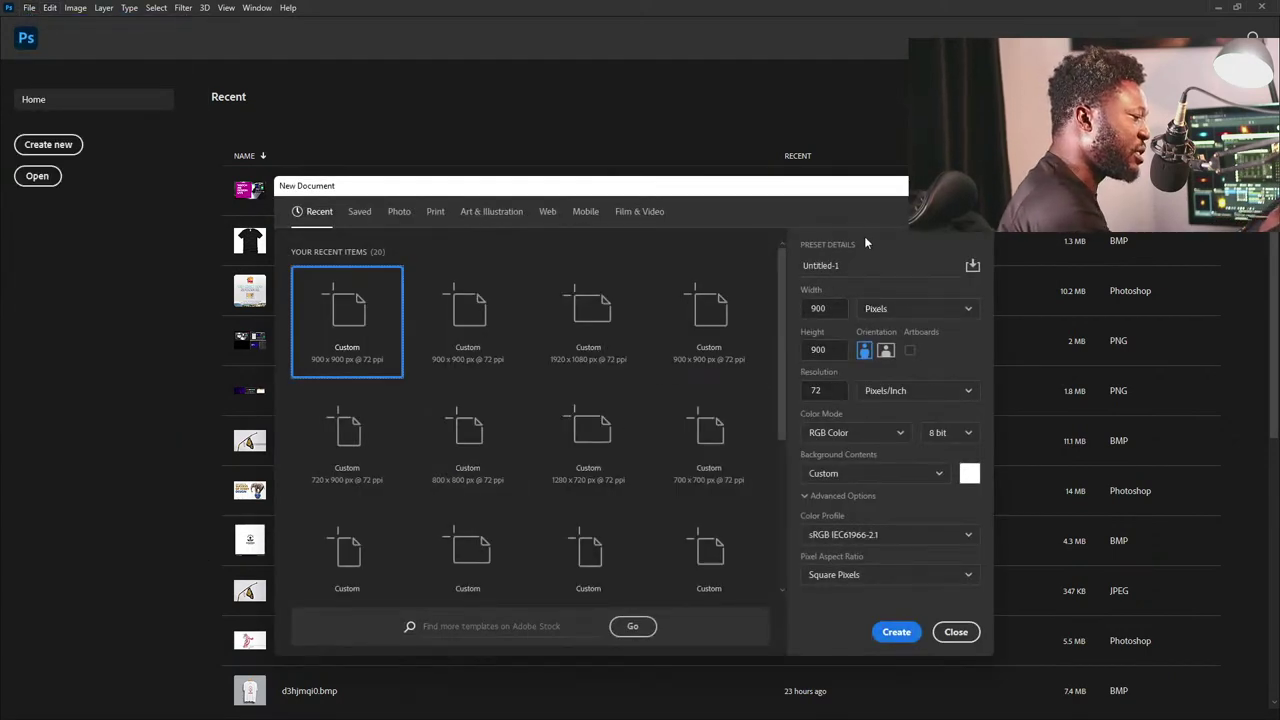
left_click(828, 265)
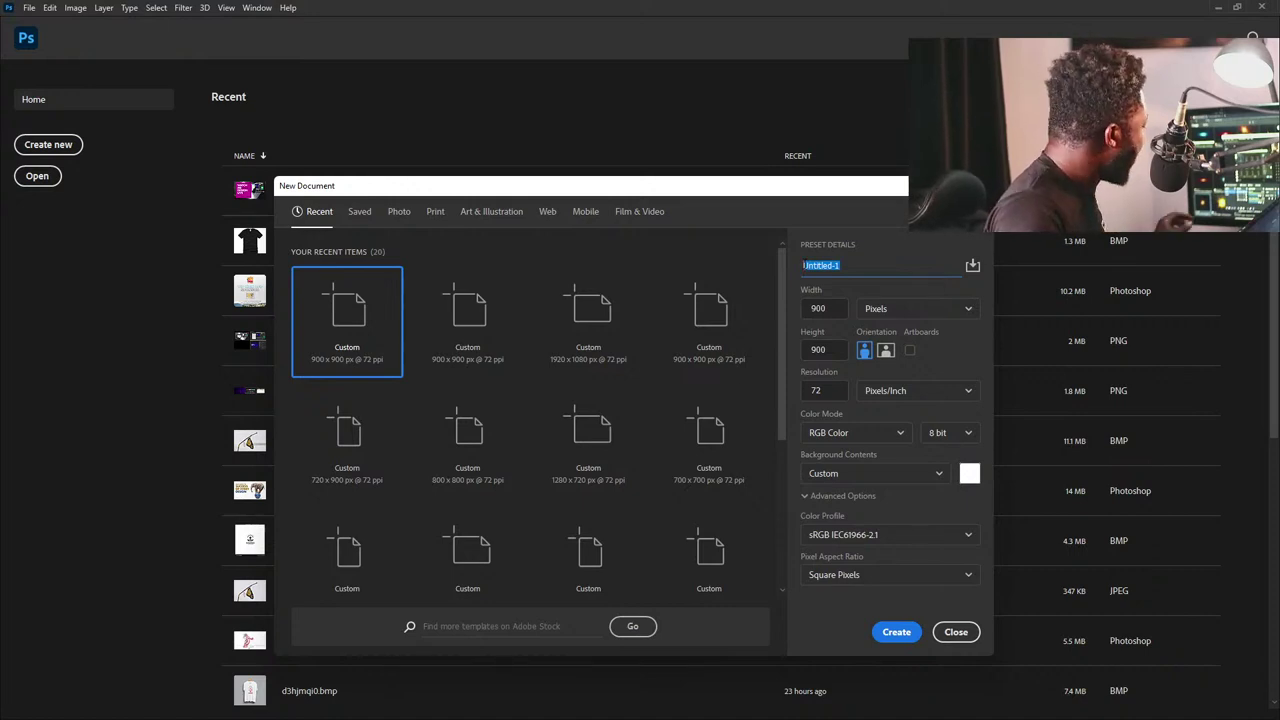
type("dhurc")
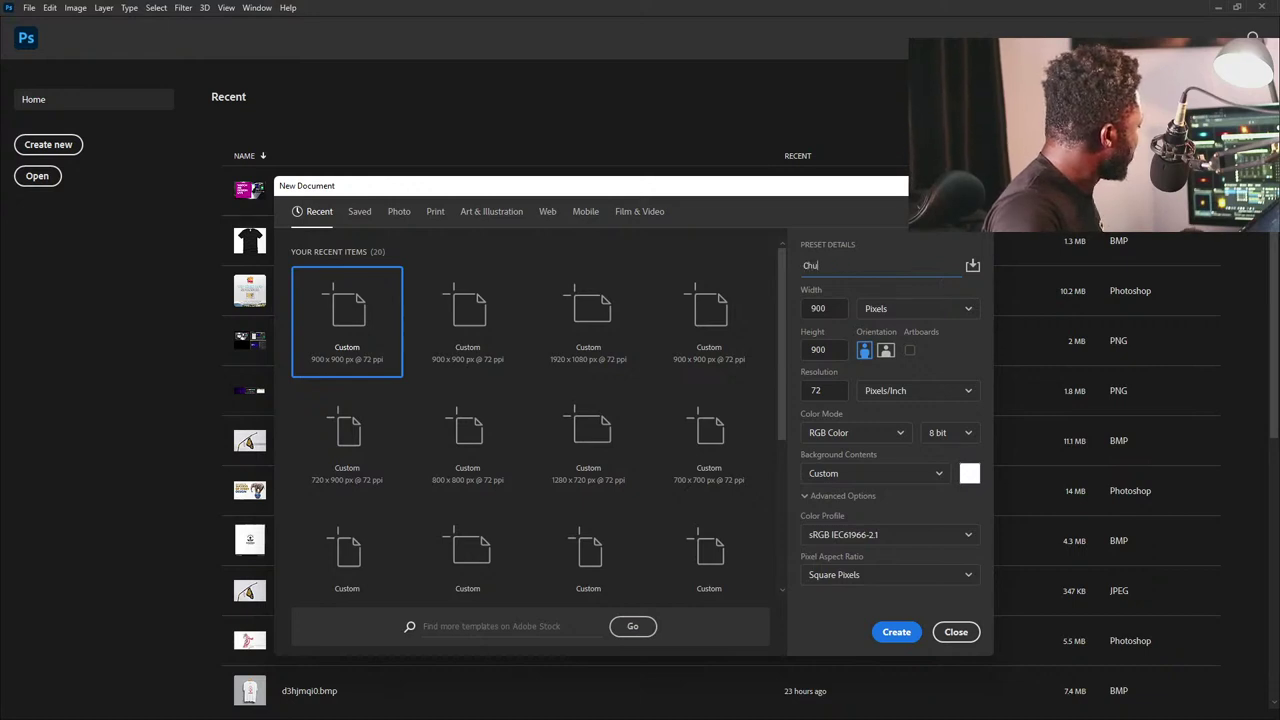
type("h ")
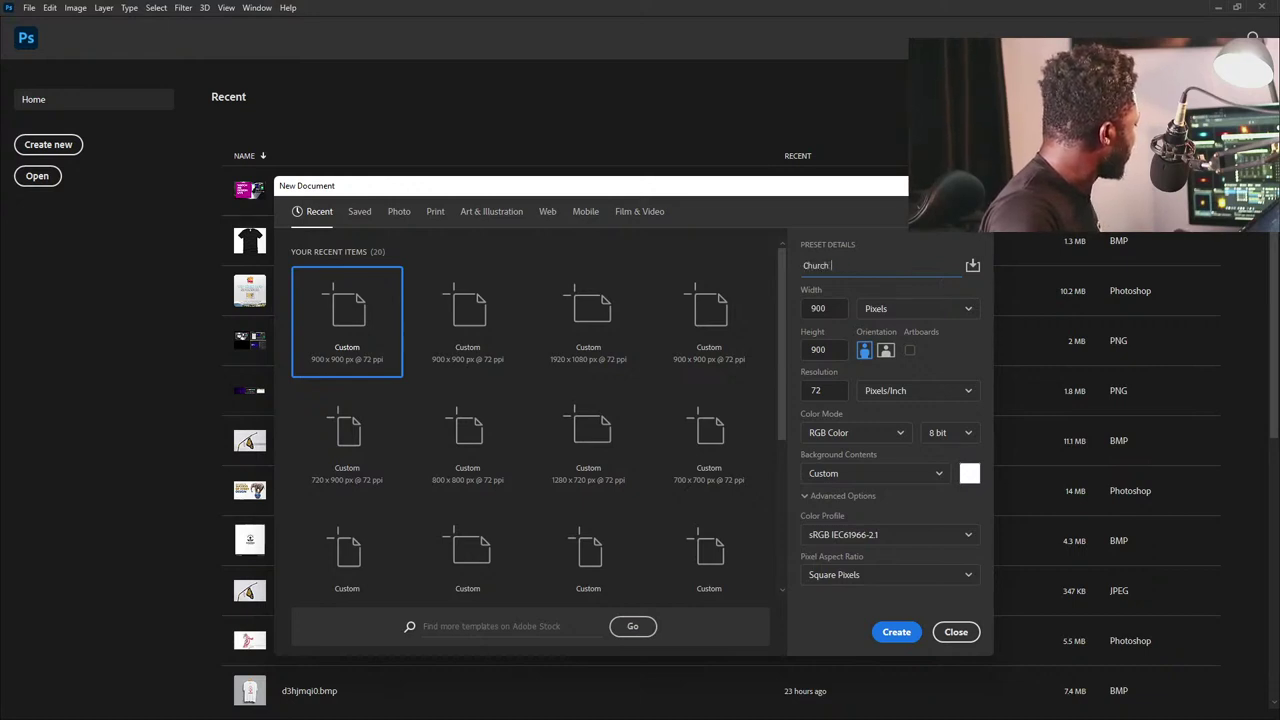
type("P")
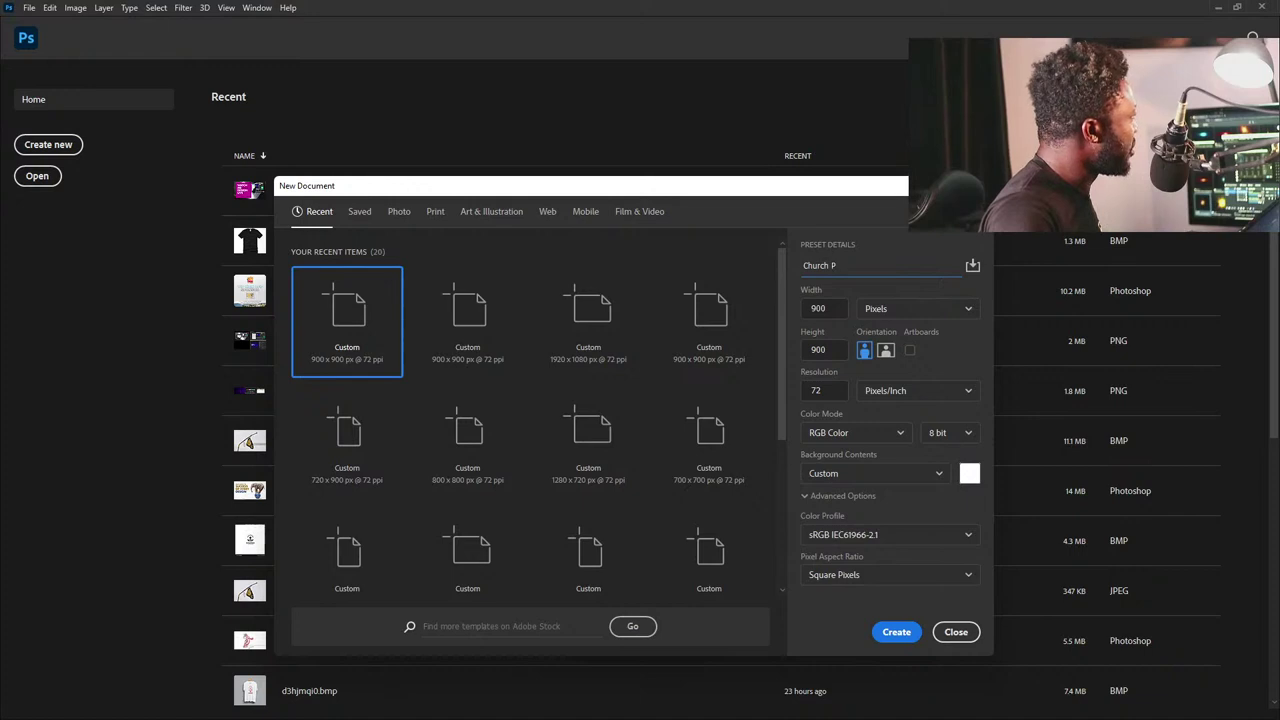
type("oster")
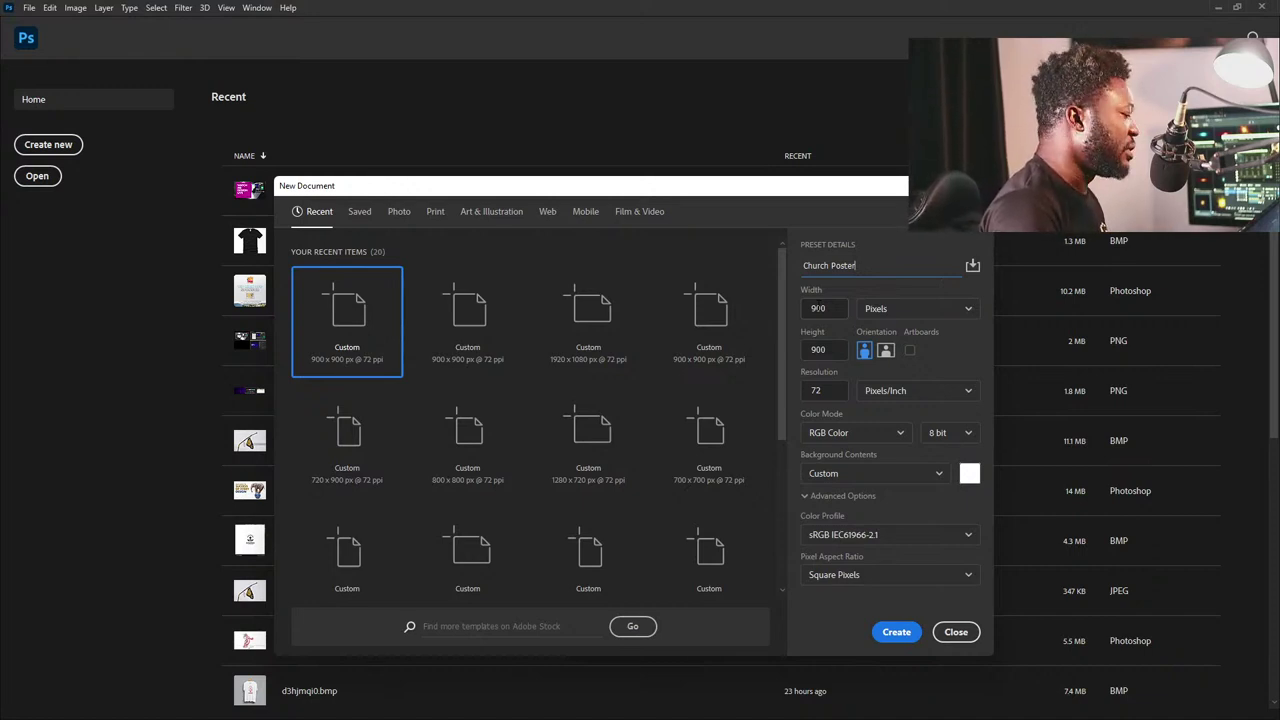
Create the document at 900 × 900 pixels, 72 pixels/inch, in 8-bit RGB Color with a white background.
left_click(818, 390)
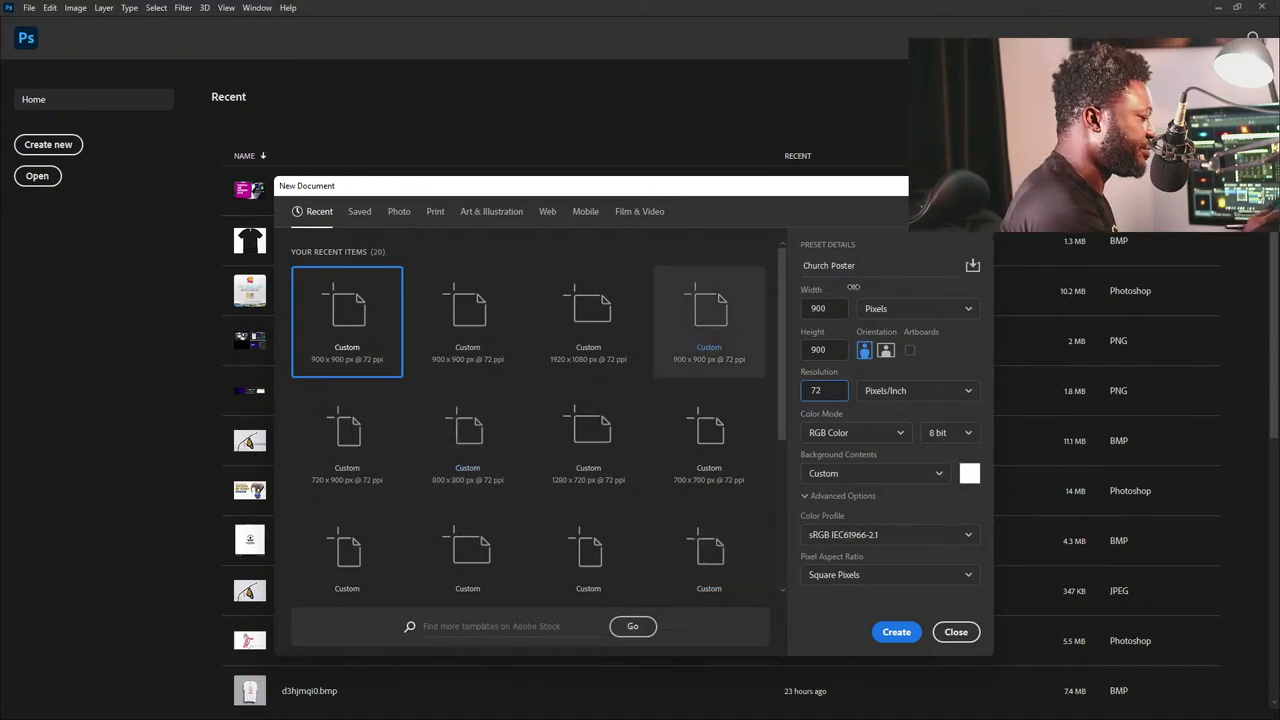
left_click(818, 349)
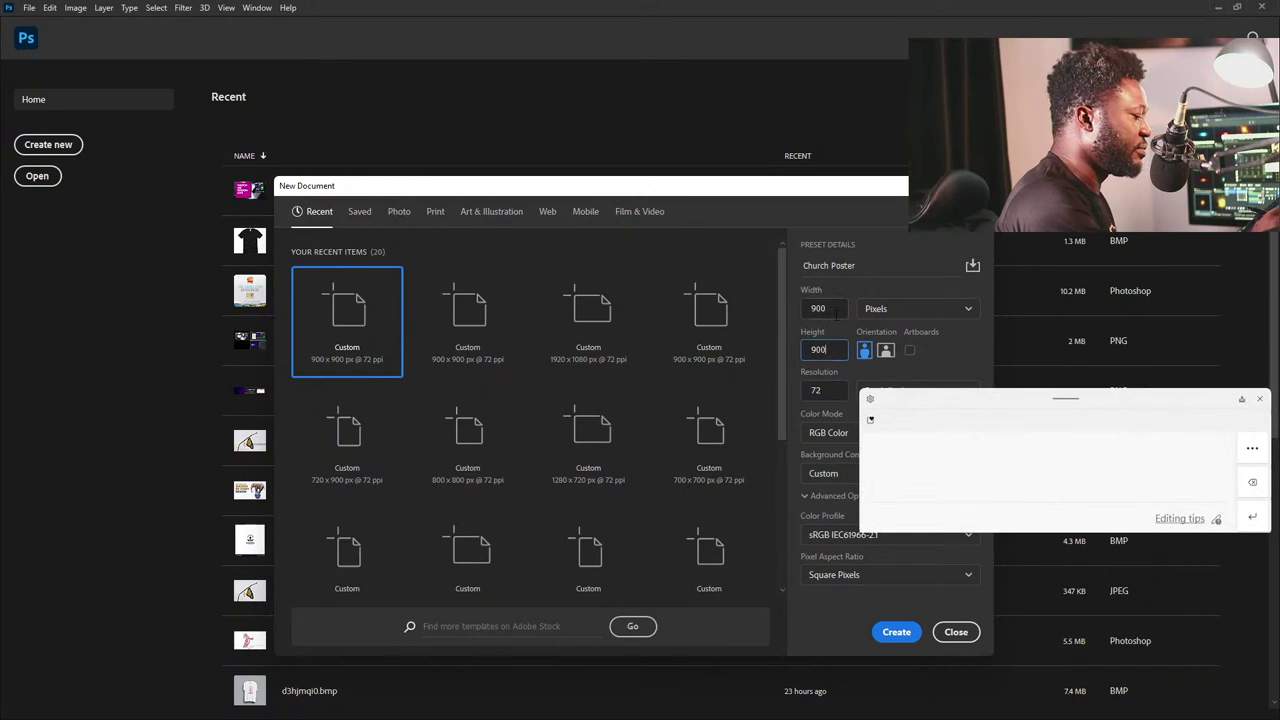
left_click(1259, 398)
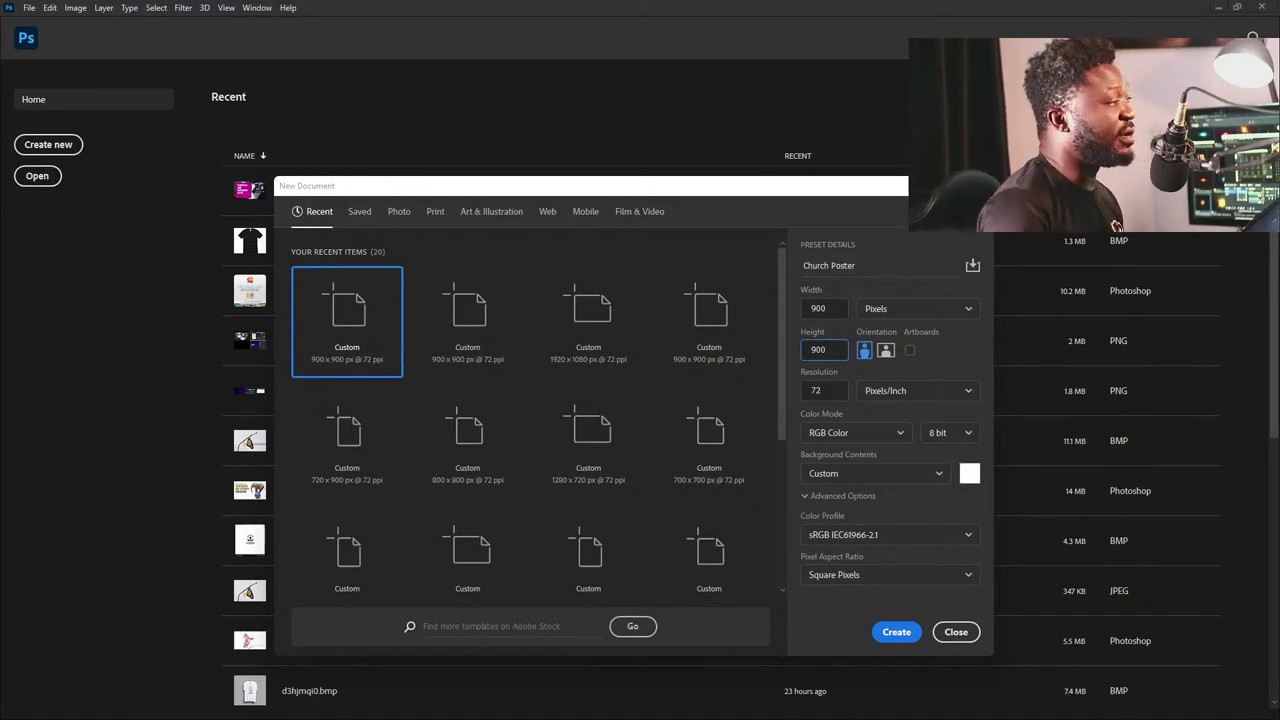
left_click(836, 314)
left_click(837, 316)
left_click(822, 349)
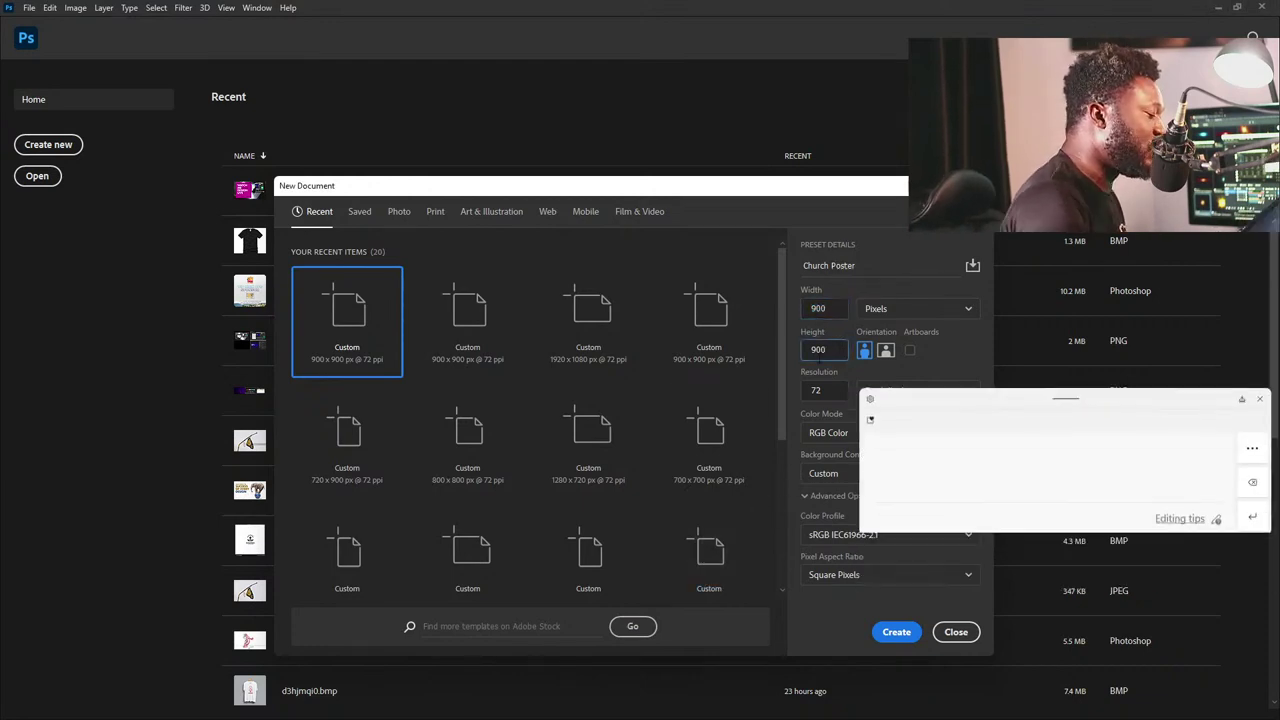
left_click(1260, 408)
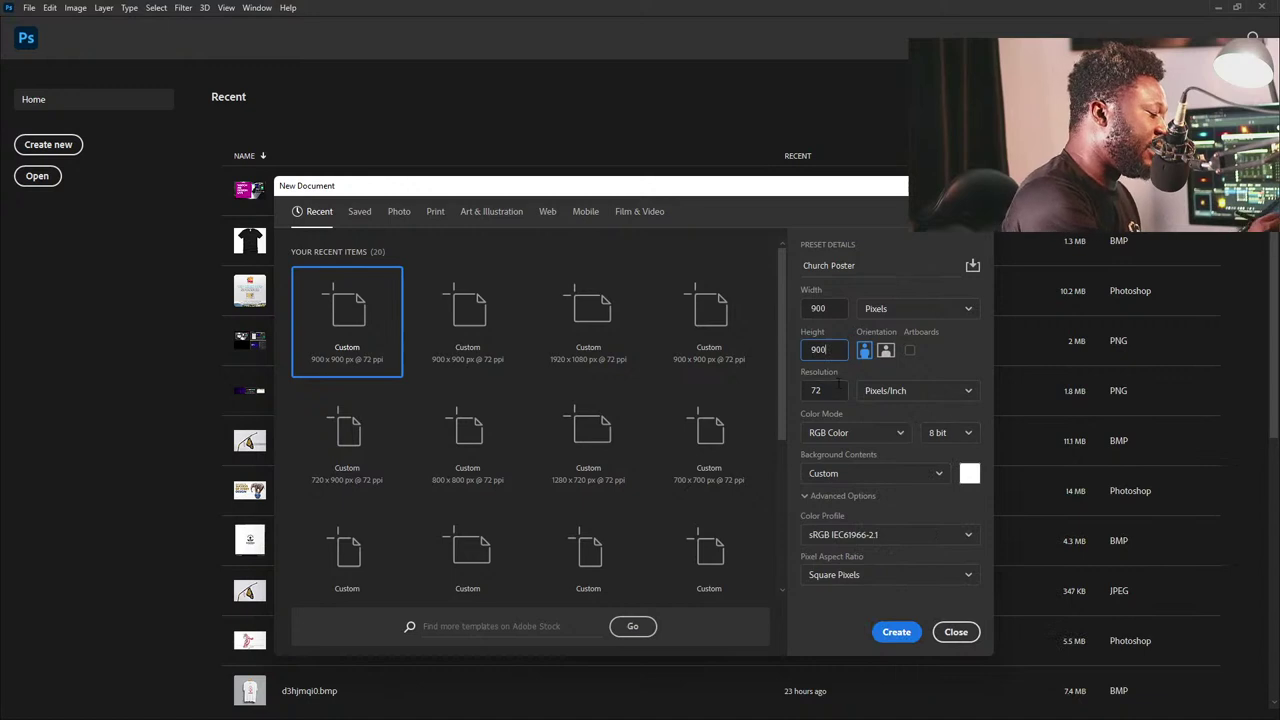
key("Tab")
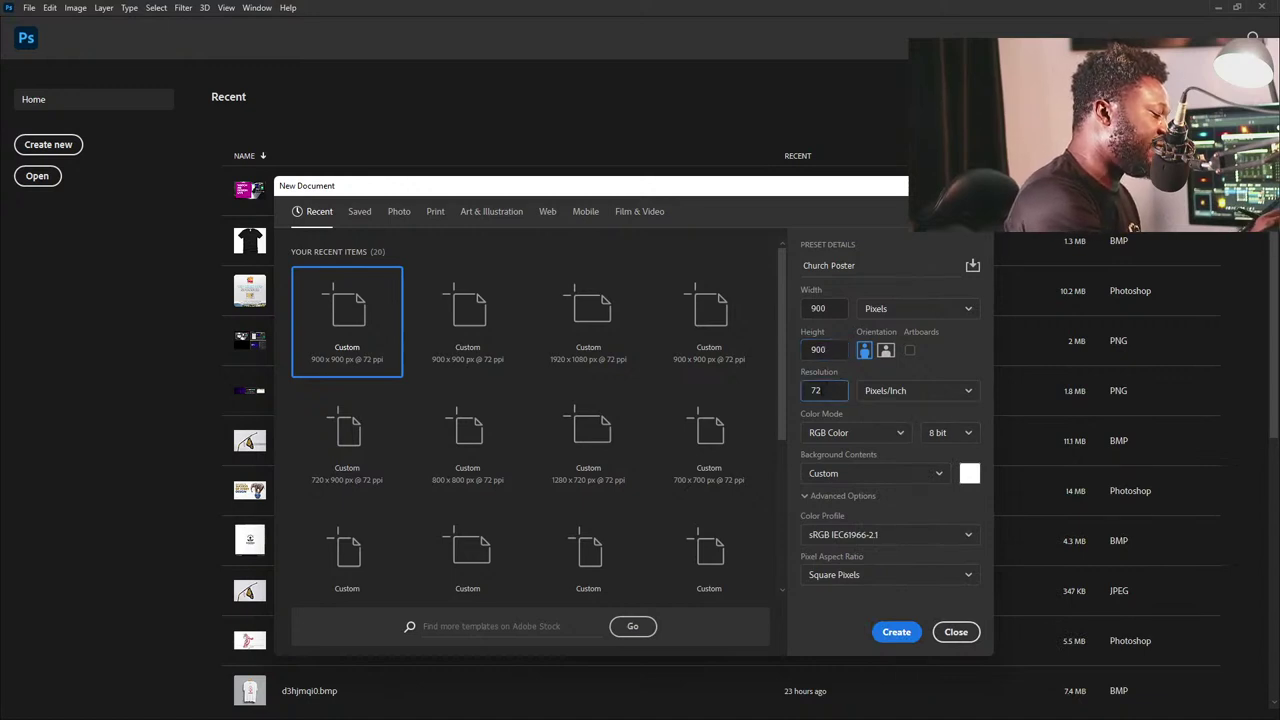
left_click(822, 349)
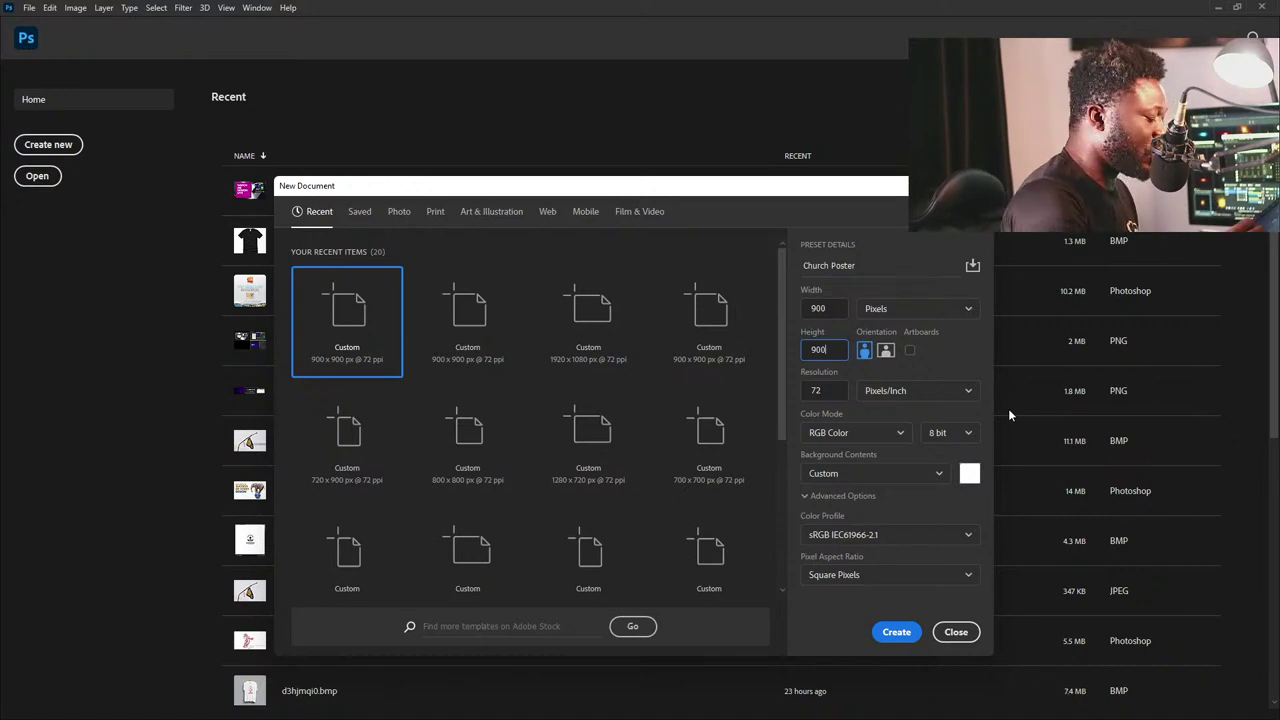
left_click(896, 631)
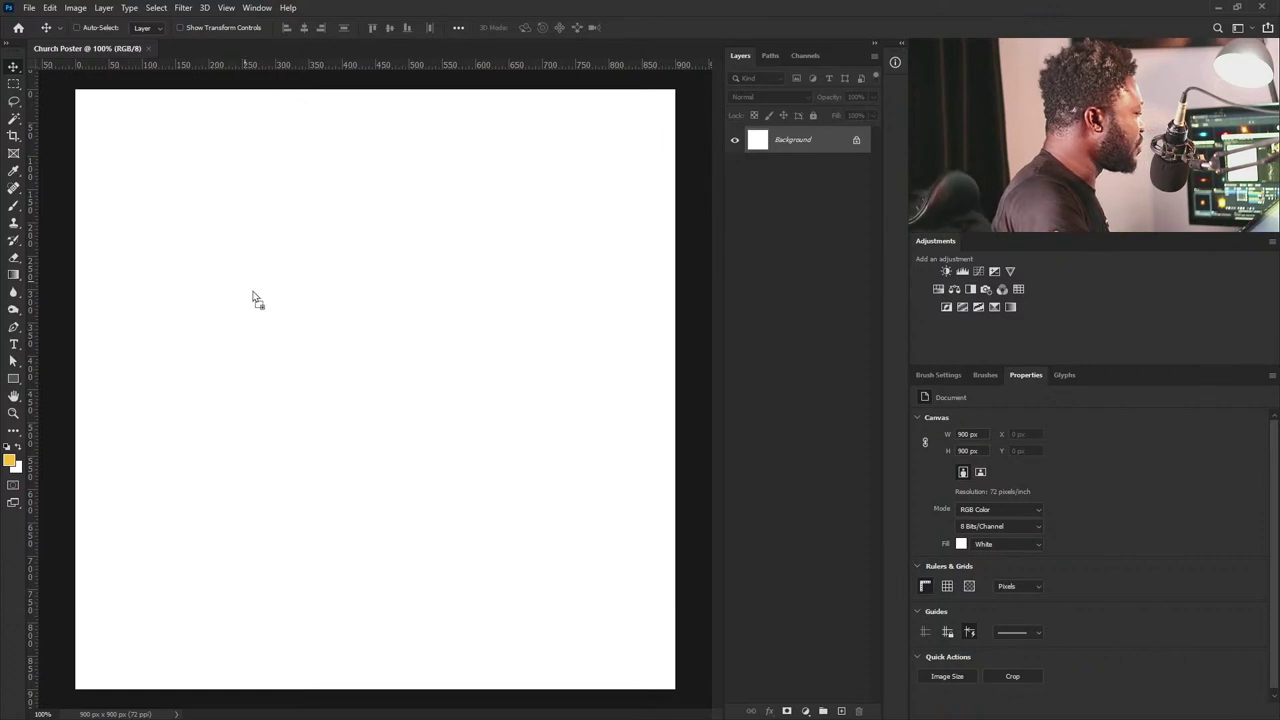
Place the BG wheat field image on the canvas and scale it proportionally to about 102.5% to cover the full width.
left_click_drag(252, 295, 252, 294)
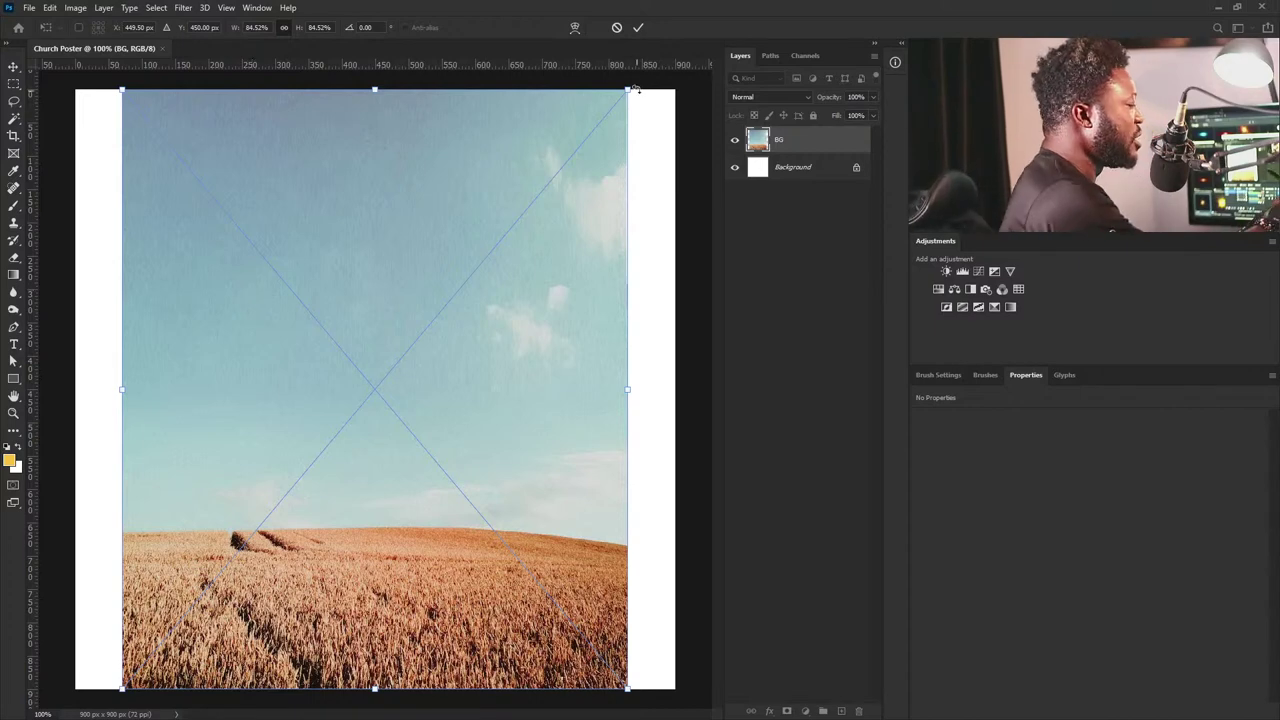
left_click_drag(629, 86, 697, 26)
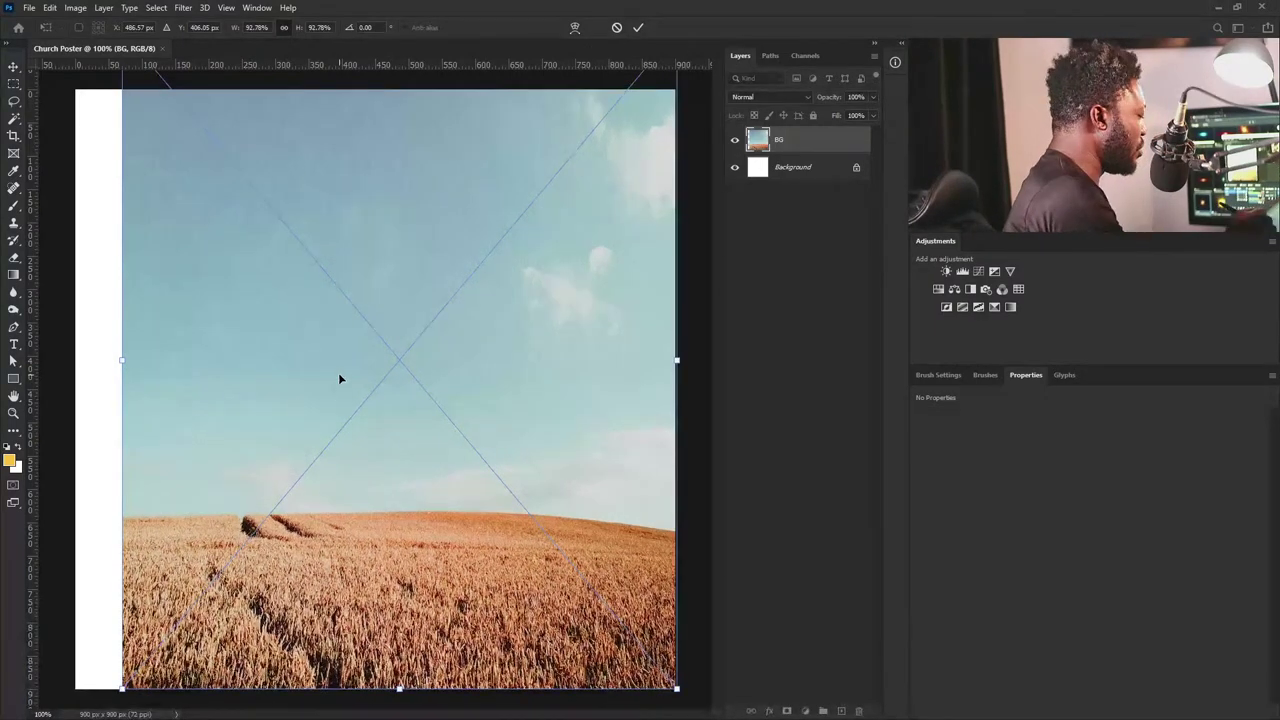
left_click_drag(338, 372, 280, 328)
left_click_drag(620, 643, 680, 700)
mouse_move(557, 480)
left_mouse_down()
mouse_move(558, 449)
mouse_move(552, 465)
left_mouse_up()
left_click_drag(625, 536, 620, 551)
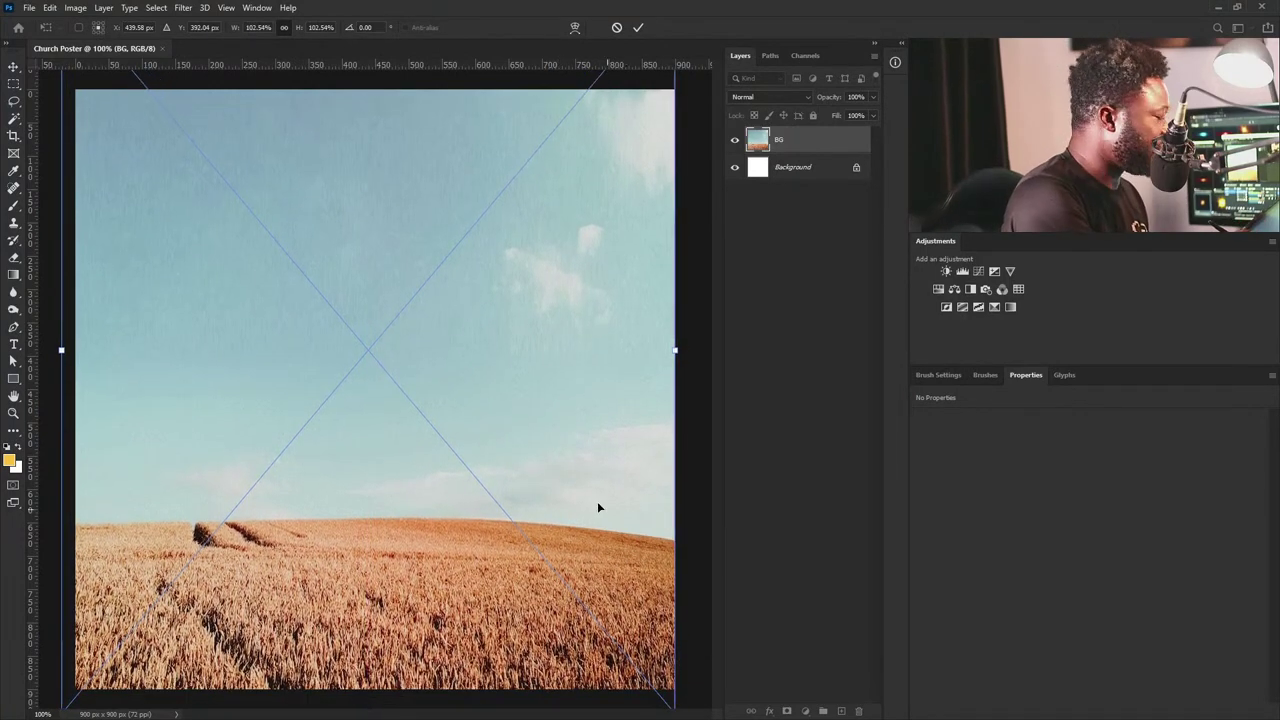
Move the BG image up to about X 440 px, Y 199 px, leaving a white strip below the field, and commit the placement.
left_click_drag(578, 437, 577, 364)
left_click_drag(550, 538, 557, 515)
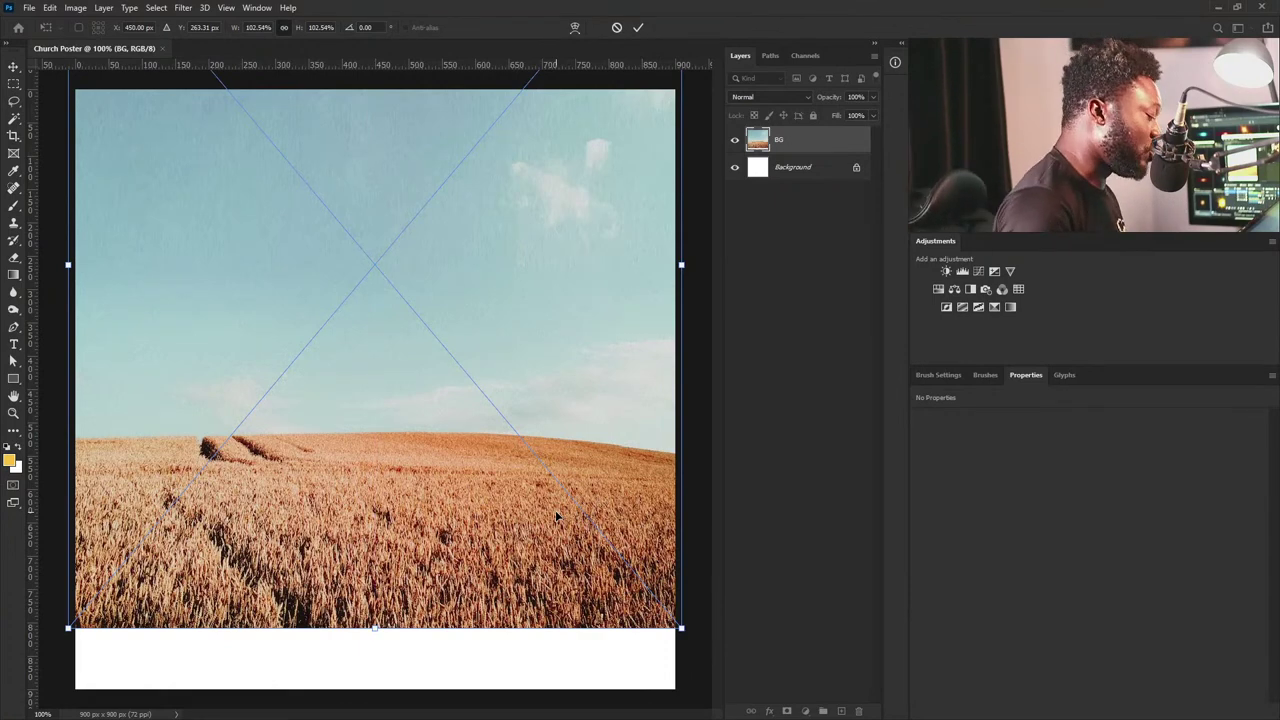
left_click_drag(475, 366, 471, 369)
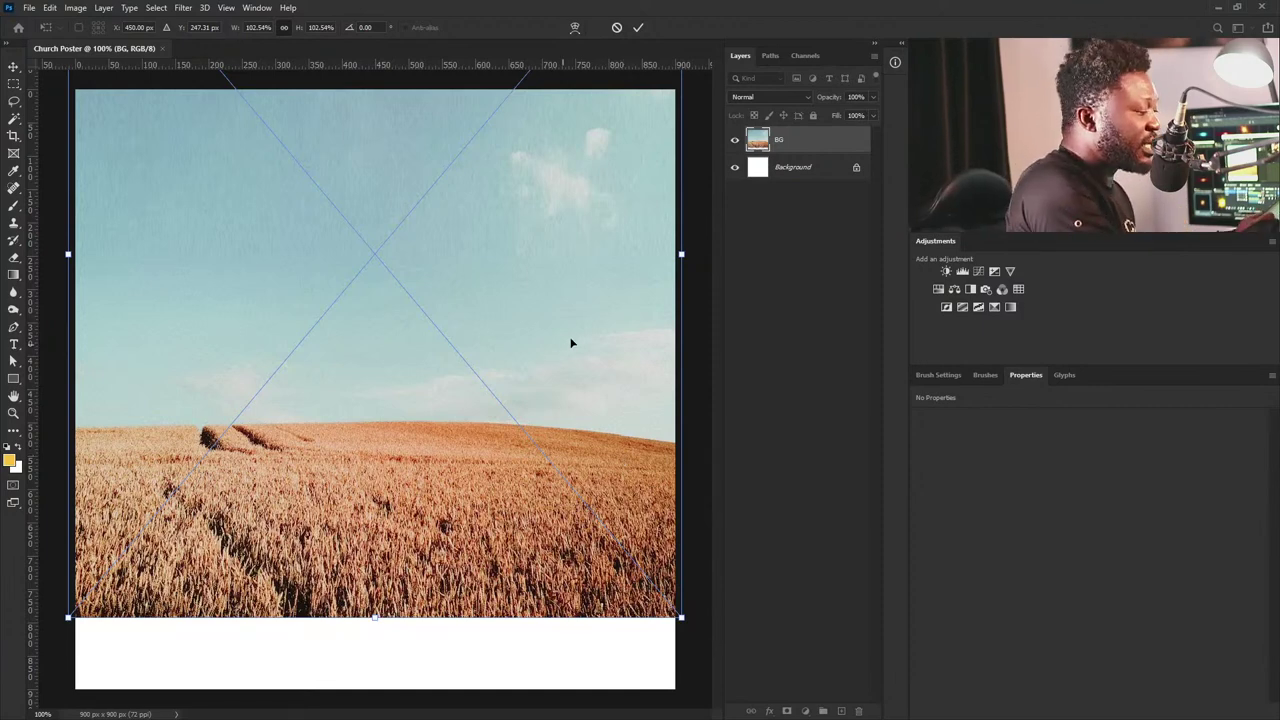
mouse_move(577, 383)
left_mouse_down()
mouse_move(585, 332)
mouse_move(572, 373)
left_mouse_up()
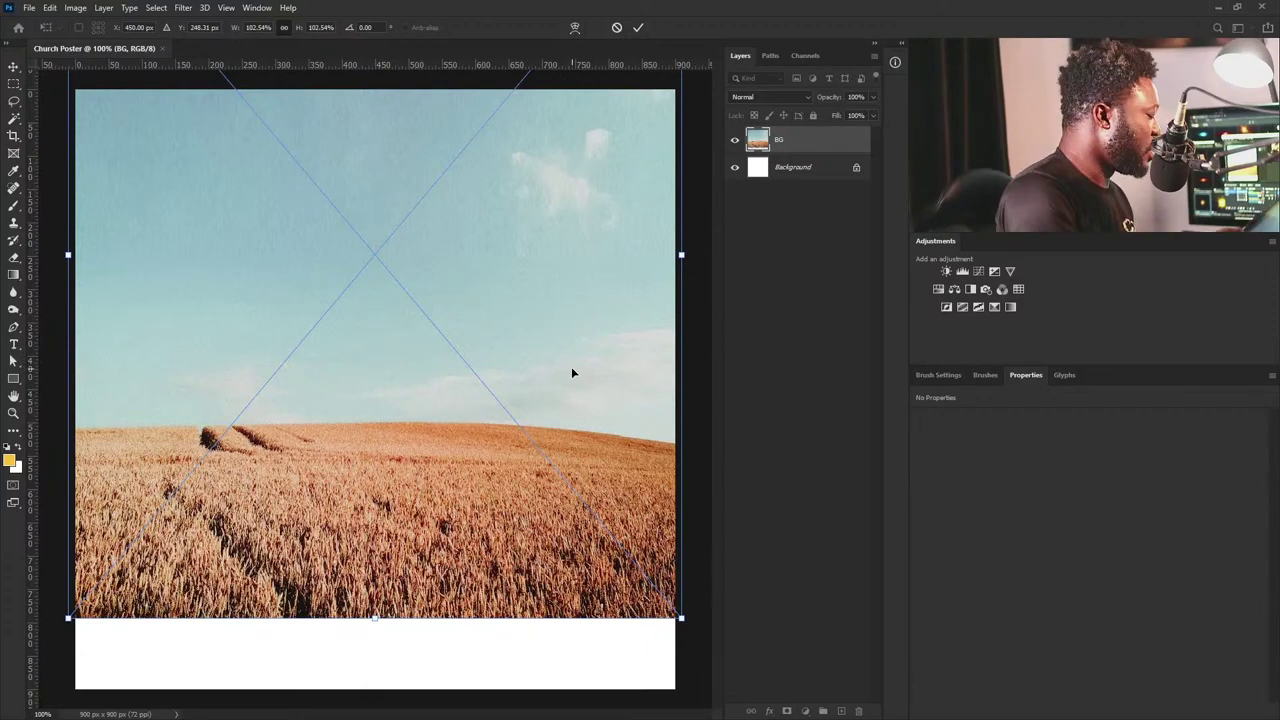
left_click_drag(553, 357, 424, 443)
left_click_drag(520, 328, 517, 320)
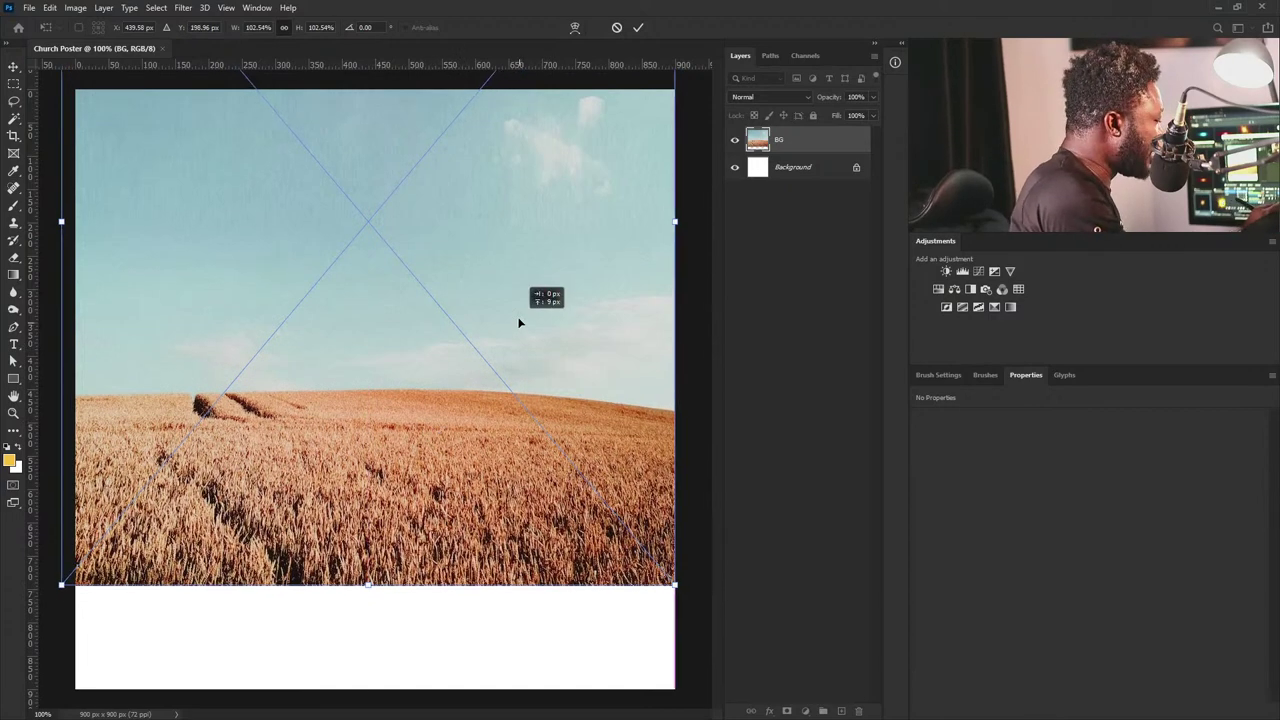
key("Return")
Duplicate the BG layer and move the original down to about Y -184 px so its field fills the white strip.
left_click_drag(790, 140, 841, 710)
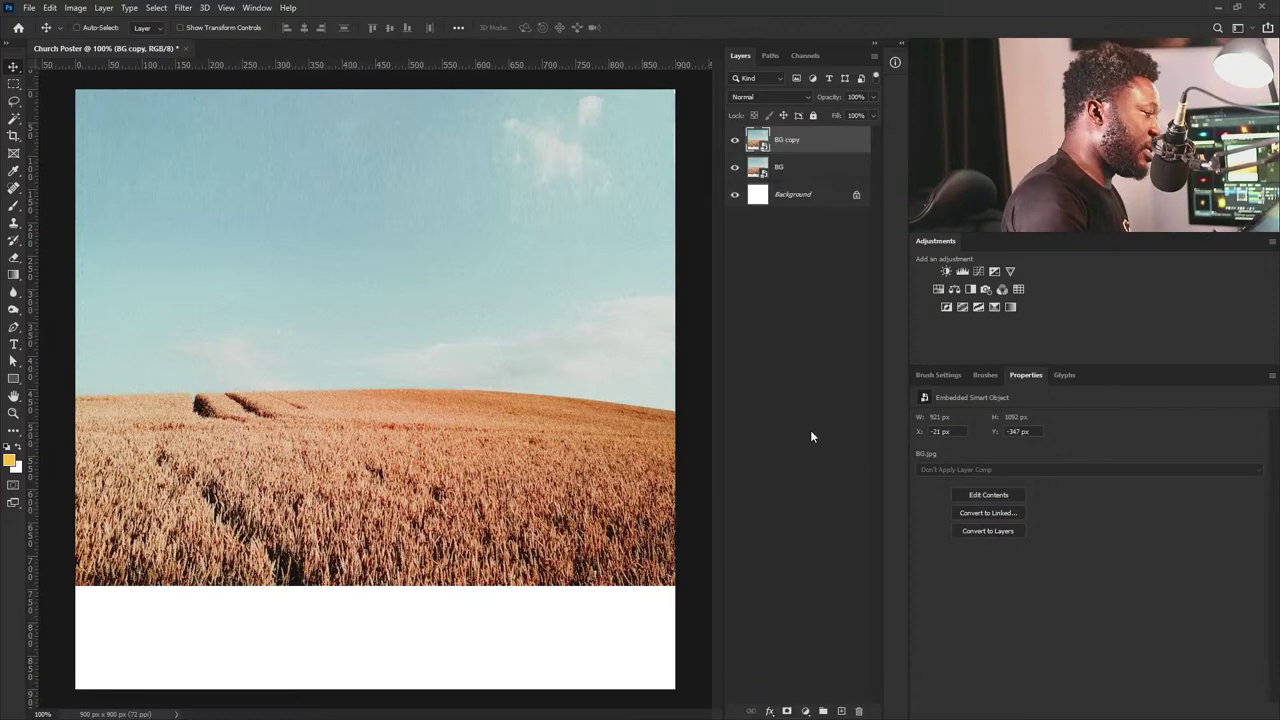
right_click(790, 166)
left_click(674, 286)
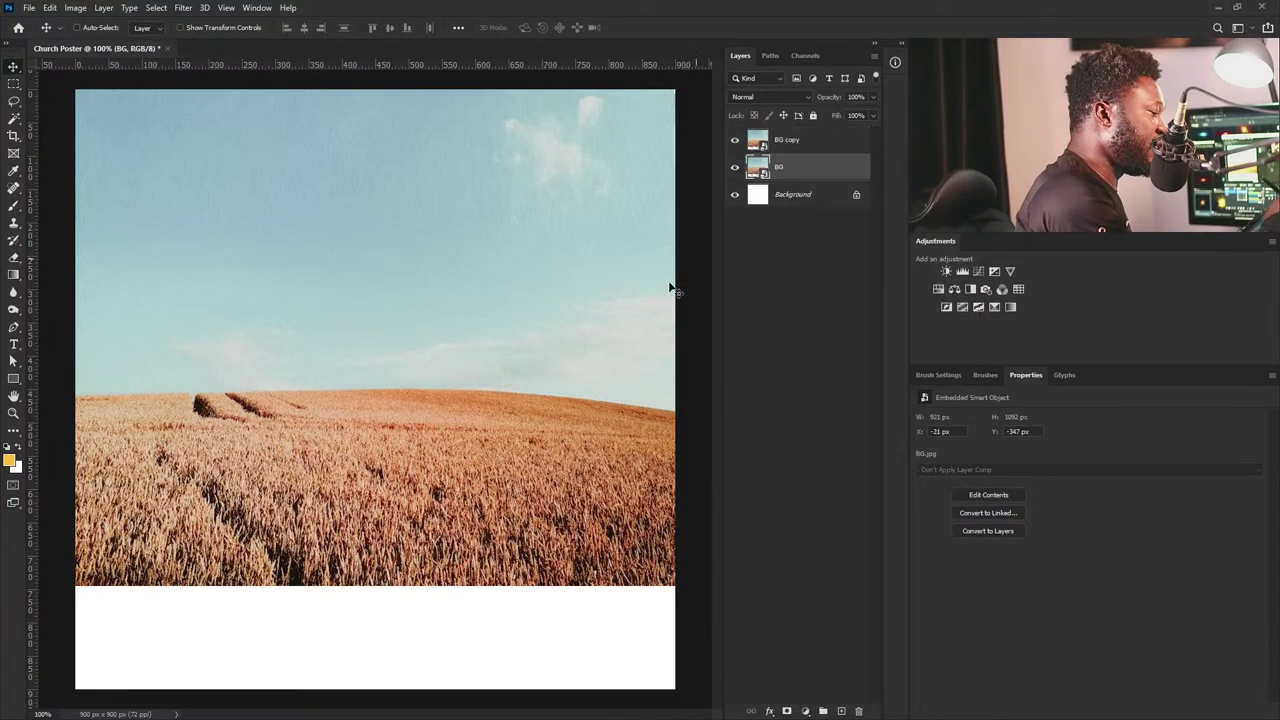
left_click_drag(484, 347, 479, 419)
left_click_drag(503, 348, 482, 405)
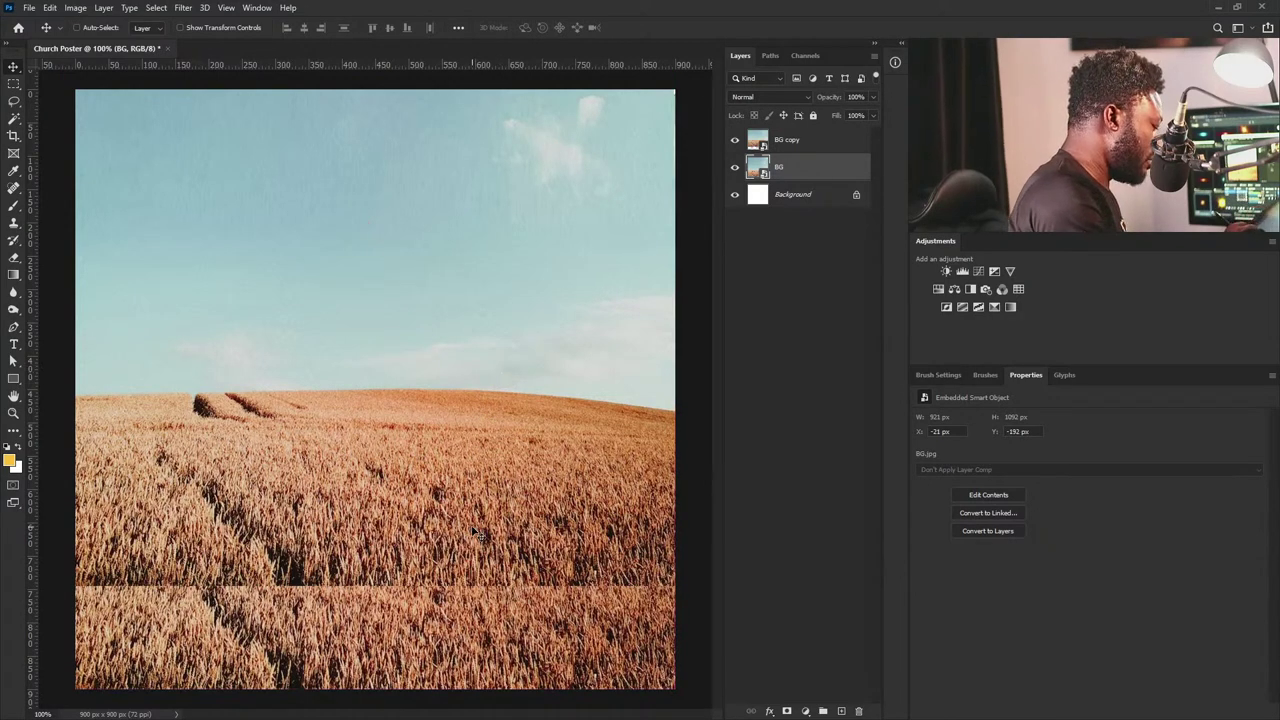
left_click_drag(471, 533, 469, 538)
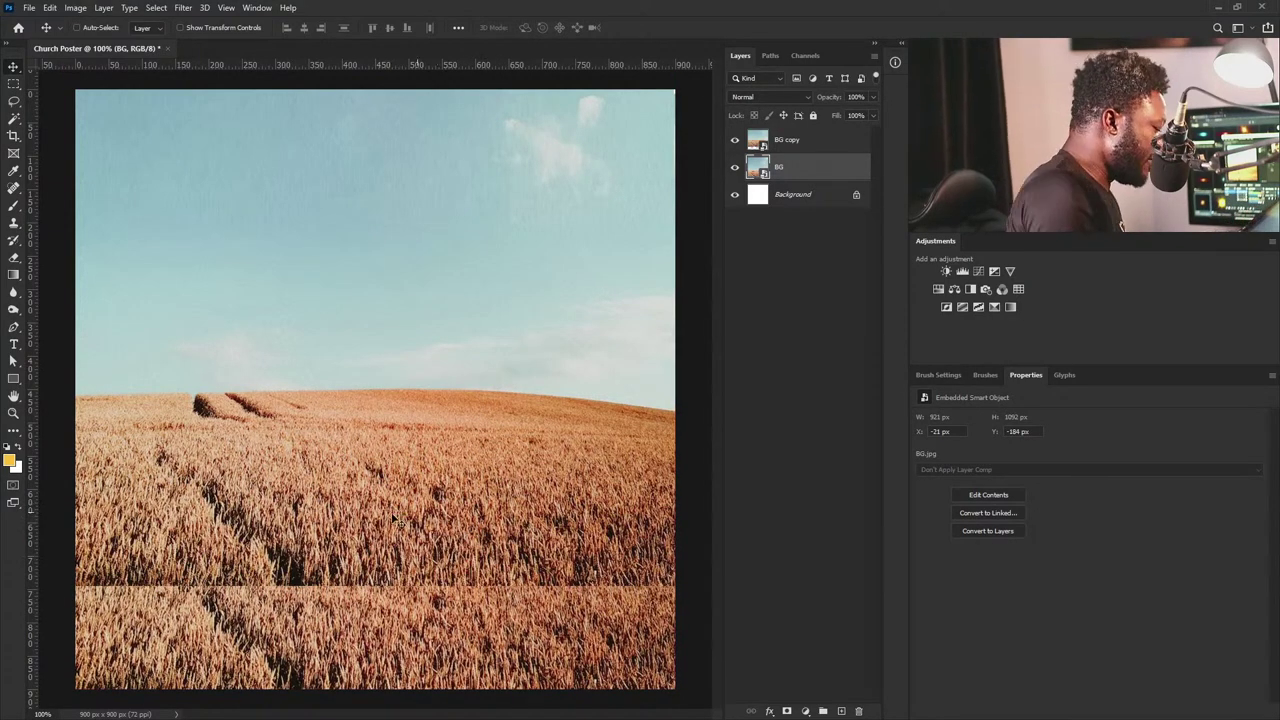
Move the BG copy layer down to about Y -299 px and stamp all visible layers into a new layer on top.
left_click(795, 141)
left_click_drag(504, 404, 504, 441)
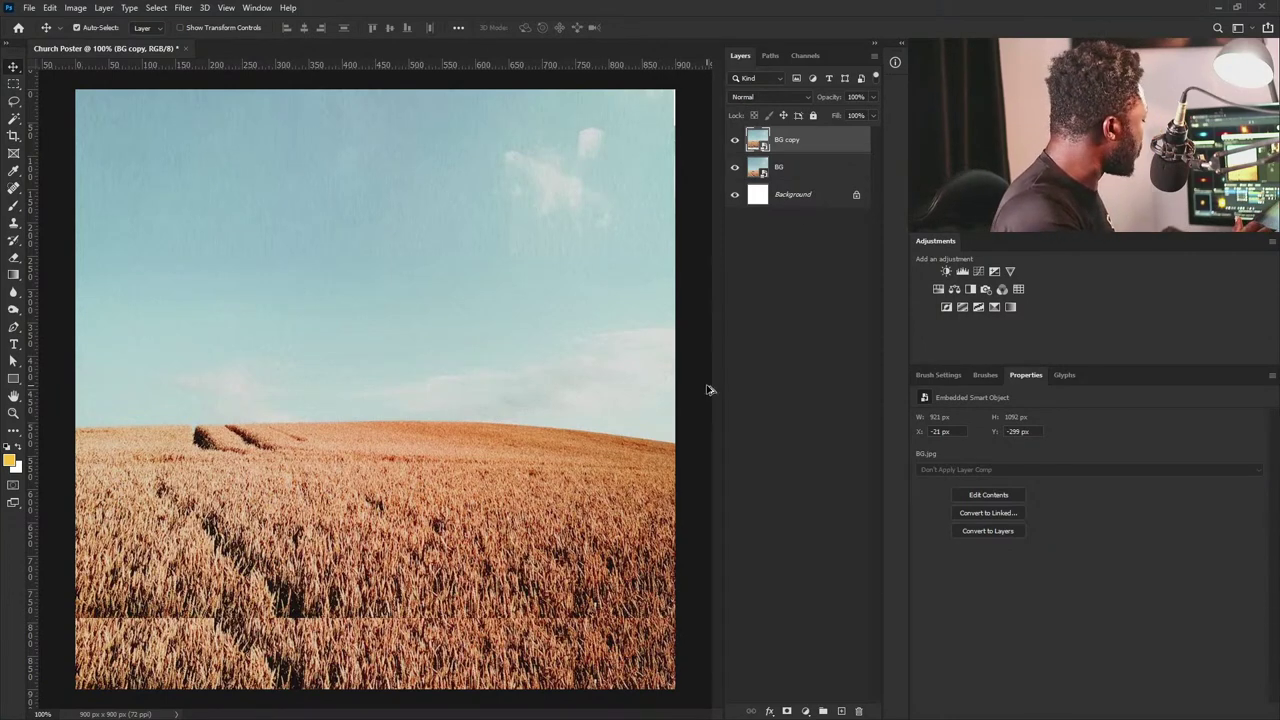
key("ctrl+shift+alt+e")
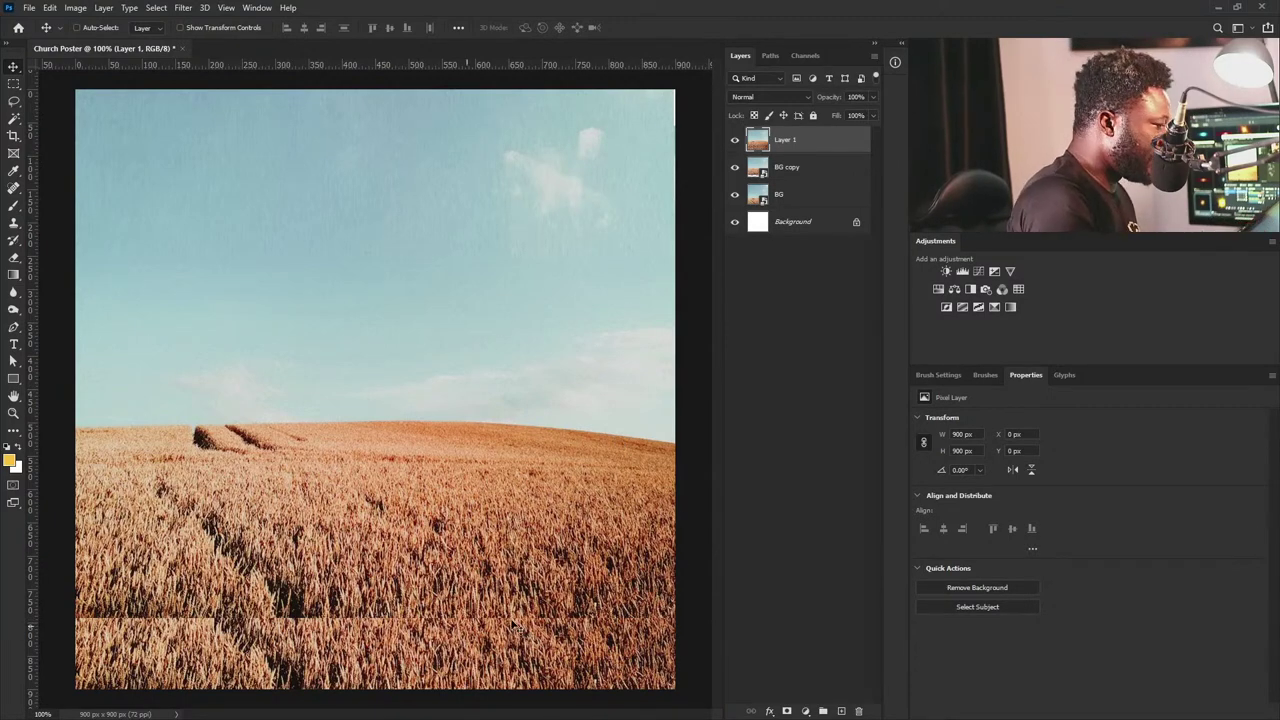
Paint over the horizontal seam across the lower wheat field with the content-aware Spot Healing Brush at 90 px to blend it.
key("j")
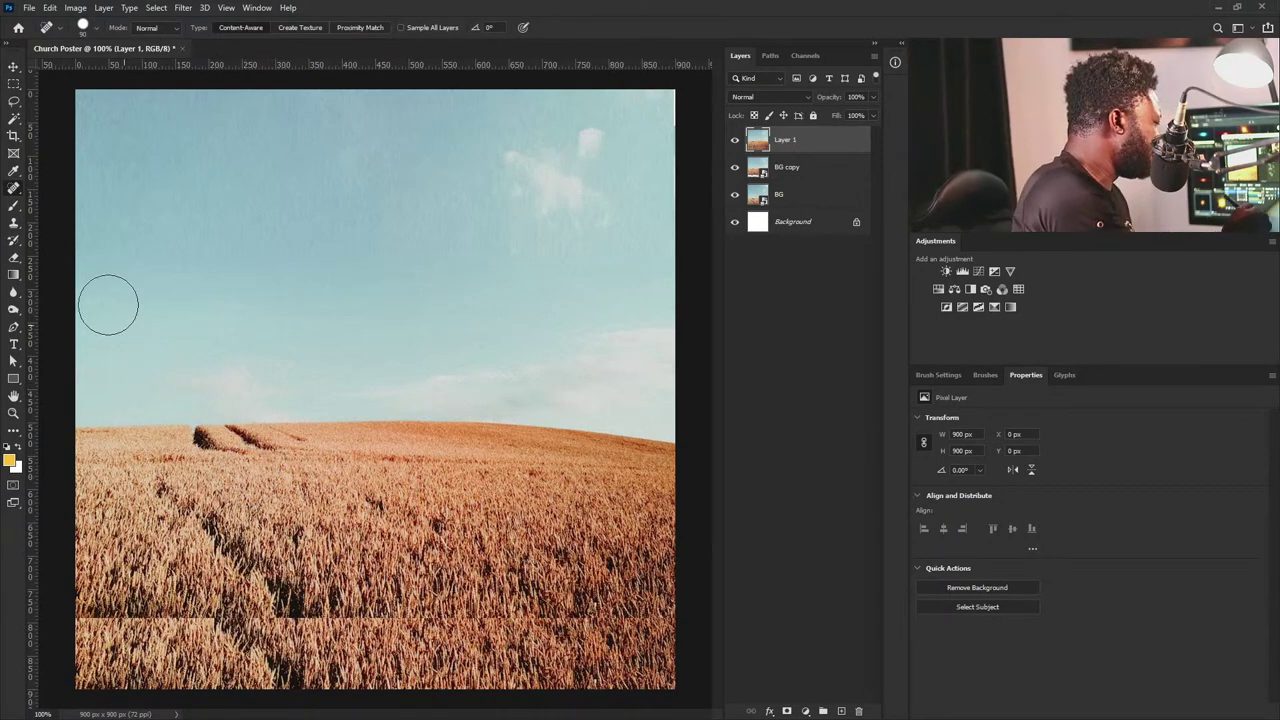
left_click(14, 188)
left_click(70, 186)
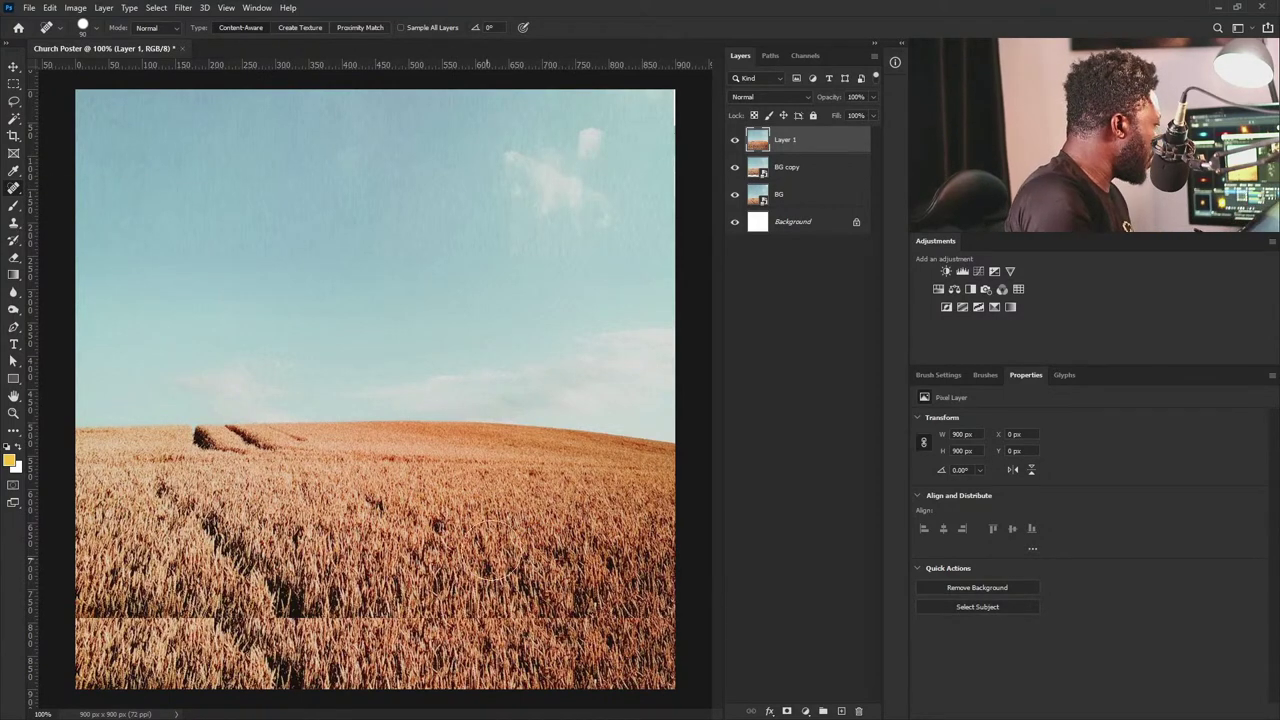
mouse_move(72, 614)
left_mouse_down()
mouse_move(670, 618)
mouse_move(95, 618)
left_mouse_up()
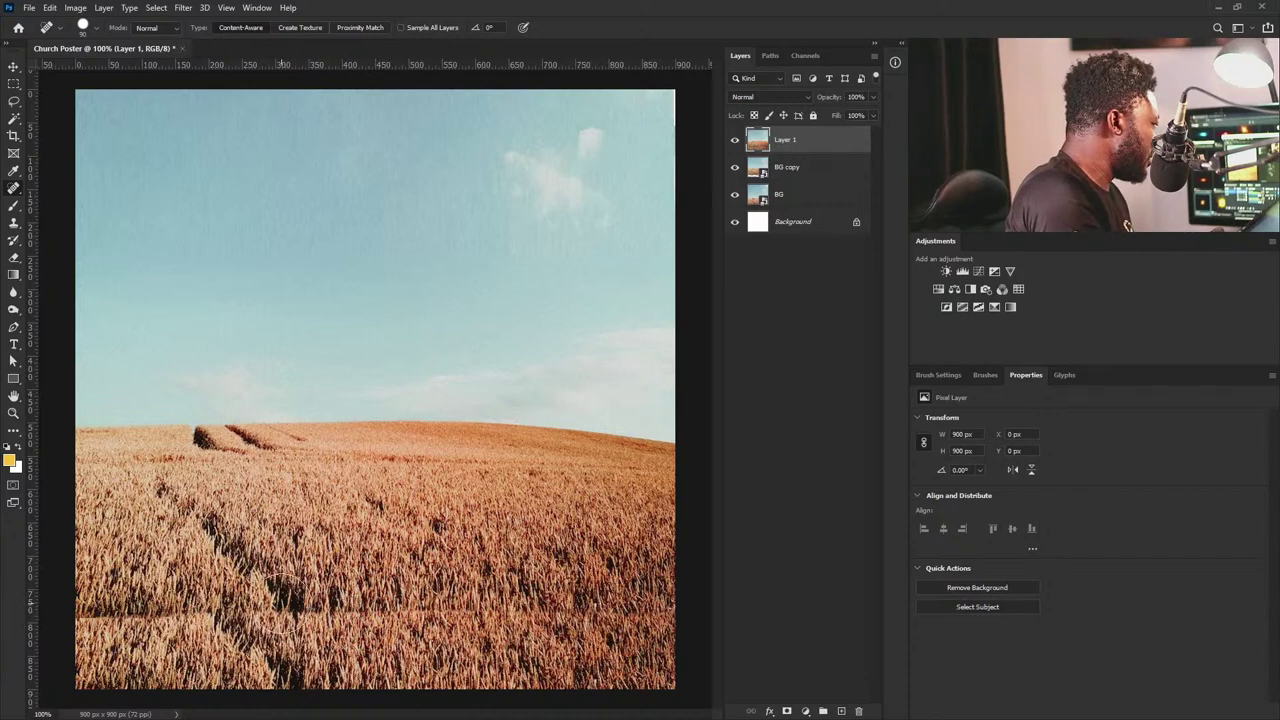
right_click(73, 613)
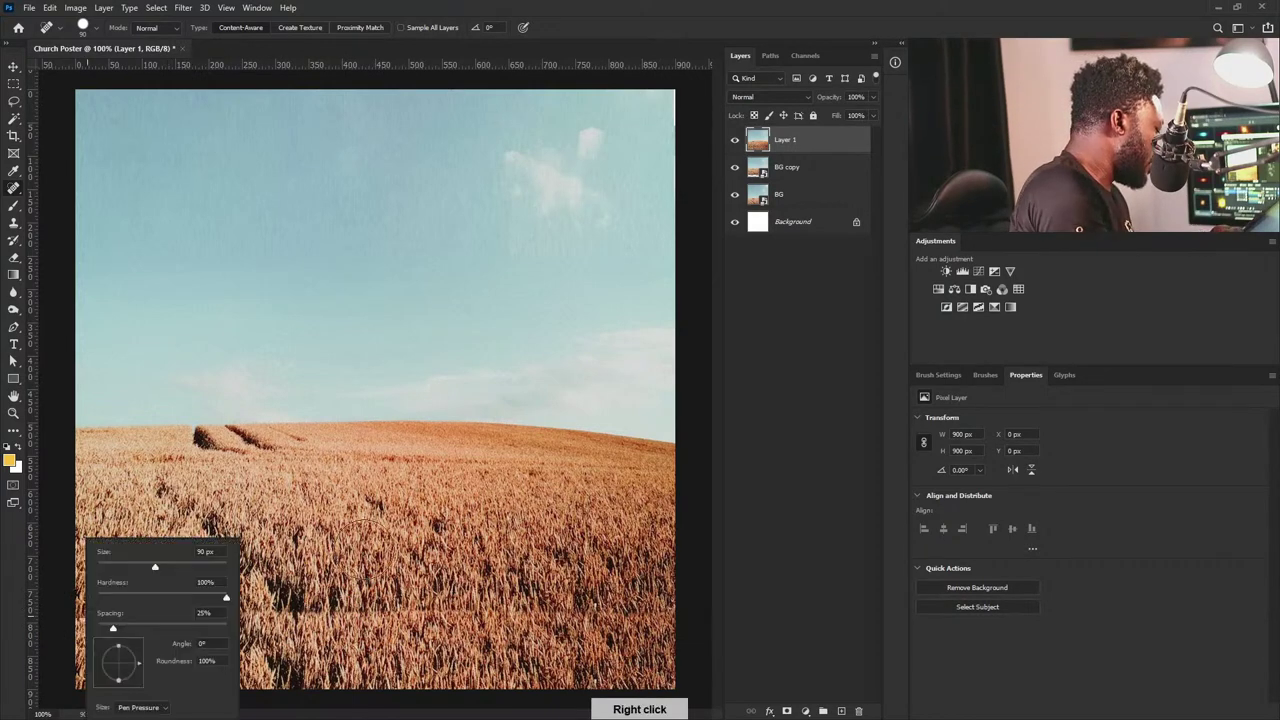
key("Escape")
left_click_drag(57, 600, 271, 631)
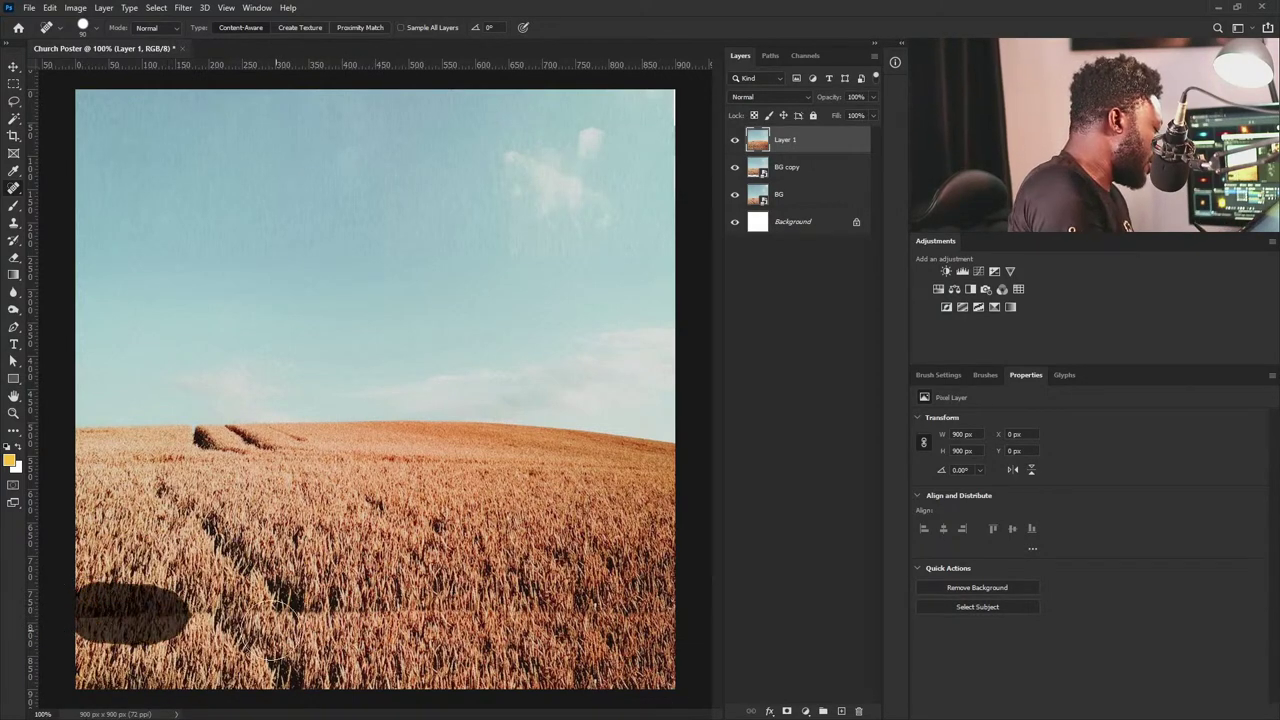
mouse_move(100, 610)
left_mouse_down()
mouse_move(190, 605)
mouse_move(120, 606)
left_mouse_up()
mouse_move(325, 602)
left_mouse_down()
mouse_move(165, 606)
mouse_move(390, 605)
left_mouse_up()
left_click_drag(494, 605, 325, 612)
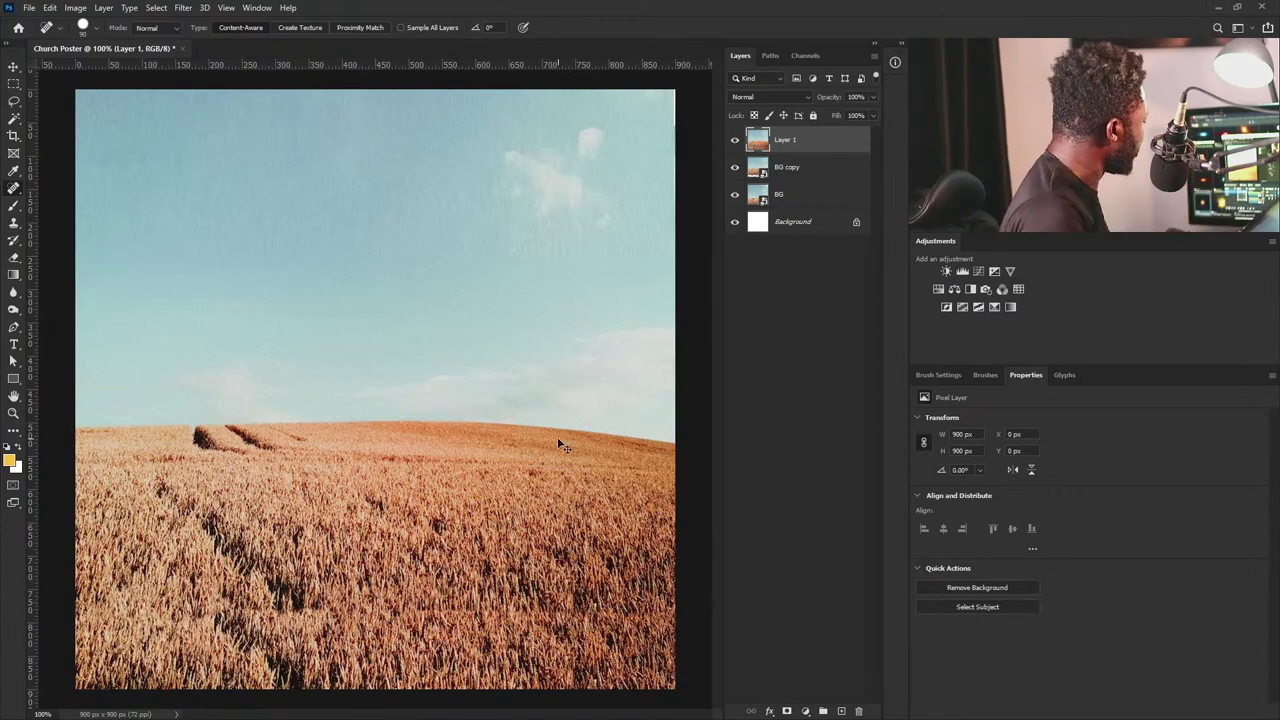
Rotate Layer 1 by about 2.8° and enlarge it to about 102% so it still covers the canvas.
key("ctrl+t")
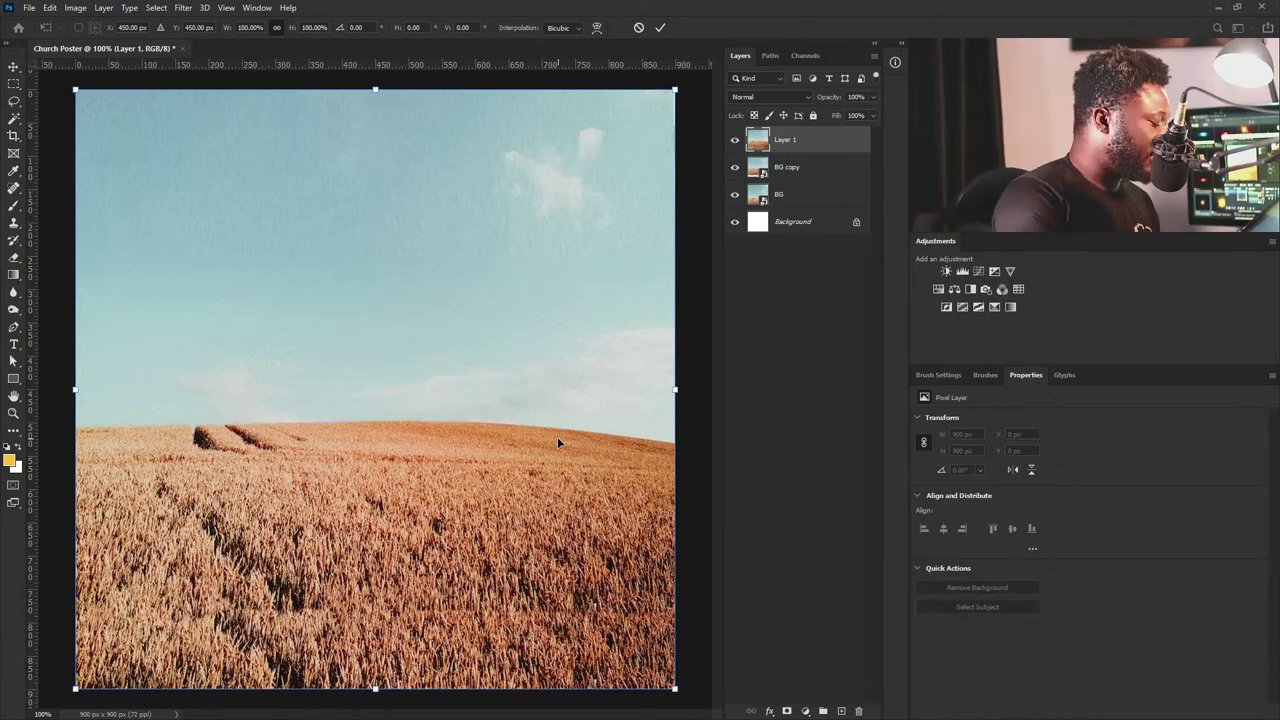
left_click_drag(687, 687, 667, 712)
left_click_drag(89, 74, 85, 72)
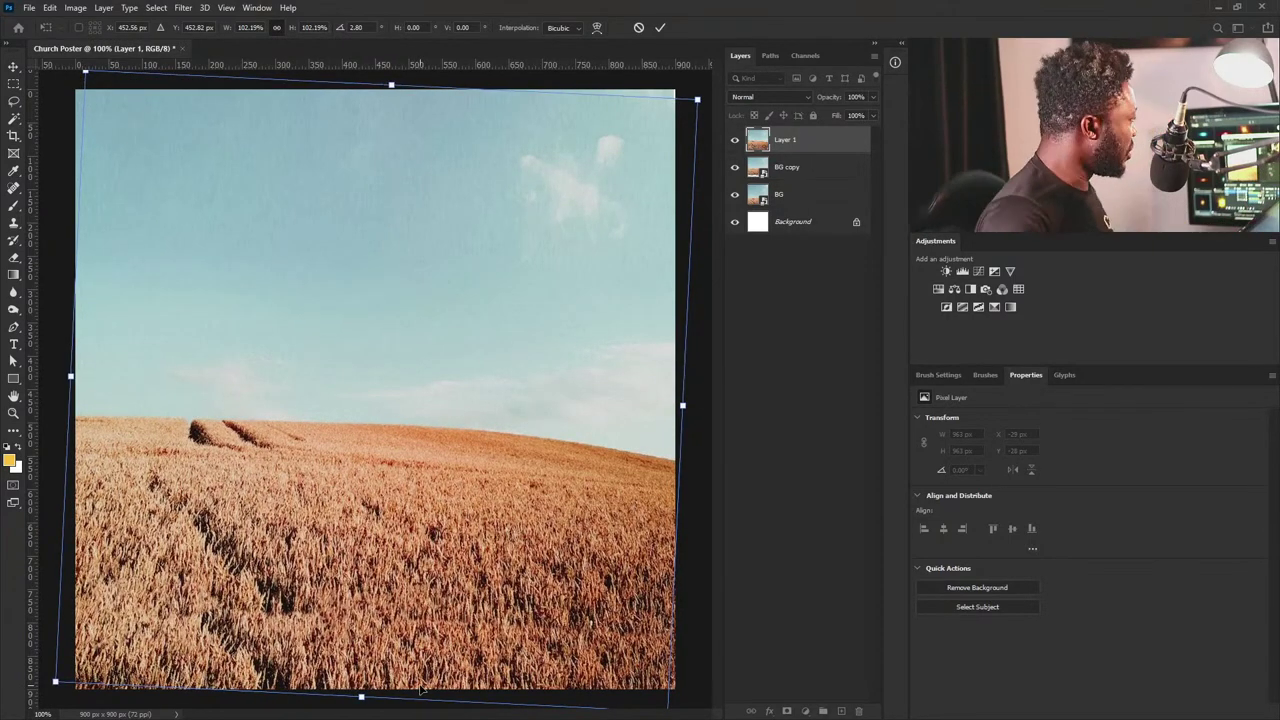
key("Return")
key("j")
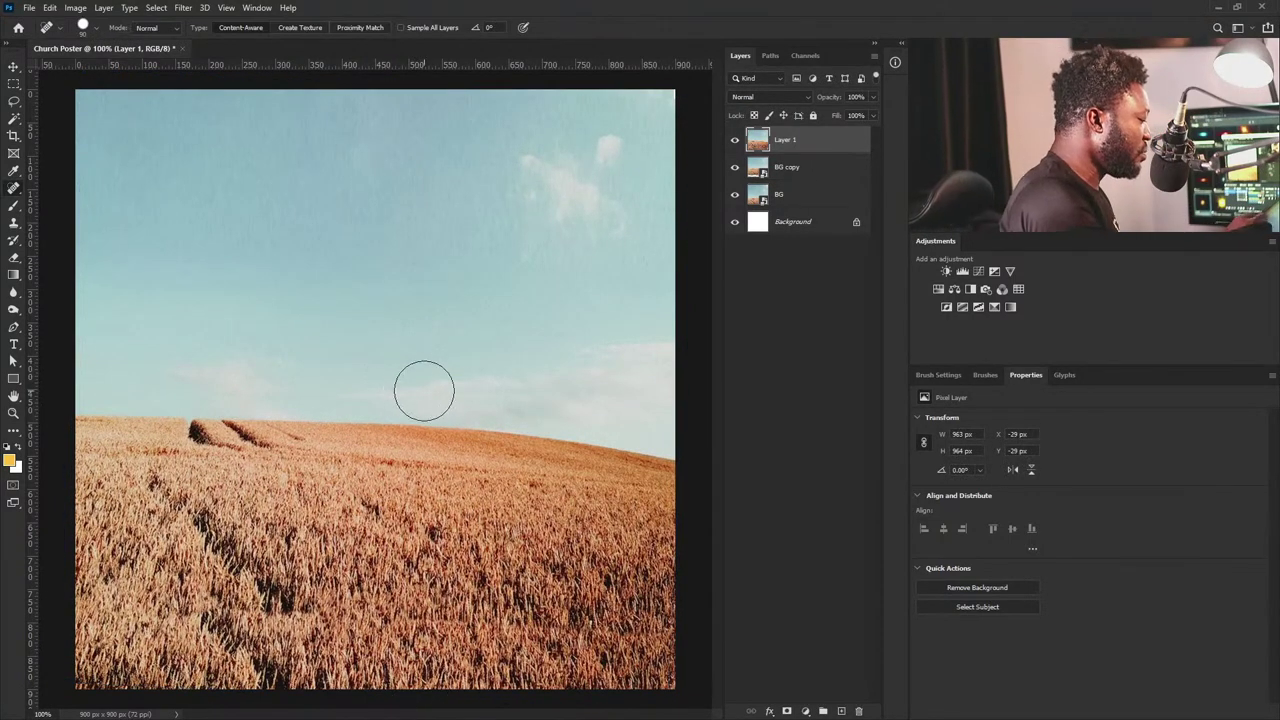
Convert Layer 1 to a smart object.
left_click(14, 66)
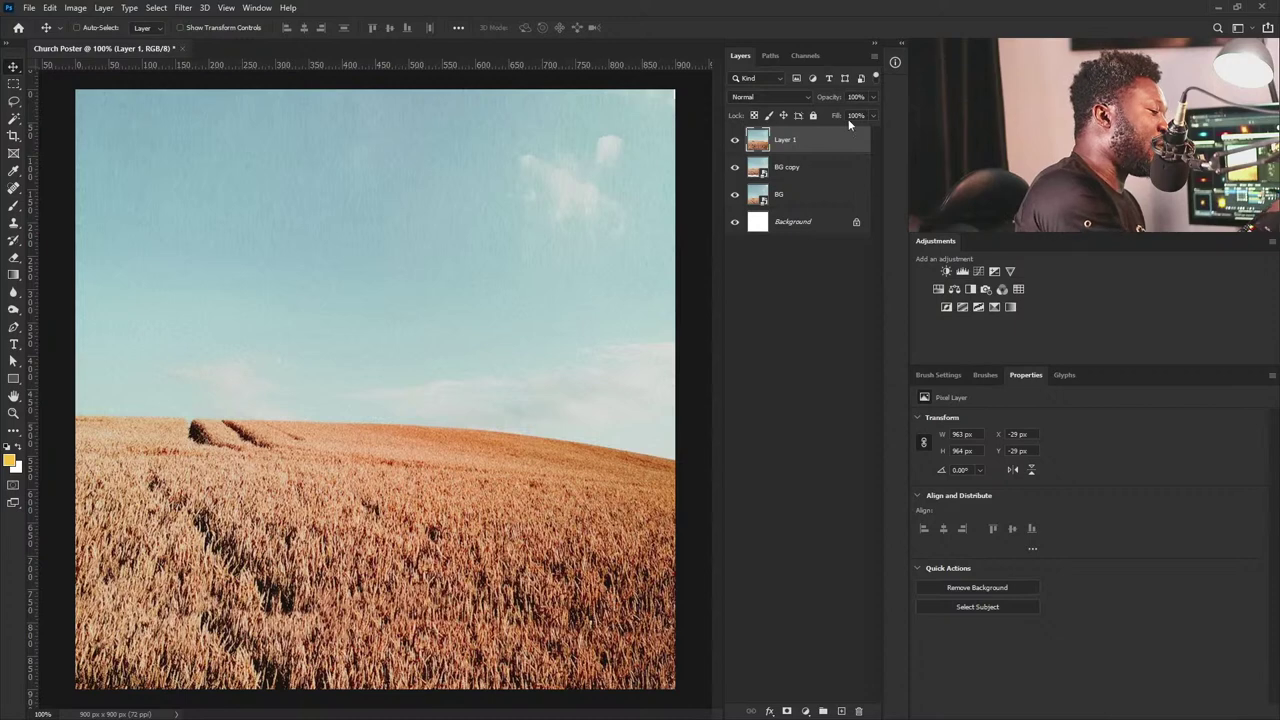
right_click(823, 141)
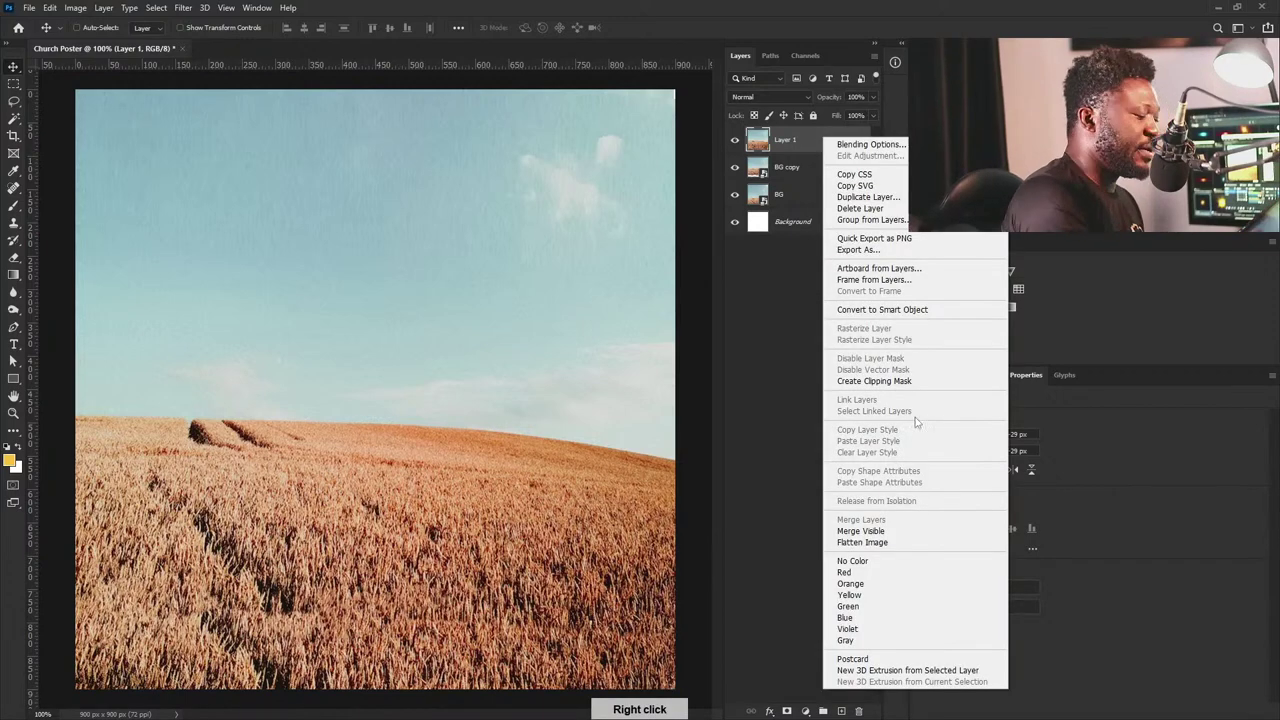
left_click(870, 309)
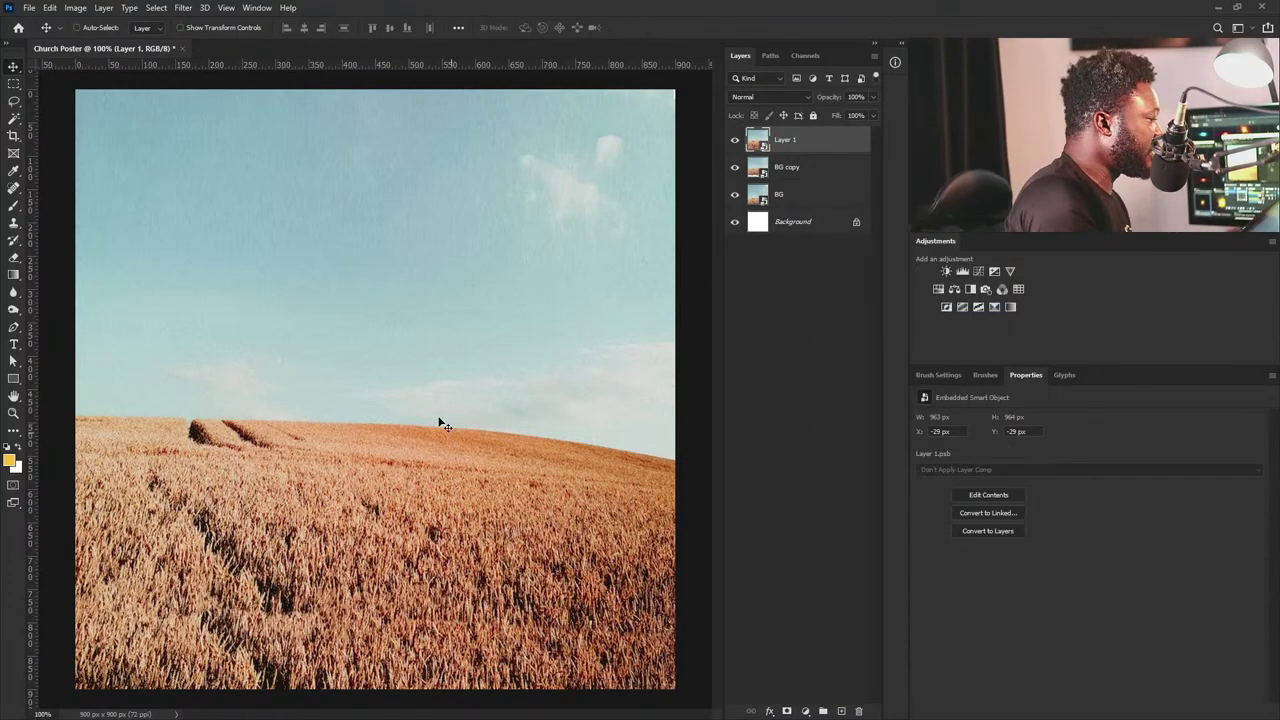
Apply a soft Field Blur from the Blur Gallery to the Layer 1 smart object, using a reduced blur amount.
left_click(183, 8)
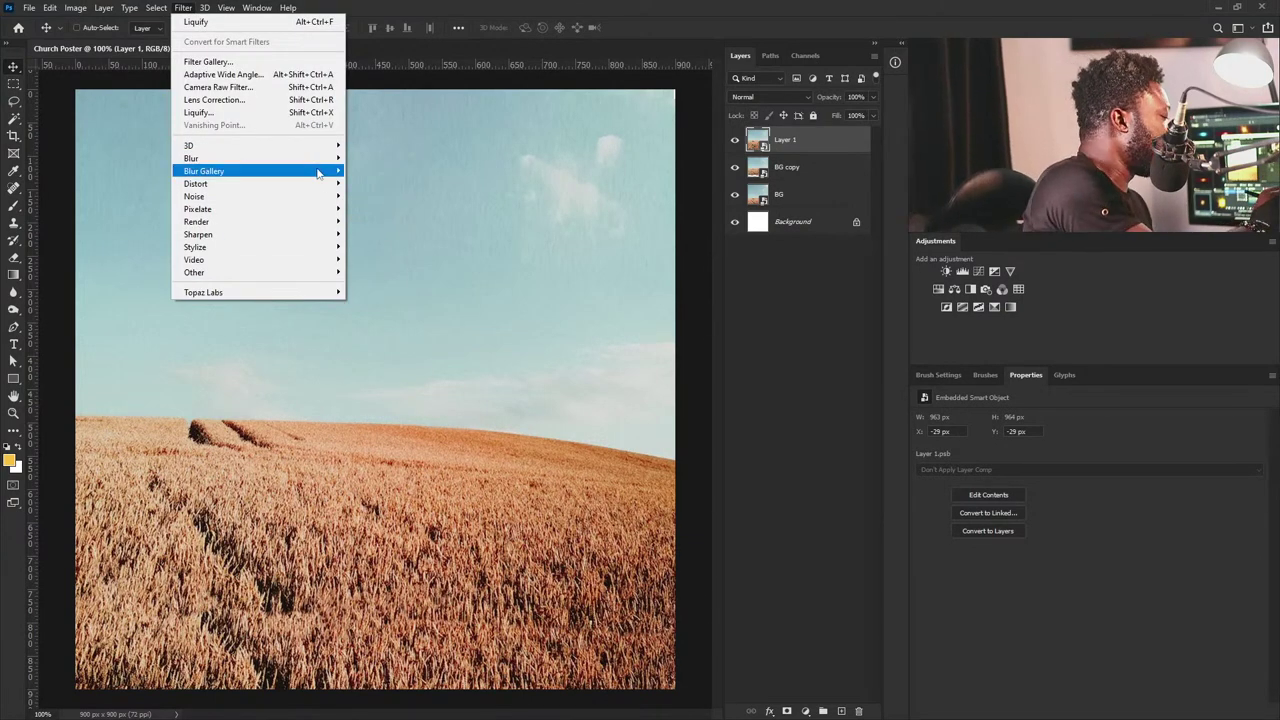
mouse_move(290, 171)
left_click(396, 170)
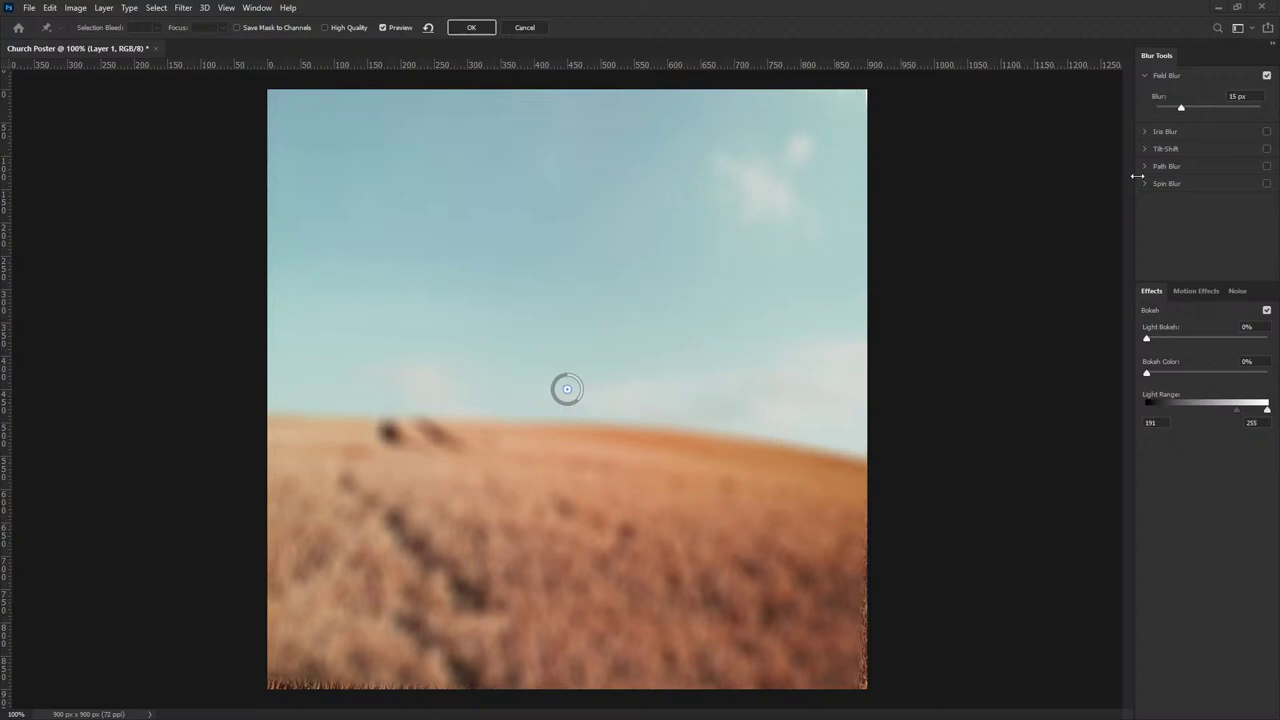
left_click_drag(1182, 115, 1172, 112)
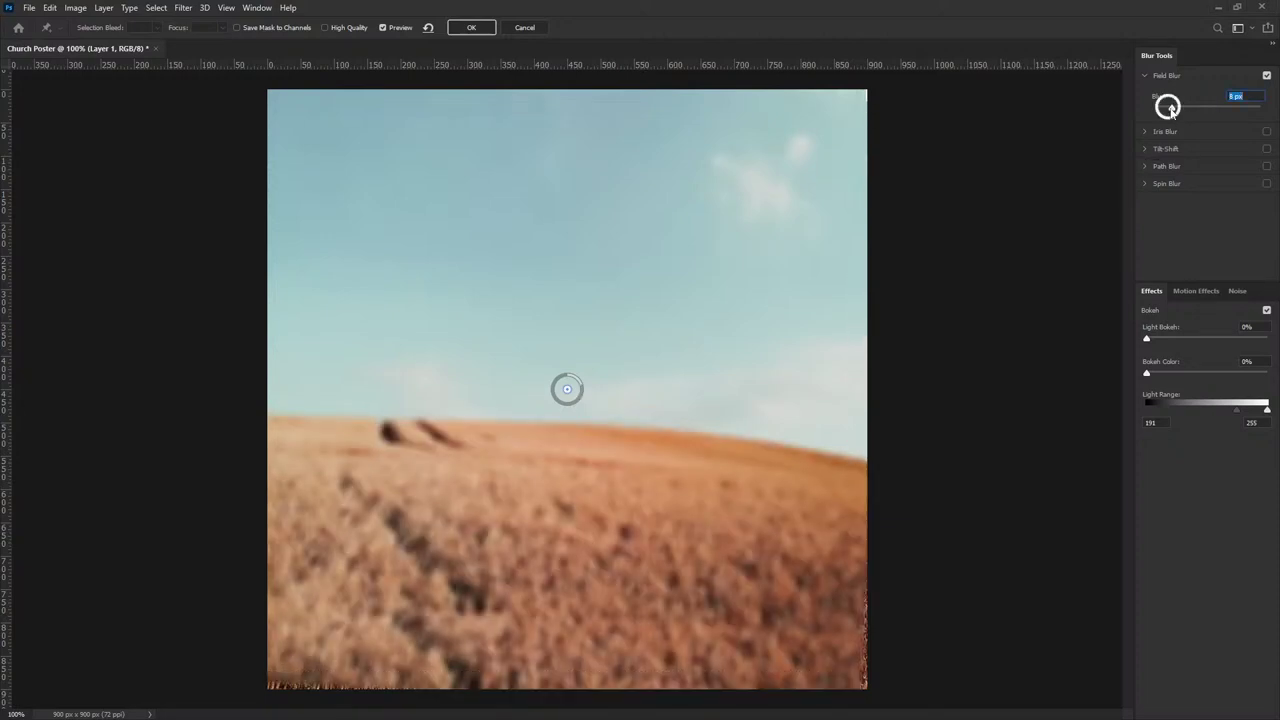
left_click_drag(1175, 109, 1179, 111)
key("Return")
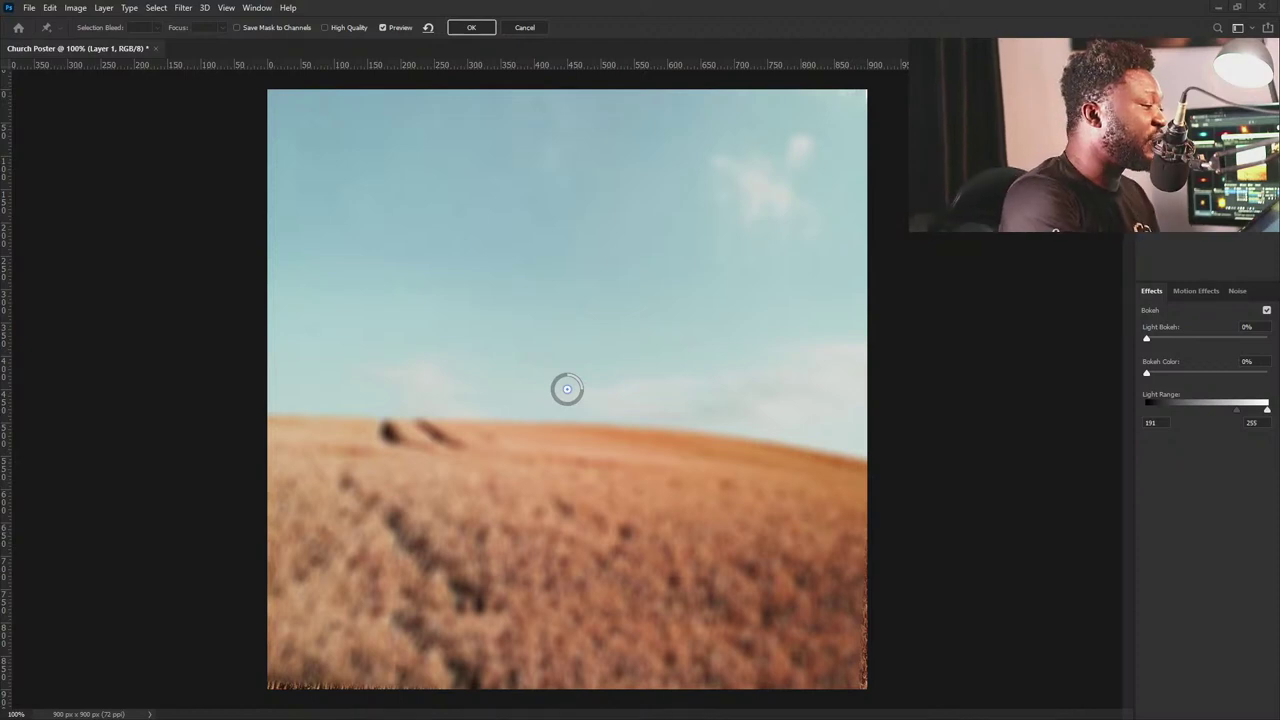
left_click(456, 29)
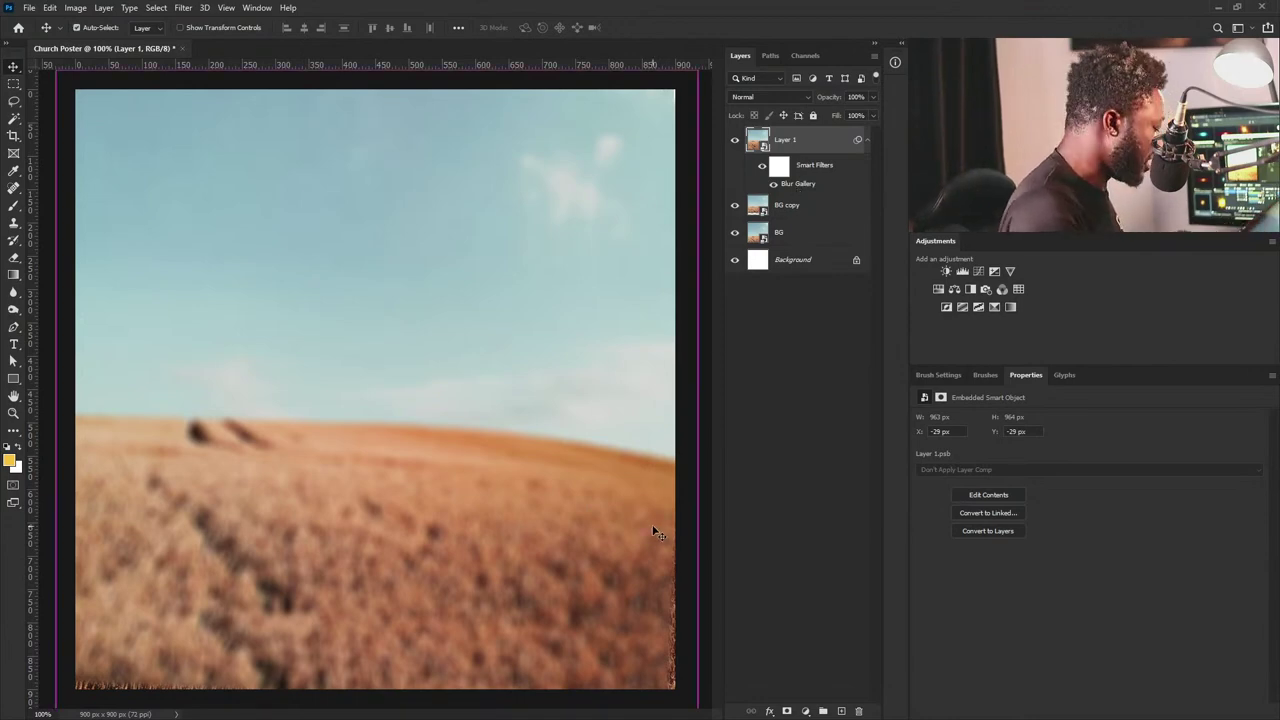
Enlarge Layer 1 from its center to about 975 × 976 px so its ragged blurred edges move outside the canvas.
key("ctrl+t")
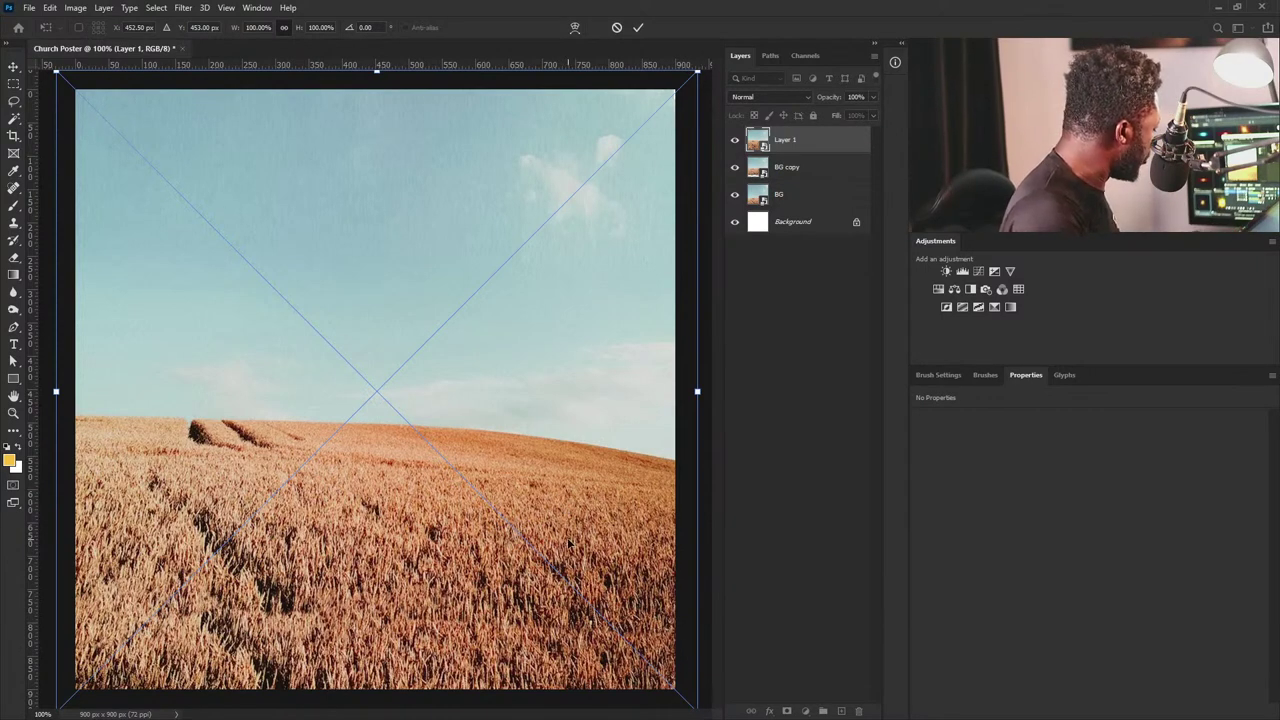
key("ctrl+minus")
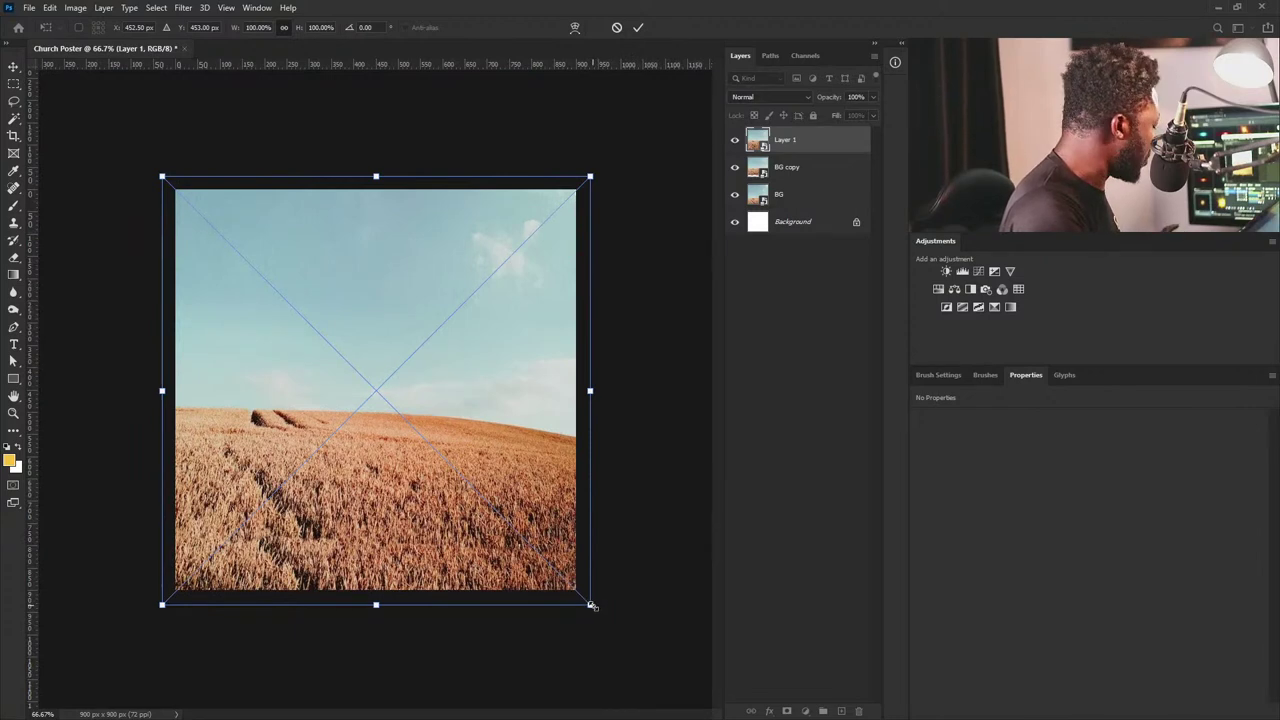
left_click_drag(590, 605, 593, 608)
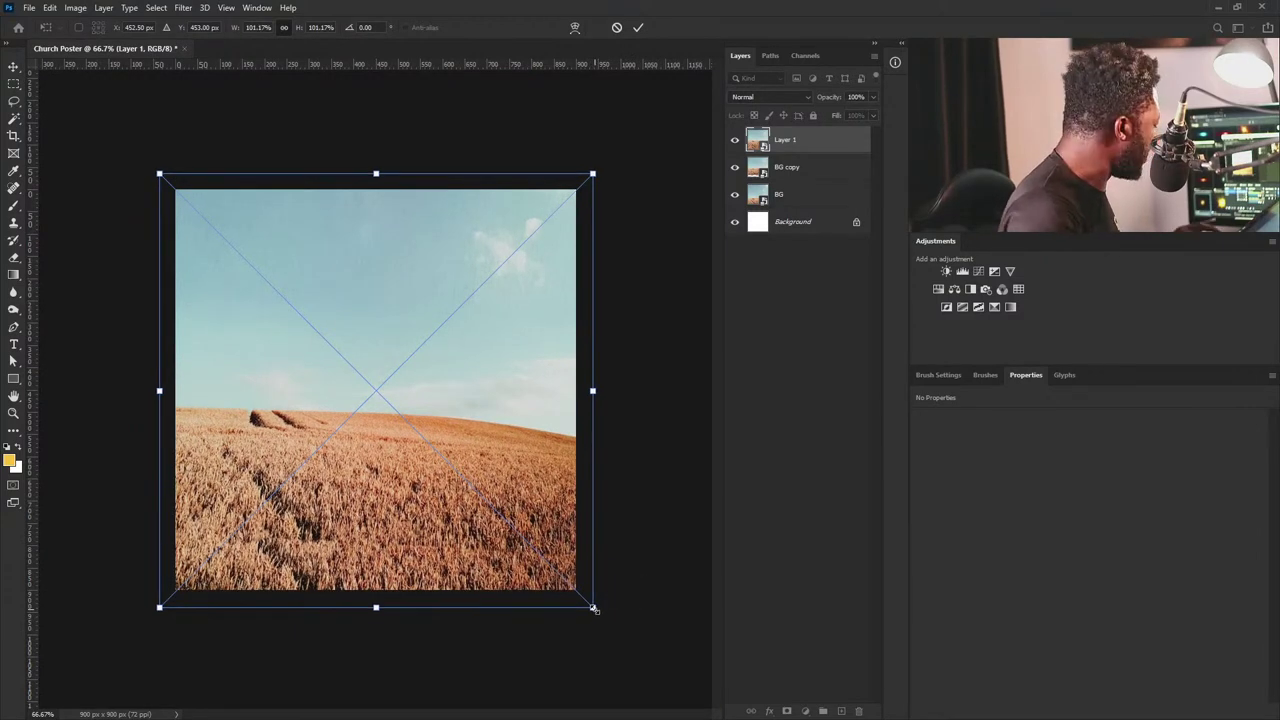
key("Return")
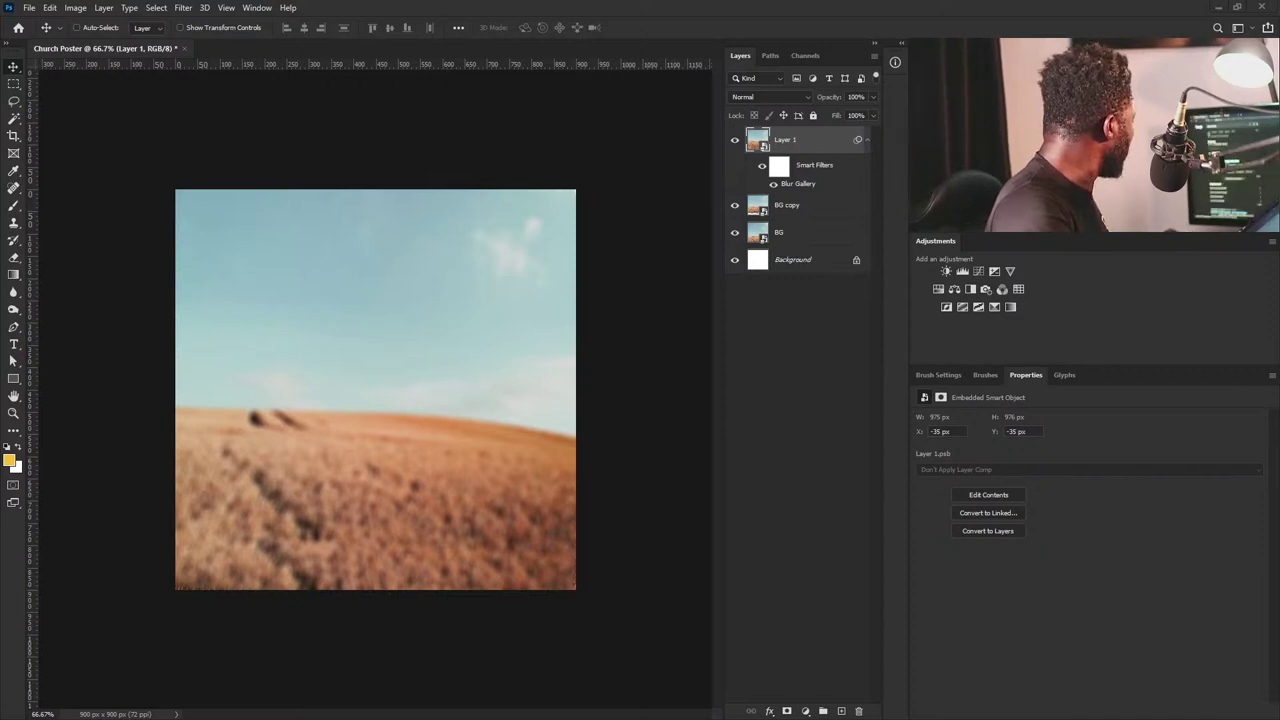
Paste the text line "move out of or away from something and become visible." above the horizon and enlarge it to about 20.23 pt.
left_click(13, 343)
left_click(291, 351)
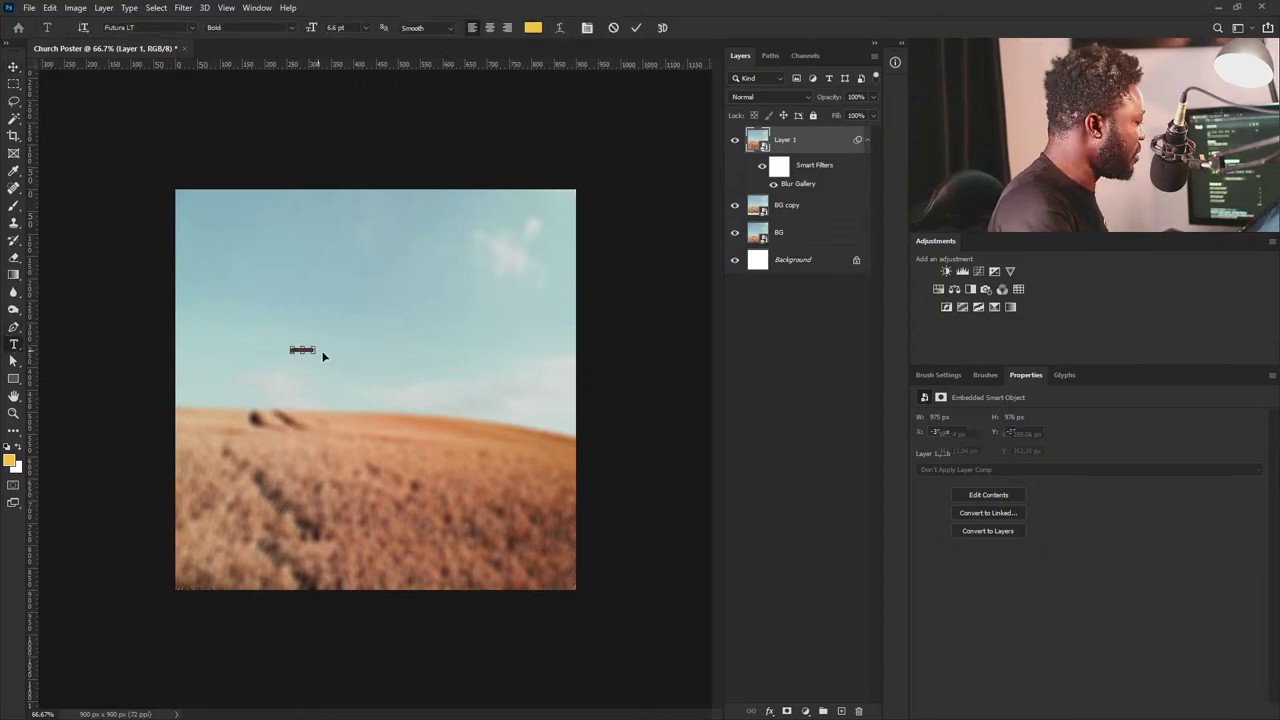
key("ctrl+v")
key("ctrl+Return")
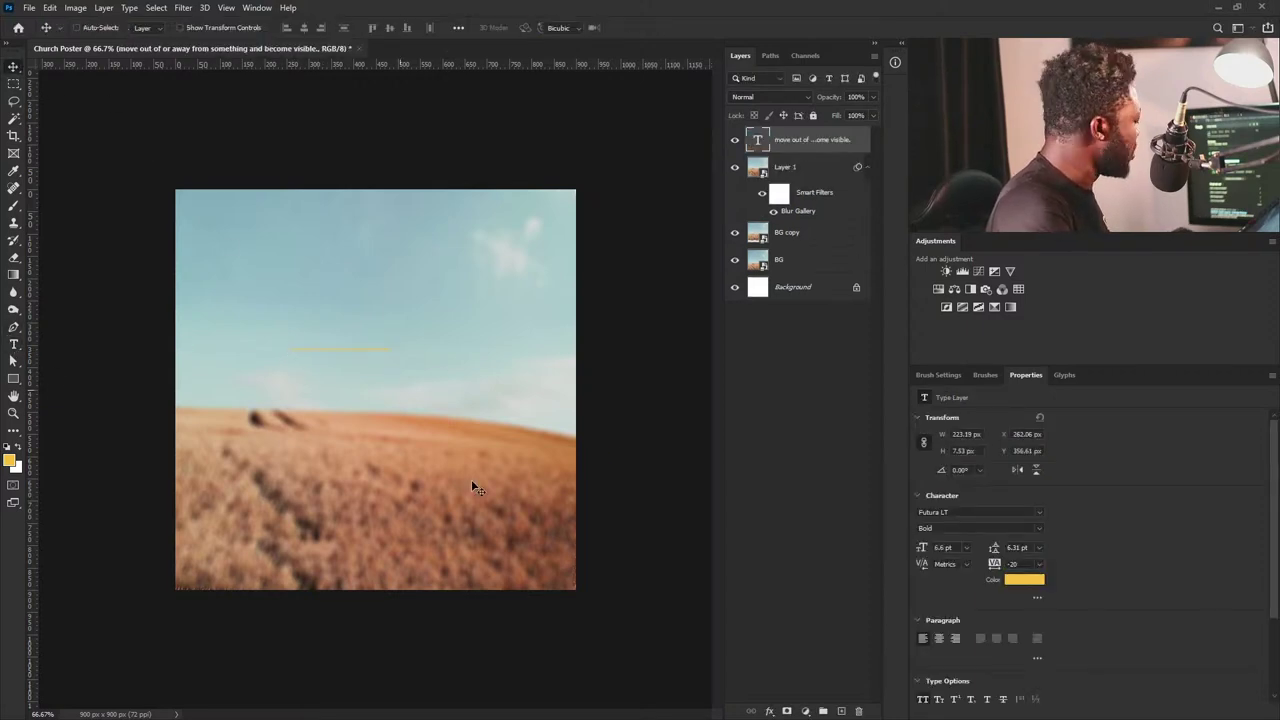
key("ctrl+t")
left_click_drag(390, 351, 436, 376)
key("Return")
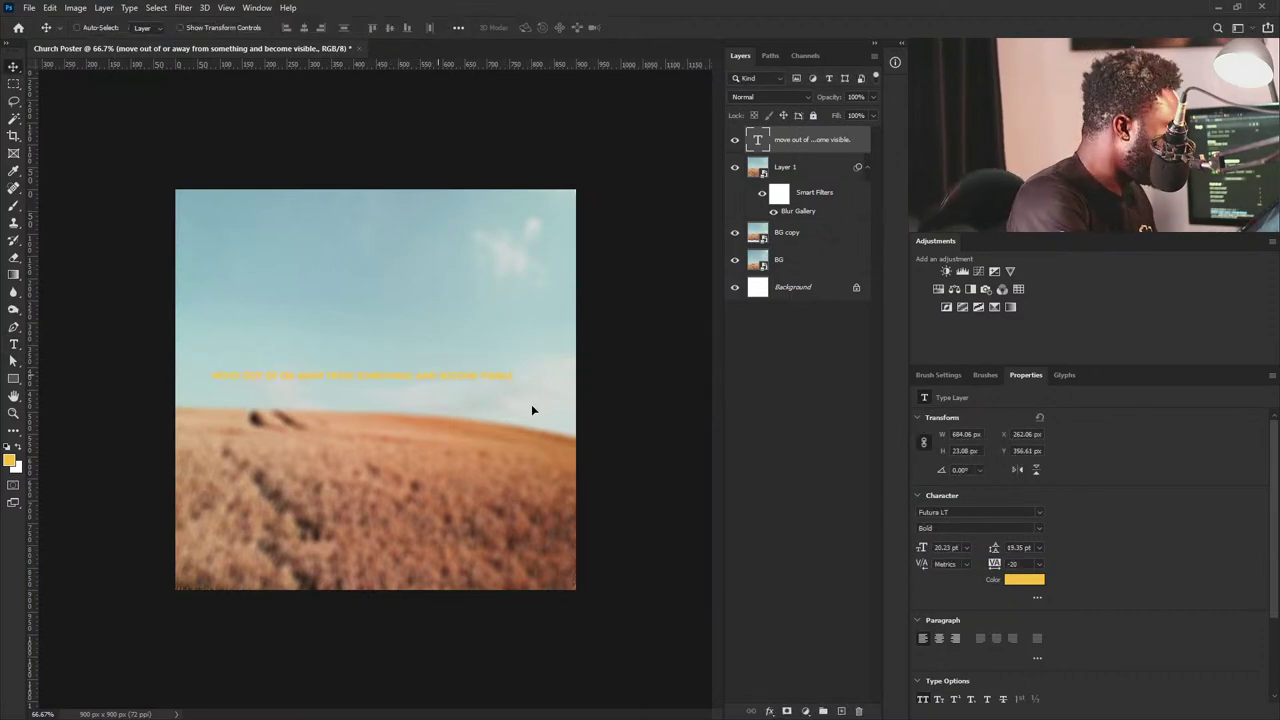
Set the text line's color to black (000000).
left_click(1019, 583)
left_click(685, 603)
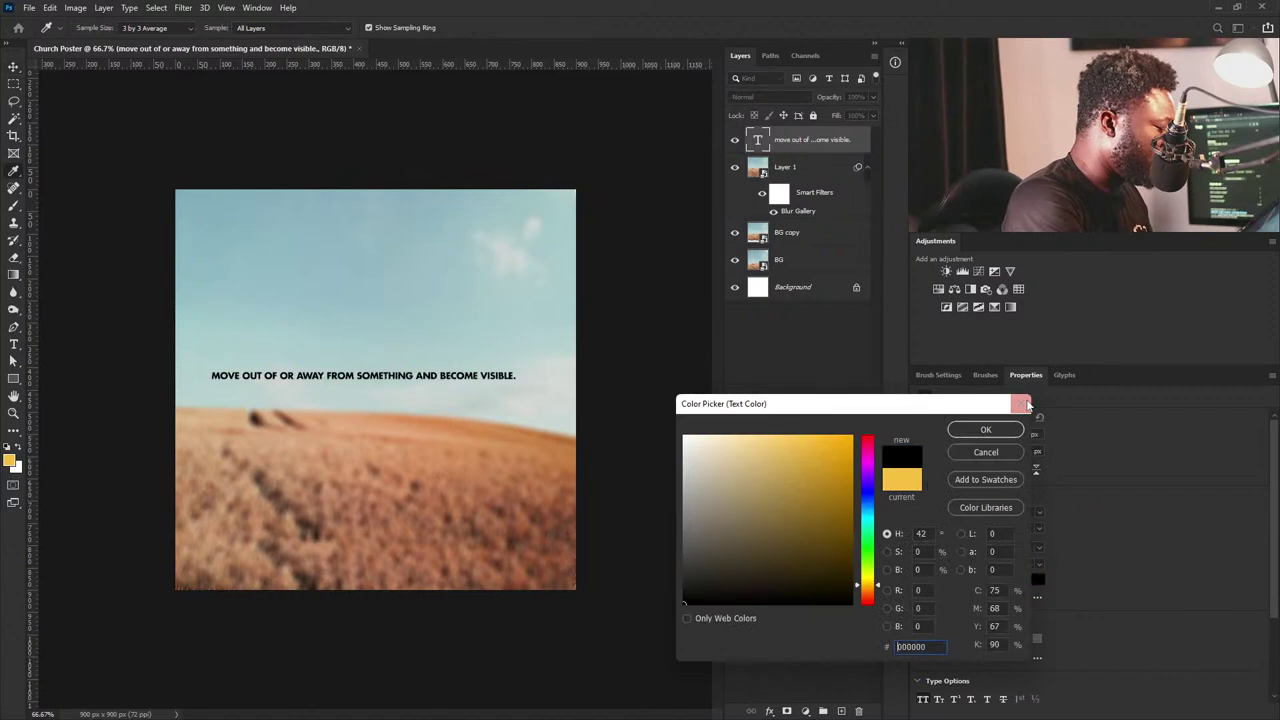
left_click(986, 430)
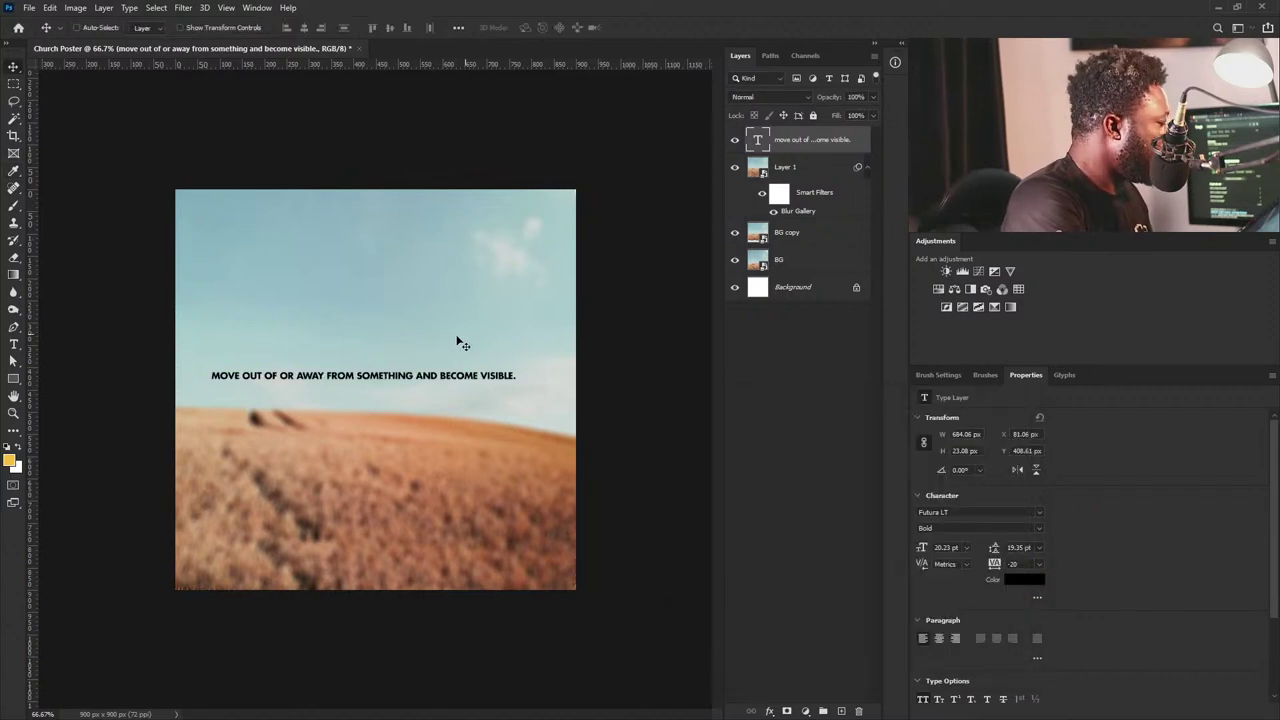
Add a new layer between the text and Layer 1 and fill it with white.
left_click(806, 172)
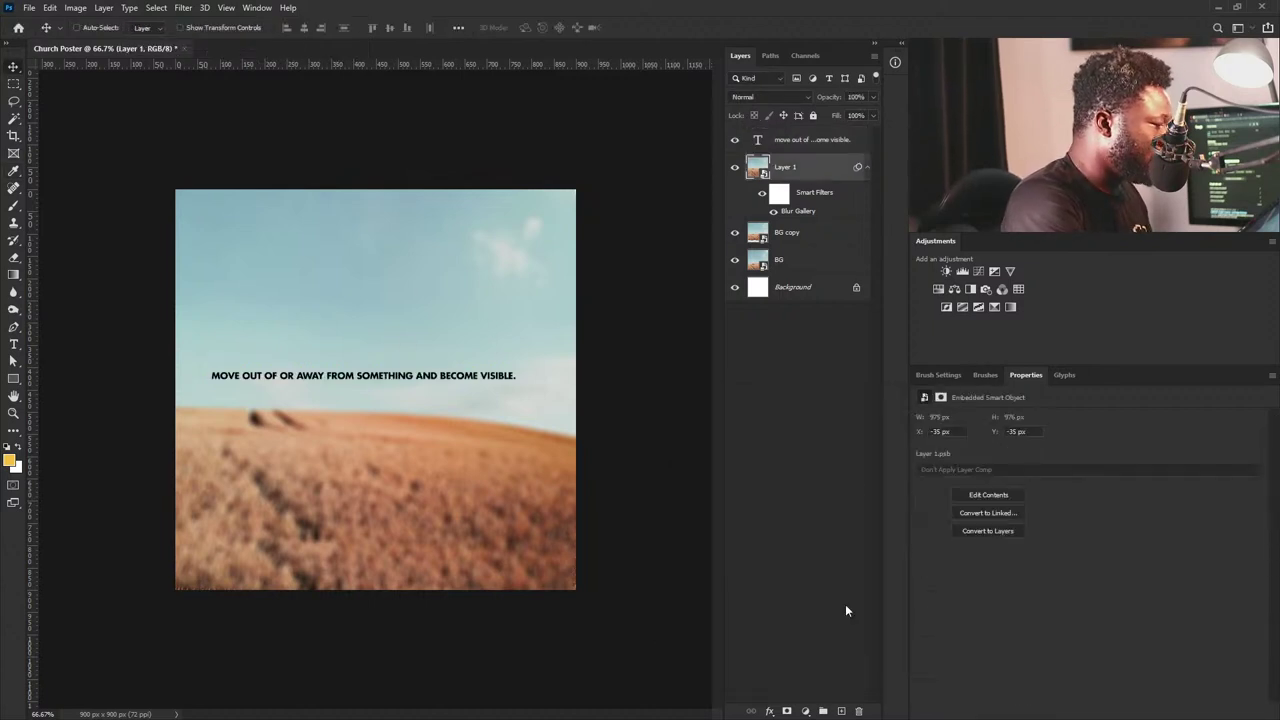
left_click(840, 709)
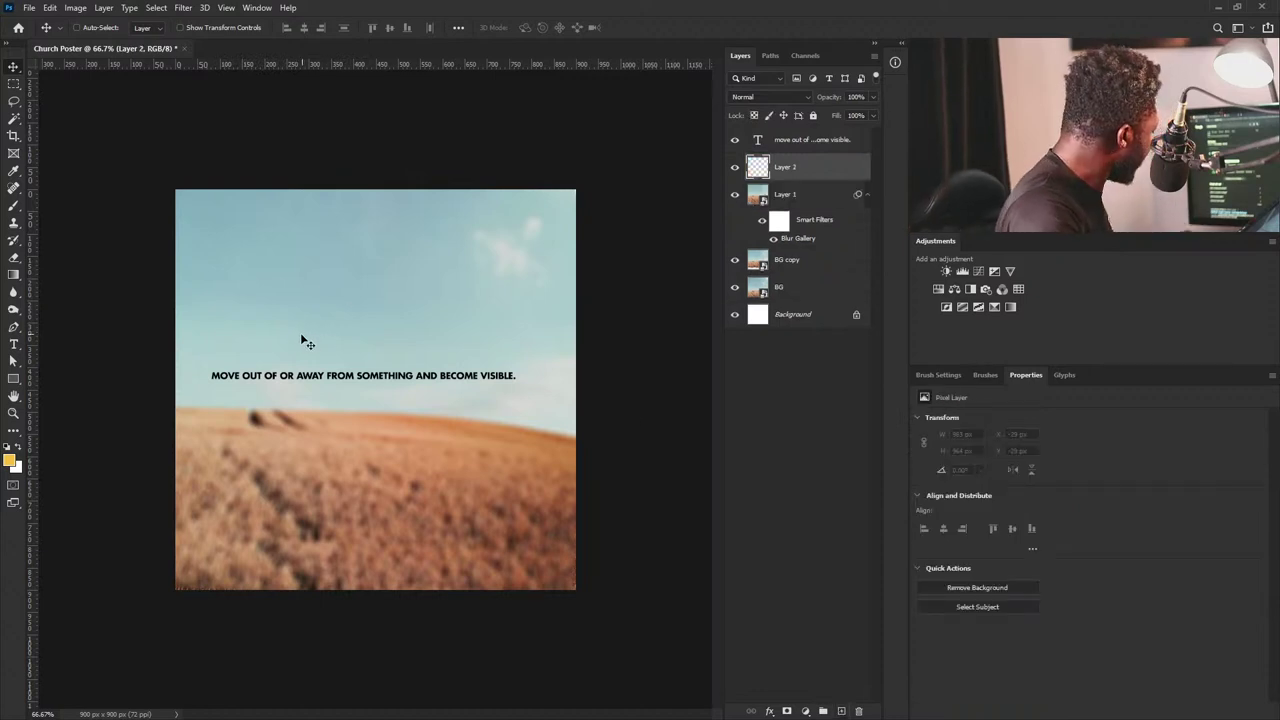
key("ctrl+BackSpace")
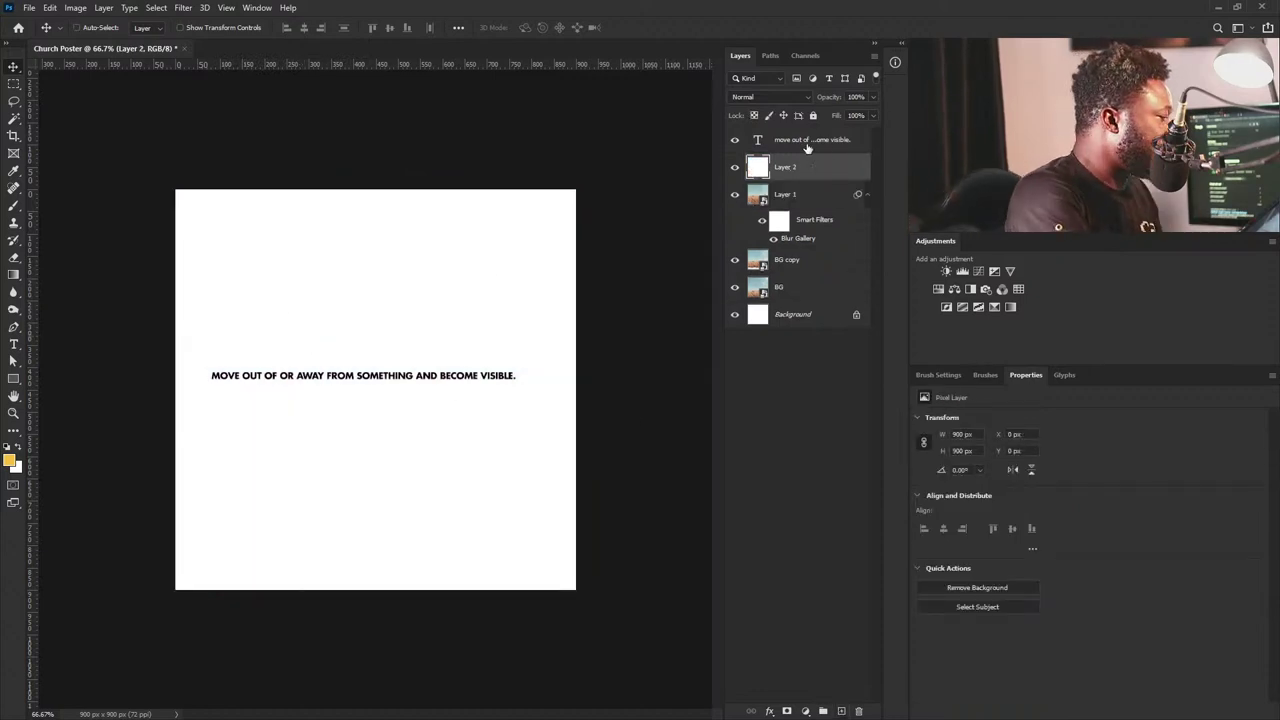
Move the text line to about X 97 px, Y 423 px on the white layer.
left_click(450, 380, "ctrl")
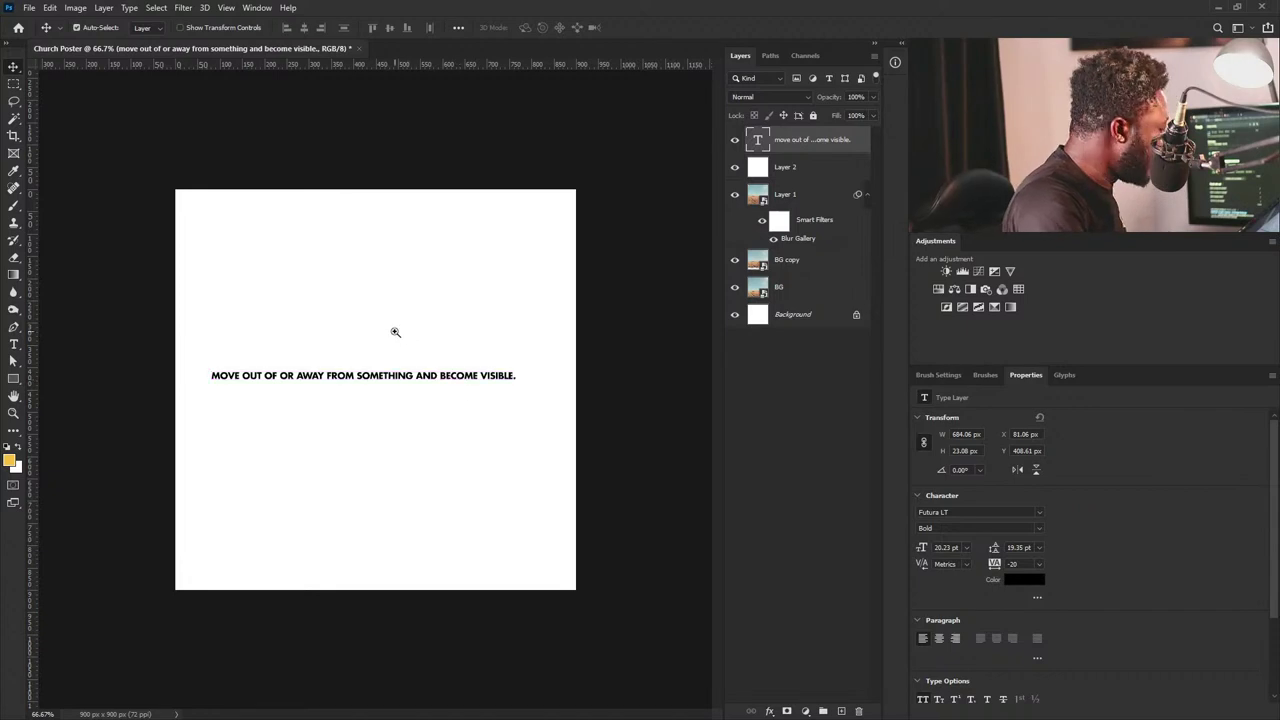
left_click_drag(395, 332, 417, 343)
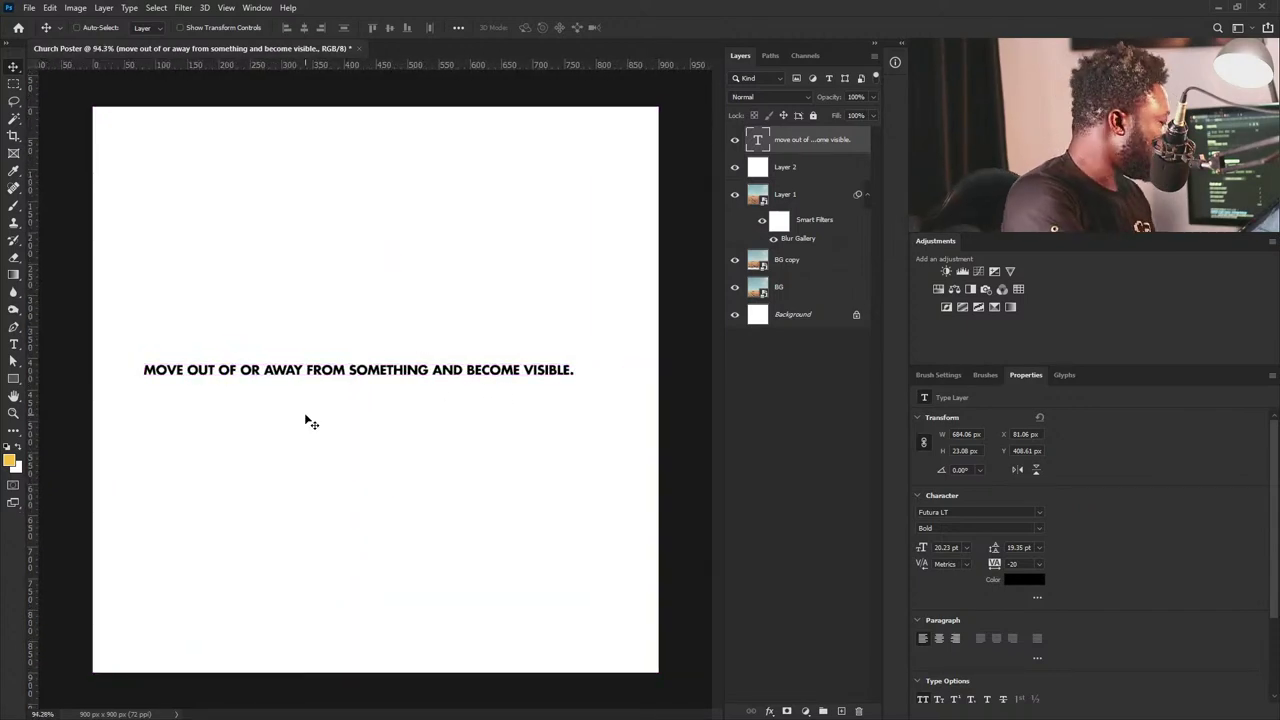
left_click_drag(334, 386, 348, 395)
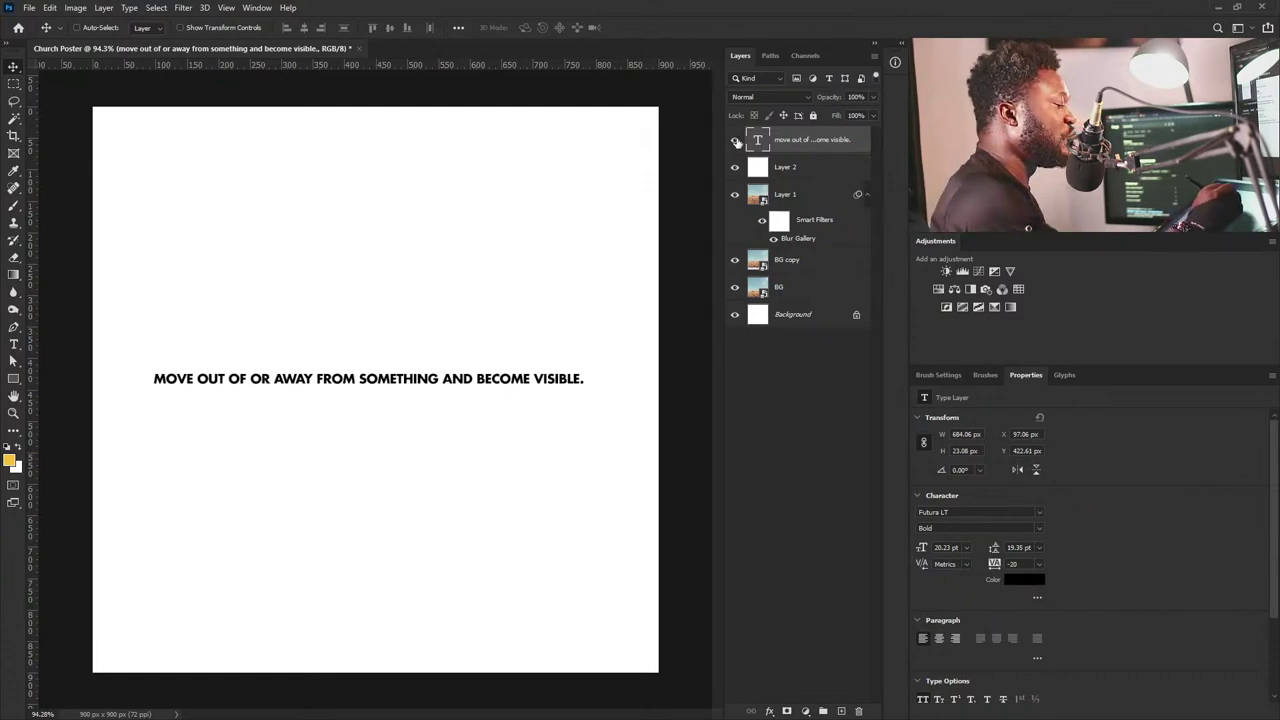
Hide the text layer and the white Layer 2, and delete both of them.
left_click_drag(735, 140, 735, 167)
left_click(808, 166)
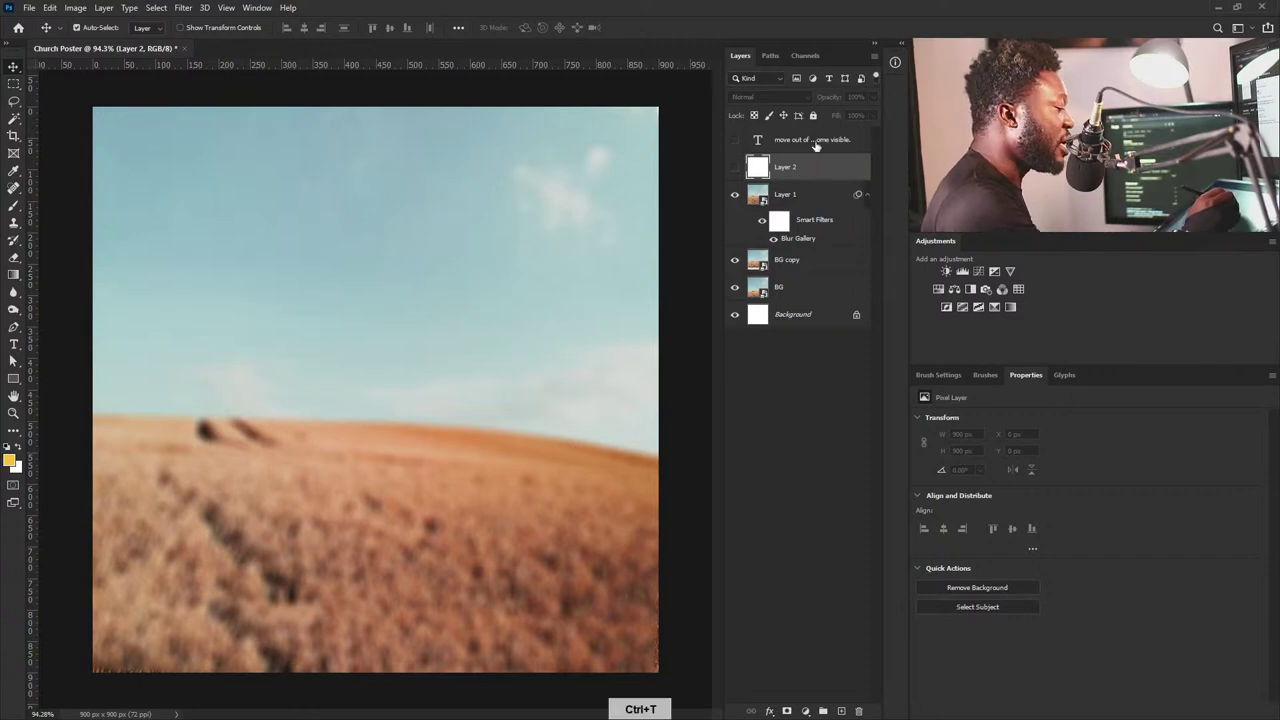
left_click(820, 141, "ctrl")
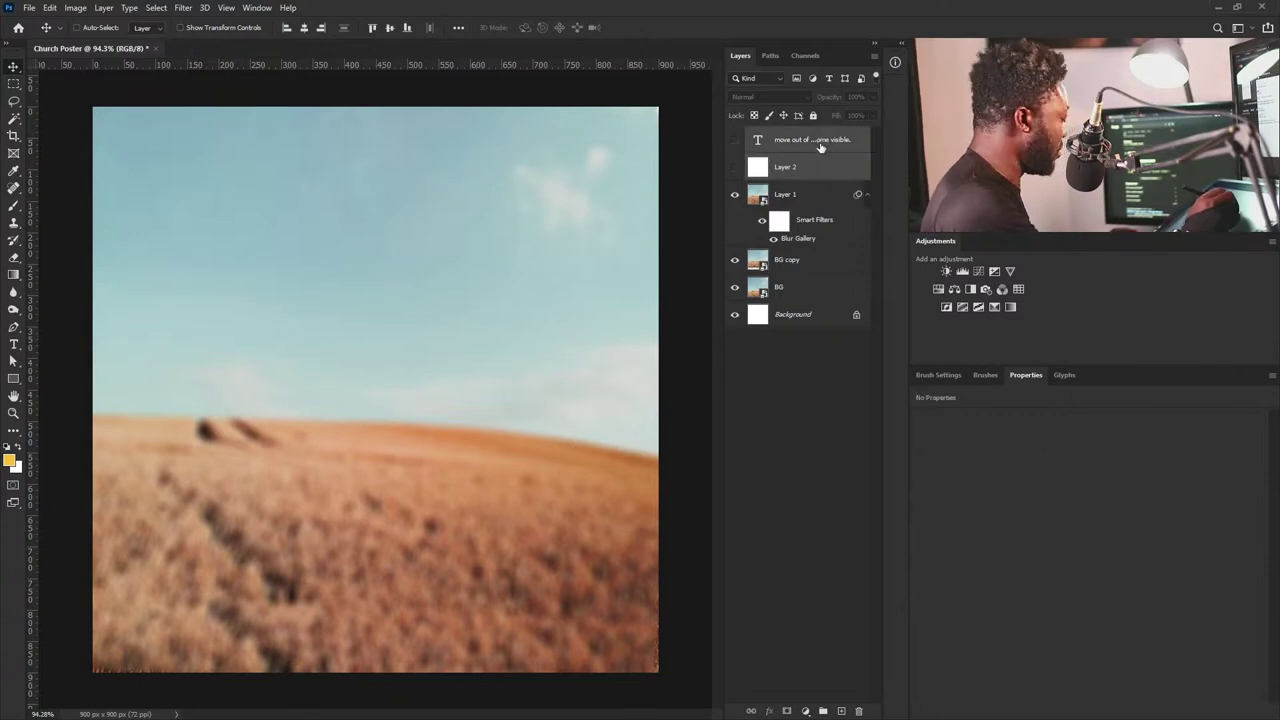
left_click_drag(822, 150, 857, 710)
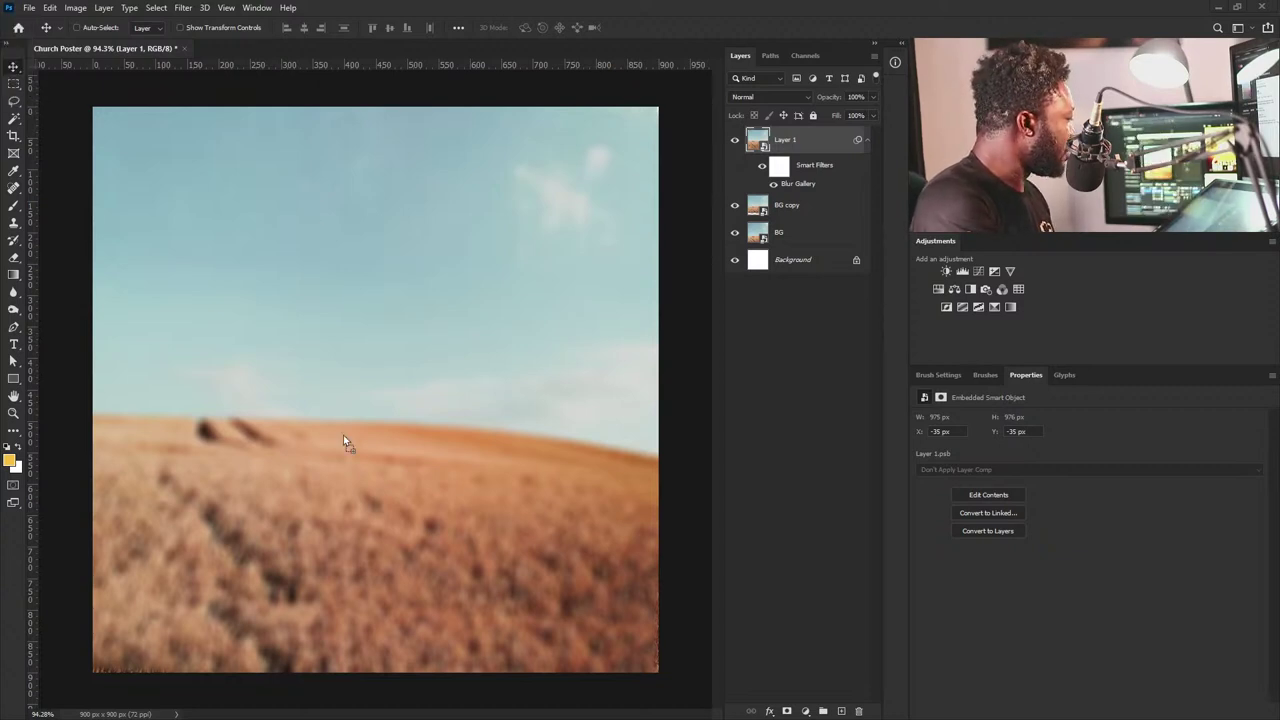
Place the butterfly-on-branch image above Layer 1, scaled to about 43.95%, rotated about -23.15° and centered near X 219 px, Y 355 px.
key("ctrl+v")
key("ctrl+t")
left_click_drag(666, 588, 678, 440)
left_click_drag(398, 432, 247, 362)
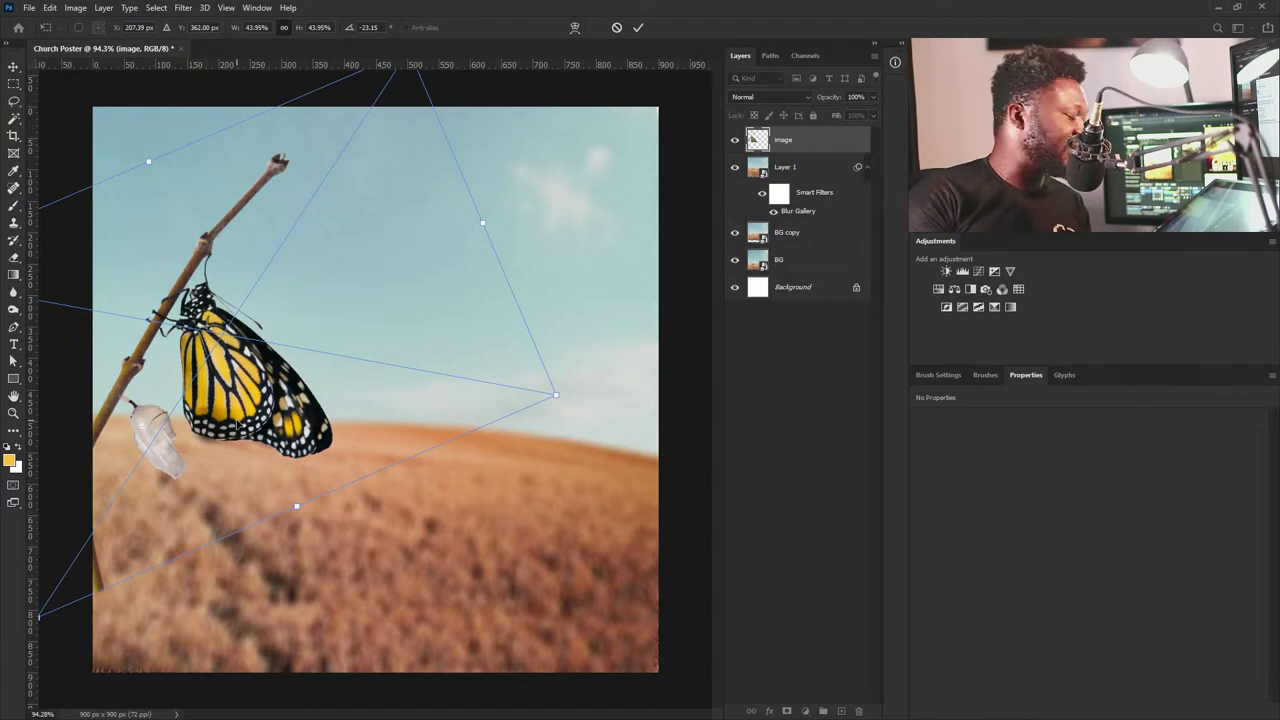
left_click_drag(374, 346, 385, 347)
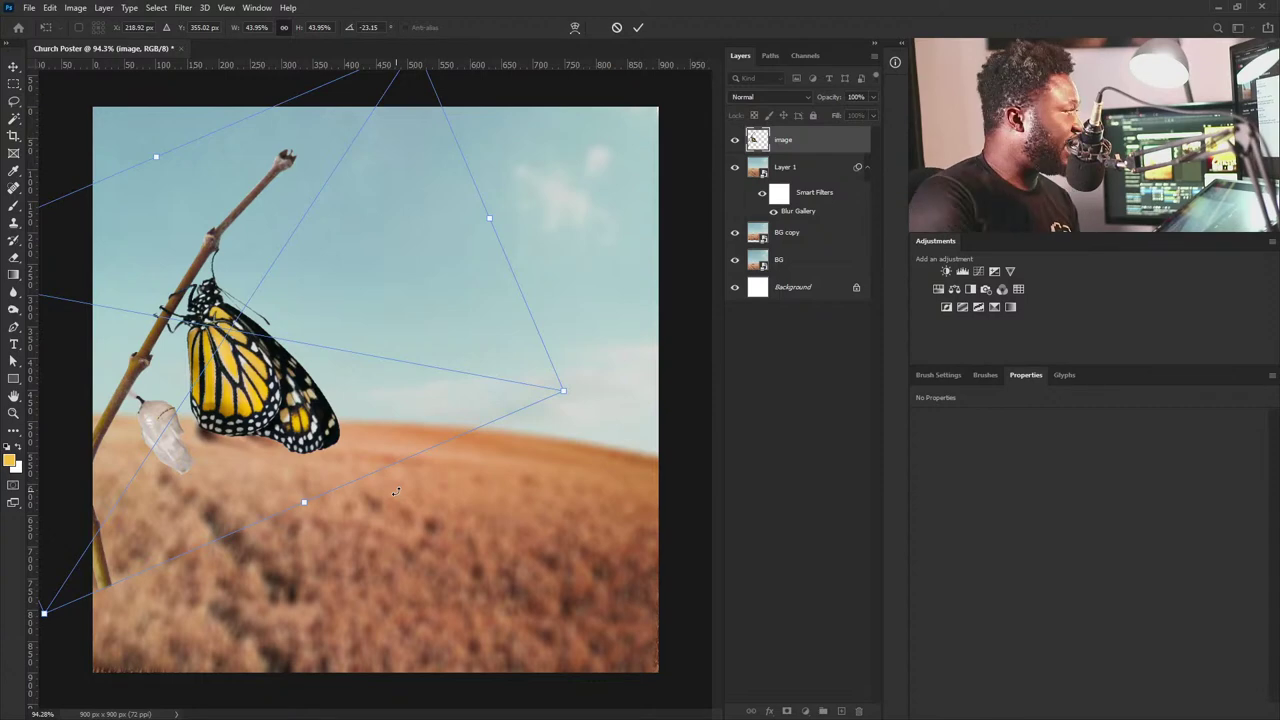
Adjust the butterfly image to about 39.34% scale and -19.43° rotation, commit it, and move it to about X -48 px, Y 89 px.
left_click_drag(586, 383, 505, 247)
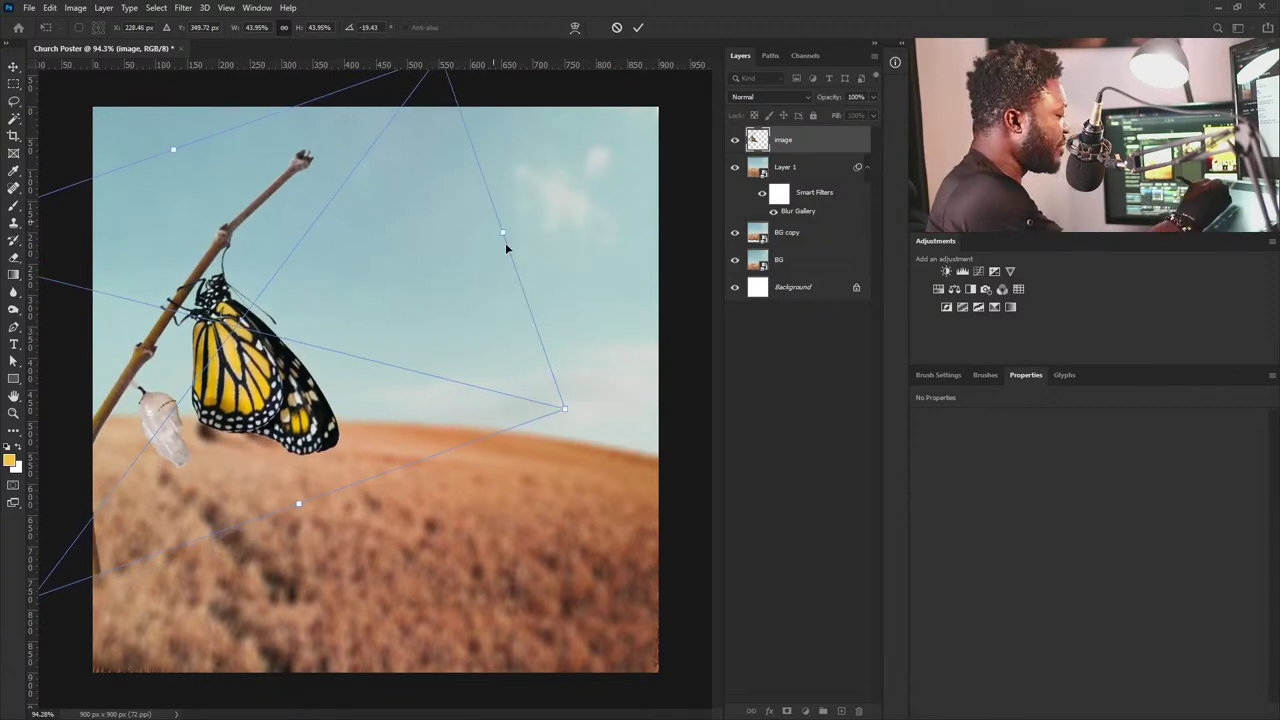
left_click_drag(565, 408, 492, 390)
left_click_drag(241, 371, 269, 376)
left_click_drag(351, 367, 350, 371)
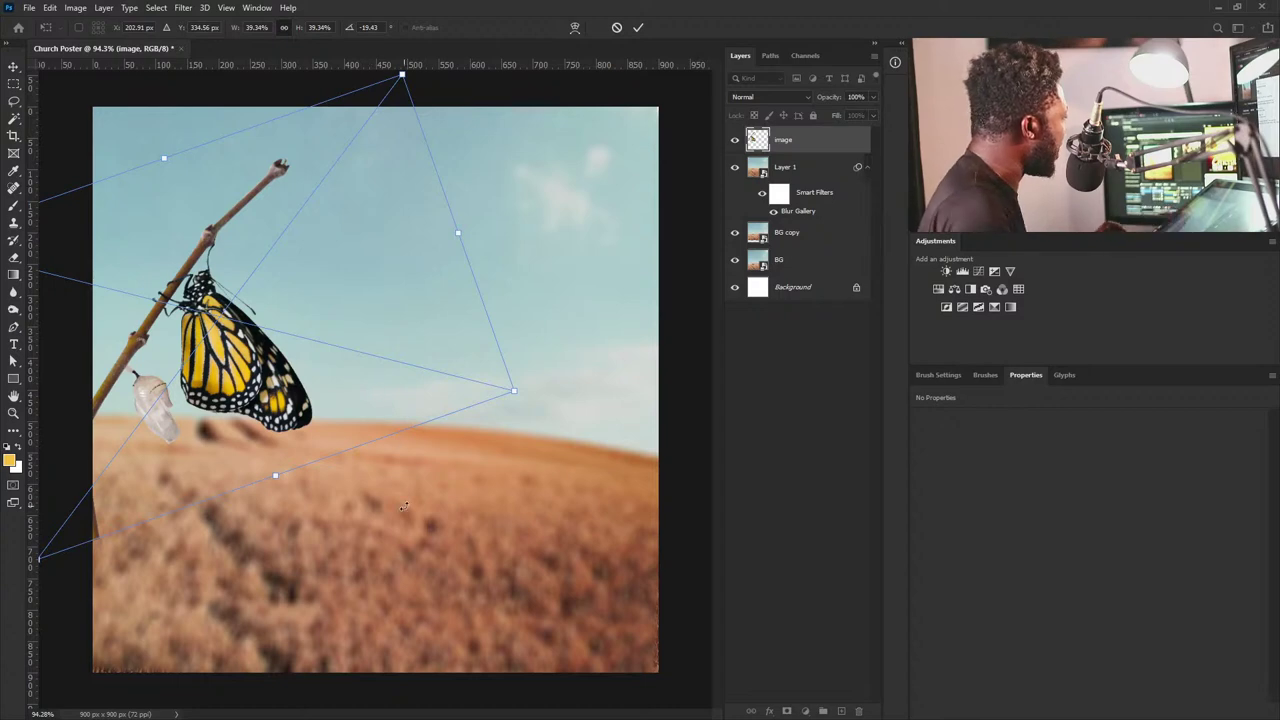
key("Return")
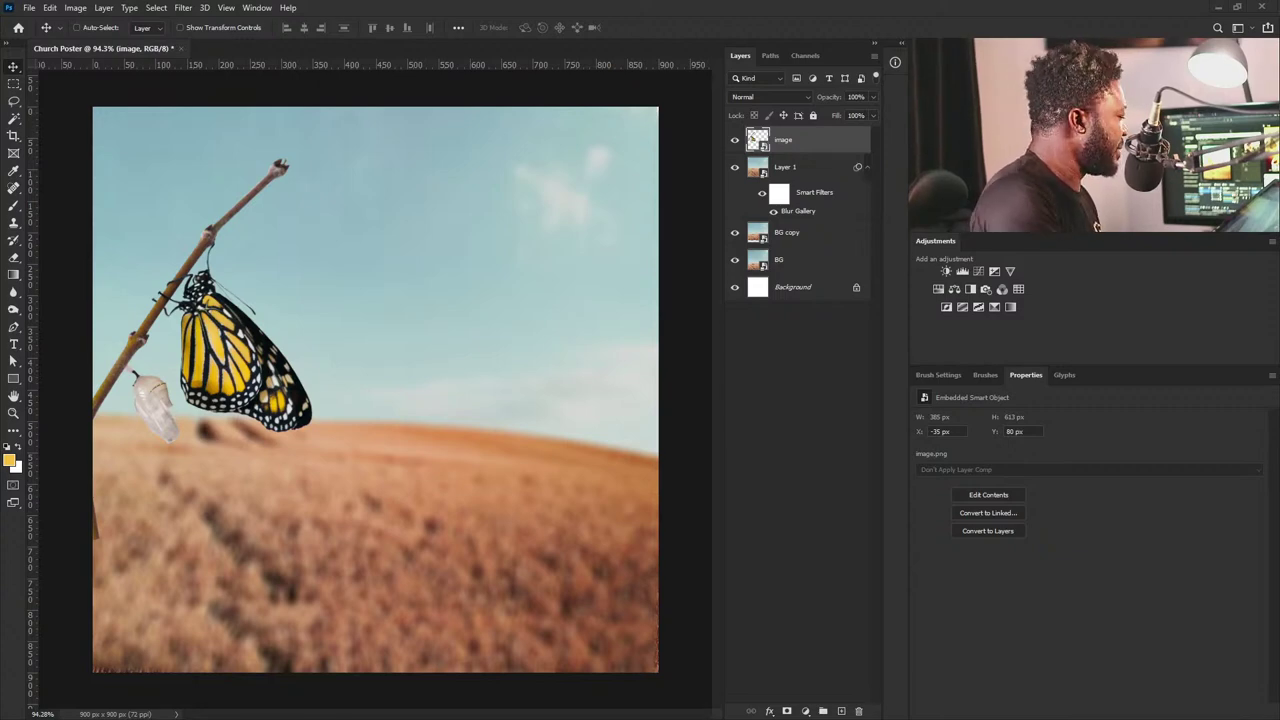
left_click_drag(244, 371, 229, 385)
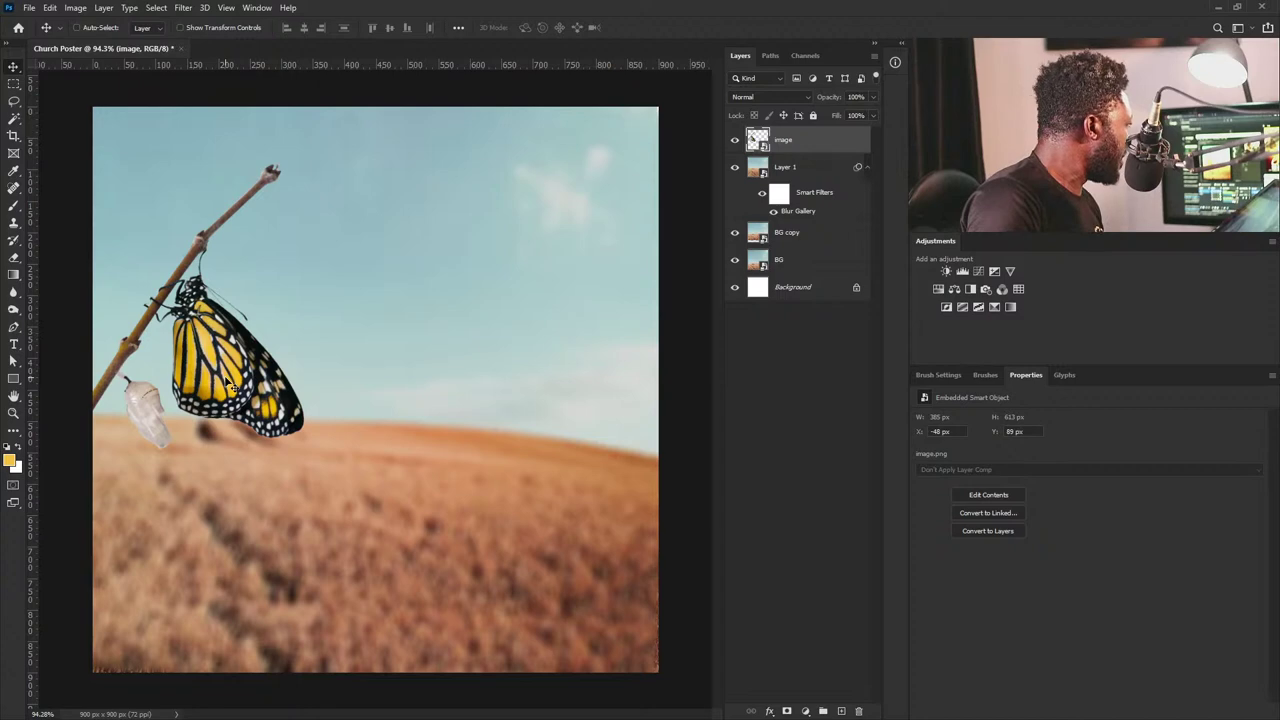
Rotate the butterfly image to about -11.9°, commit it, and move it to about X -63 px, Y 96 px.
left_click_drag(207, 340, 228, 333)
right_click(228, 333)
key("Escape")
left_click_drag(233, 289, 247, 291)
key("ctrl+t")
left_click_drag(545, 320, 551, 400)
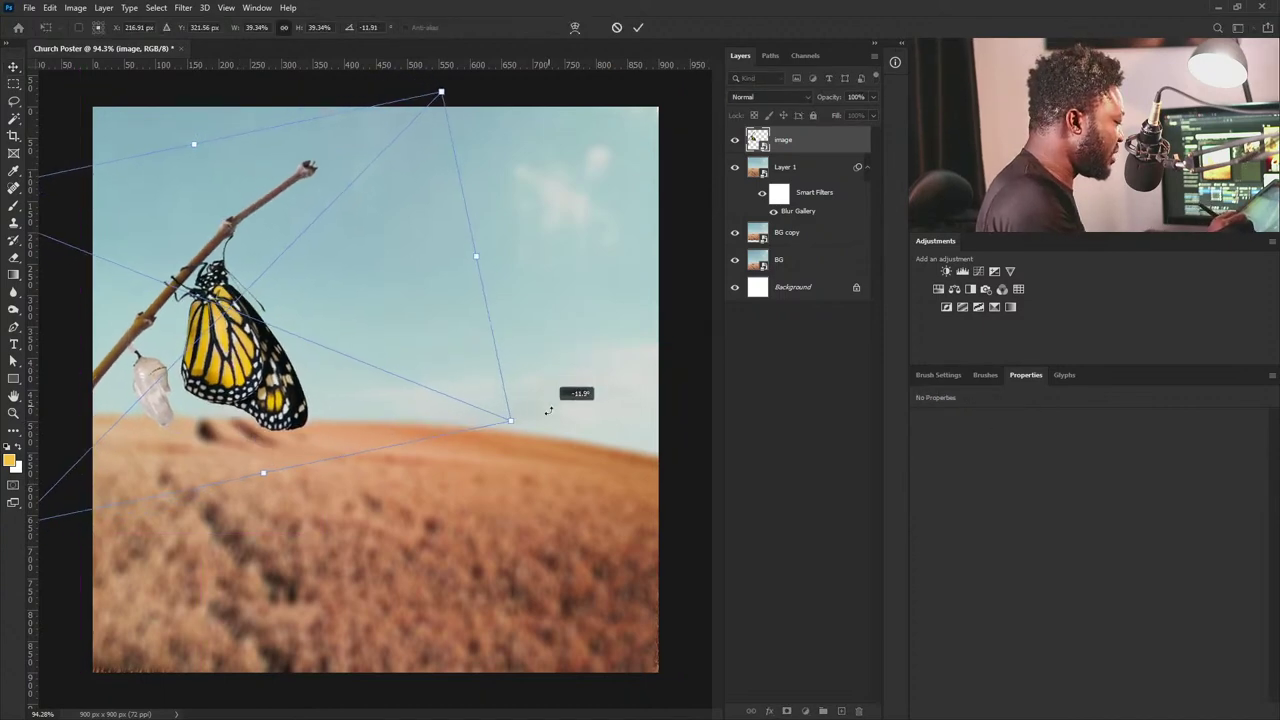
key("Return")
left_click_drag(262, 373, 246, 384)
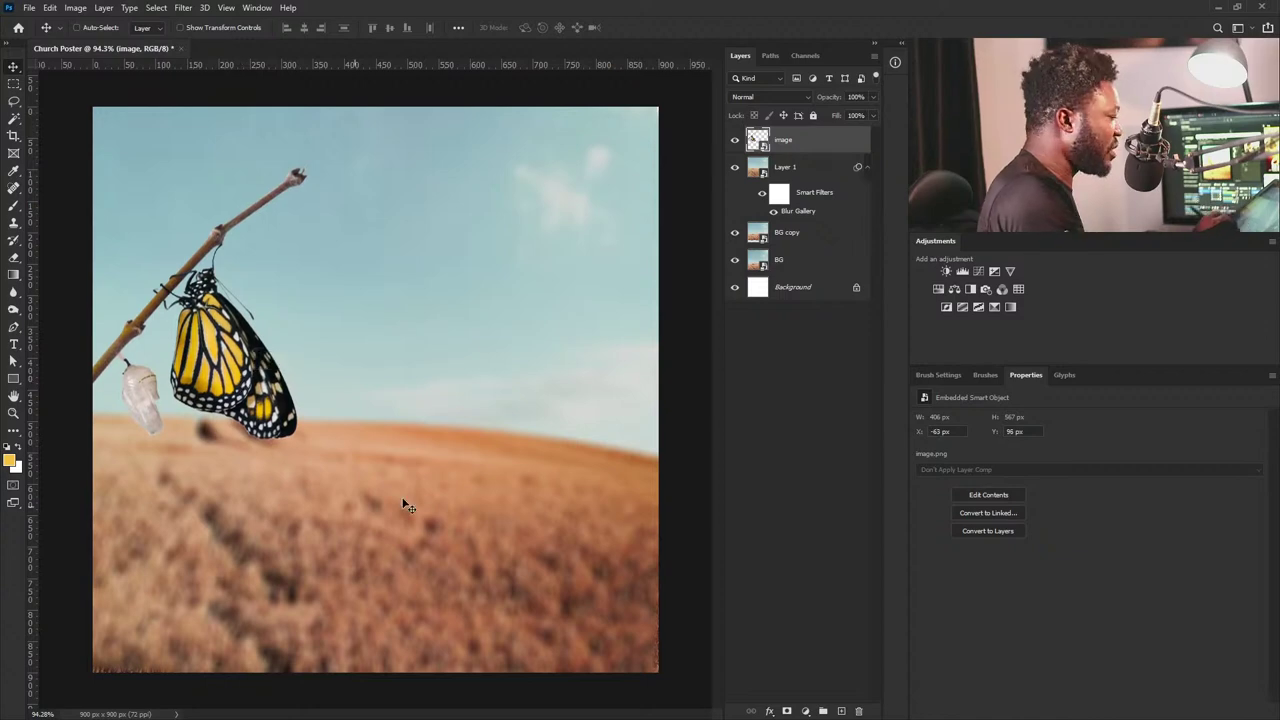
Raise the butterfly image into the sky at about X -61 px, Y 46 px.
left_click_drag(224, 338, 224, 310)
left_click_drag(238, 333, 232, 345)
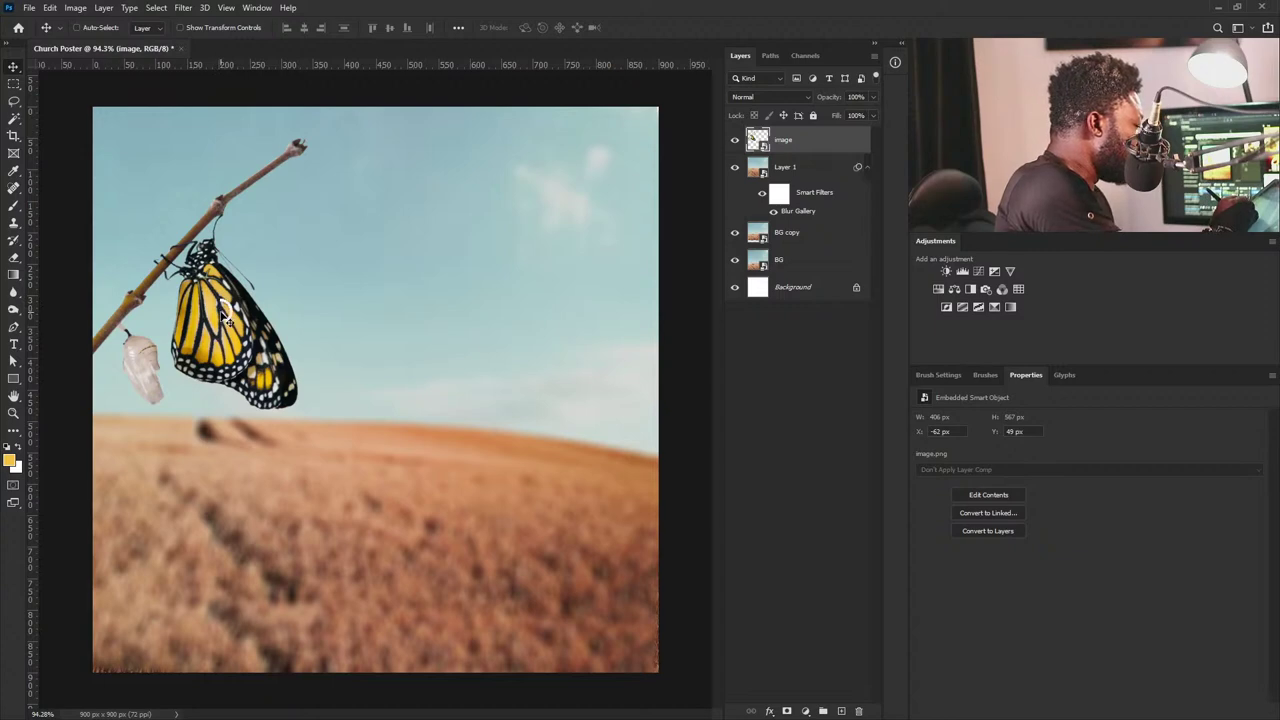
left_click_drag(226, 318, 228, 317)
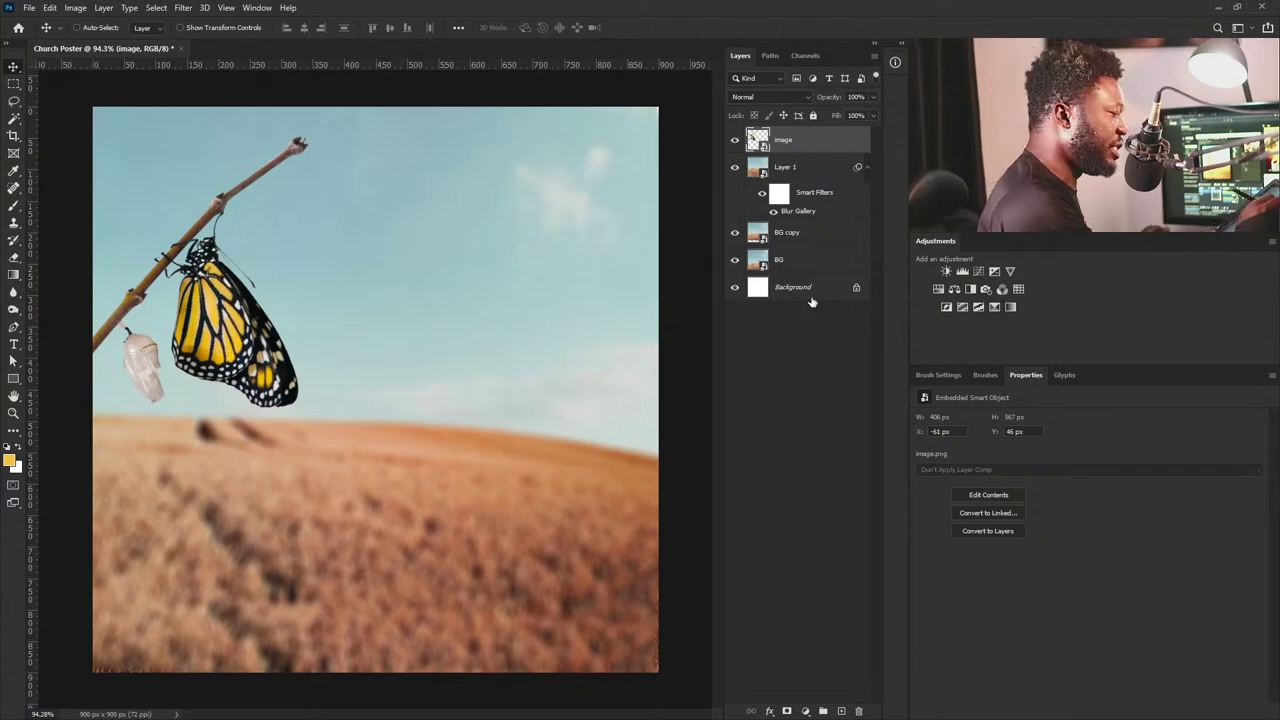
Duplicate Layer 1, shift the copy down to about Y 19 px, and move the butterfly image to about X -60 px, Y 64 px.
left_click_drag(796, 172, 842, 710)
left_click_drag(476, 329, 474, 359)
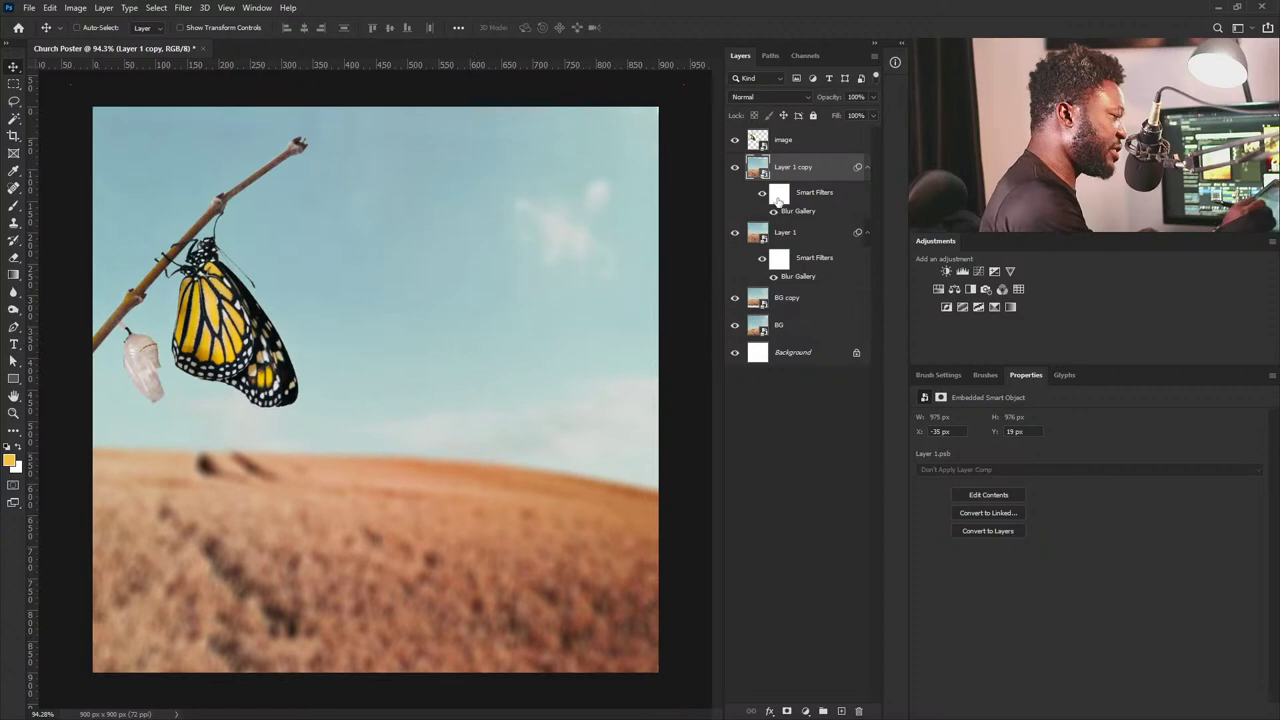
left_click(790, 140)
left_click_drag(240, 320, 242, 330)
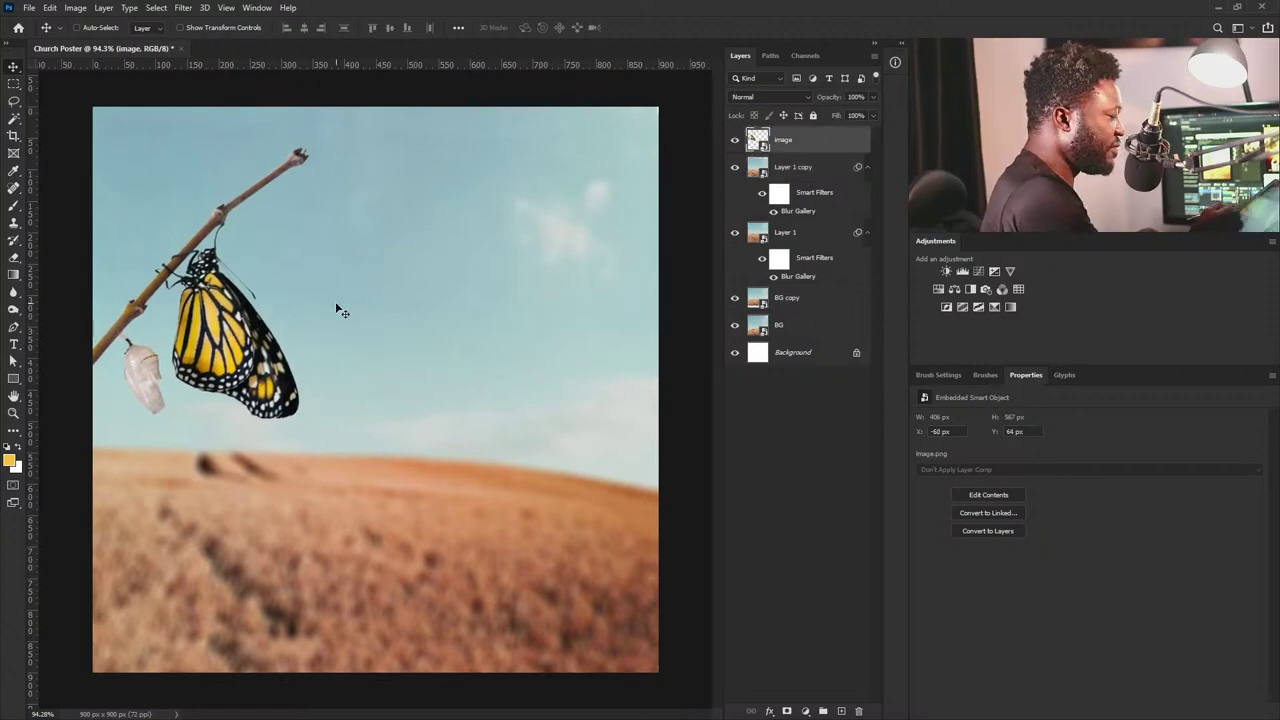
Add a new layer directly above Layer 1 copy and name it light.
left_click(812, 165)
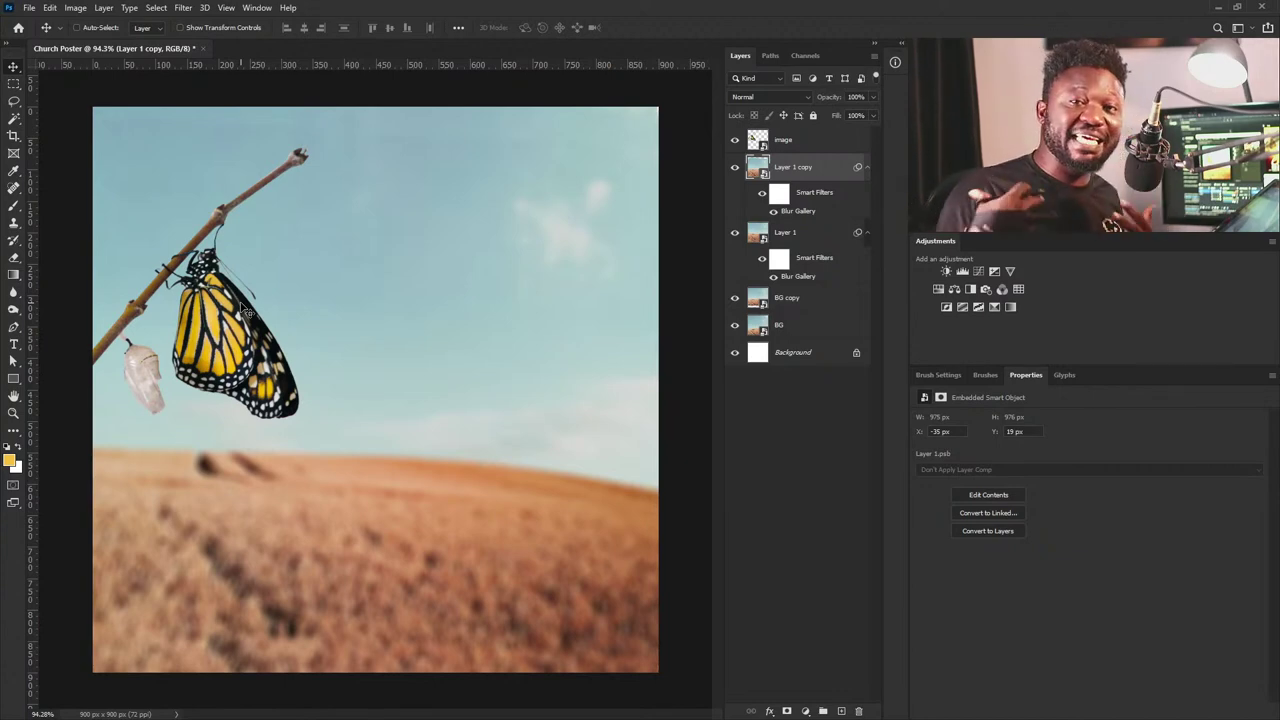
left_click(841, 711)
double_click(785, 166)
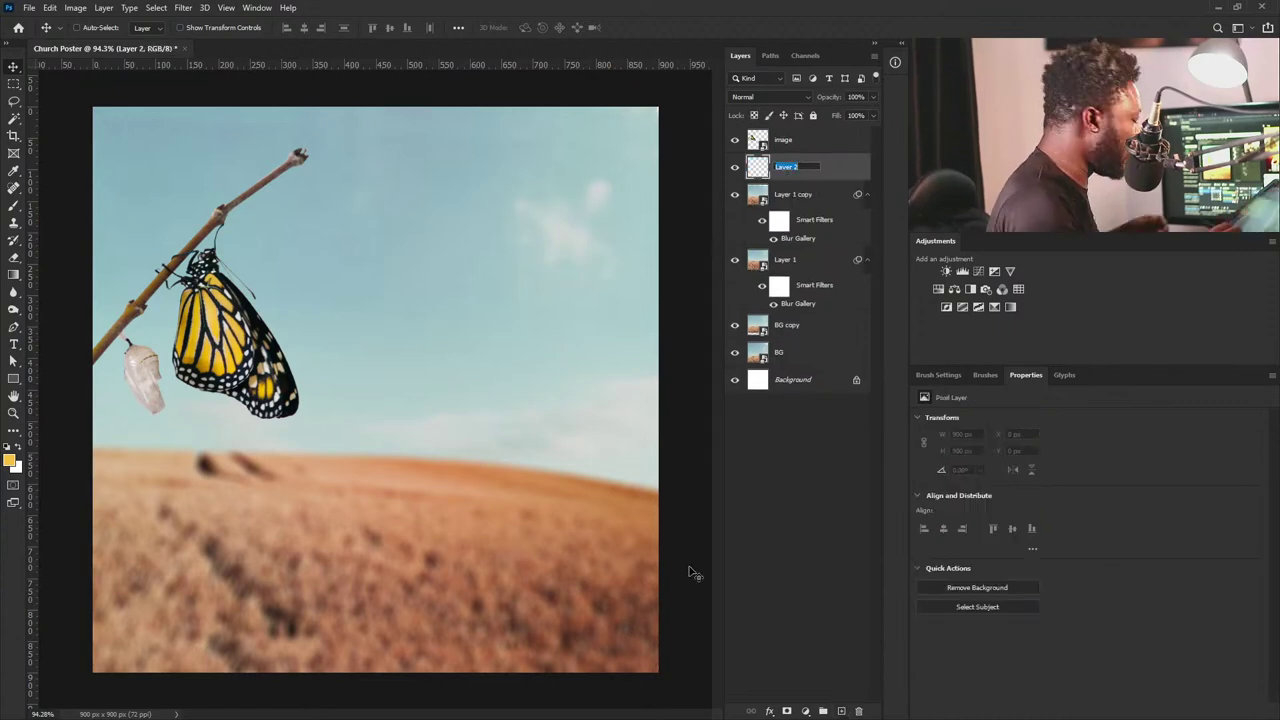
type("light")
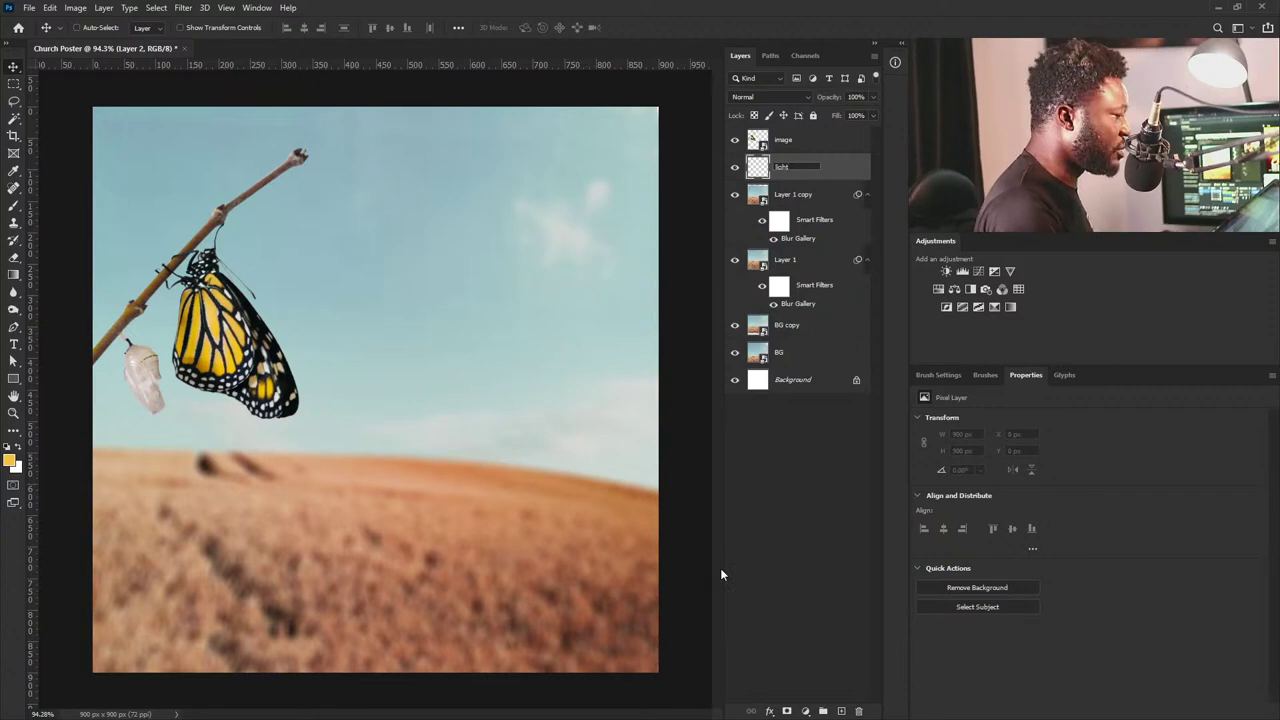
key("Return")
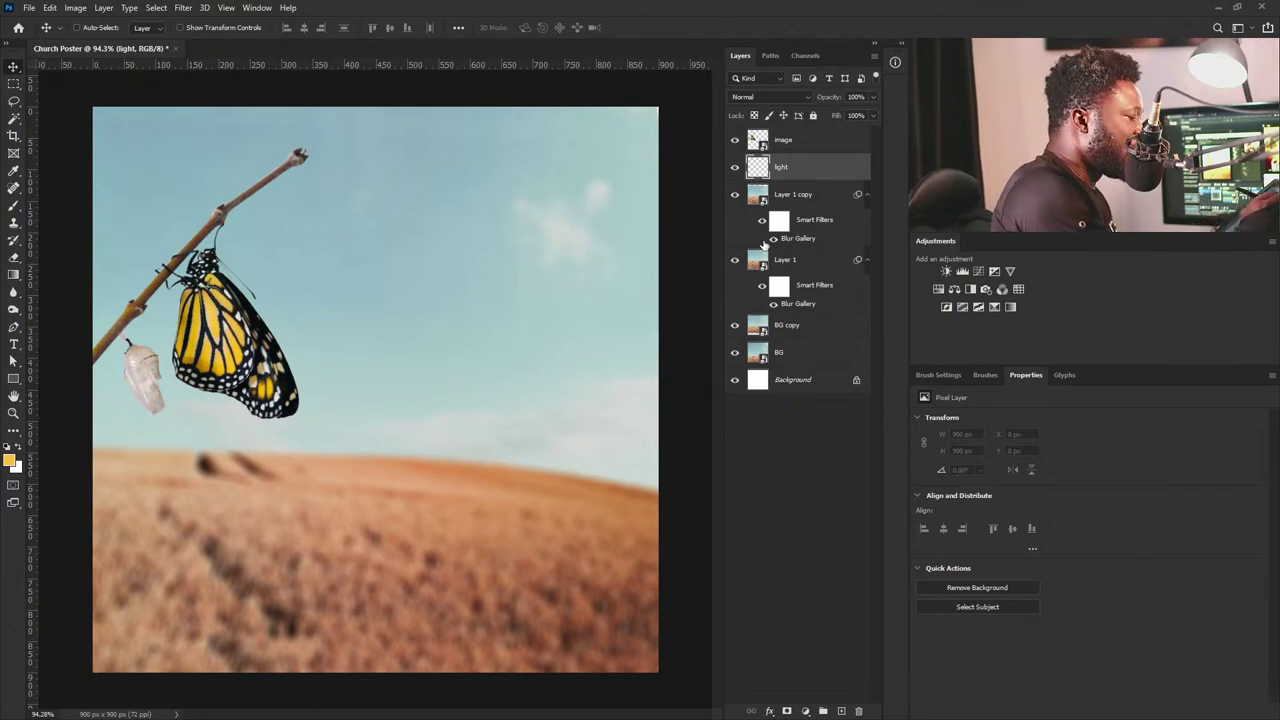
Make white the foreground color and enlarge the soft Brush to 250 px.
left_click(17, 449)
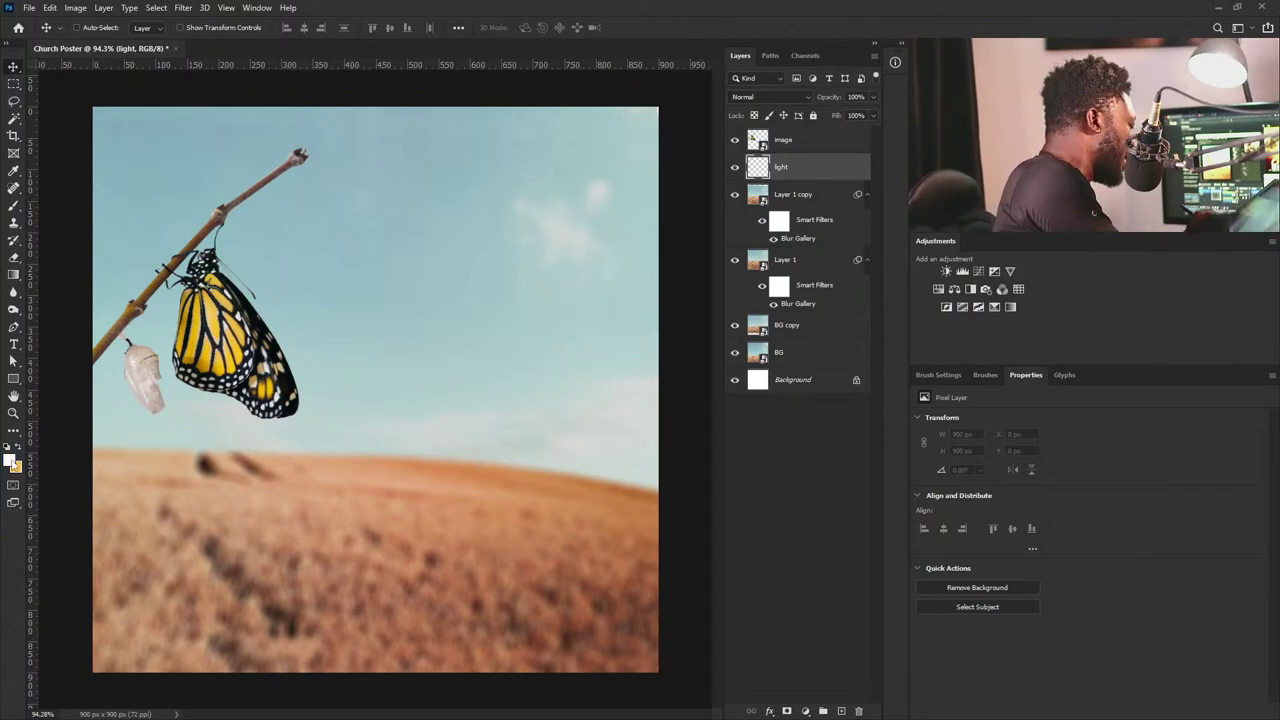
left_click(9, 459)
key("Return")
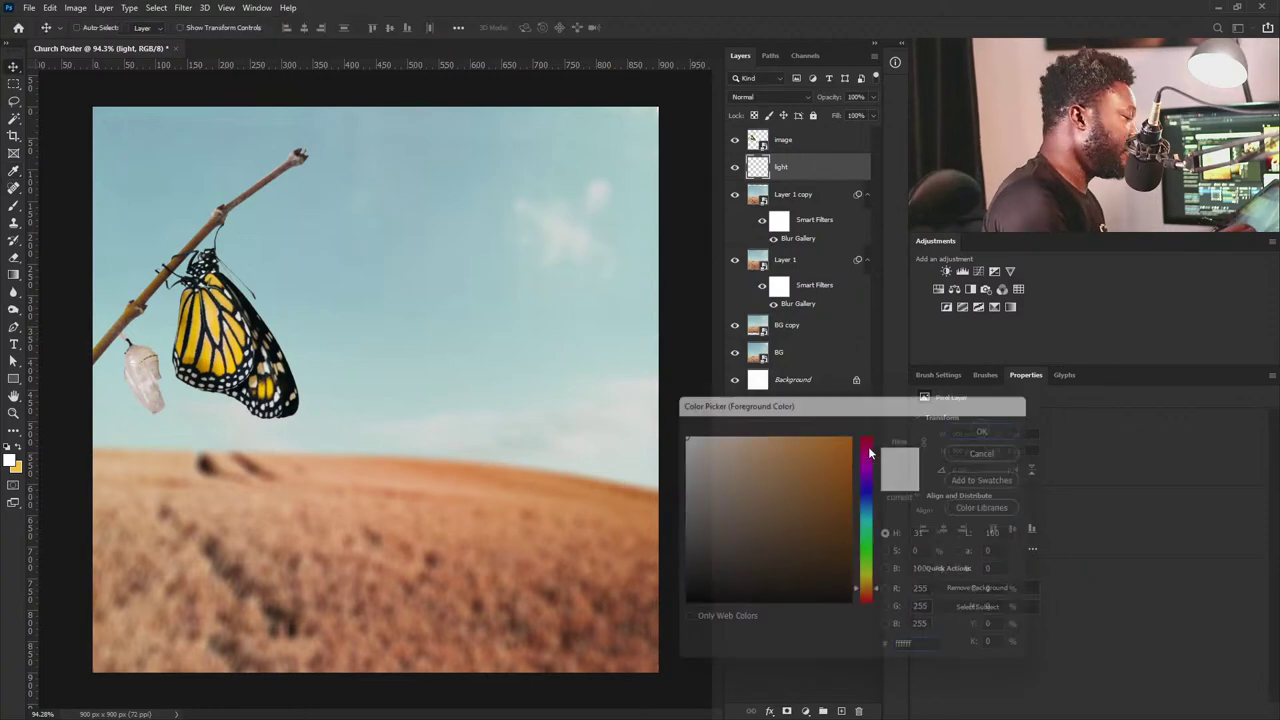
key("v")
left_click(15, 189)
left_click(15, 205)
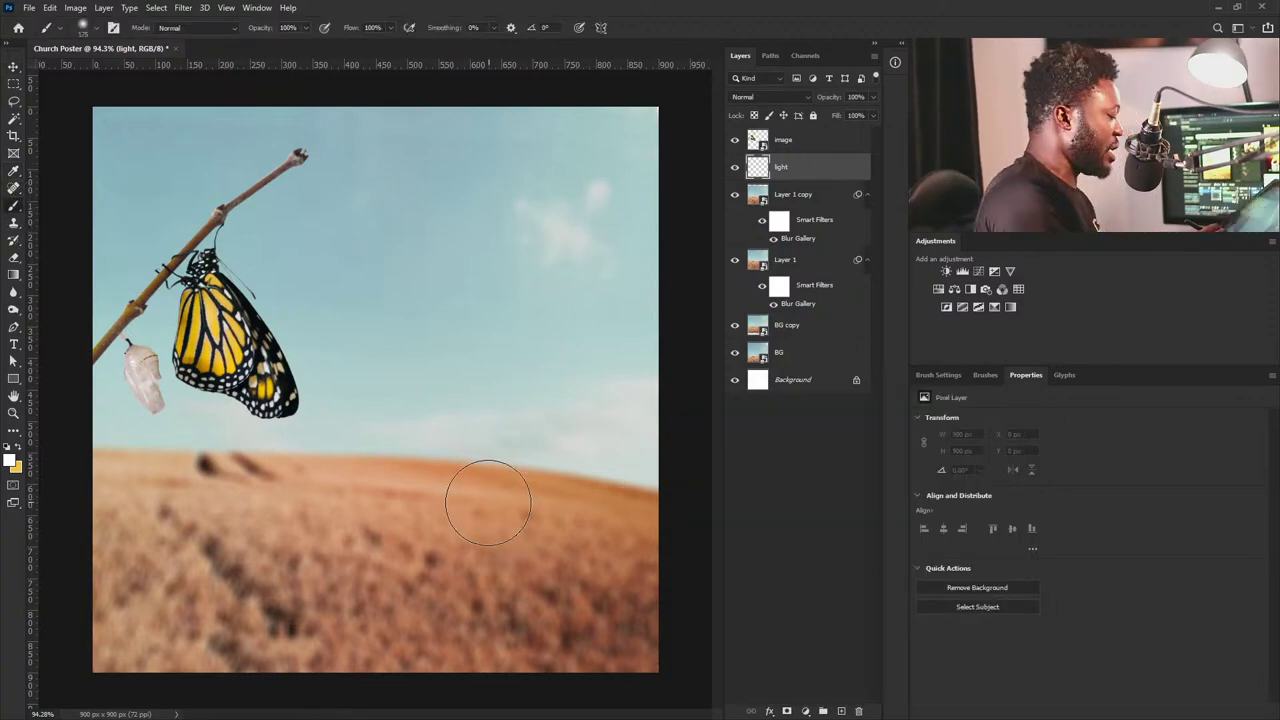
key("bracketright")
key("bracketright")
key("bracketright")
key("bracketright")
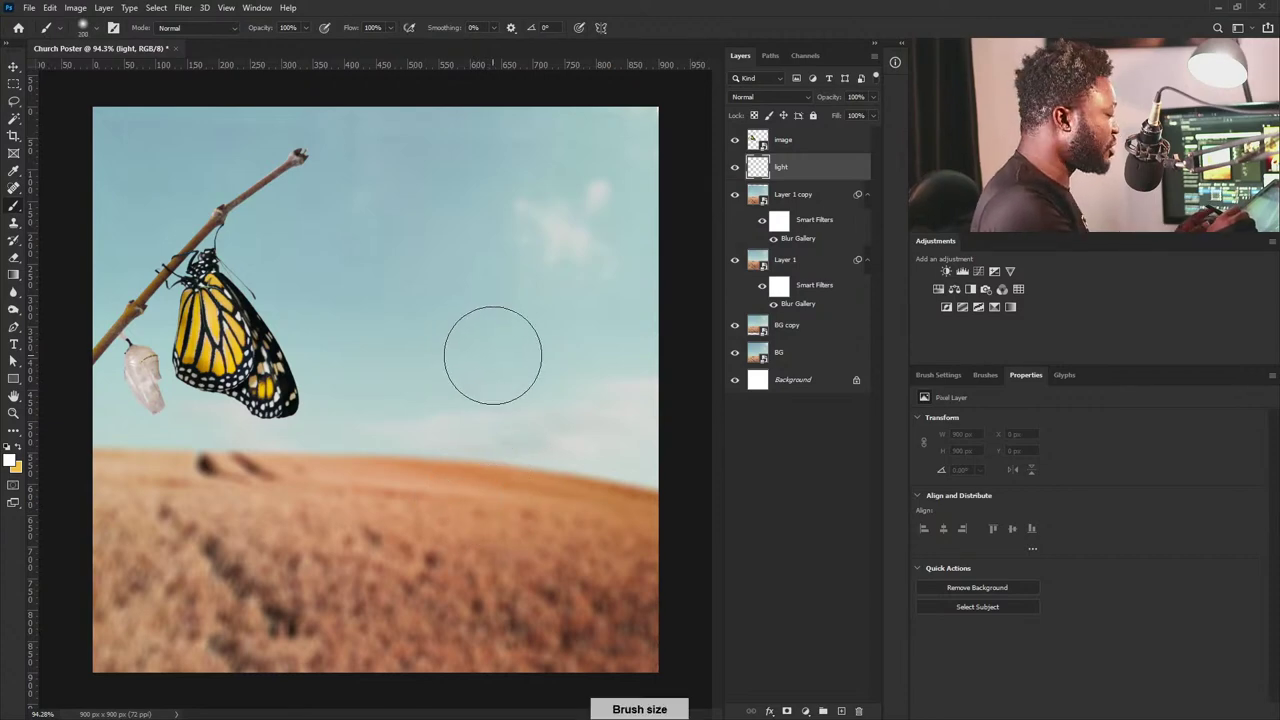
Open the brush's Transfer settings and paint soft white light over the sky and along the field's horizon on the light layer.
left_click(954, 374)
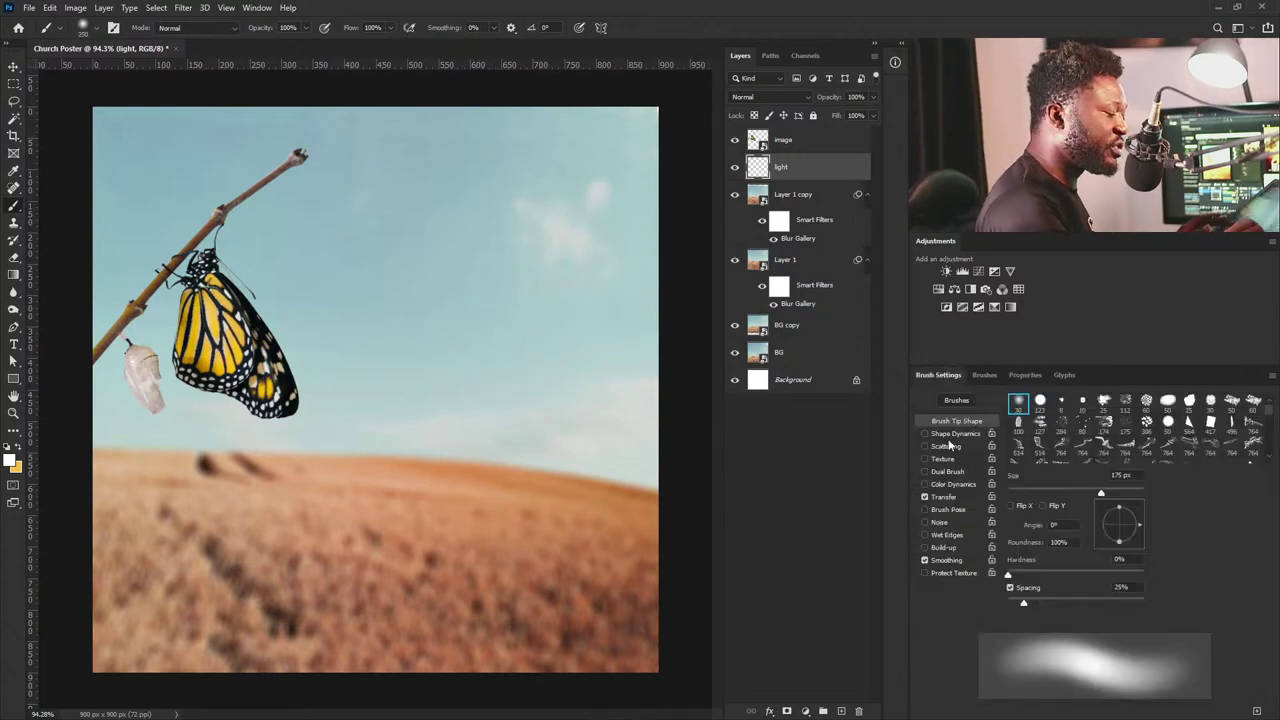
left_click(947, 496)
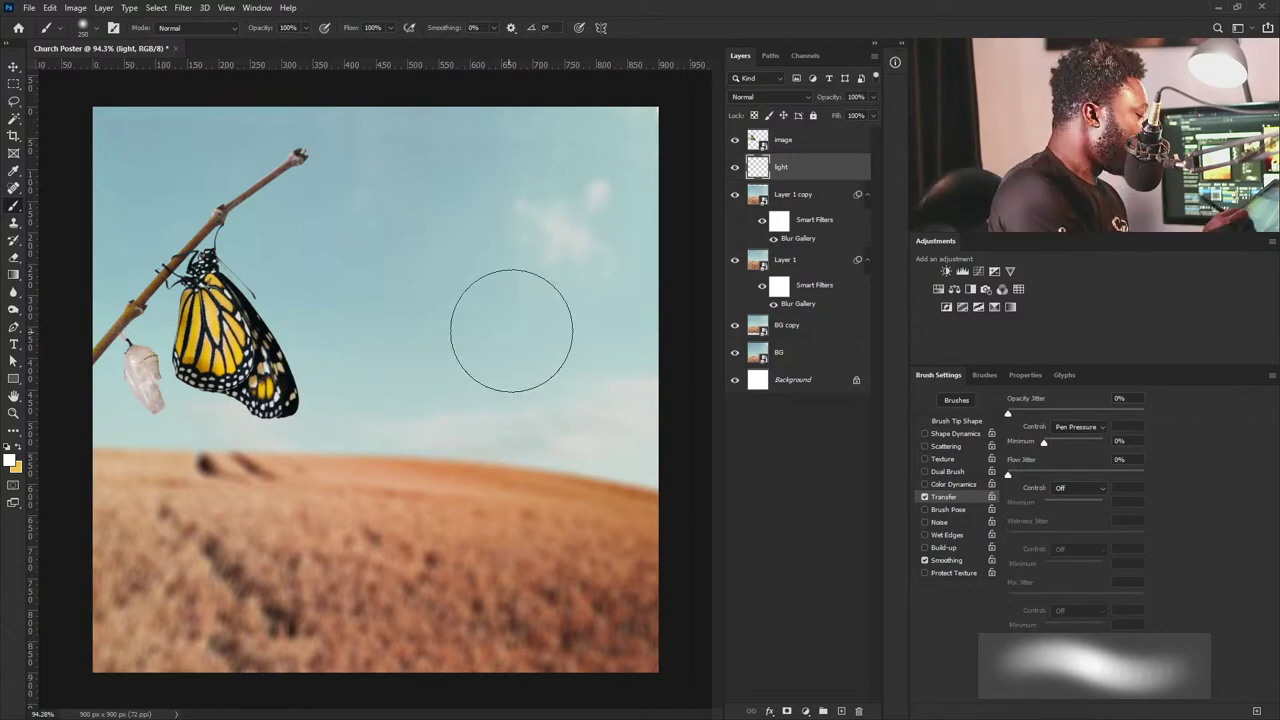
mouse_move(573, 328)
left_mouse_down()
mouse_move(617, 357)
mouse_move(612, 390)
mouse_move(173, 295)
mouse_move(600, 260)
mouse_move(160, 250)
mouse_move(608, 249)
mouse_move(642, 162)
left_mouse_up()
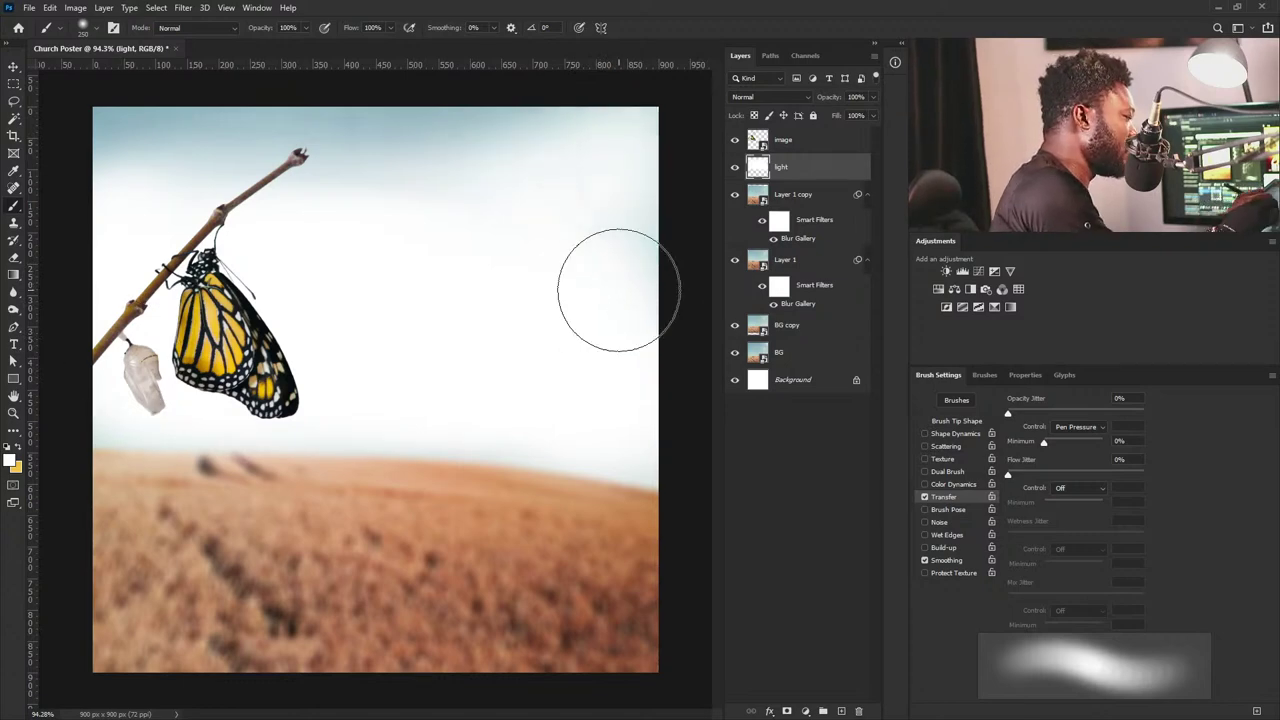
mouse_move(380, 445)
left_mouse_down()
mouse_move(666, 434)
mouse_move(711, 457)
left_mouse_up()
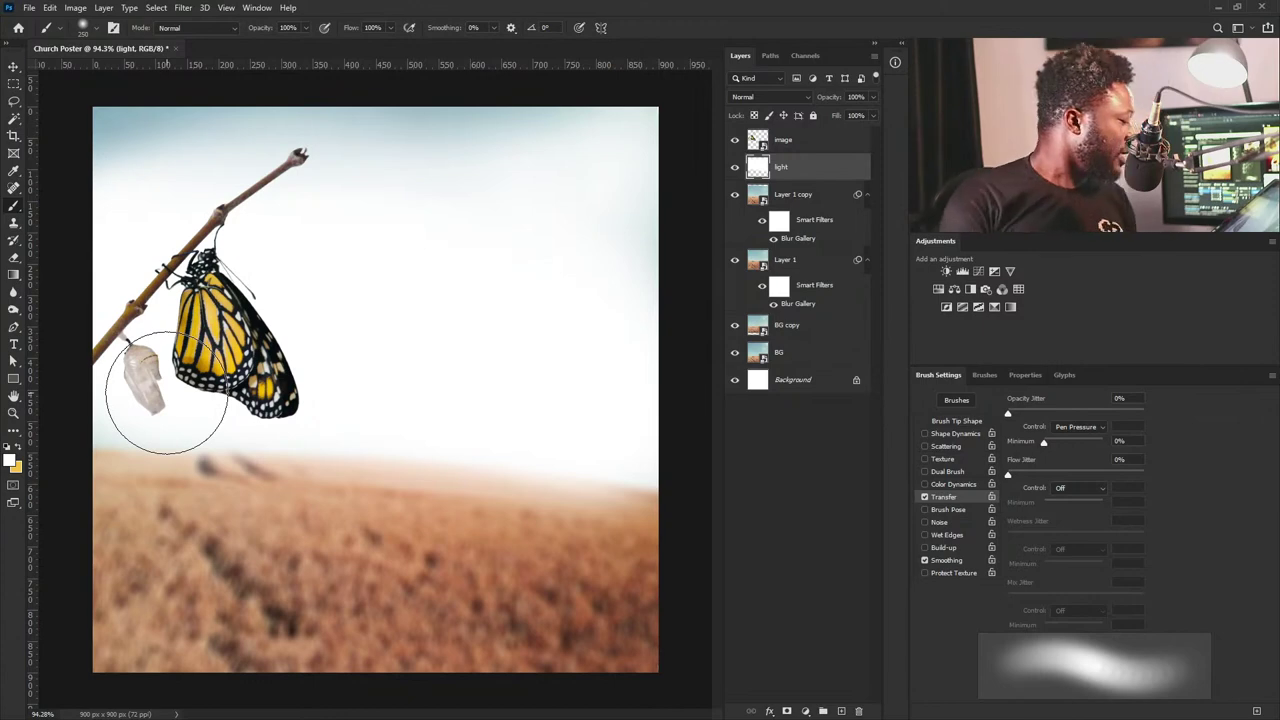
mouse_move(651, 429)
left_mouse_down()
mouse_move(640, 503)
mouse_move(654, 401)
mouse_move(624, 488)
left_mouse_up()
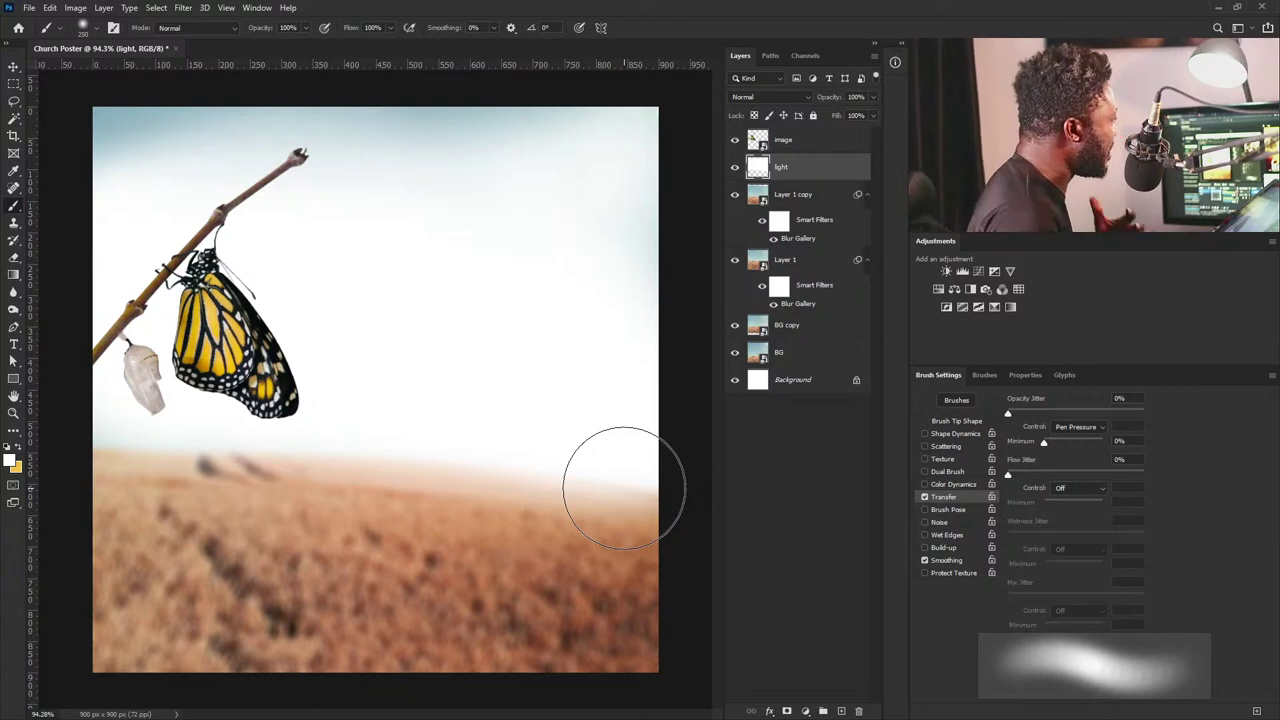
Add a Hue/Saturation adjustment above the butterfly image layer and set its Saturation to -11.
left_click(803, 140)
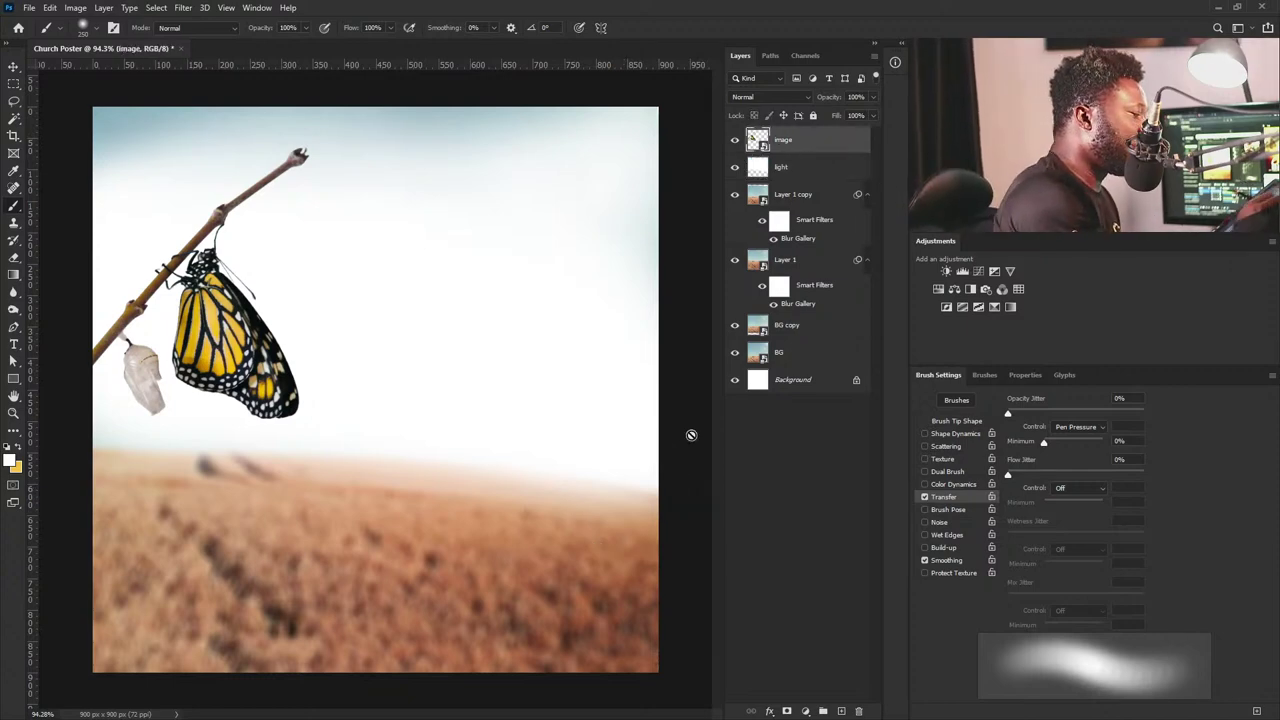
left_click(803, 164)
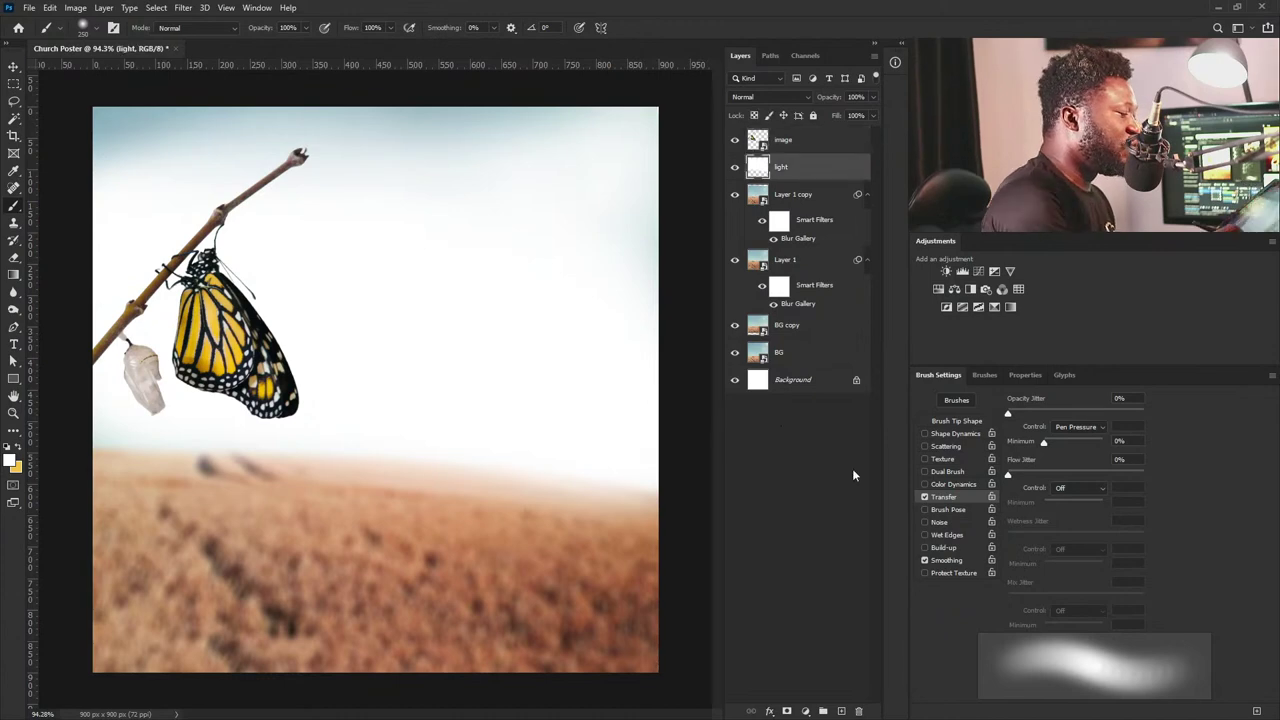
left_click(803, 140)
left_click(944, 290)
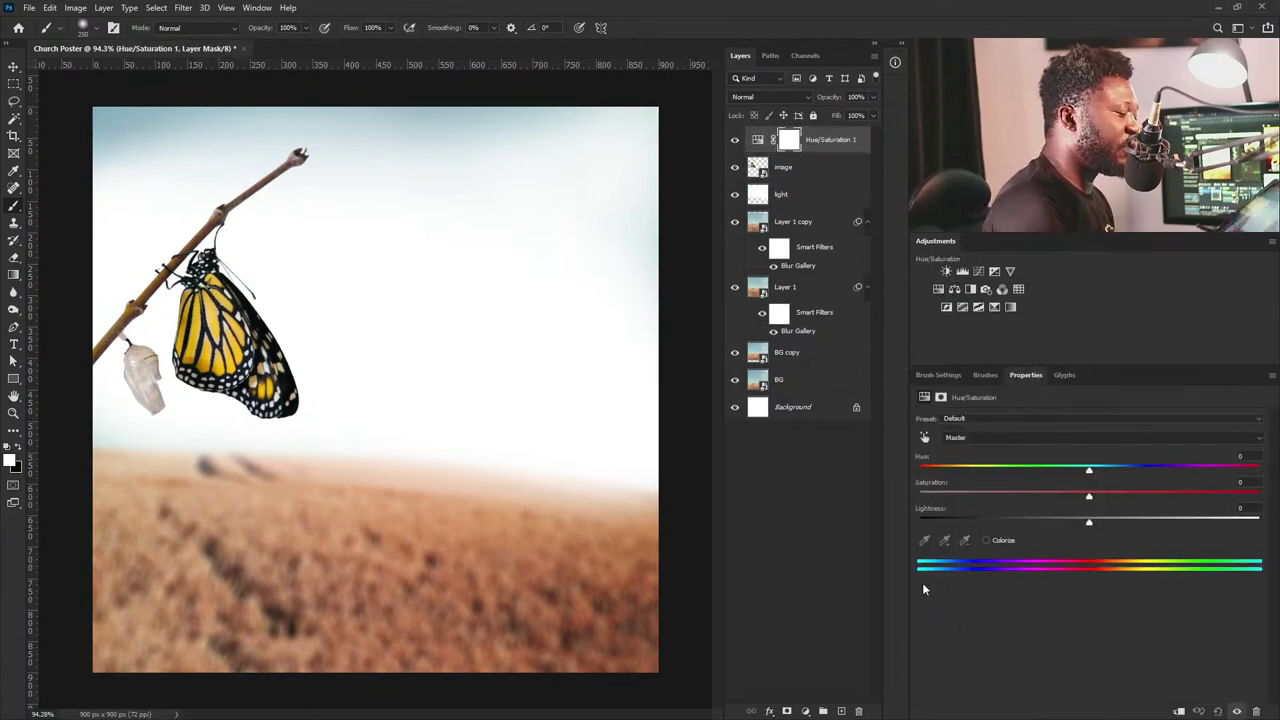
left_click_drag(1090, 500, 1062, 499)
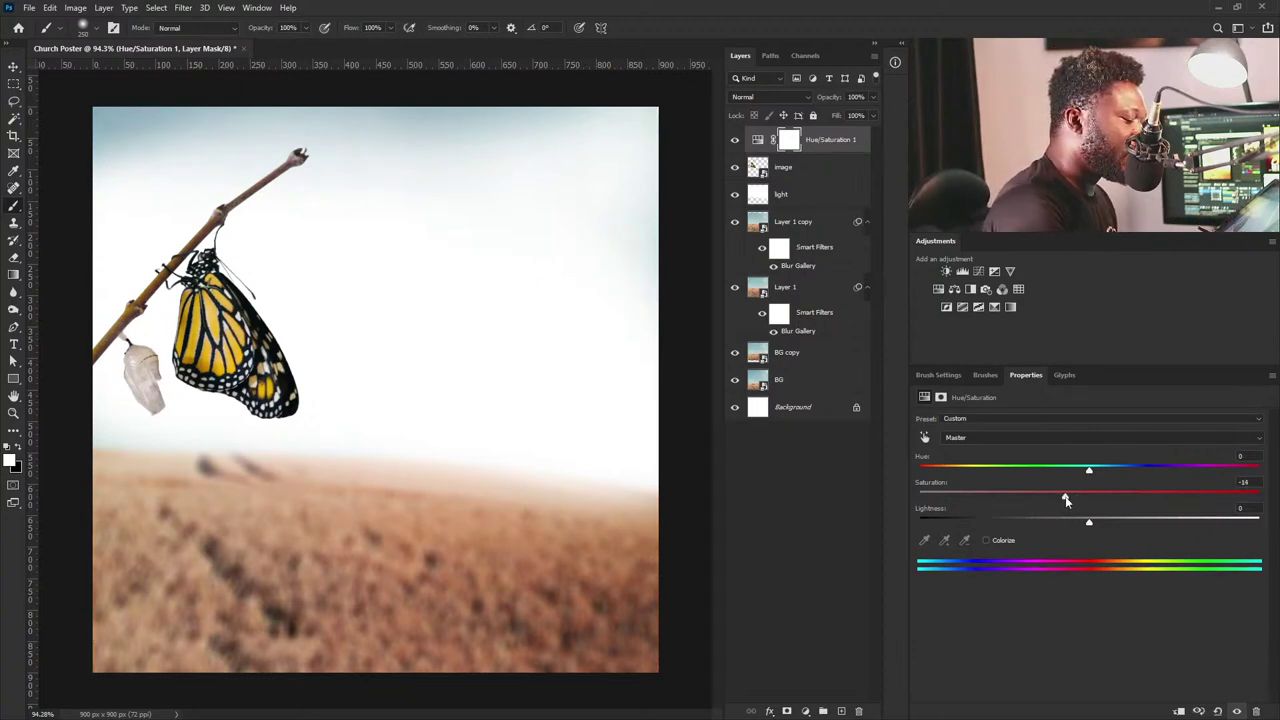
left_click_drag(1068, 496, 1071, 497)
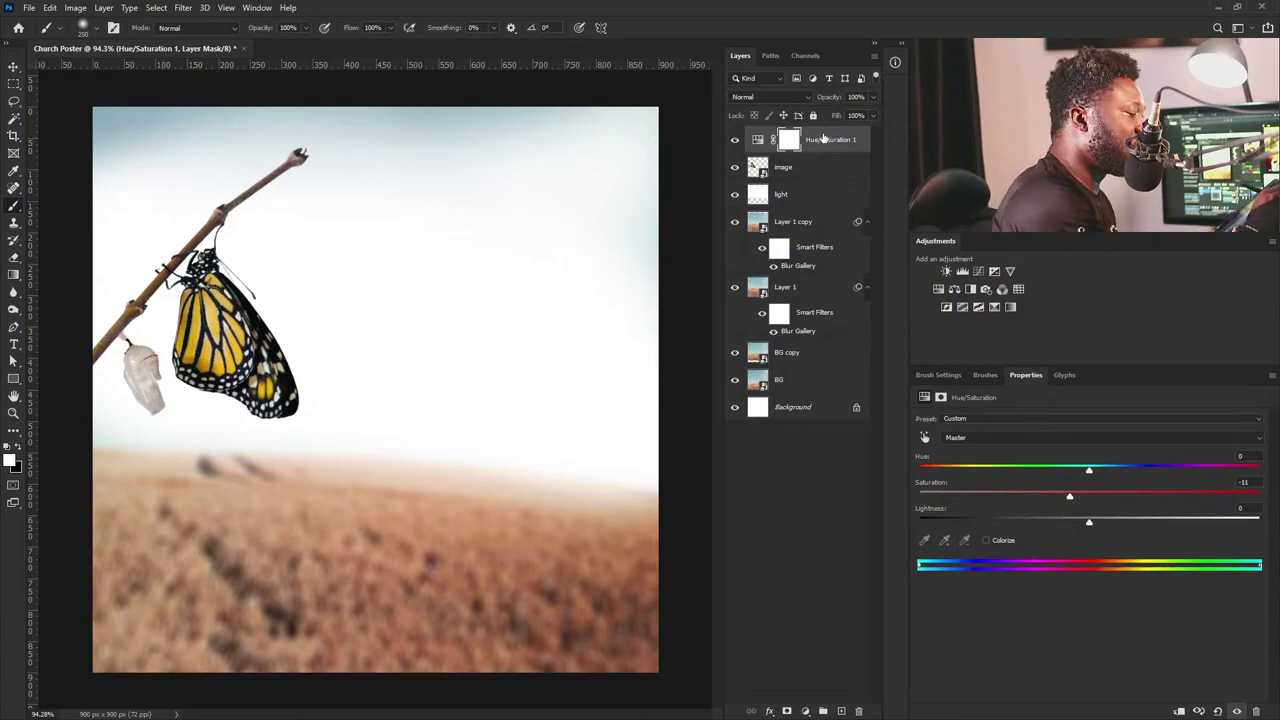
Add a Gradient Map adjustment above Hue/Saturation using the preset running from black through orange to light orange.
left_click(994, 307)
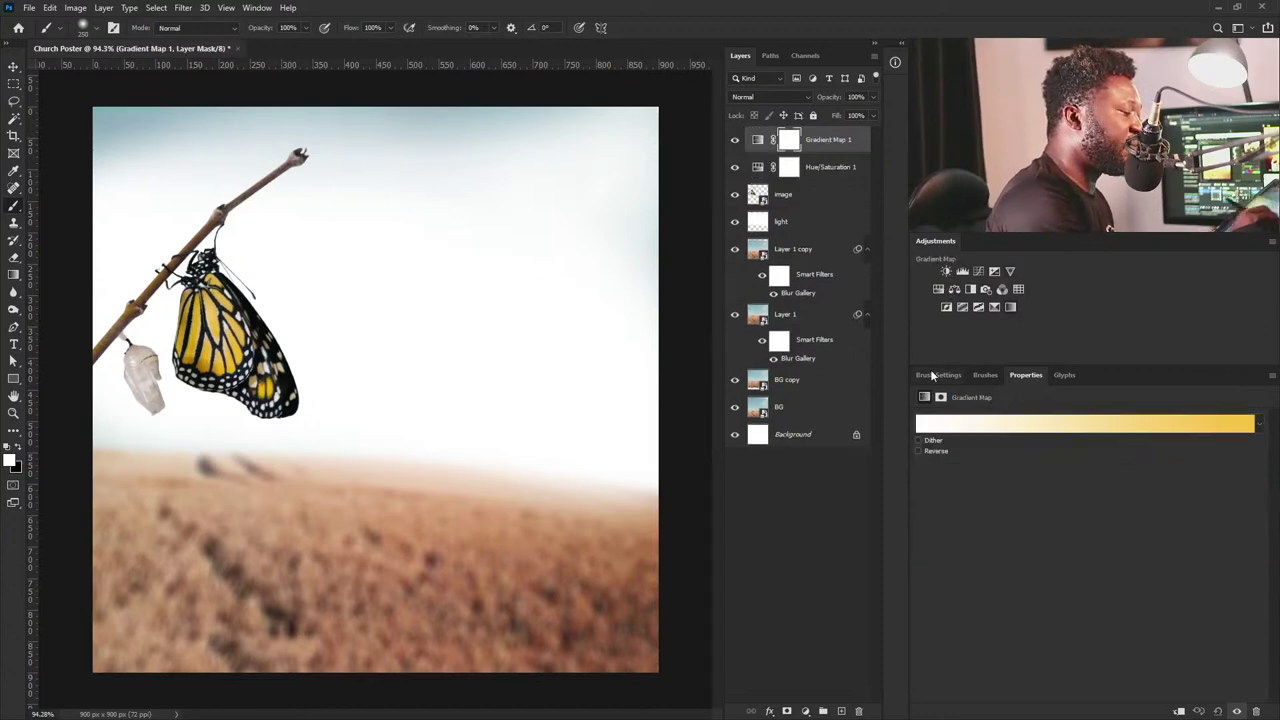
left_click(1010, 424)
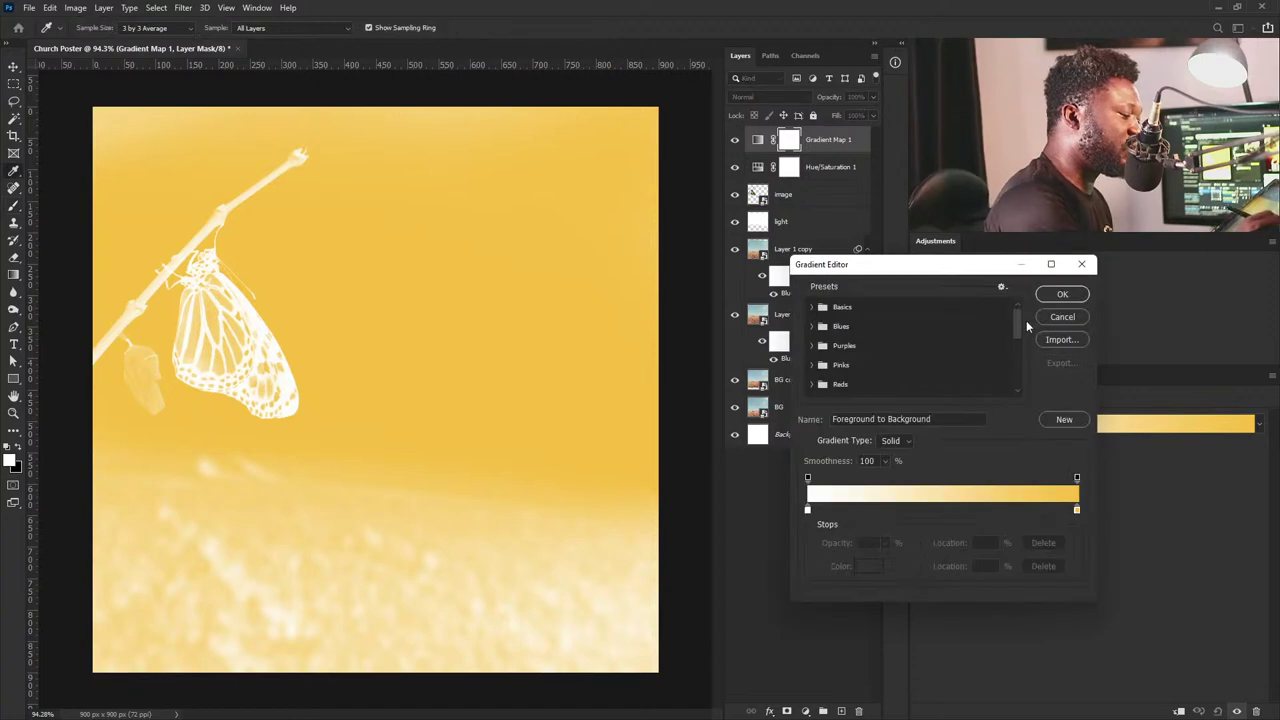
scroll(1017, 374, "down", 1)
left_click(941, 389)
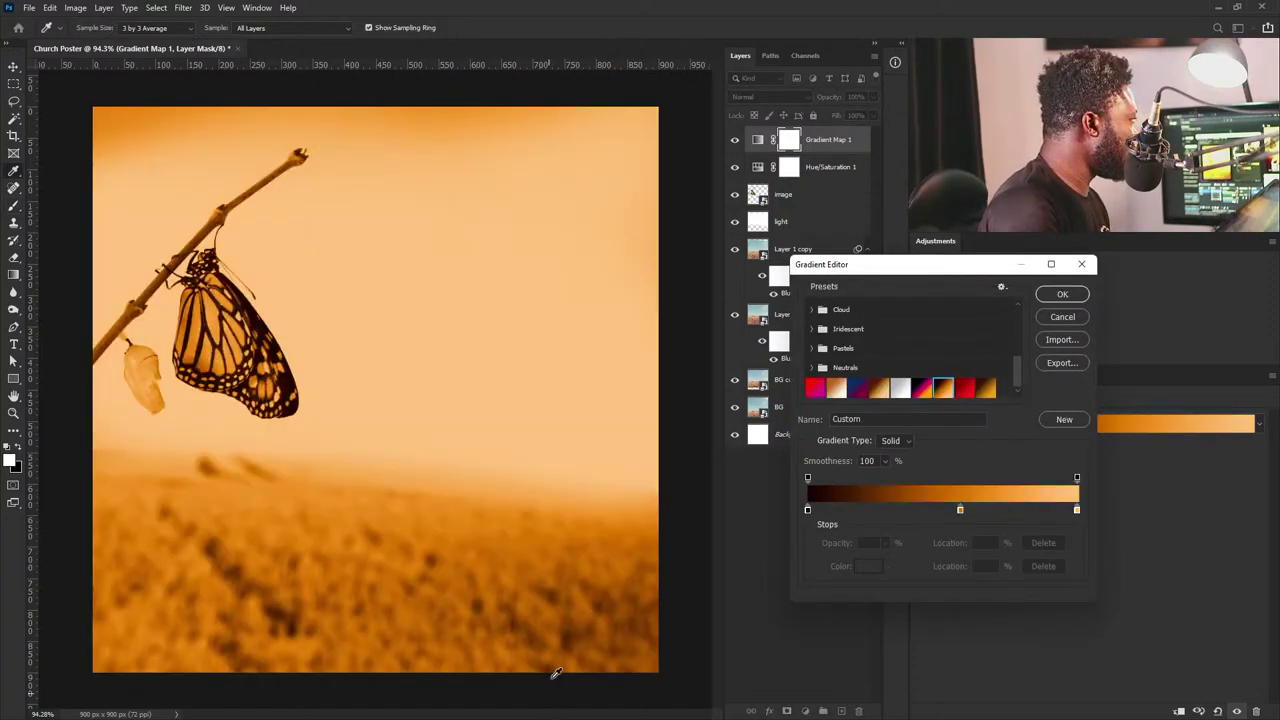
left_click(1062, 296)
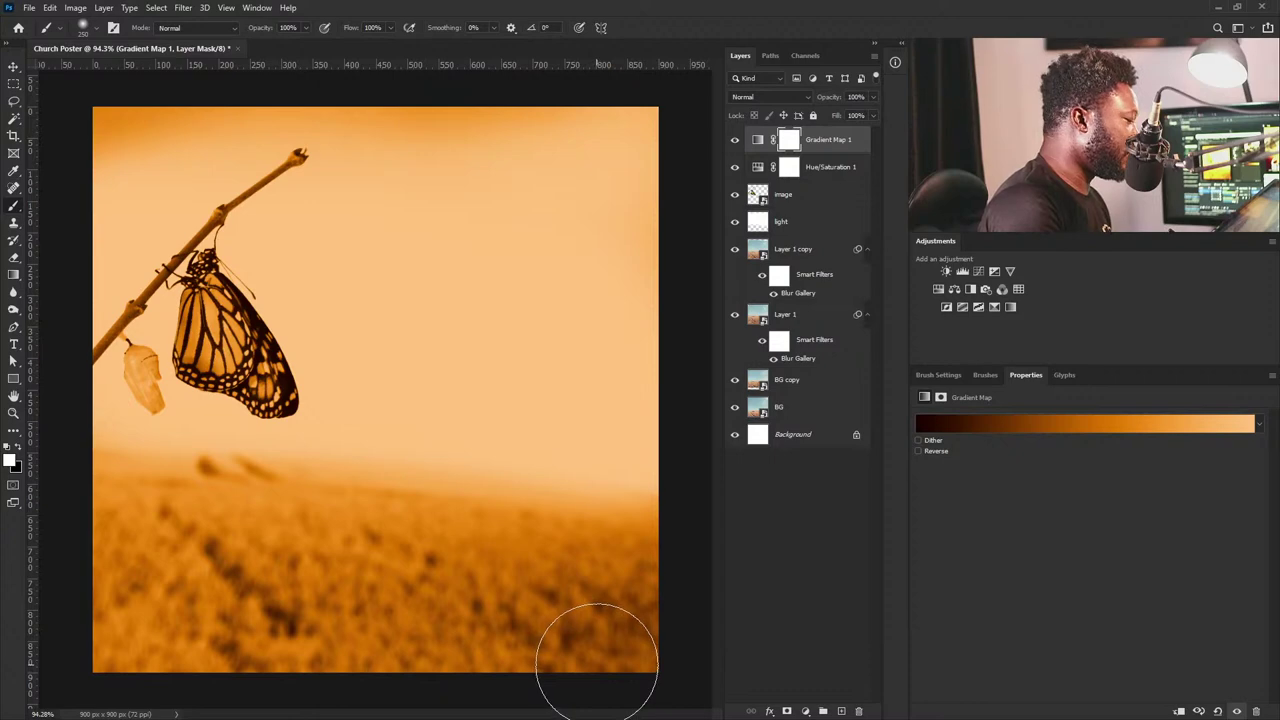
Duplicate the butterfly image layer above the Gradient Map and set the copy's opacity to 46%.
left_click_drag(814, 197, 810, 132)
left_click_drag(872, 96, 825, 116)
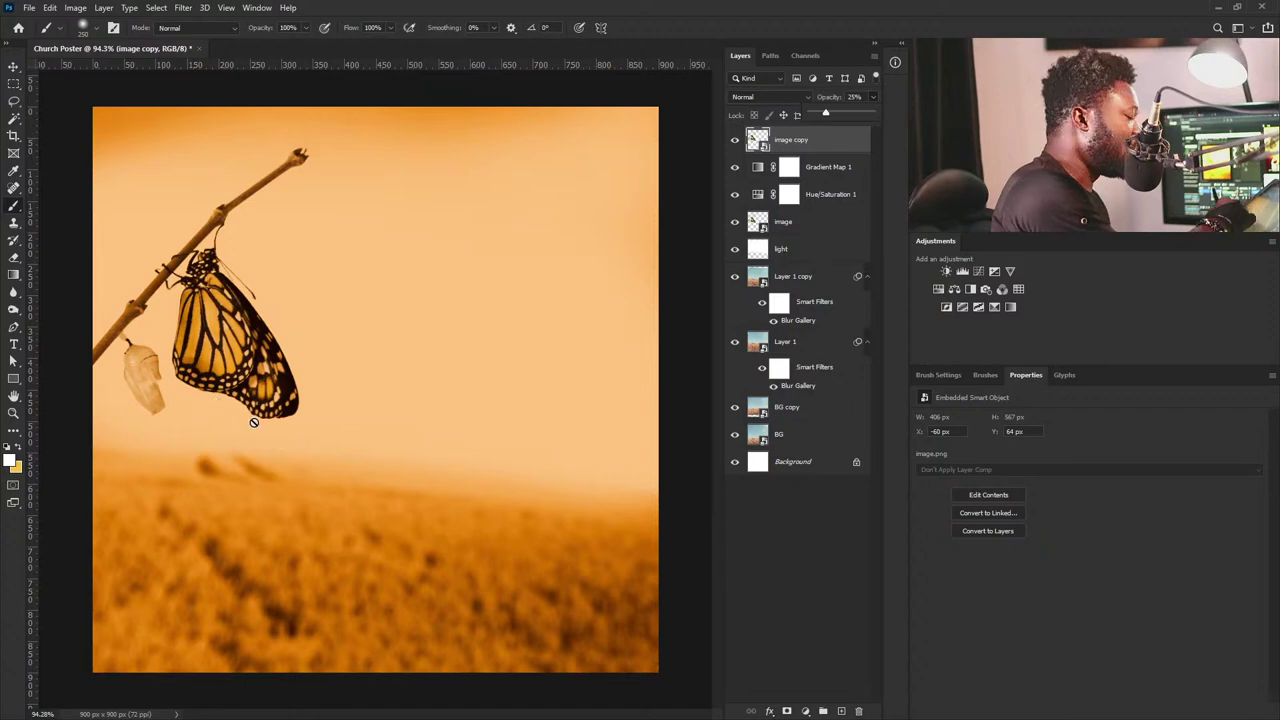
left_click_drag(826, 114, 835, 115)
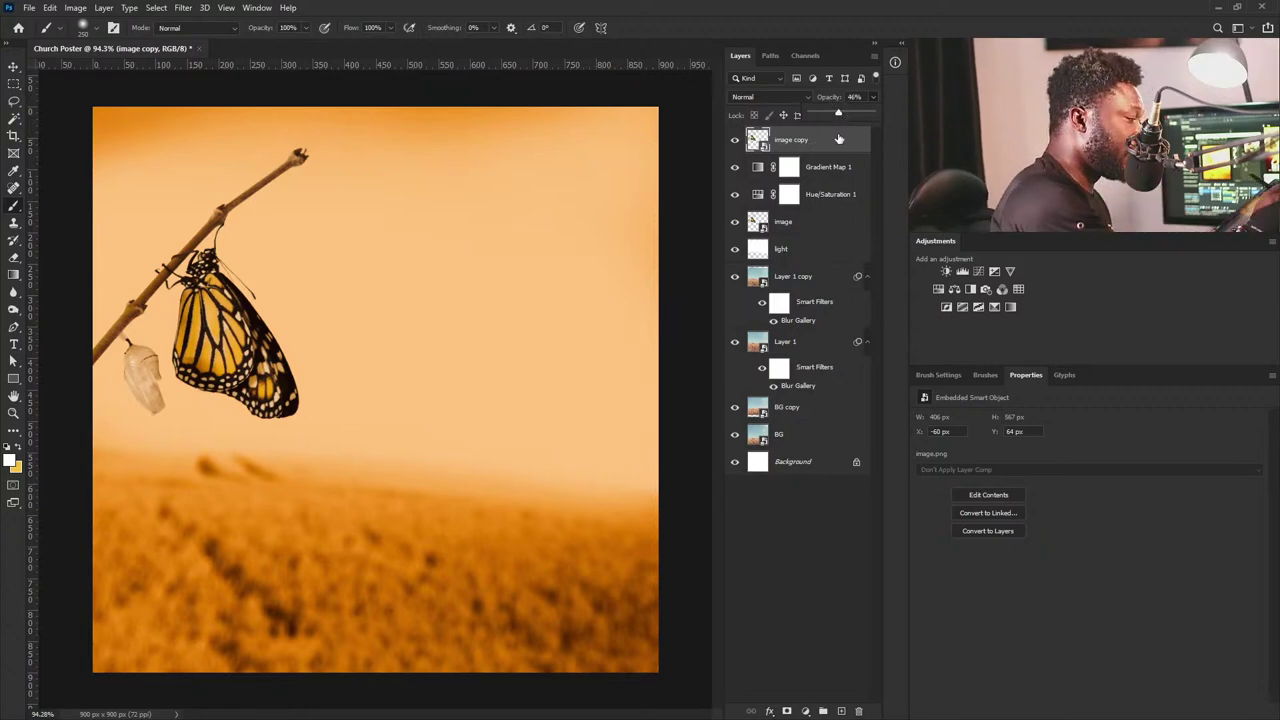
Add a Curves adjustment beneath the image copy layer with an S-curve, lowering the shadows to input 65, output 51 and lifting the highlights.
left_click(980, 271)
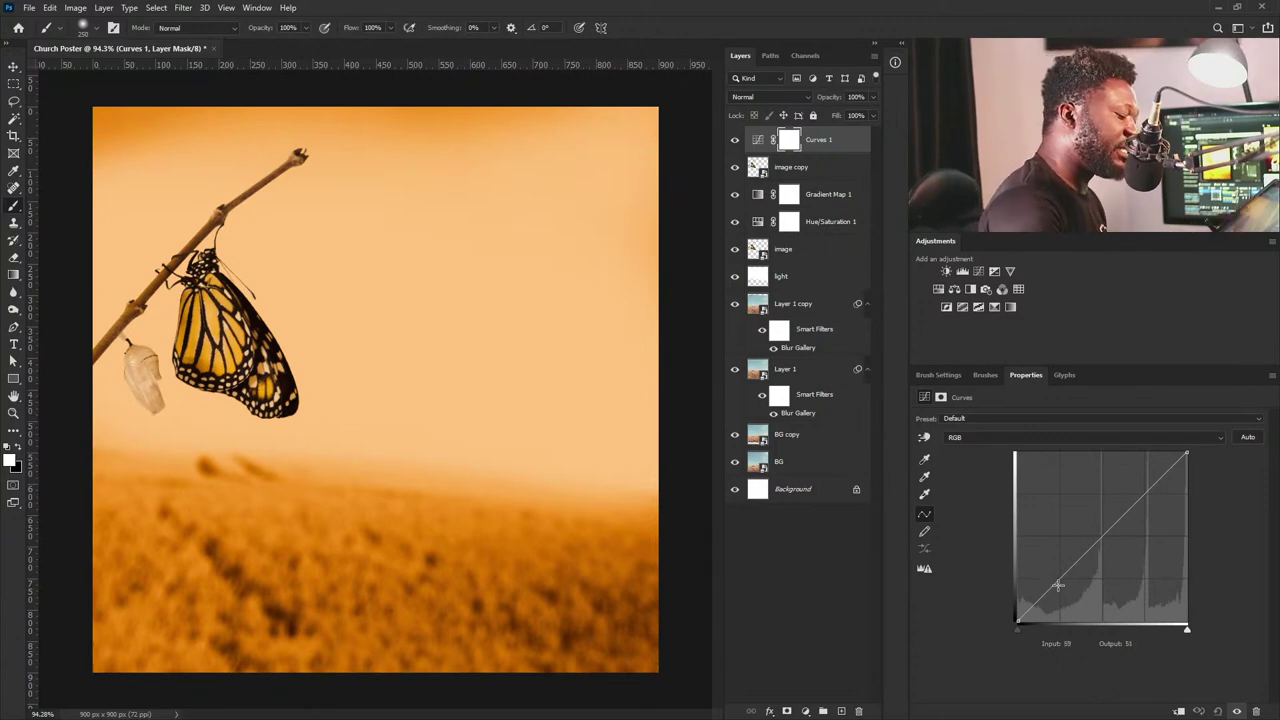
left_click_drag(815, 140, 805, 182)
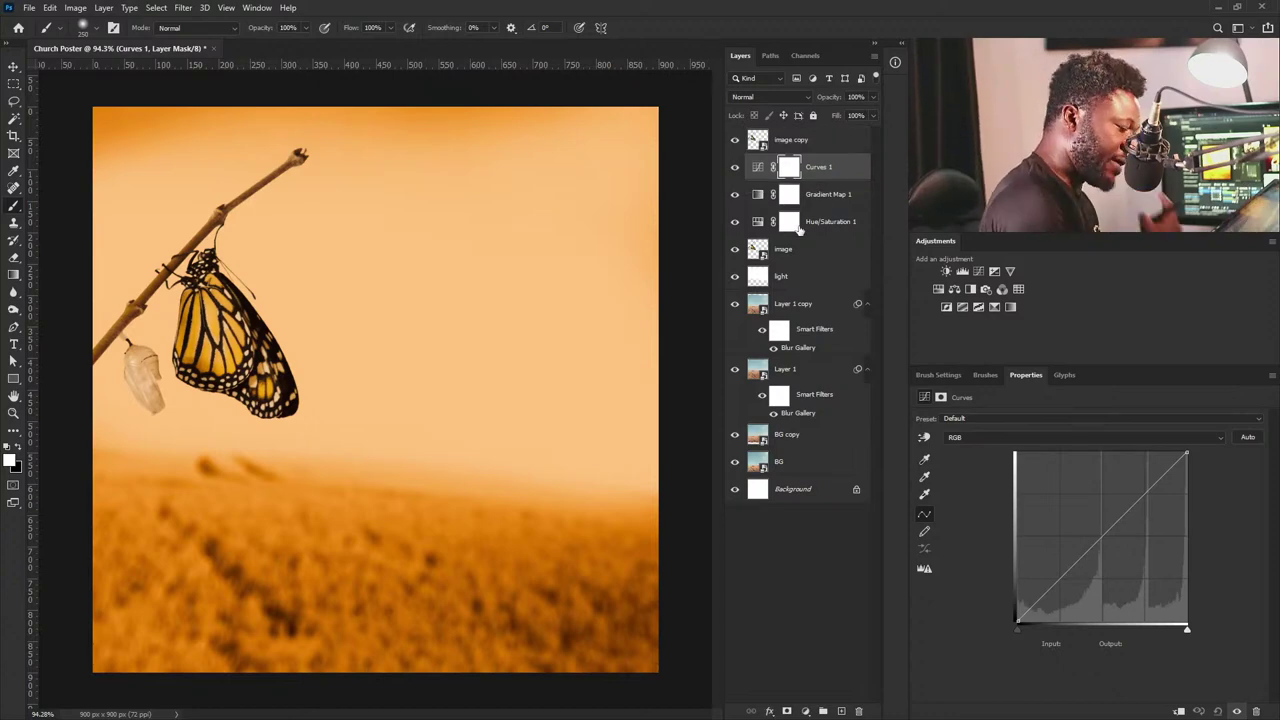
left_click_drag(1069, 572, 1067, 583)
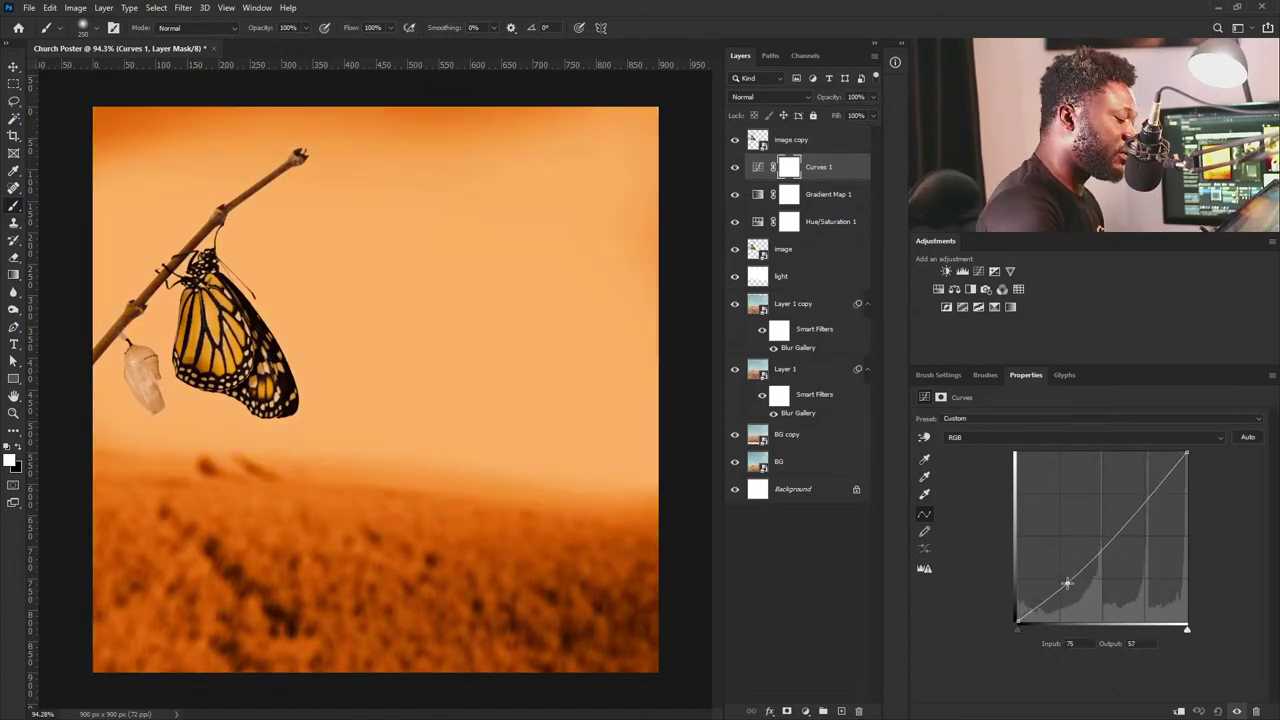
left_click_drag(1123, 511, 1123, 509)
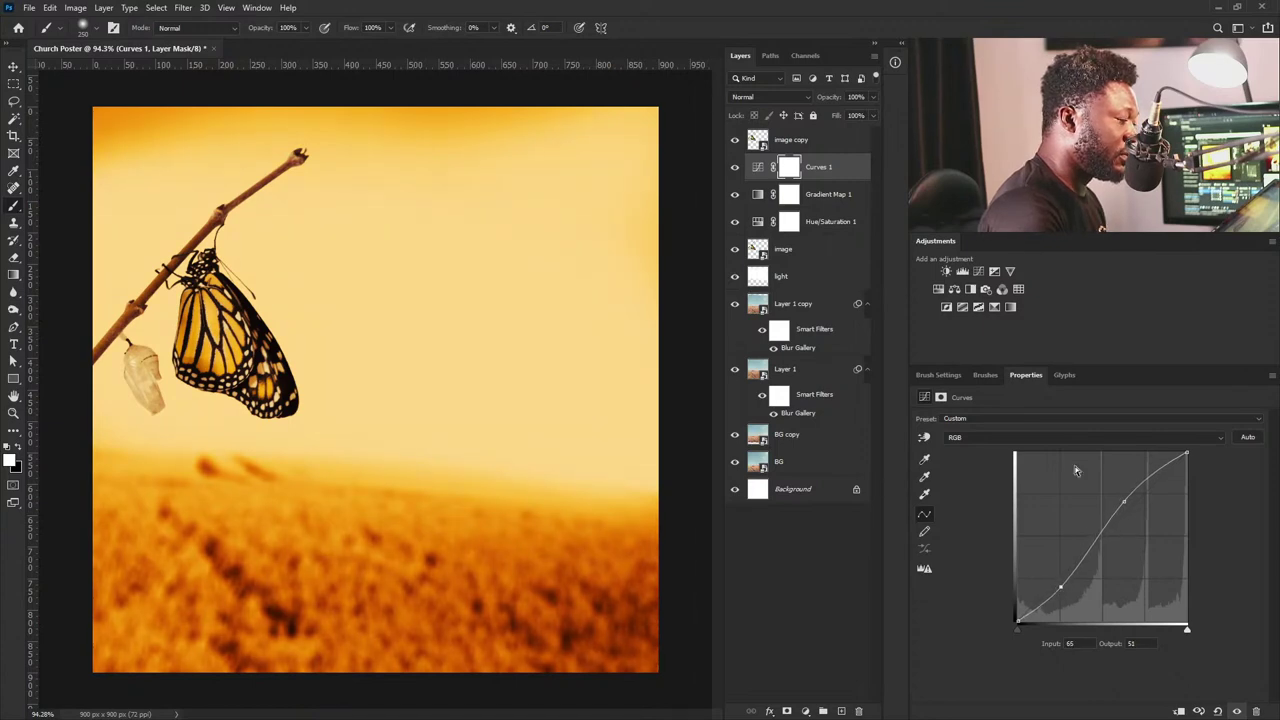
left_click(814, 143)
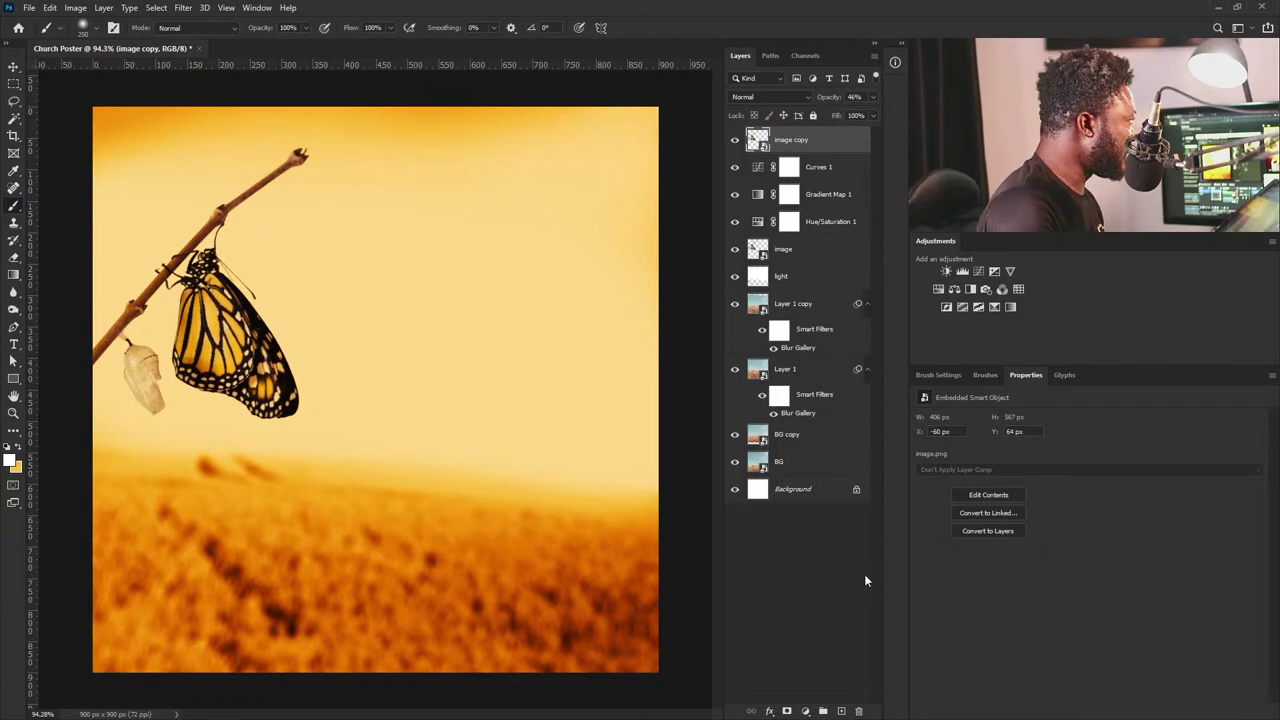
Add a new empty layer above the image copy layer and name it brush.
left_click(843, 711)
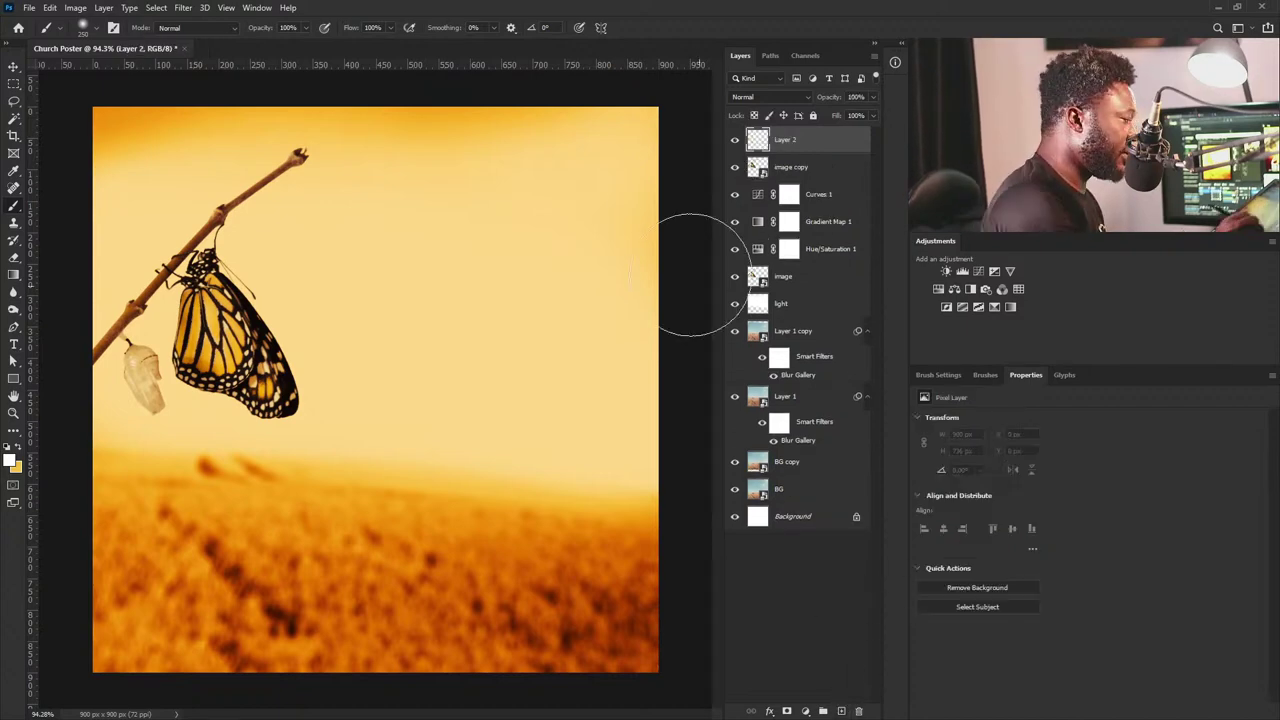
double_click(788, 141)
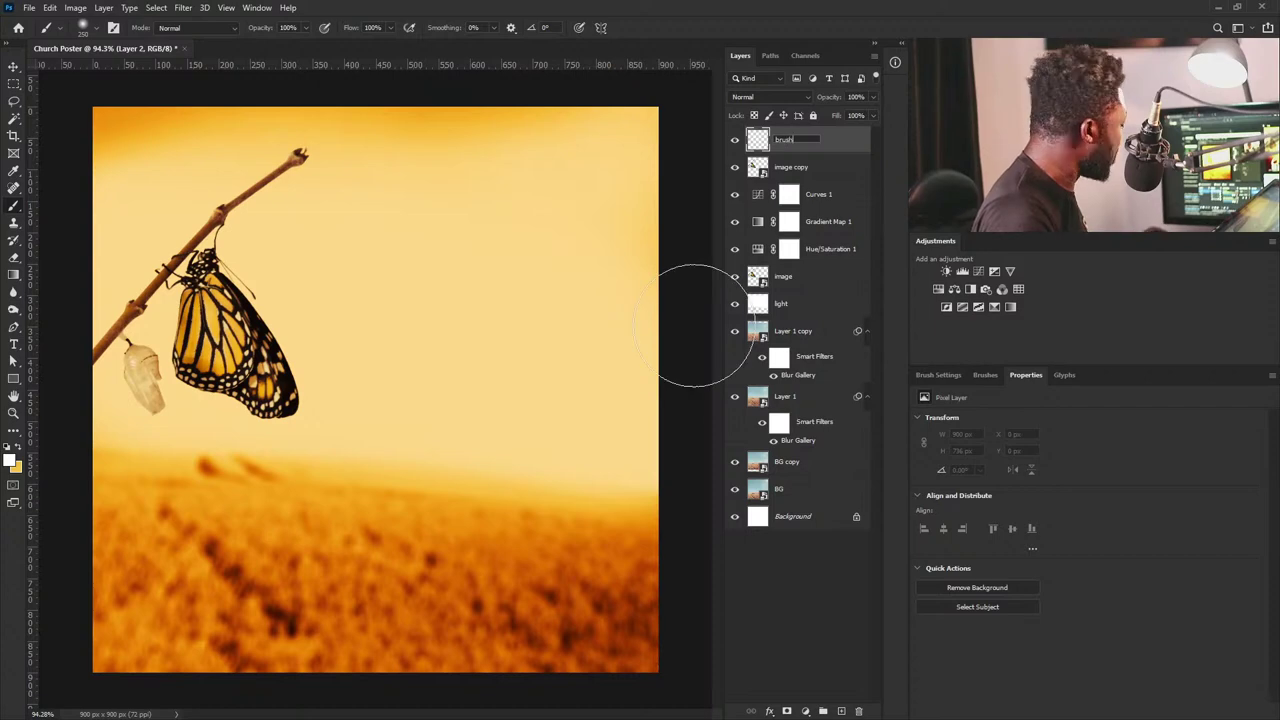
key("Return")
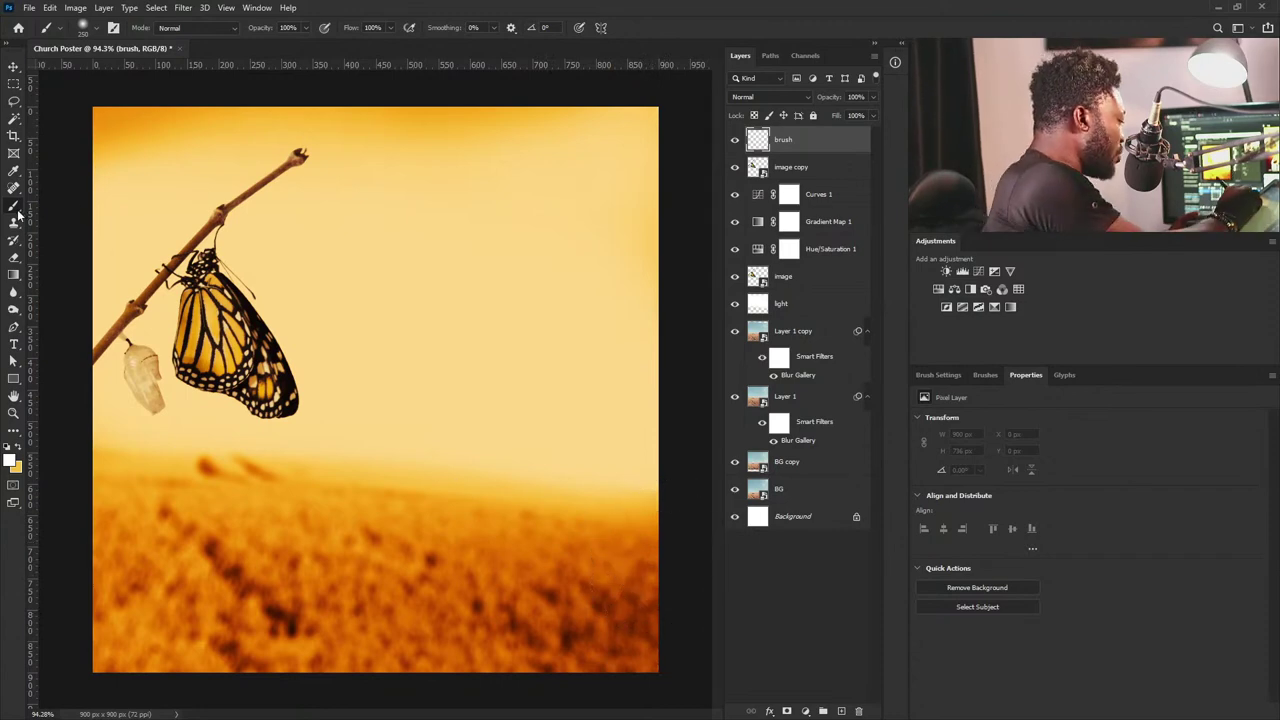
Sample a dark reddish brown from the field and paint it softly across the poster's bottom edge on the brush layer.
left_click(597, 581, "alt")
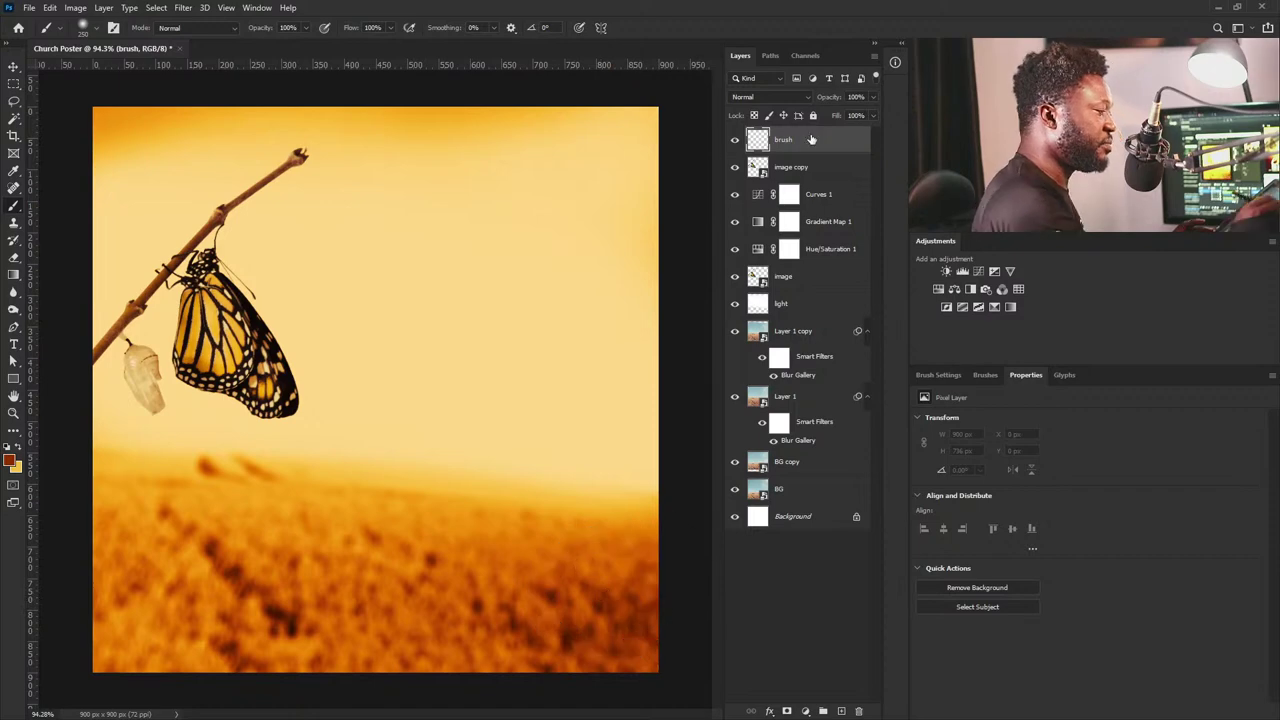
mouse_move(667, 590)
left_mouse_down()
mouse_move(648, 615)
mouse_move(356, 670)
left_mouse_up()
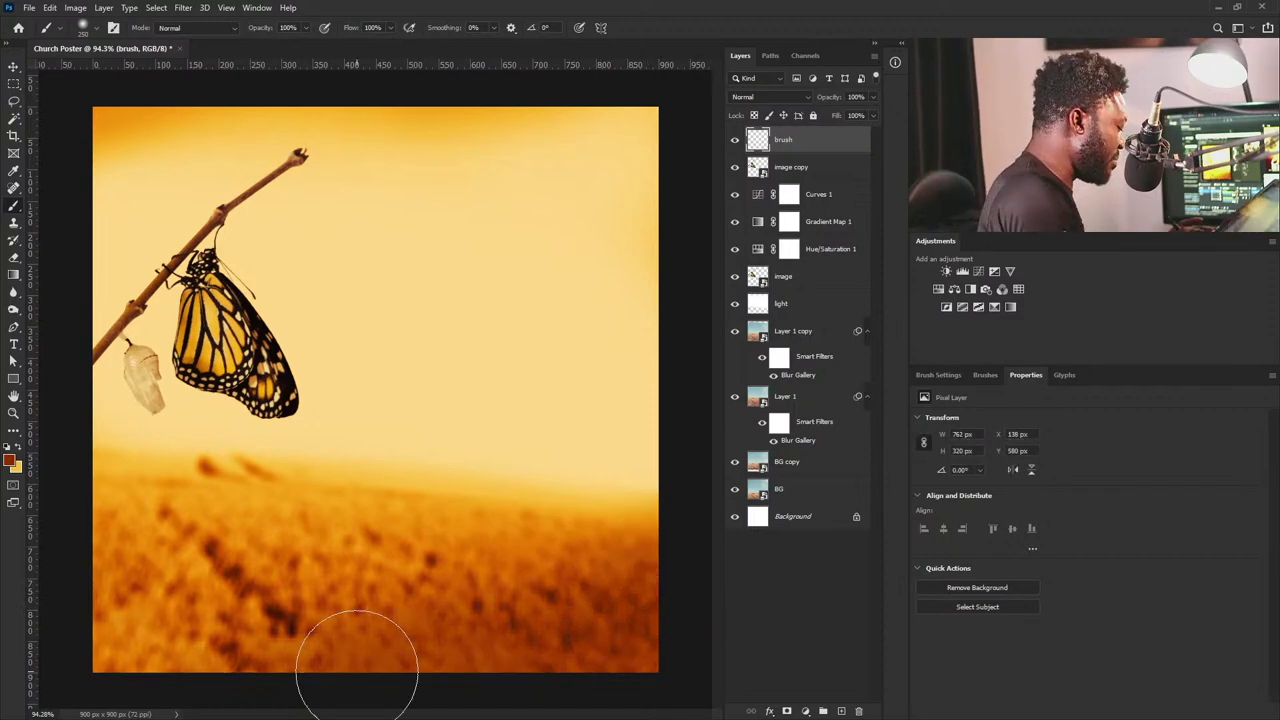
mouse_move(71, 571)
left_mouse_down()
mouse_move(86, 600)
mouse_move(155, 622)
left_mouse_up()
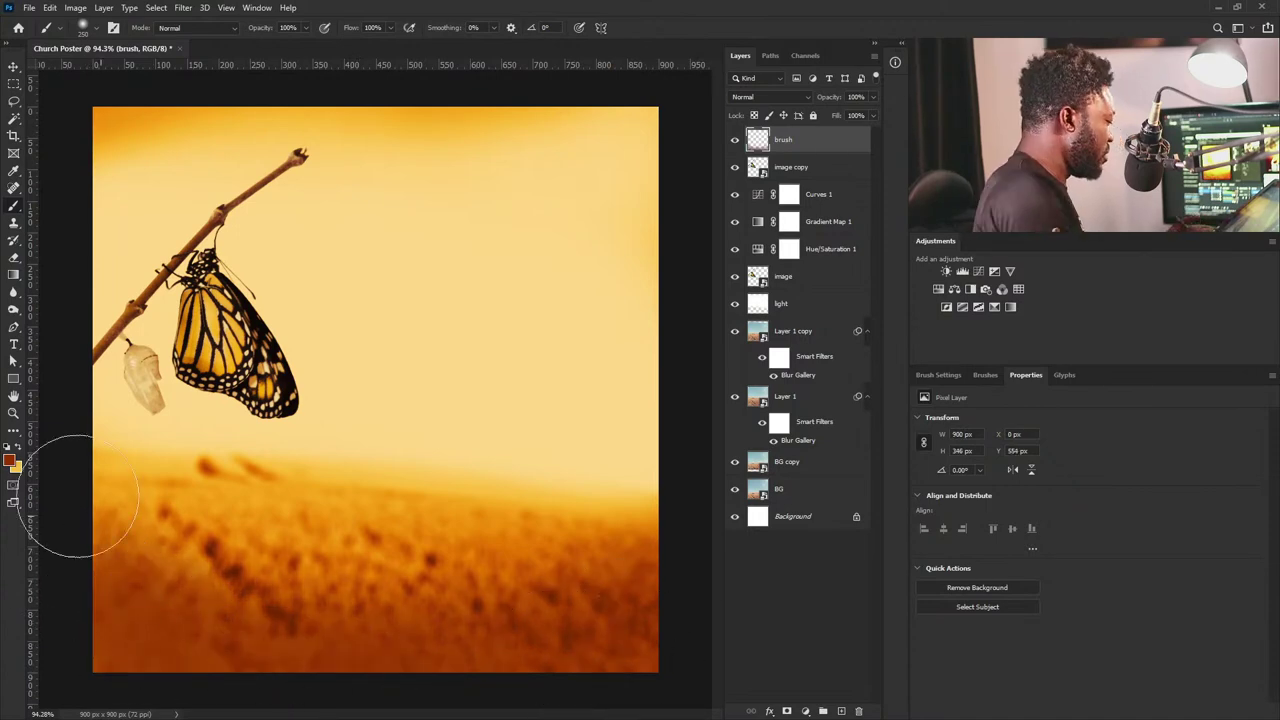
Choose a deeper red-brown foreground color and paint over the lower part of the field to darken it.
left_click(9, 460)
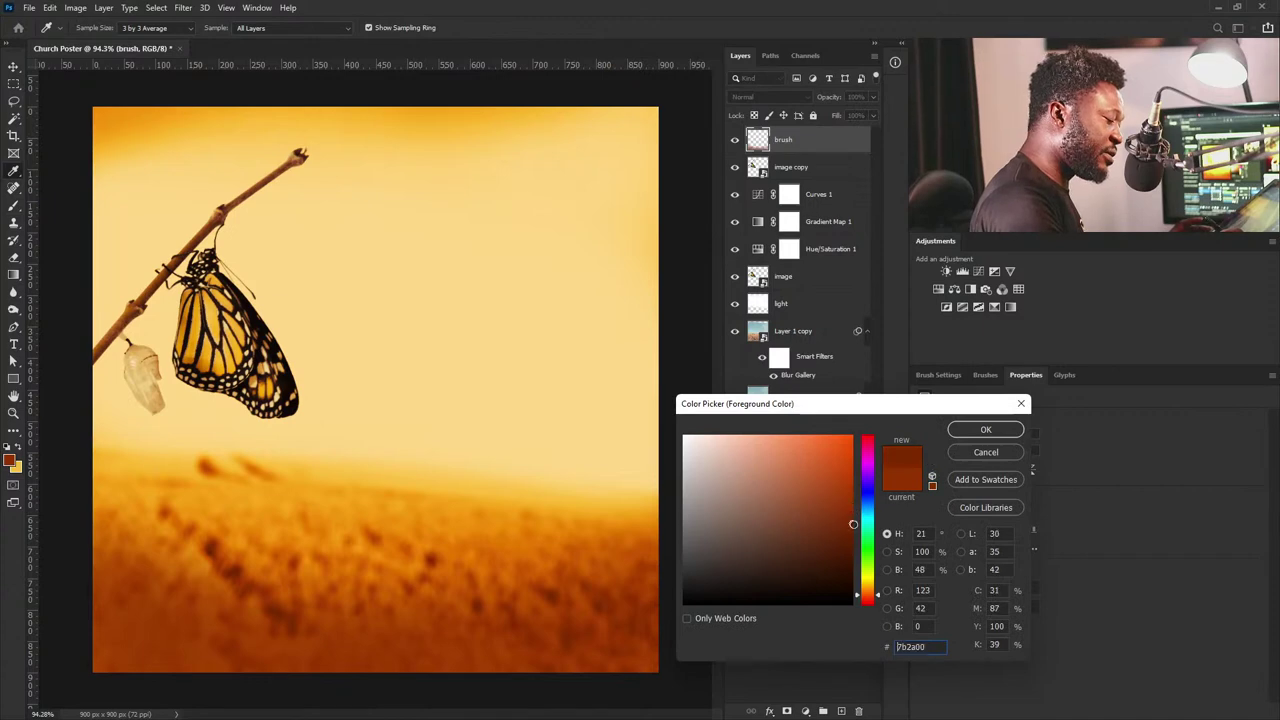
left_click(987, 431)
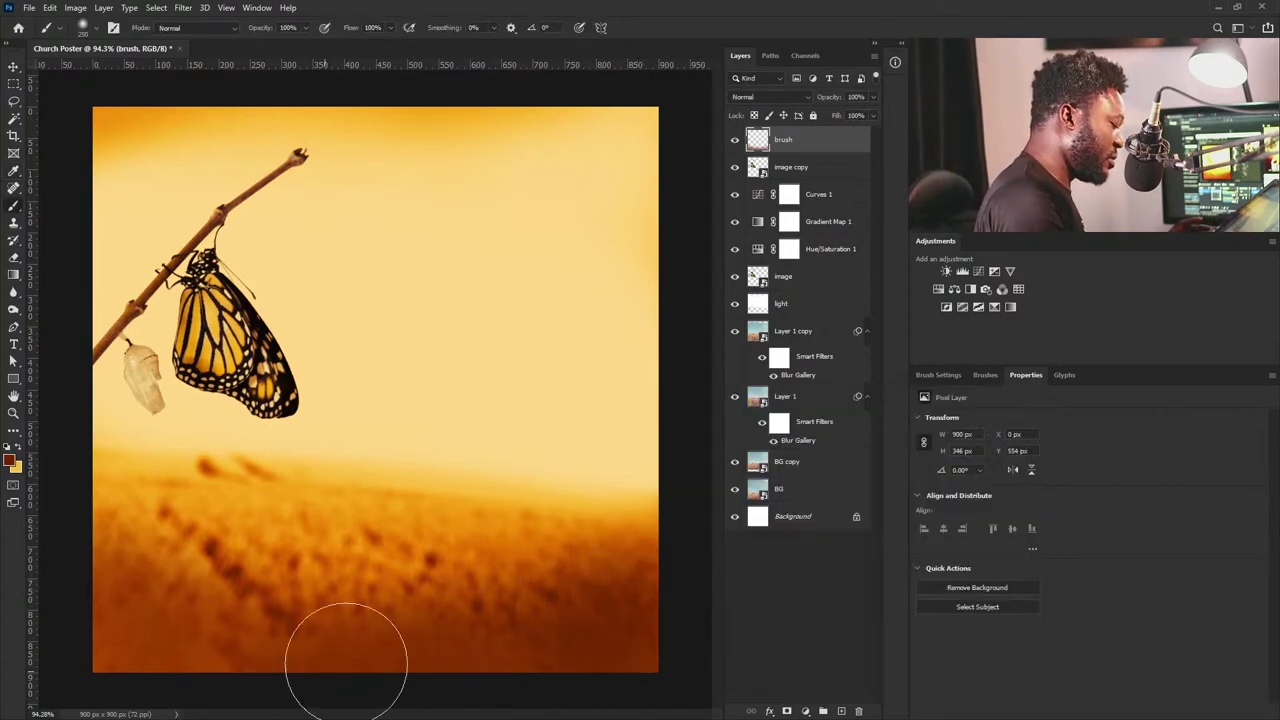
mouse_move(354, 573)
left_mouse_down()
mouse_move(157, 591)
mouse_move(210, 520)
left_mouse_up()
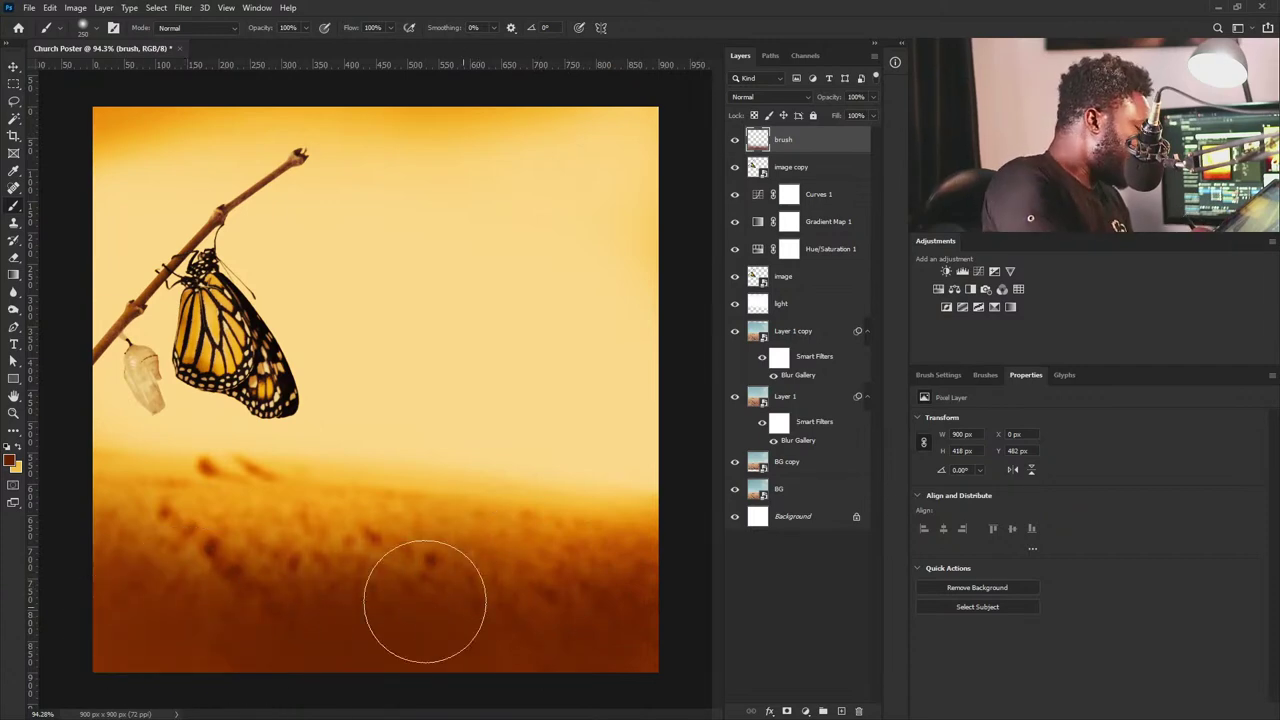
mouse_move(166, 529)
left_mouse_down()
mouse_move(91, 514)
mouse_move(151, 551)
left_mouse_up()
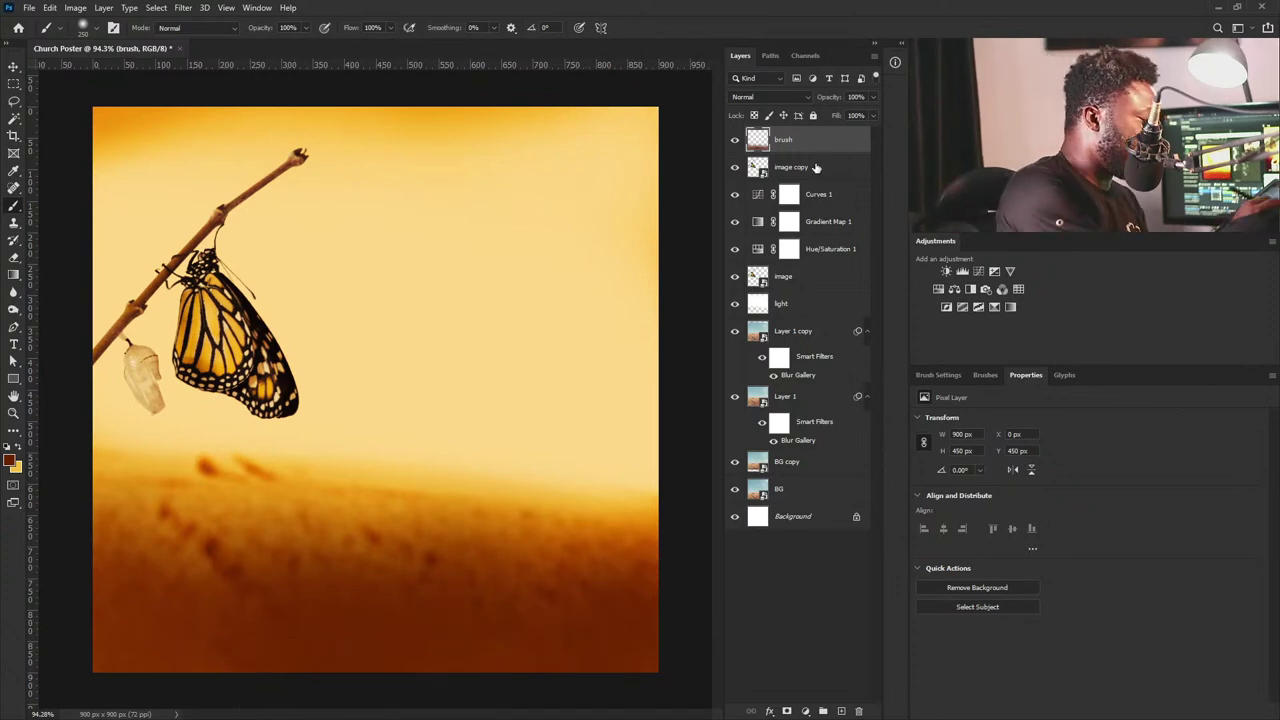
Stretch the light layer upward beyond the canvas to a height of about 806 px.
left_click(797, 306)
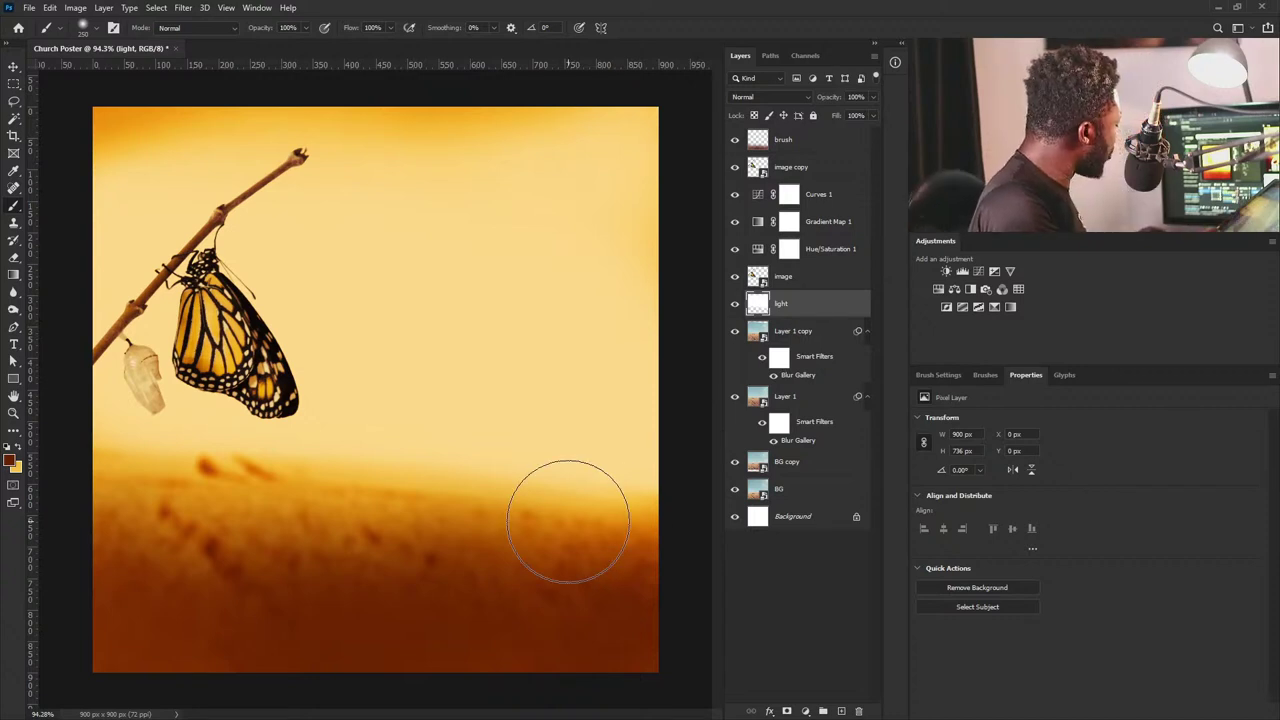
key("ctrl+t")
left_click_drag(376, 105, 378, 63)
key("Return")
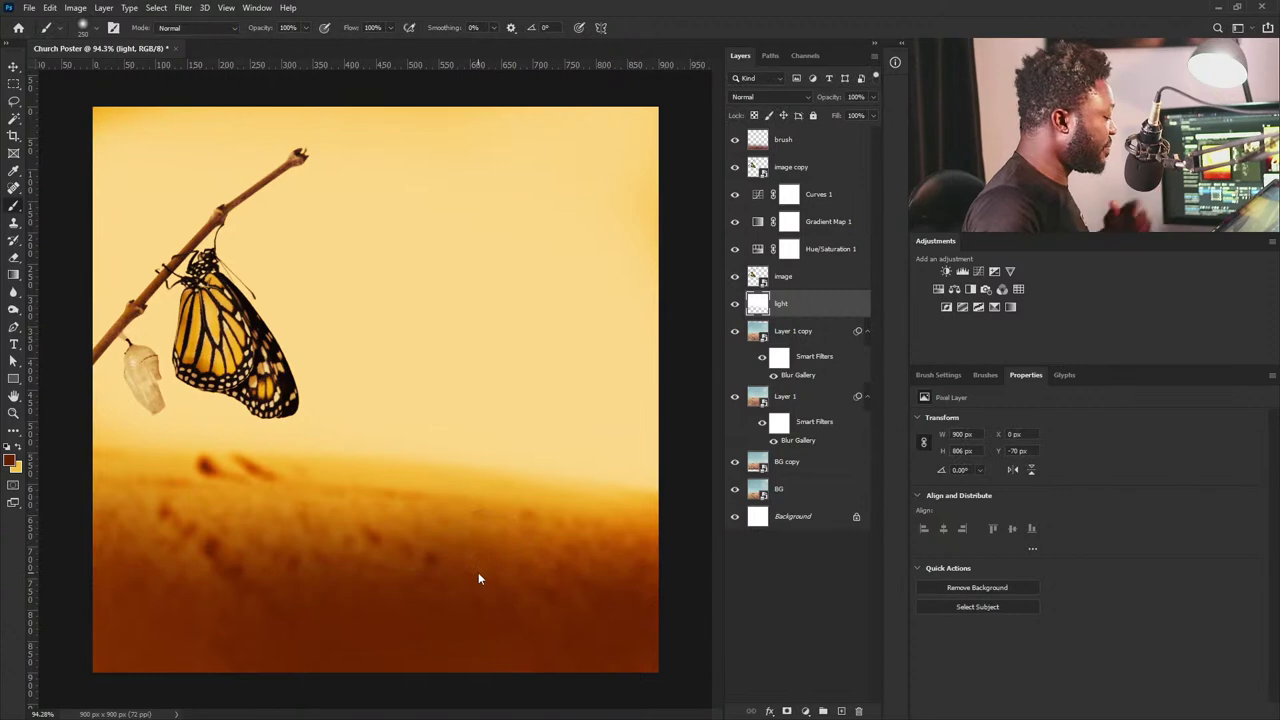
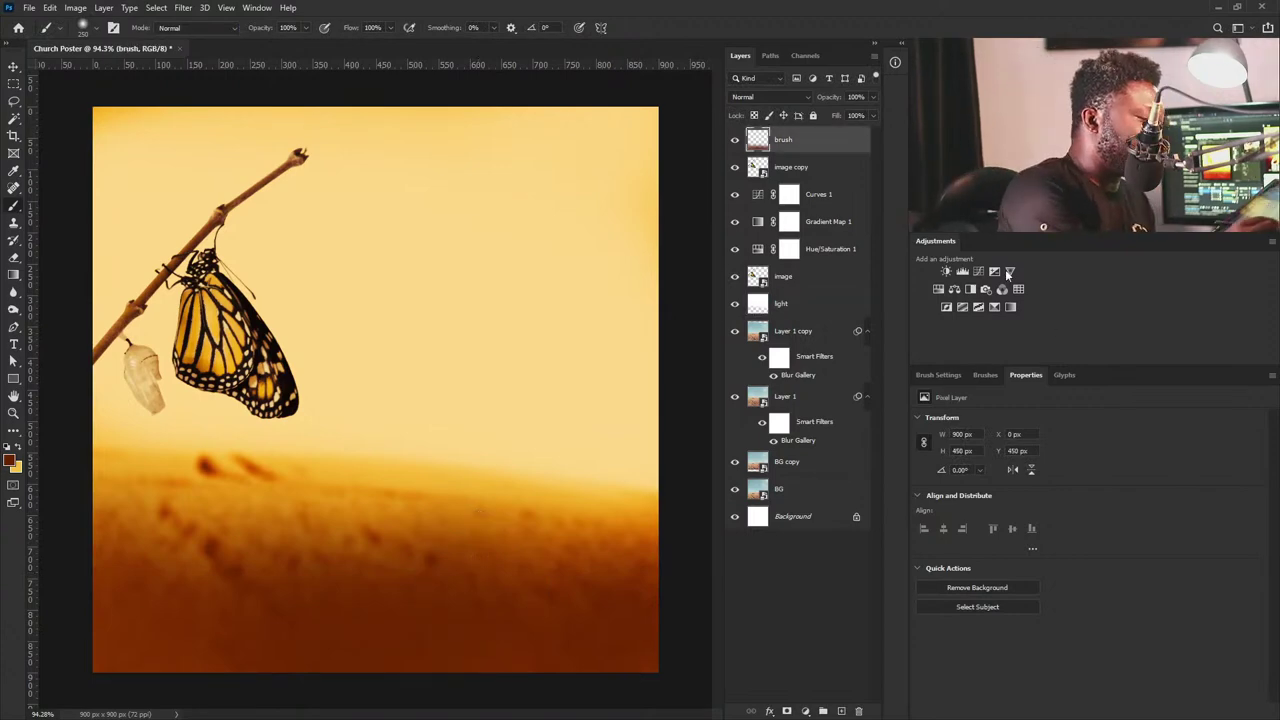
Add a darkening Curves adjustment above the brush layer, lowering the white point to output about 175 and pulling down the midtones.
left_click(979, 272)
left_click_drag(1187, 455, 1185, 507)
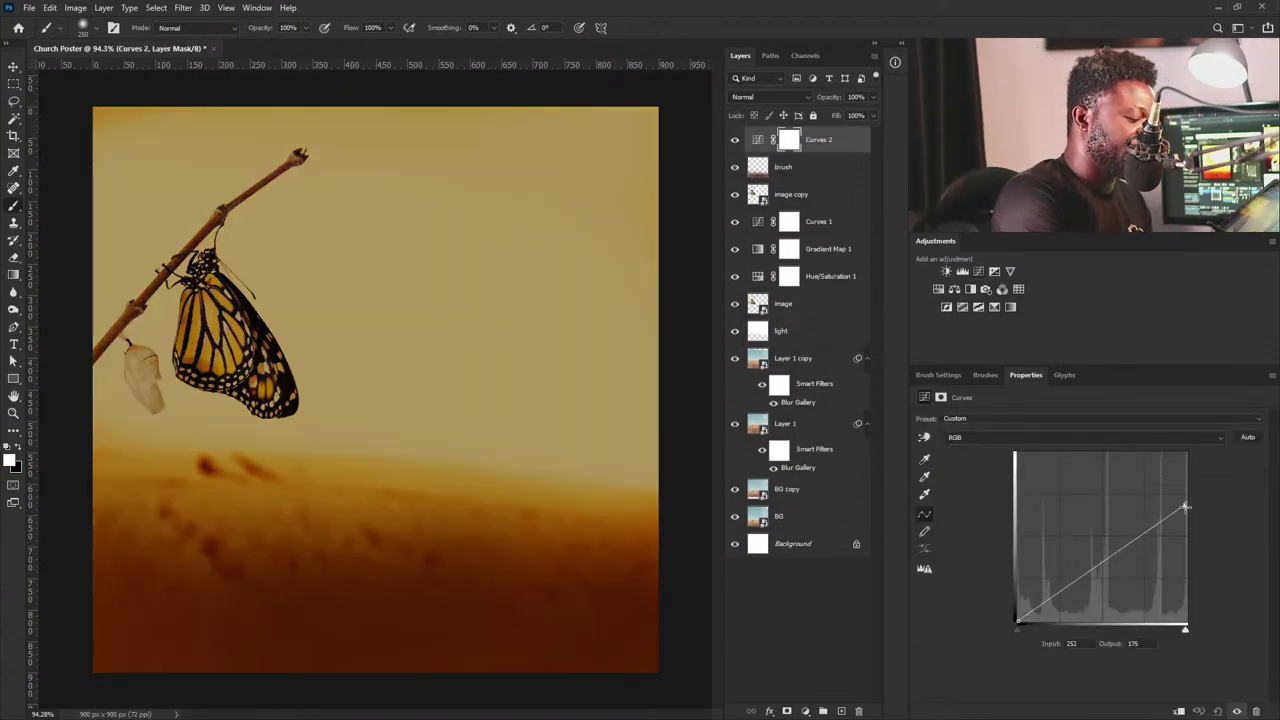
left_click_drag(1110, 558, 1113, 584)
Invert the new Curves adjustment's mask and paint white along the poster's bottom to darken only that area.
left_click(789, 140)
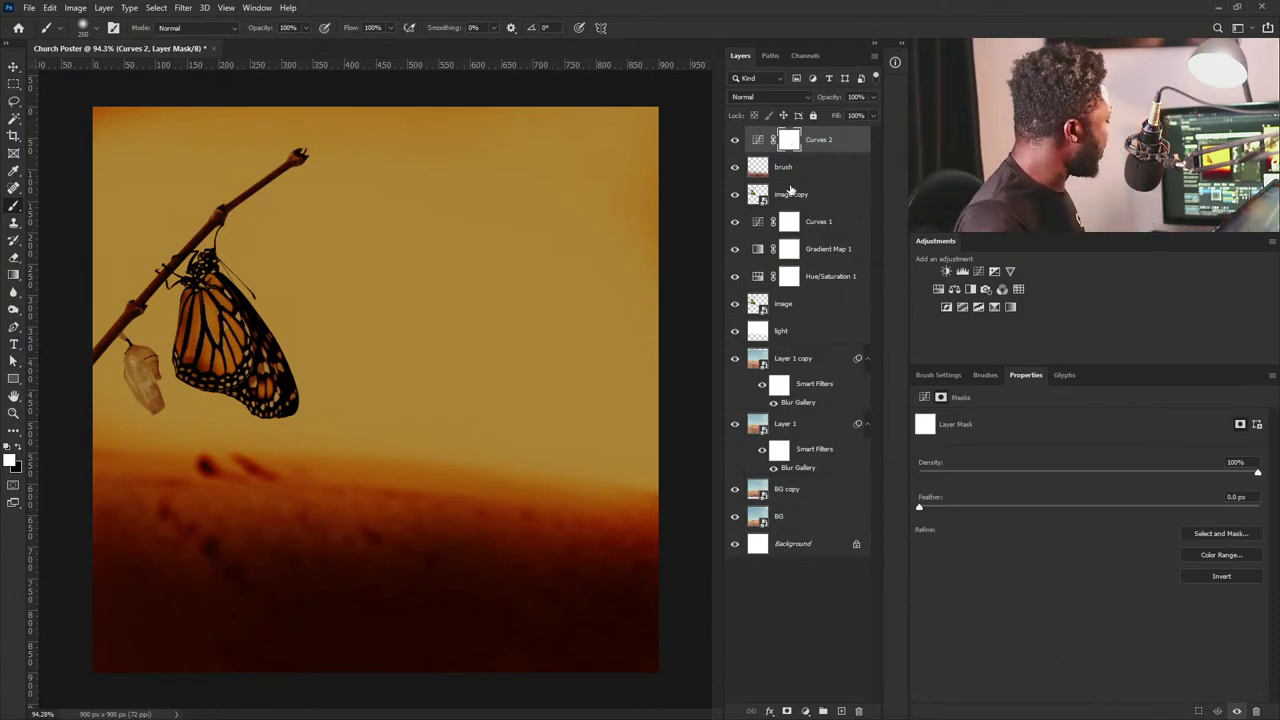
key("ctrl+i")
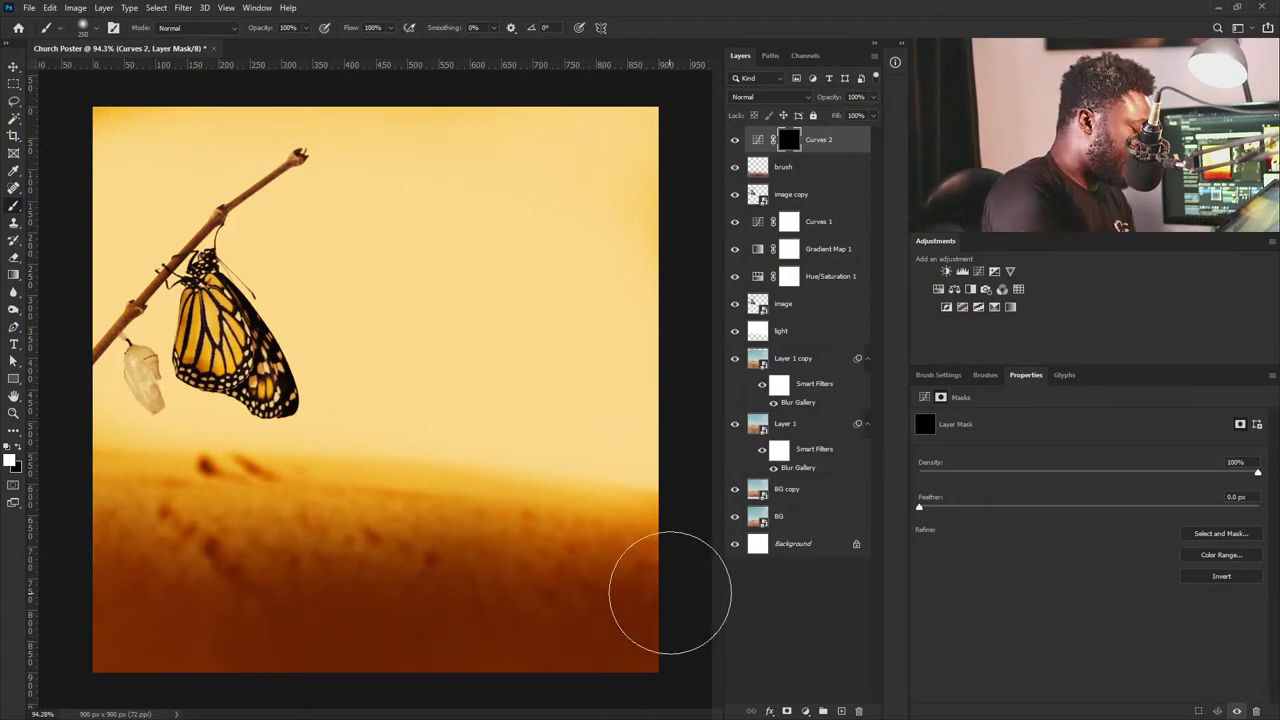
mouse_move(657, 629)
left_mouse_down()
mouse_move(594, 571)
mouse_move(620, 600)
mouse_move(625, 637)
mouse_move(86, 614)
left_mouse_up()
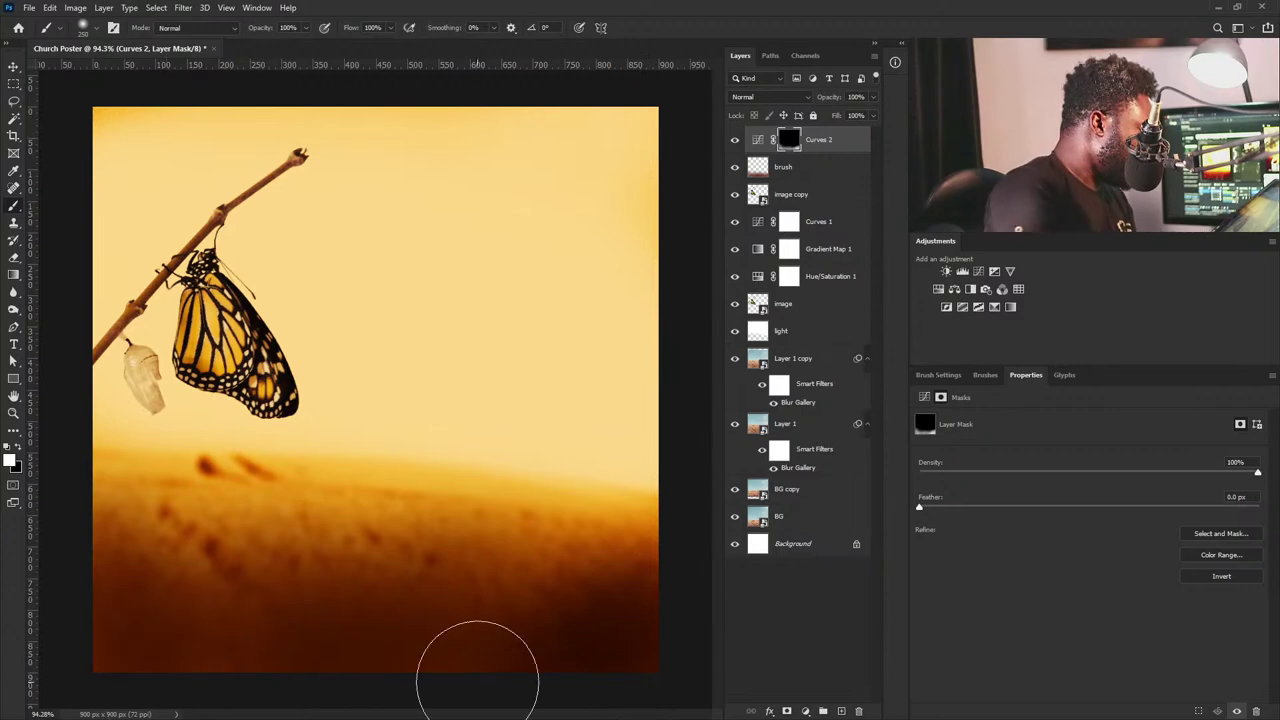
Add a Color Balance adjustment above the brush layer and shift its Shadows toward red to about +9.
left_click(822, 164)
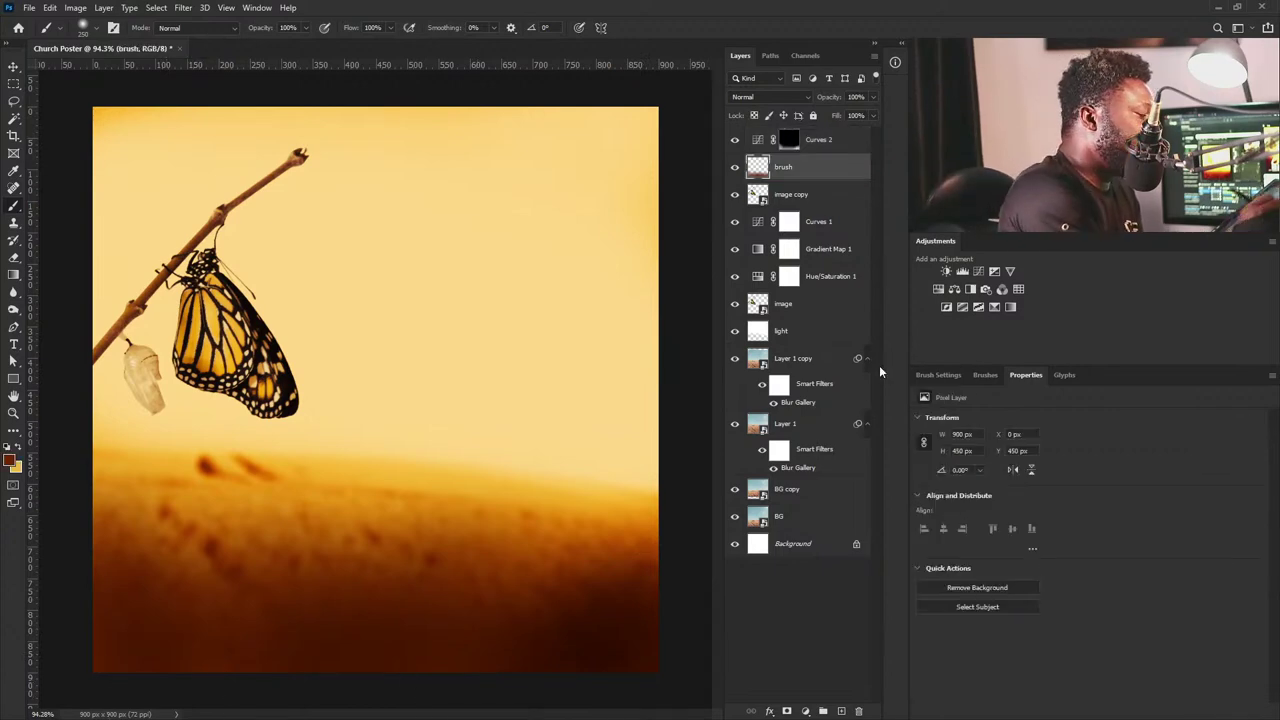
left_click(954, 289)
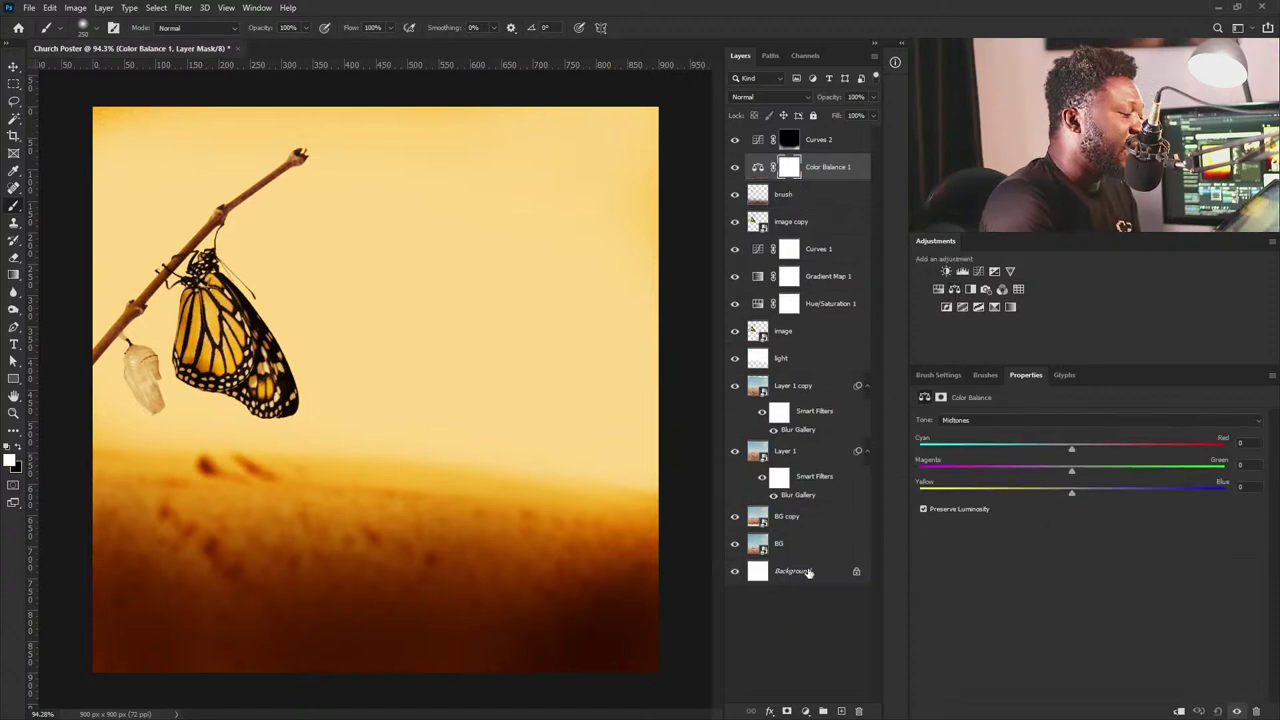
left_click(1016, 420)
left_click(985, 430)
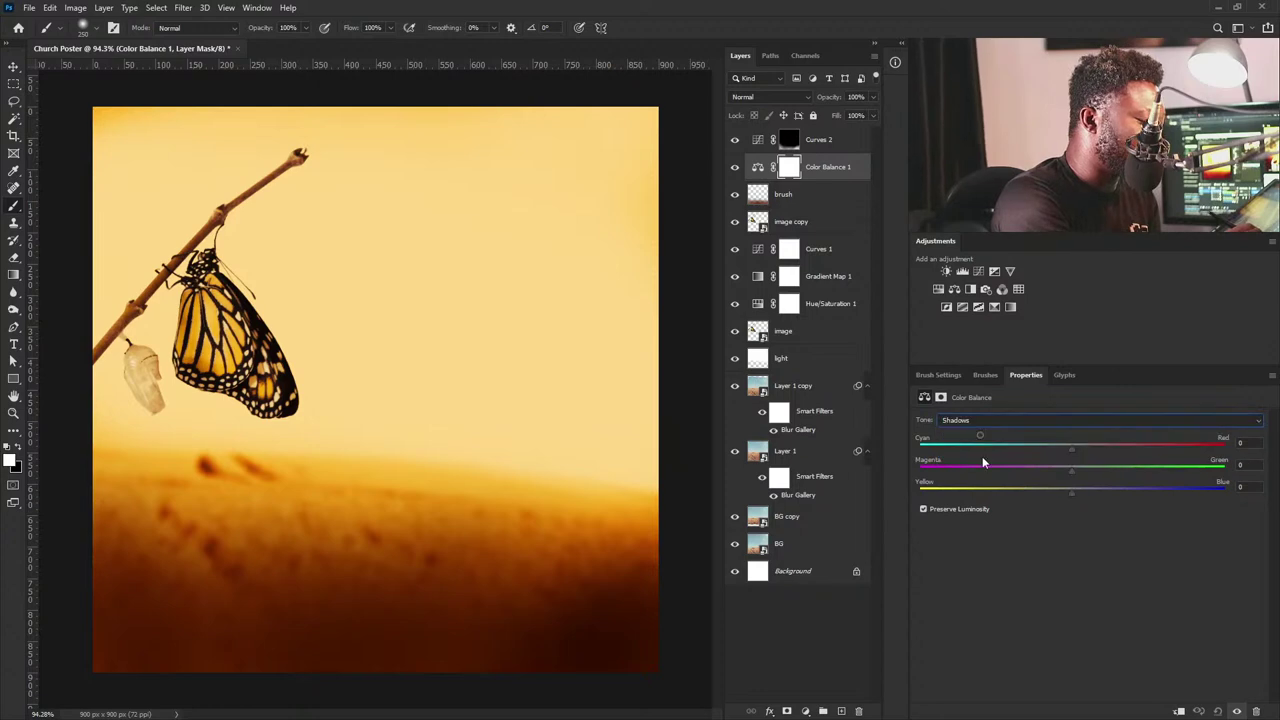
left_click_drag(1073, 449, 1101, 455)
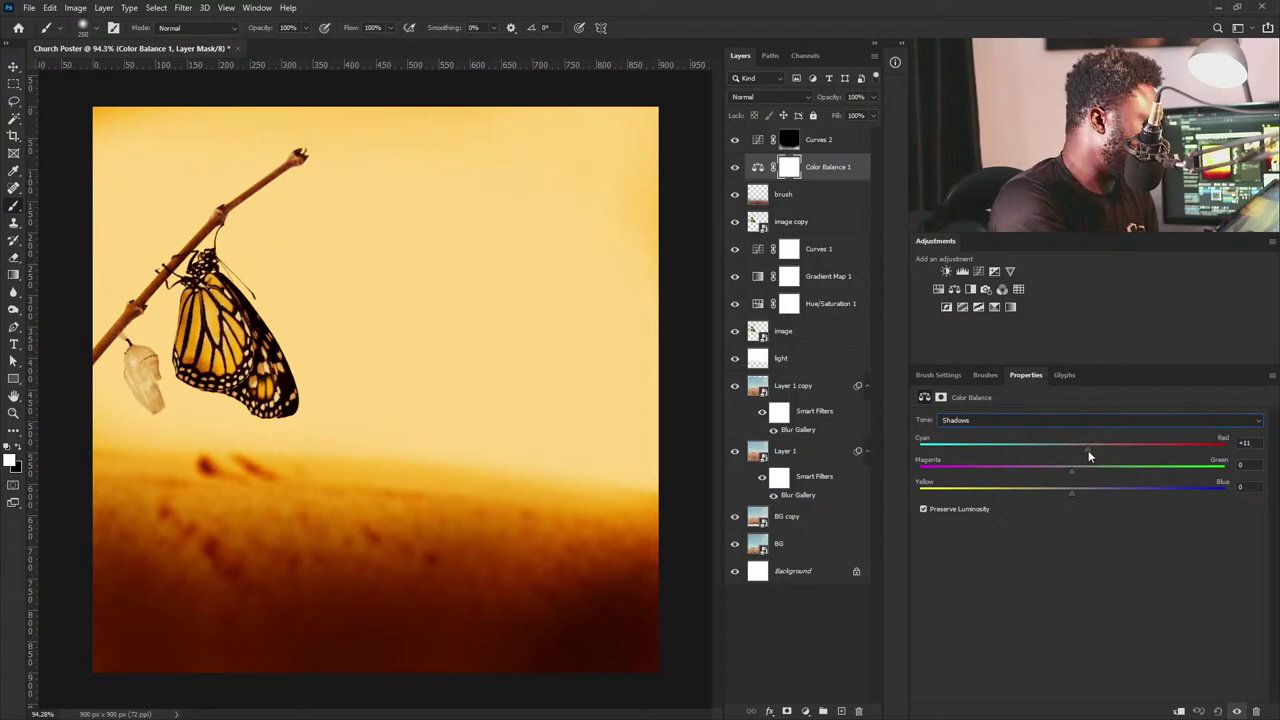
left_click_drag(1088, 452, 1082, 452)
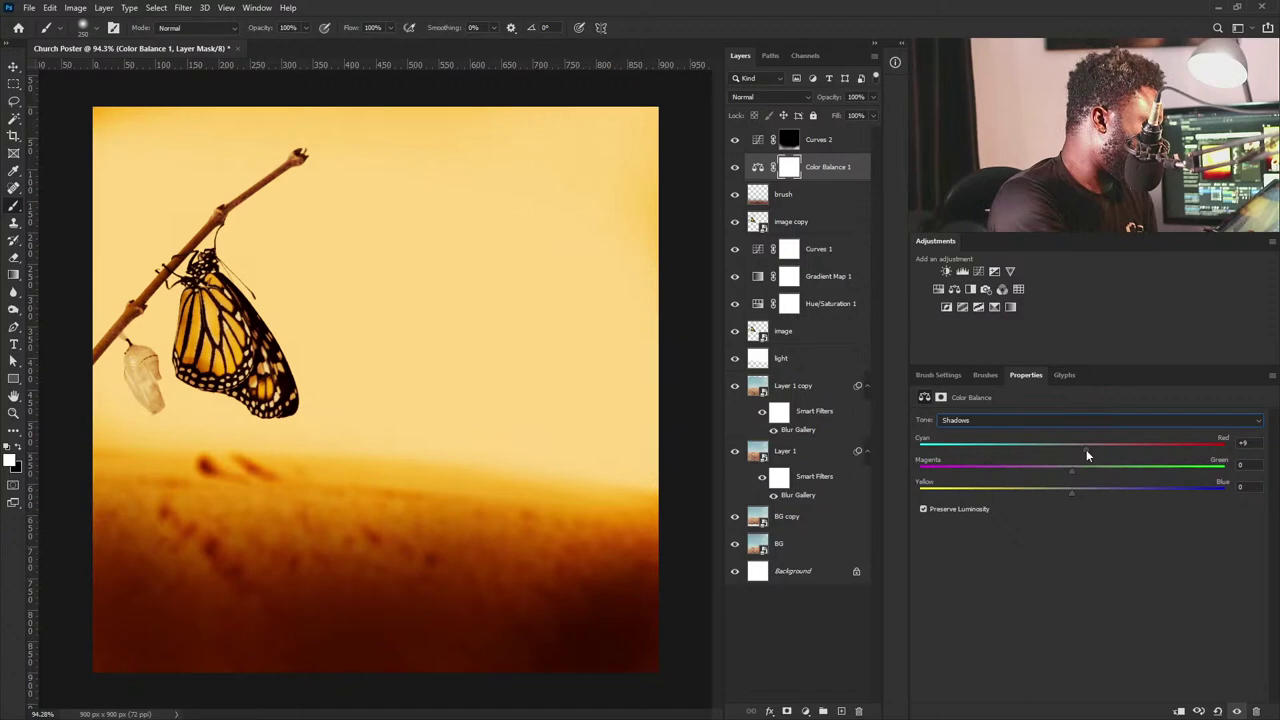
Move the Color Balance adjustment above Curves 2 and set its Shadows to Cyan–Red +7 and Yellow–Blue -4.
left_click_drag(828, 167, 838, 135)
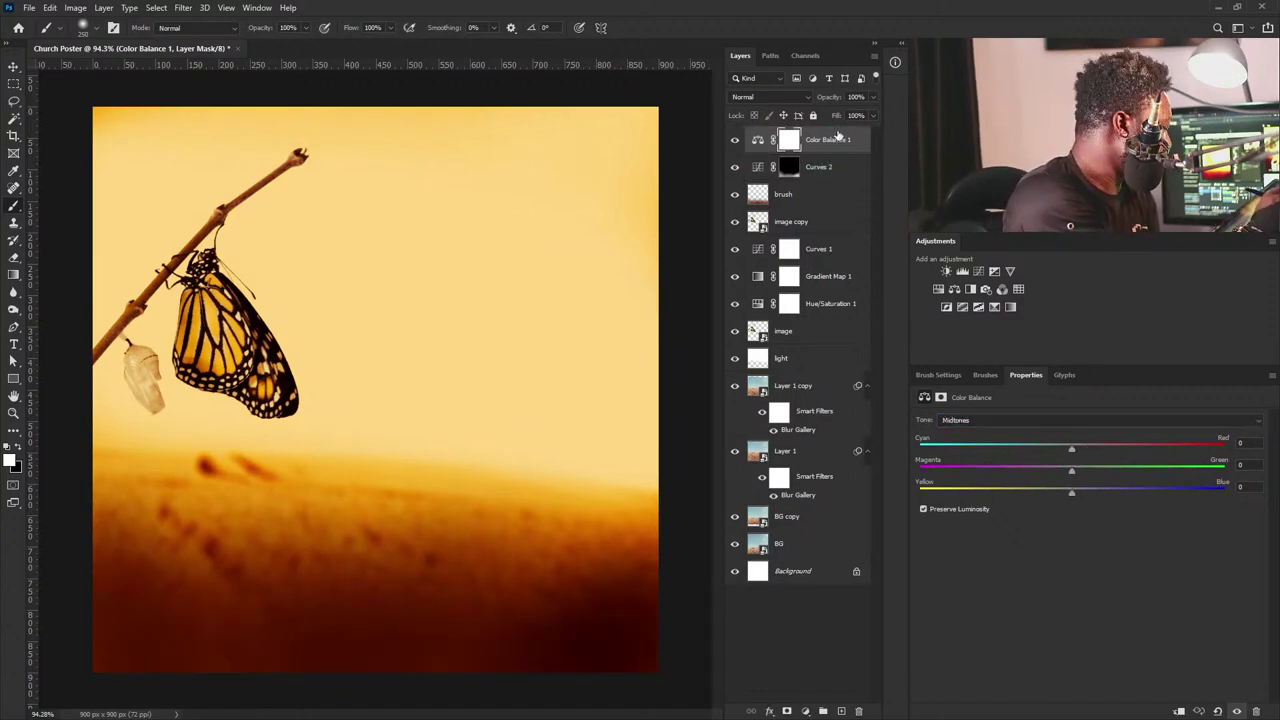
left_click(1050, 420)
left_click(1070, 430)
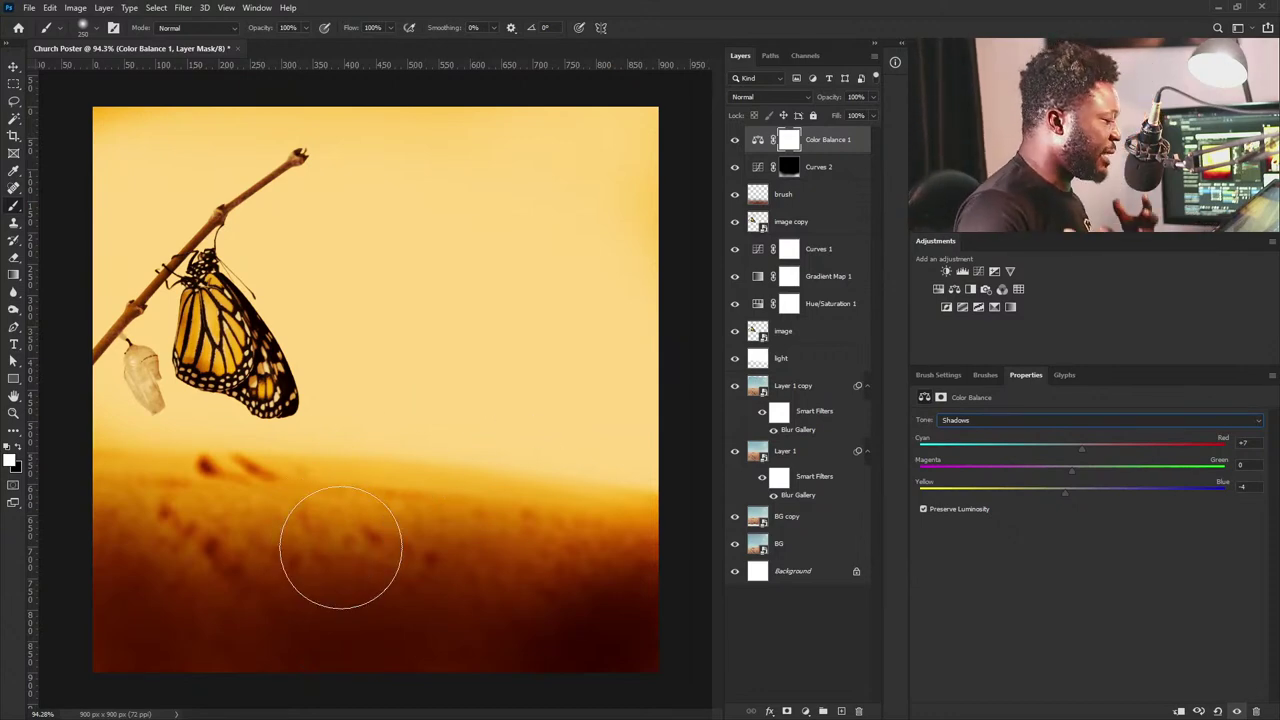
Widen the light layer past the canvas's right edge to about 987 px.
left_click(790, 358)
key("ctrl+t")
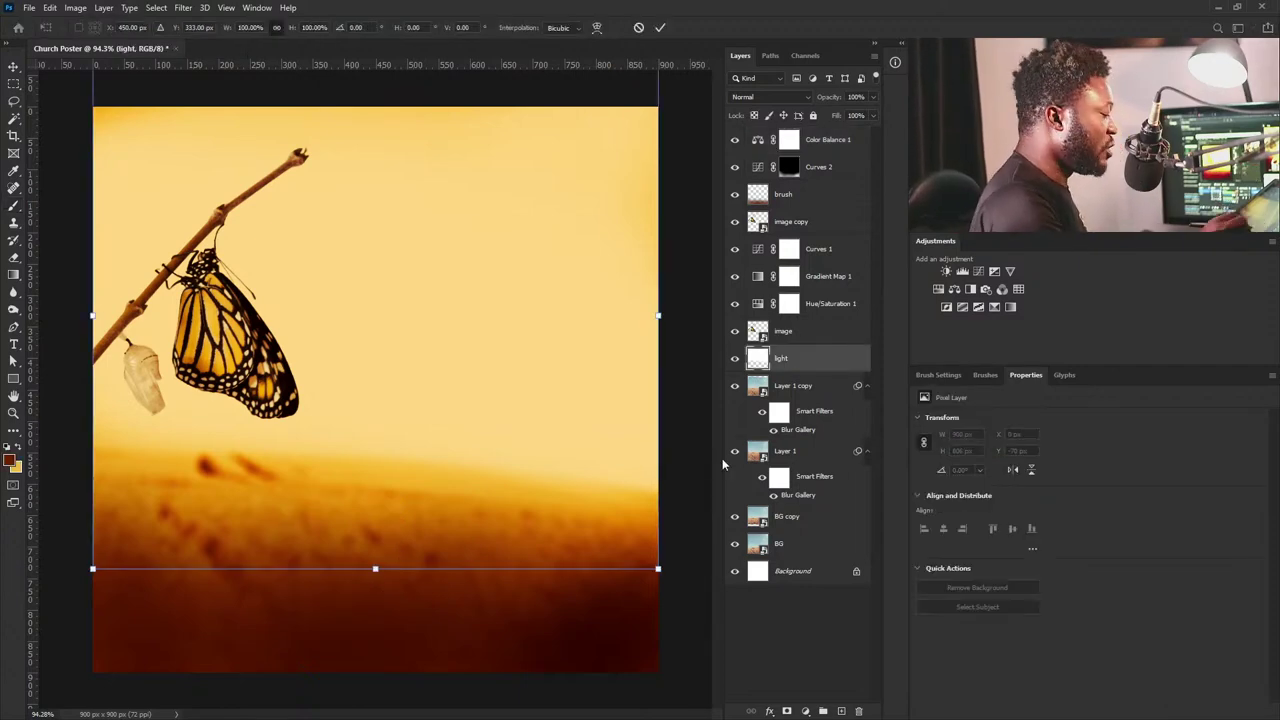
left_click_drag(660, 316, 706, 313)
key("Return")
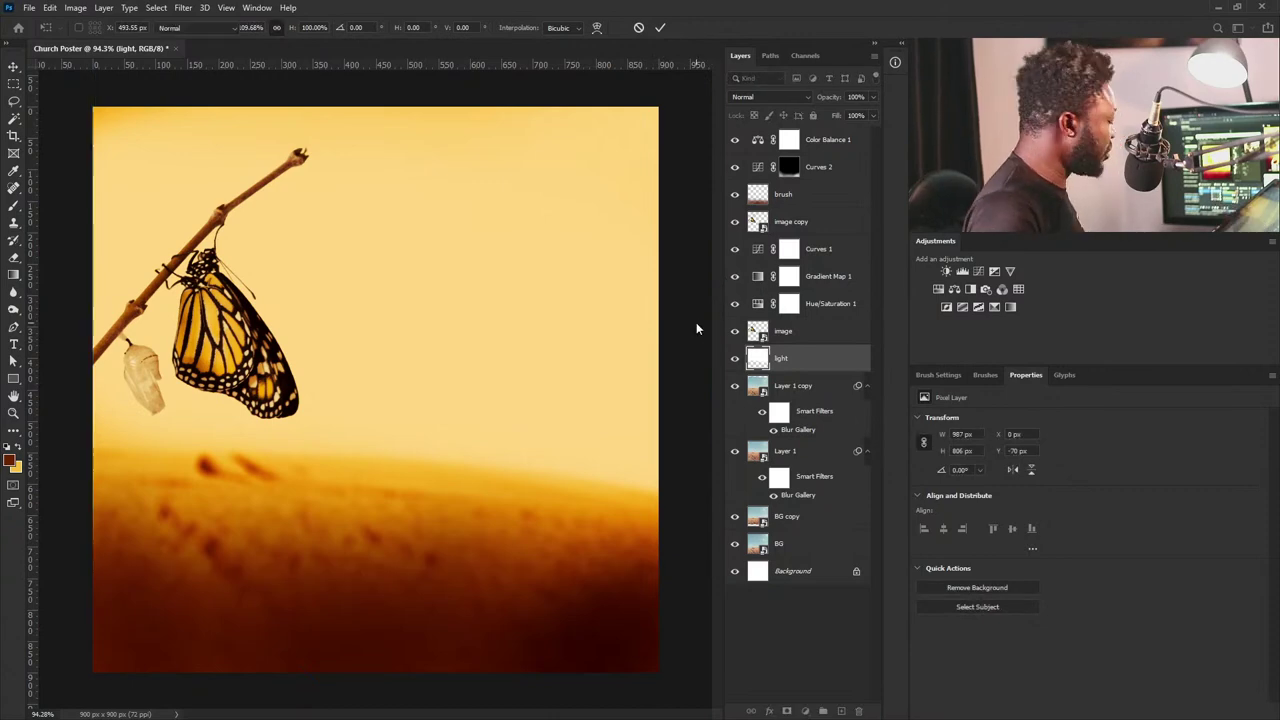
key("b")
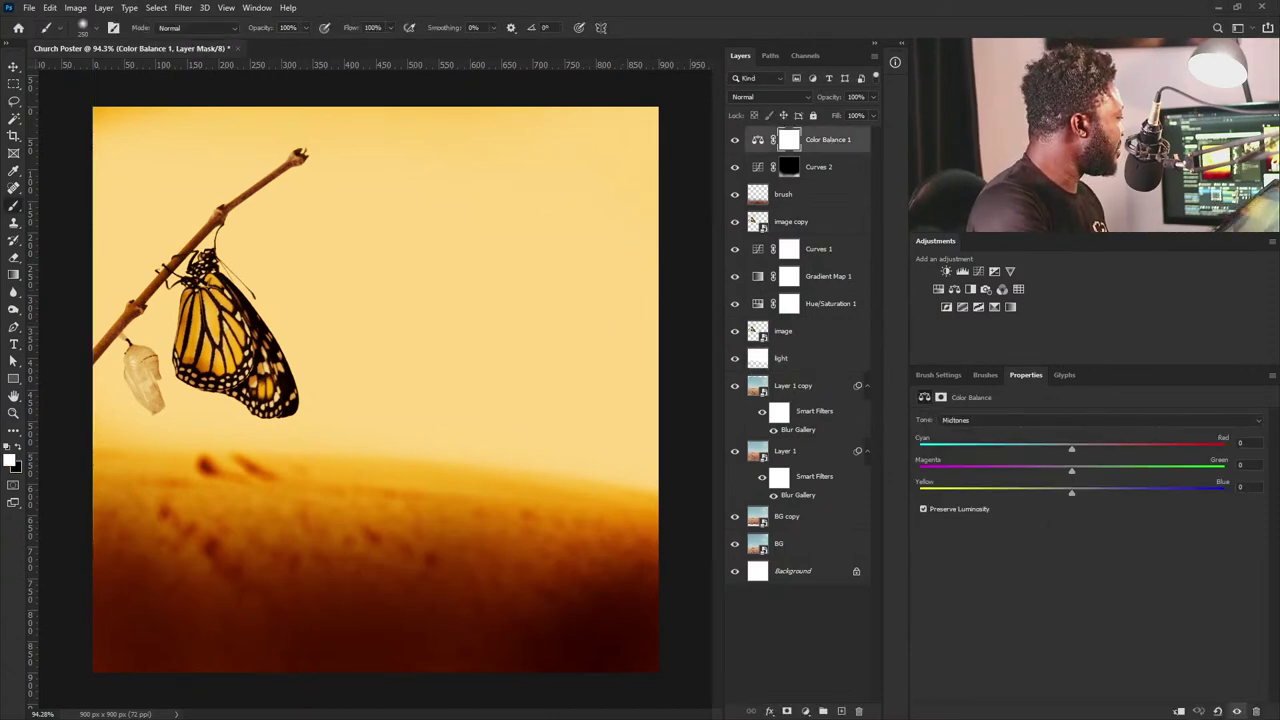
Place the LIGT image above Color Balance in Screen mode, with its glow just beyond the butterfly's lower wing tip.
left_click_drag(326, 318, 326, 311)
key("Return")
left_click(773, 96)
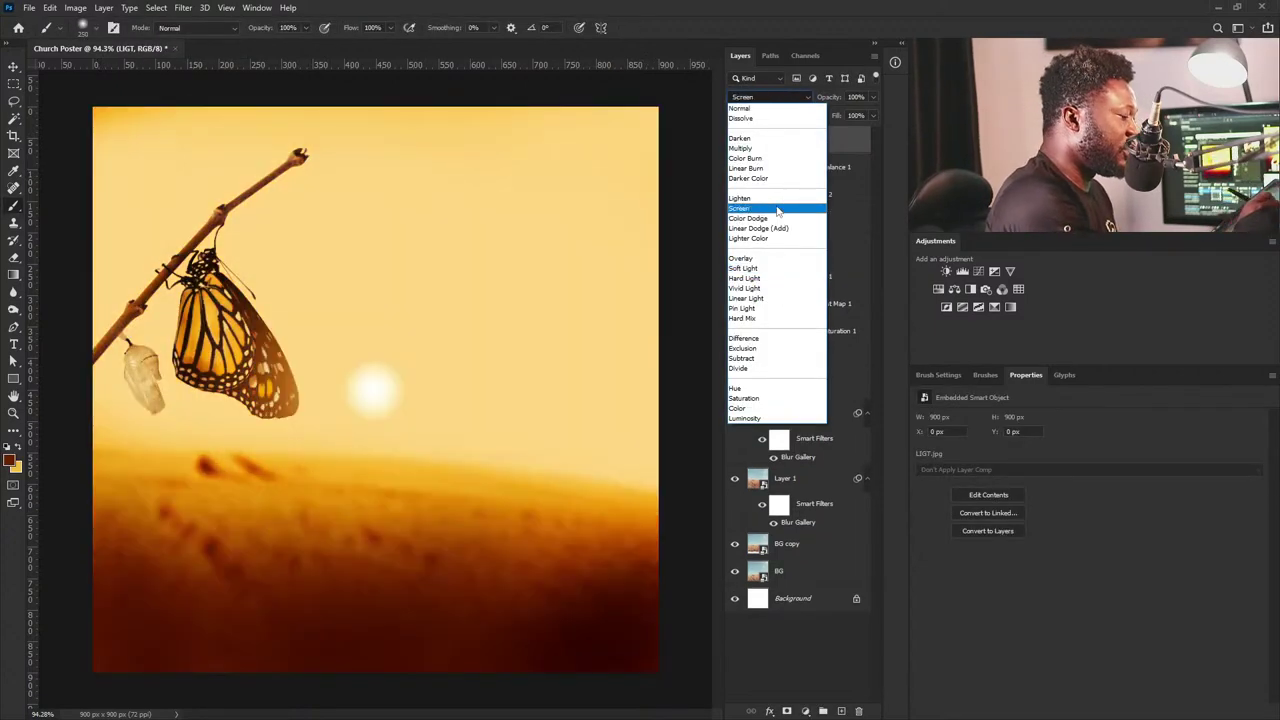
left_click(748, 205)
key("v")
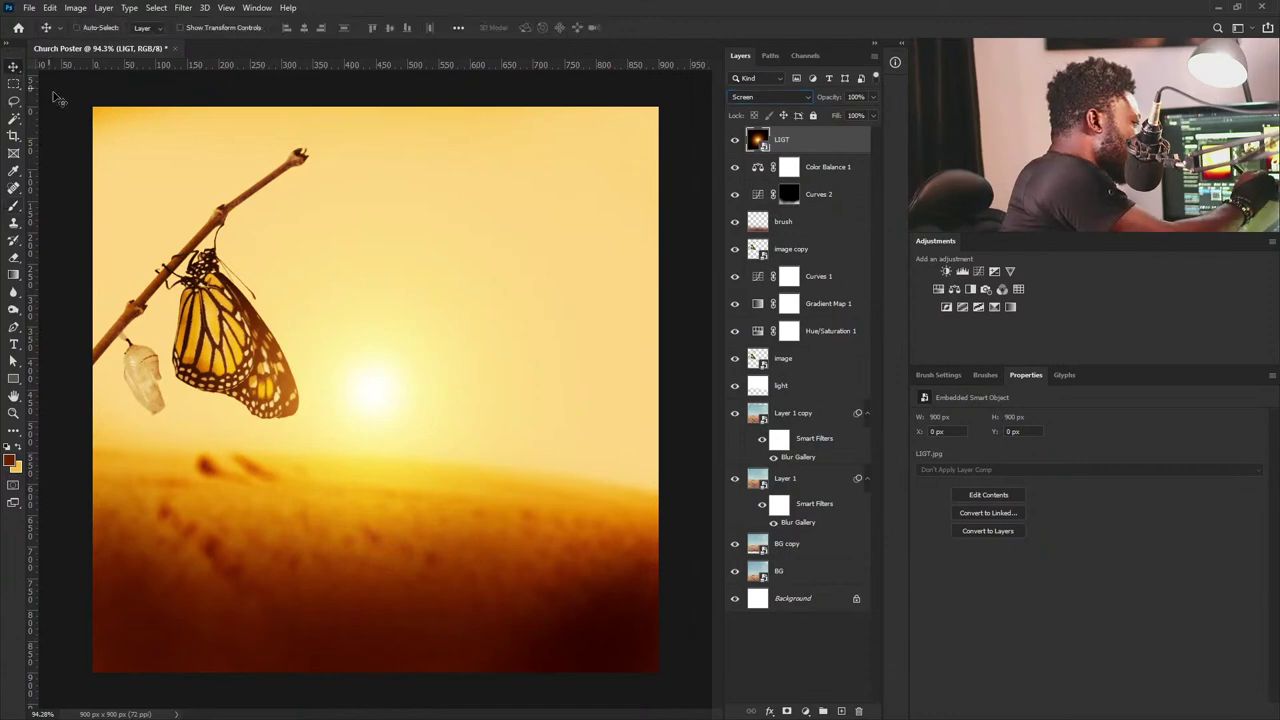
left_click_drag(390, 381, 325, 430)
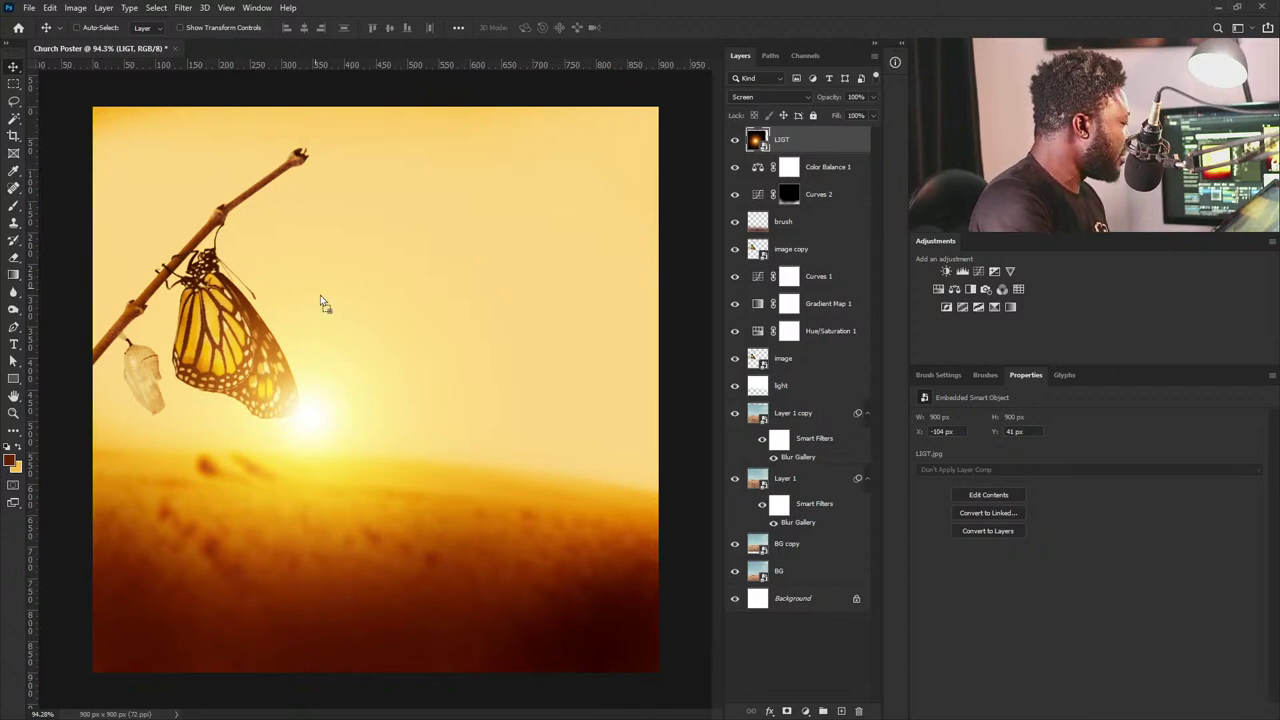
Place the Drk-background star flare above the LIGT layer in Screen mode and center it on the sun glow.
left_click_drag(463, 314, 391, 363)
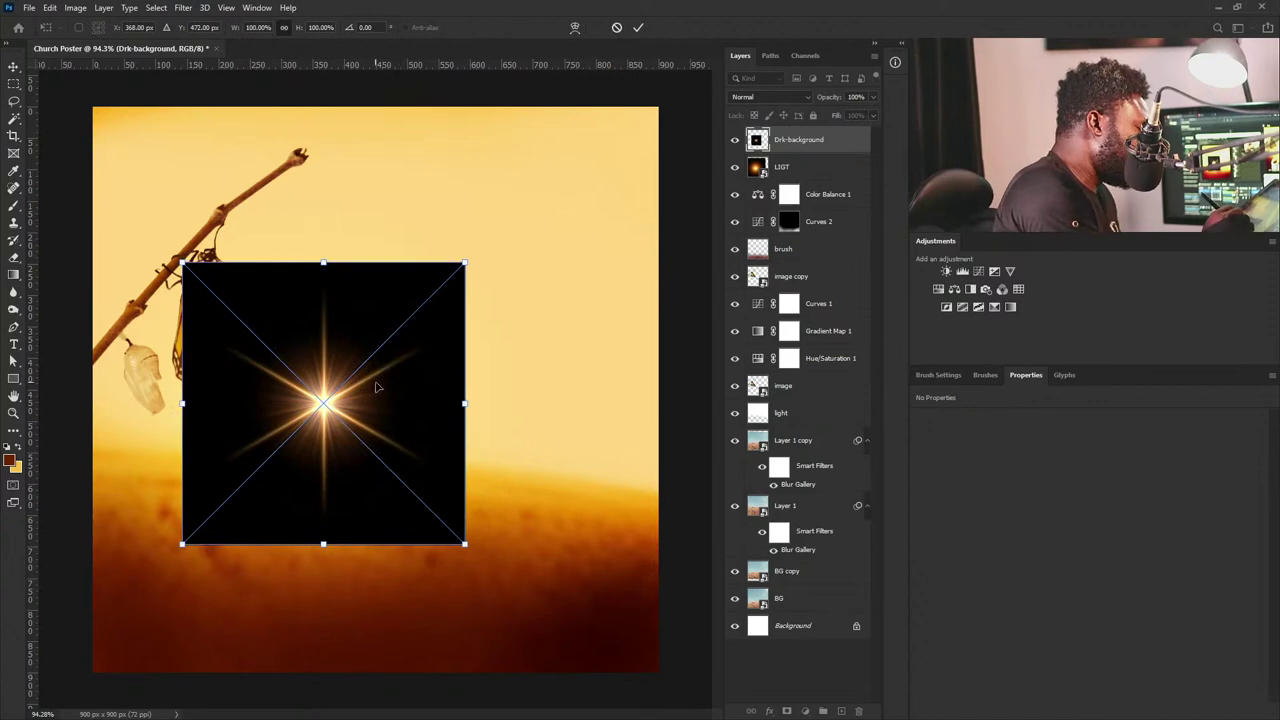
key("Return")
left_click(770, 96)
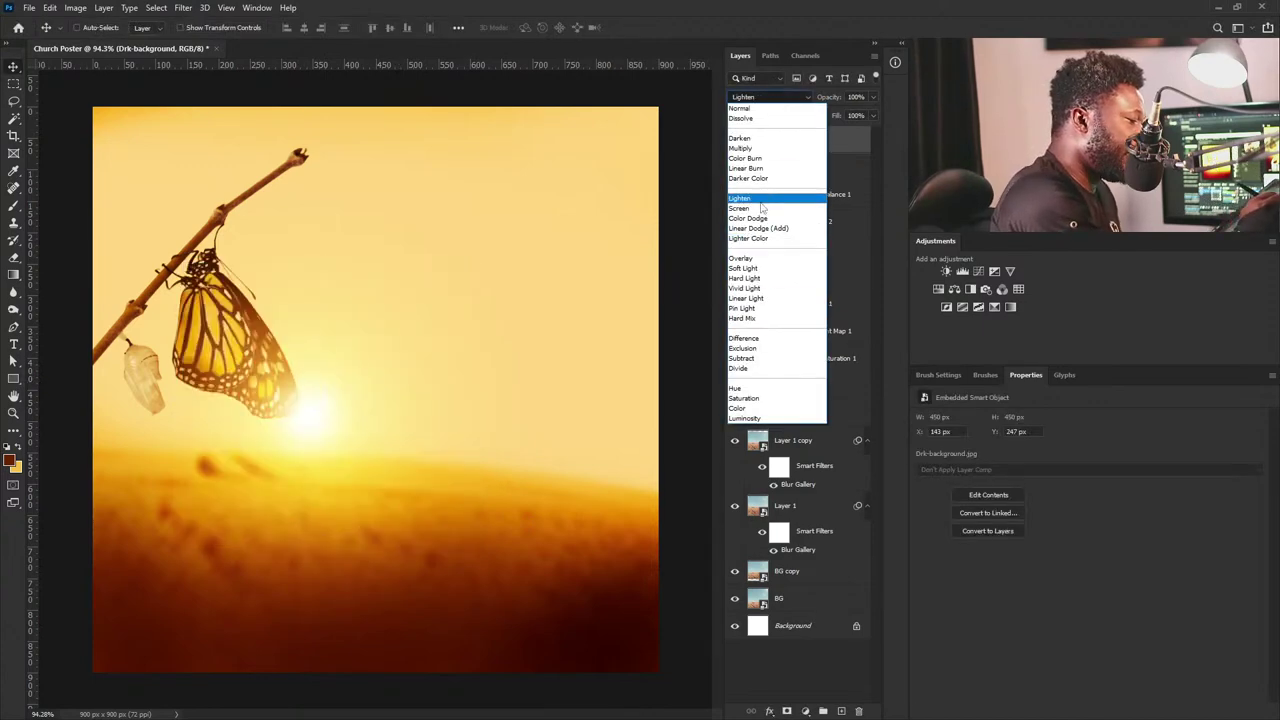
left_click(740, 208)
left_click_drag(326, 391, 316, 412)
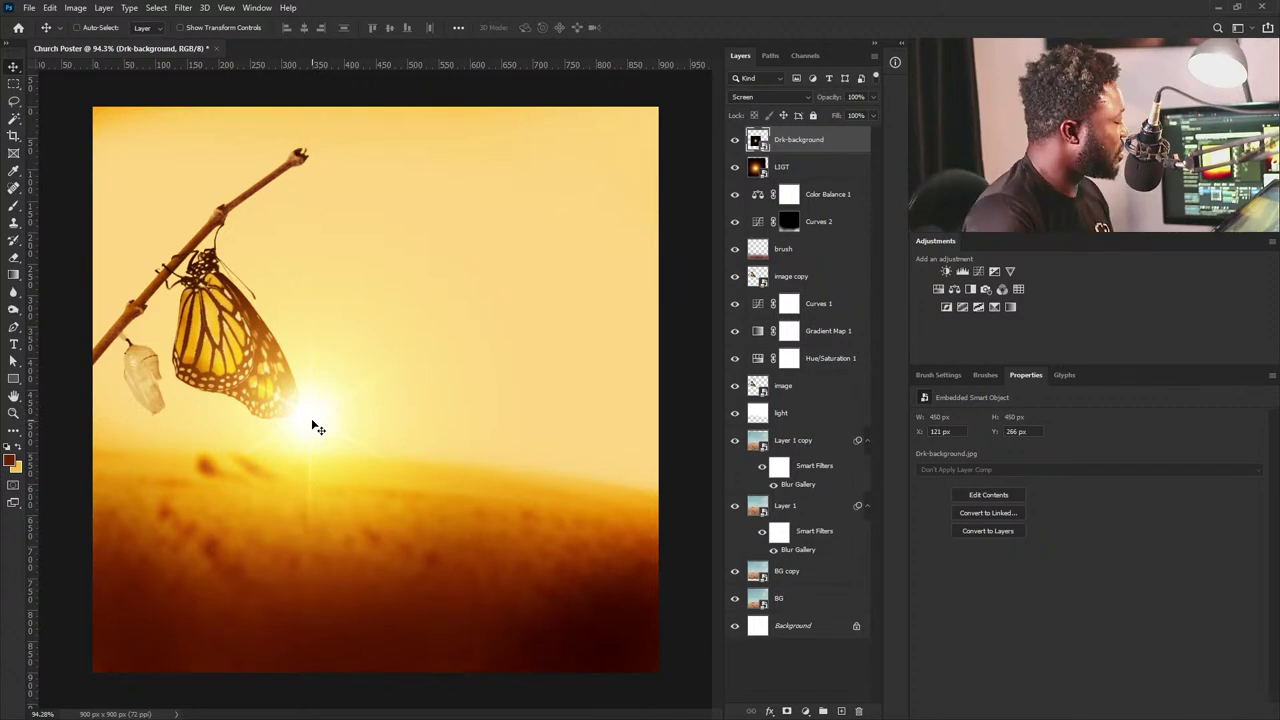
Add a Levels adjustment above Color Balance and brighten its midtones to about 1.26.
left_click(826, 195)
left_click(962, 272)
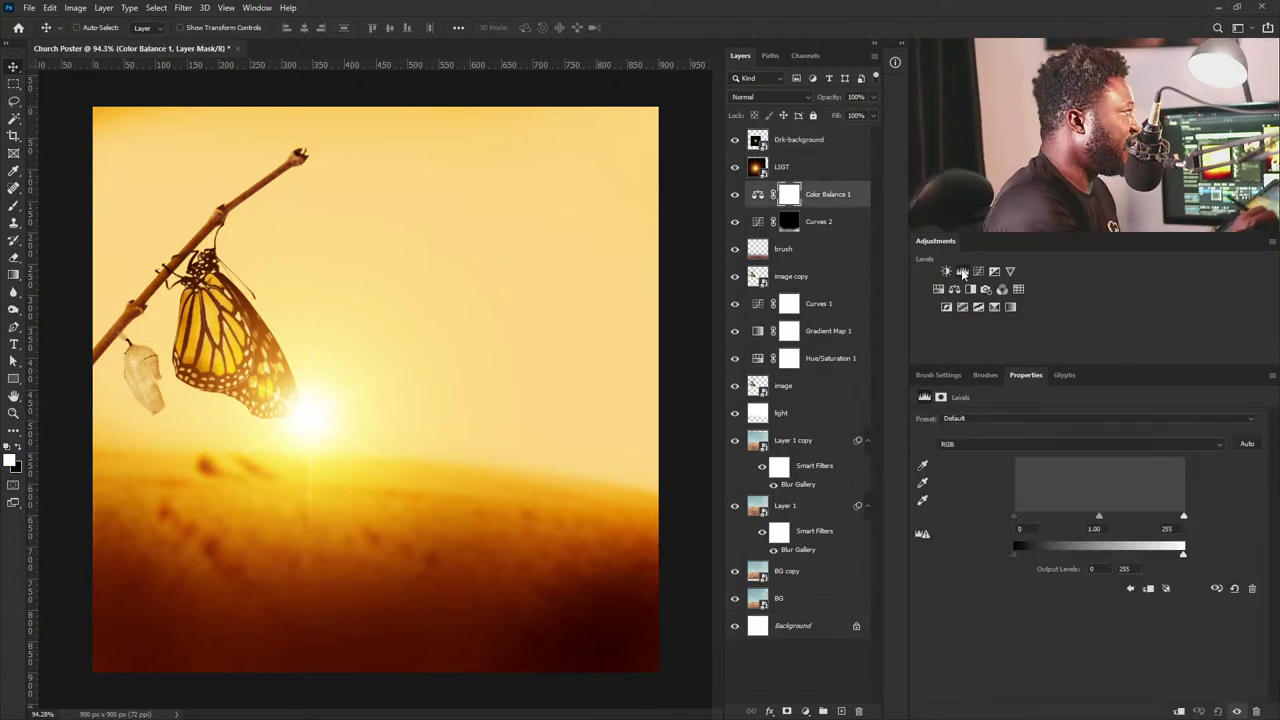
left_click_drag(1099, 517, 1088, 522)
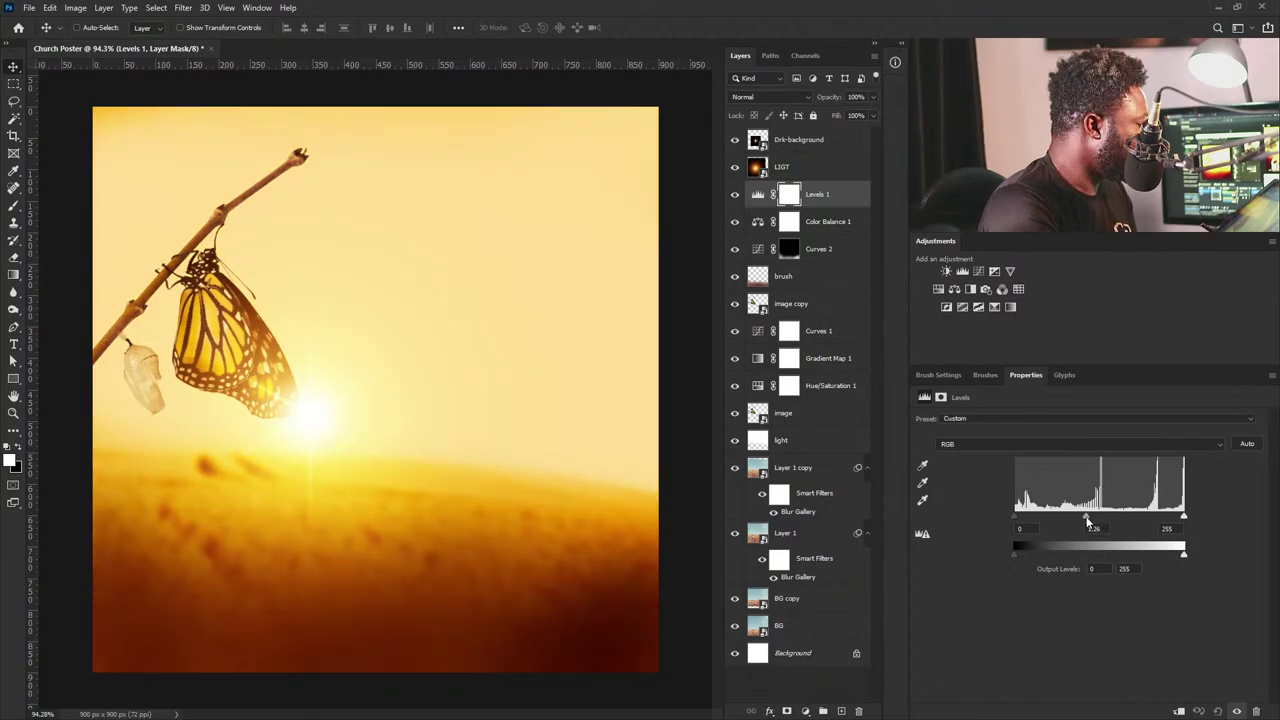
Set the Levels 1 input black point to 11 and white point to 242, and brush its mask black over the dark ground.
left_click_drag(1185, 517, 1176, 517)
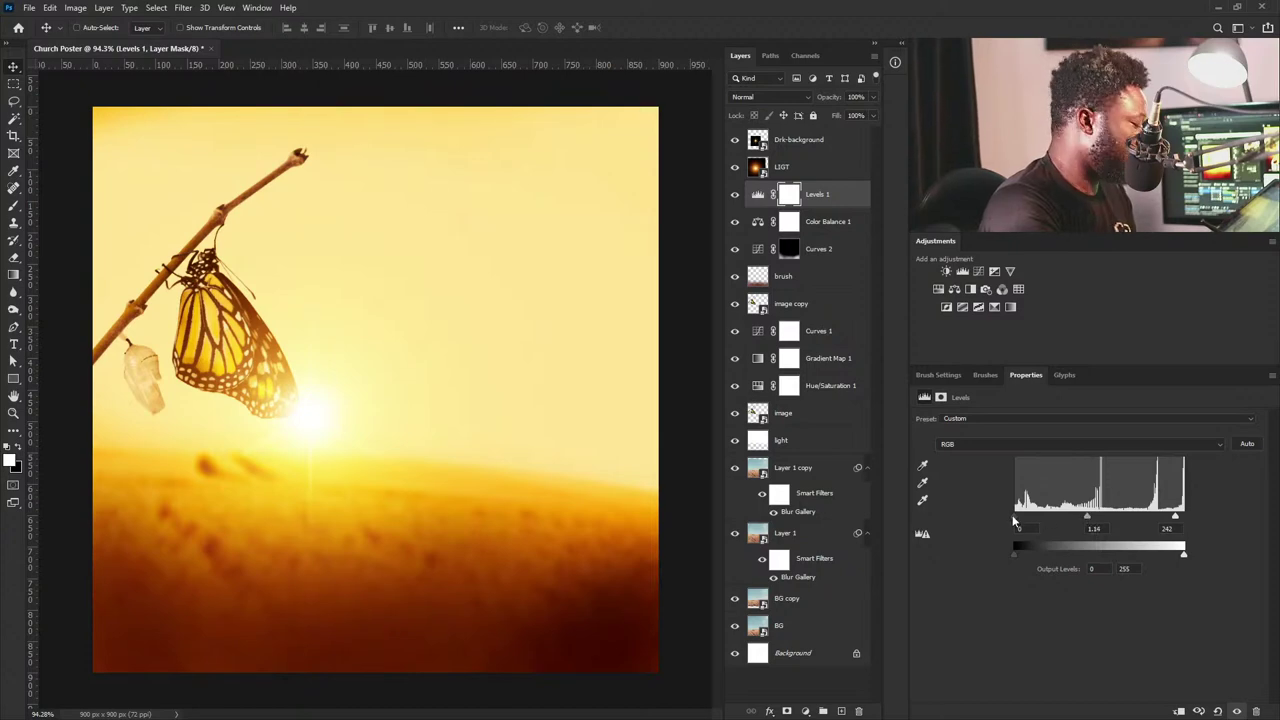
left_click_drag(1015, 517, 1022, 517)
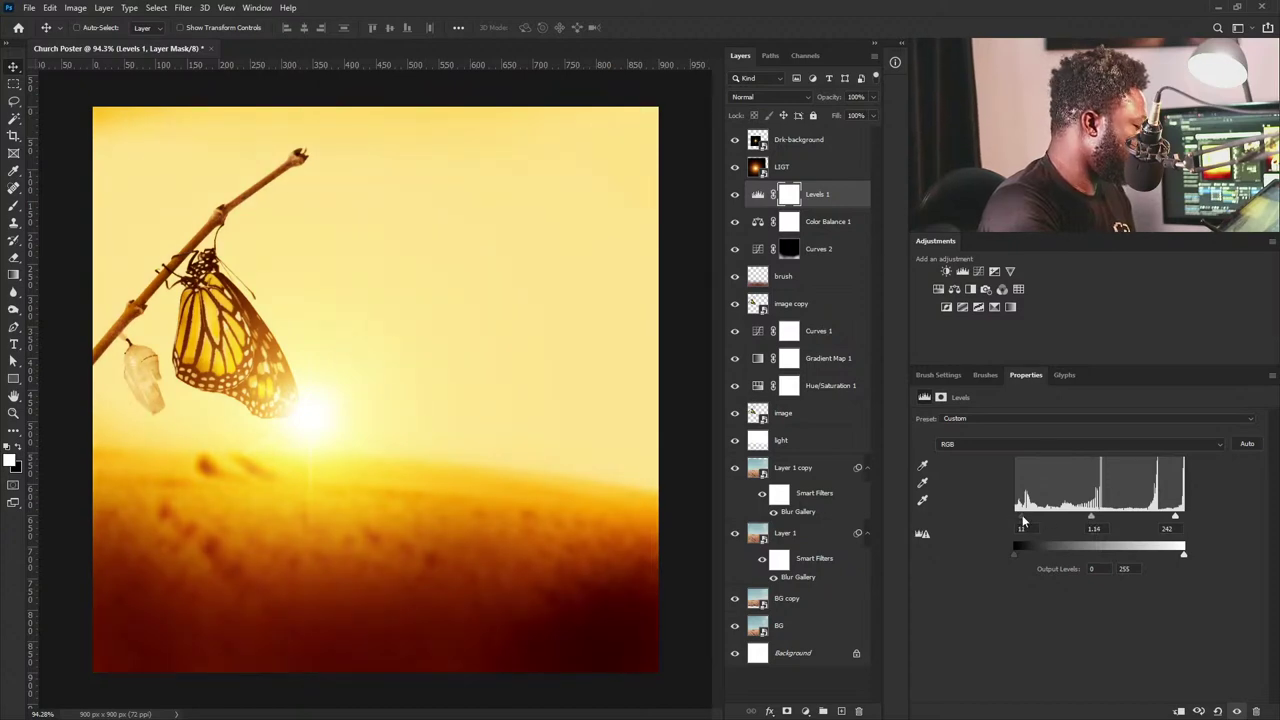
left_click(786, 195)
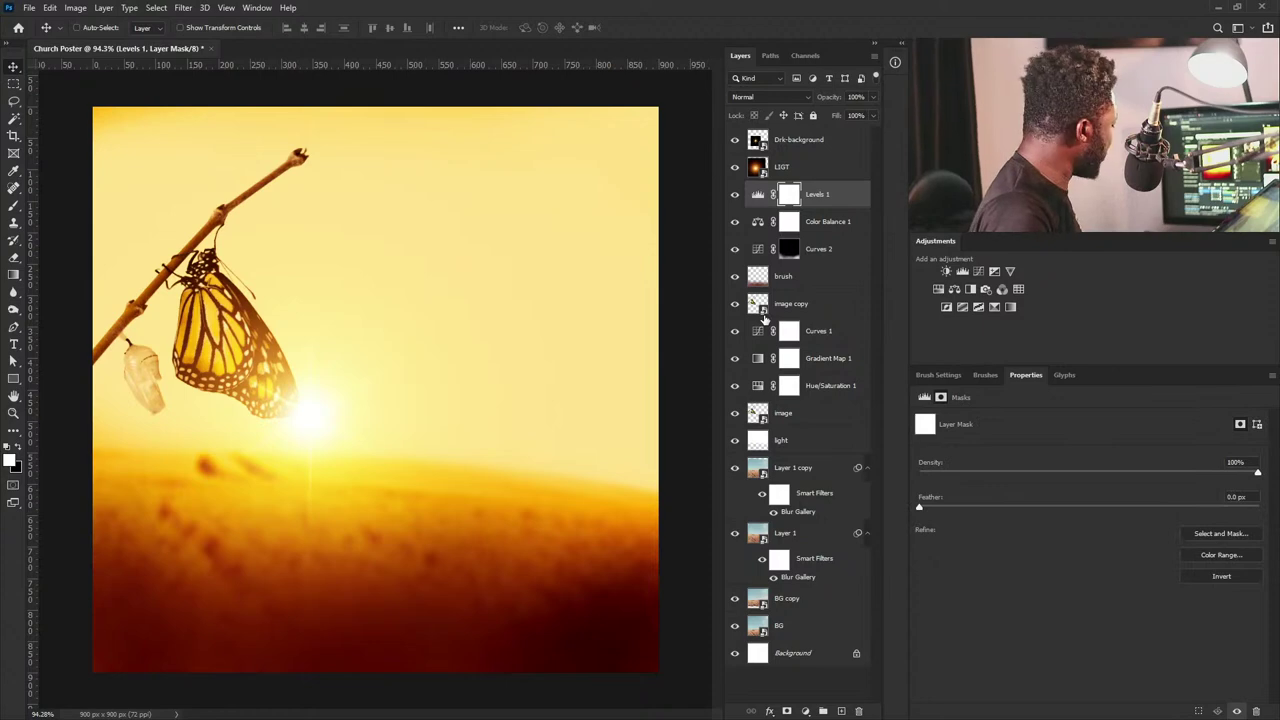
key("b")
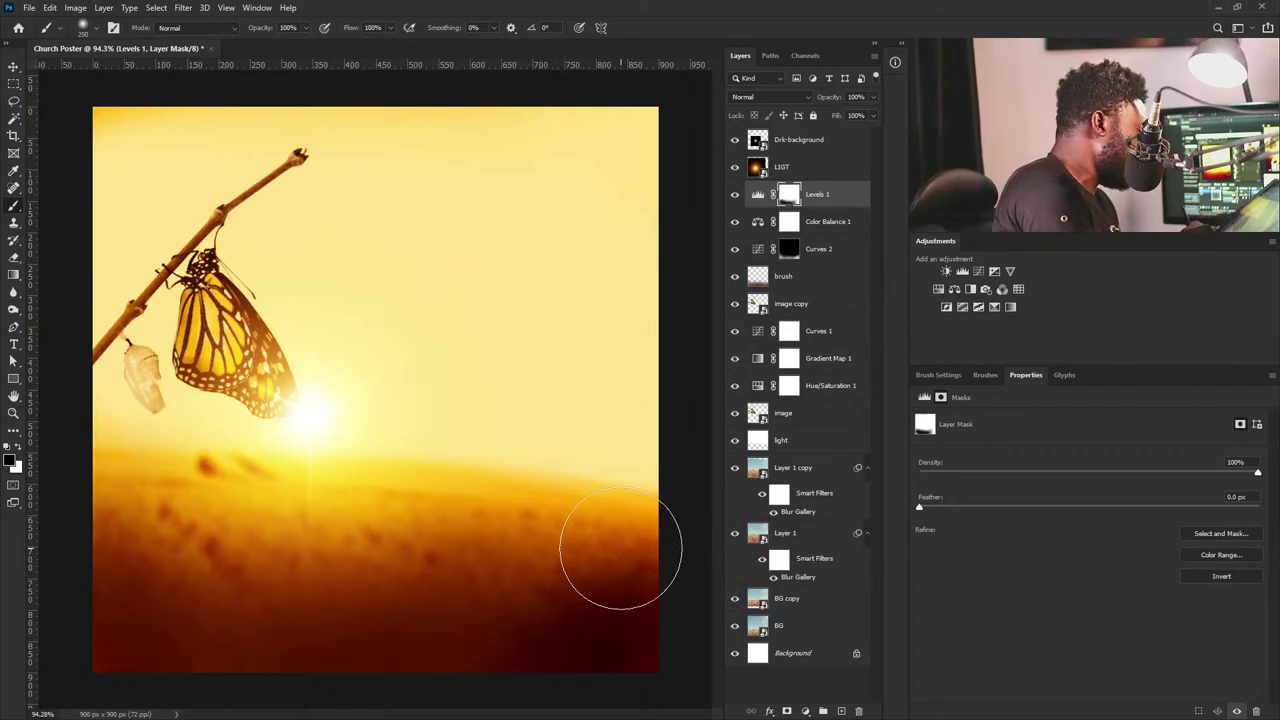
left_click_drag(620, 551, 323, 631)
Move the image copy layer between Levels 1 and Color Balance 1 and set its opacity to 68%.
left_click(815, 307)
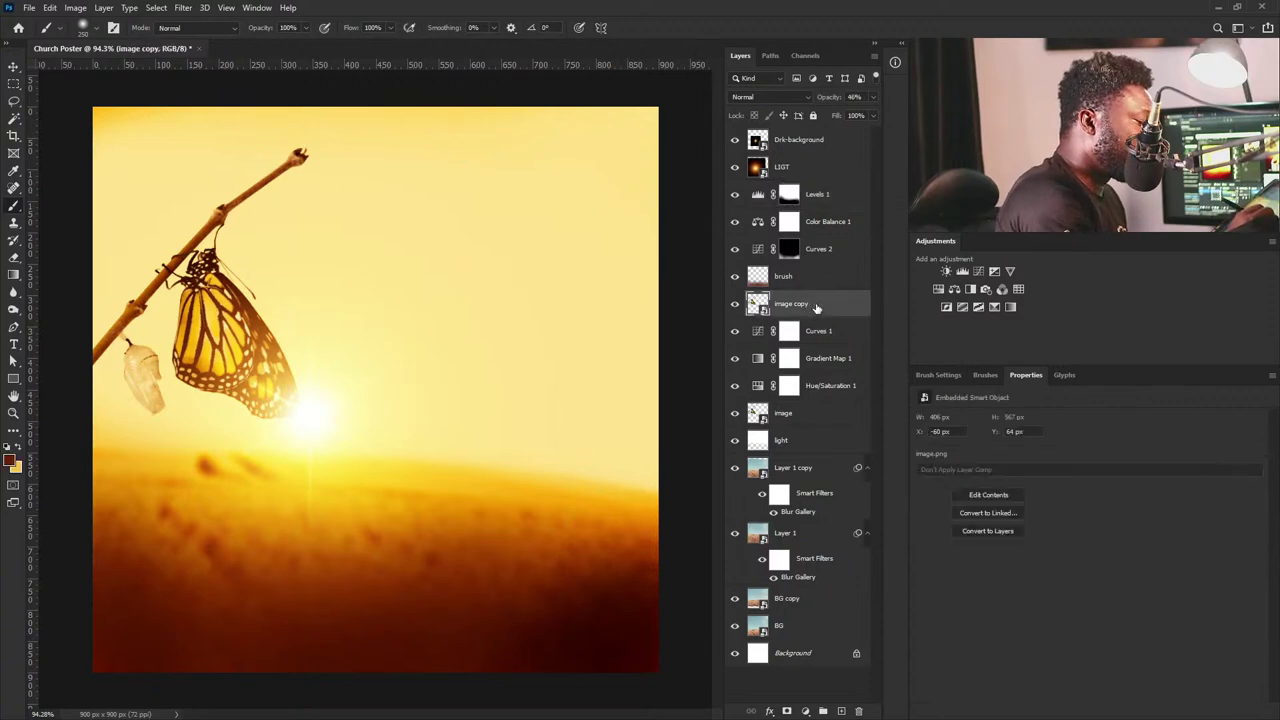
left_click_drag(813, 310, 827, 215)
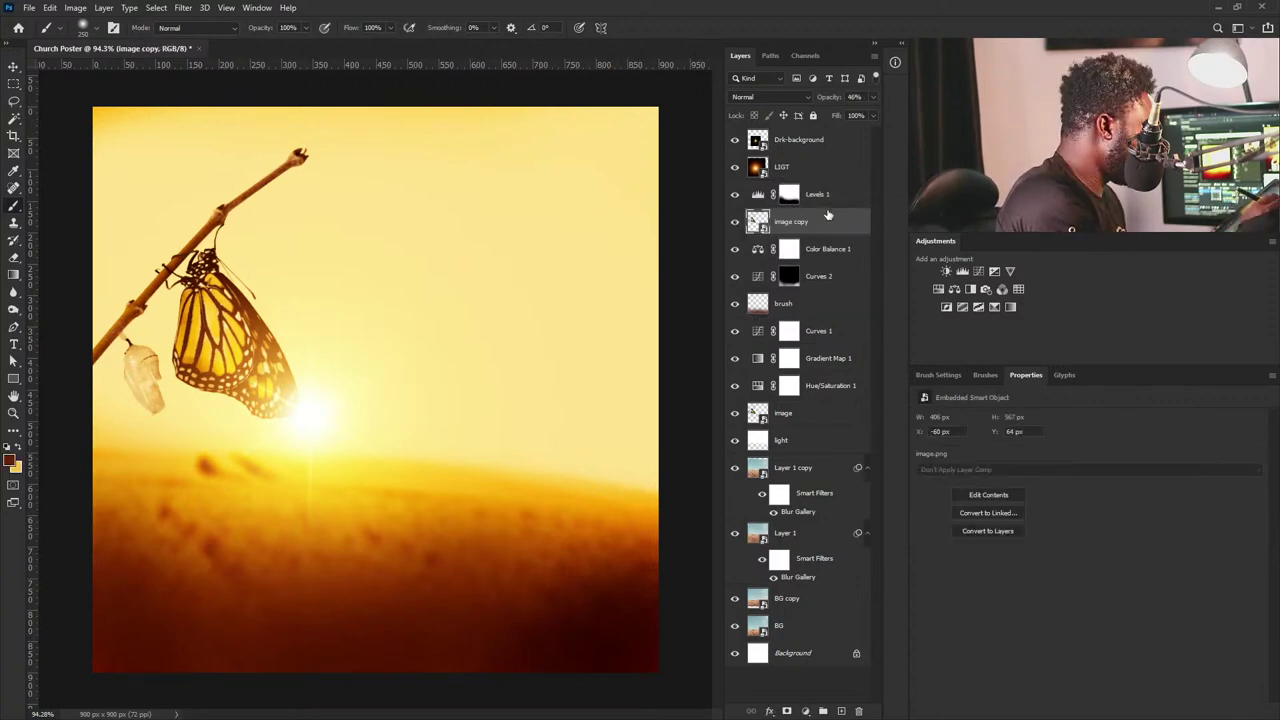
left_click(873, 97)
left_click_drag(840, 116, 853, 116)
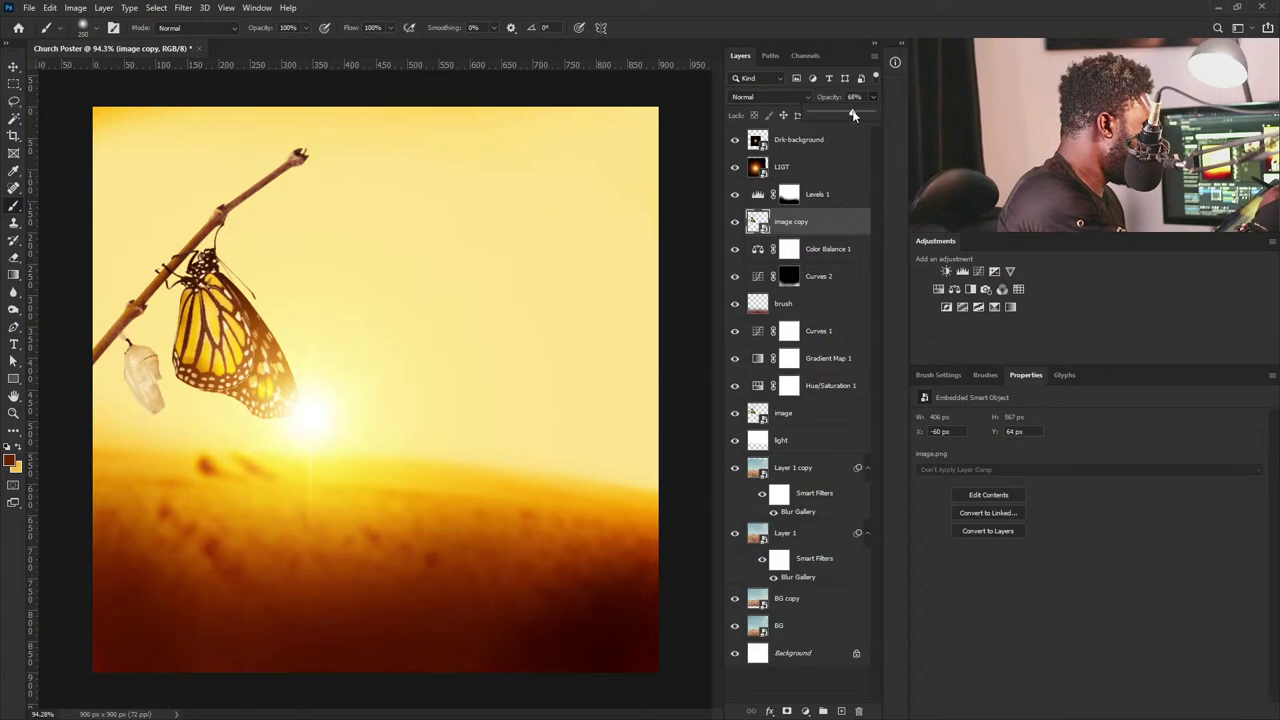
left_click_drag(854, 115, 852, 115)
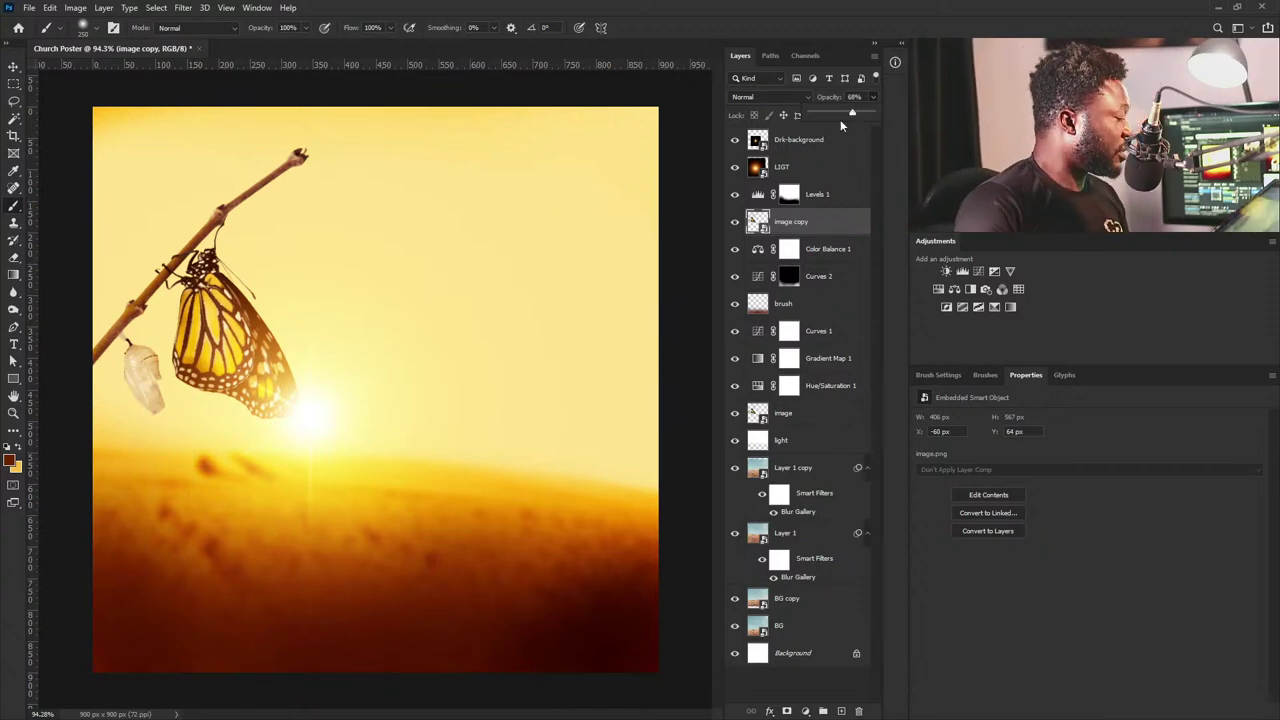
Create a layer named "noise" above Drk-background in Soft Light mode, filled with the 50% gray neutral color.
left_click(805, 140)
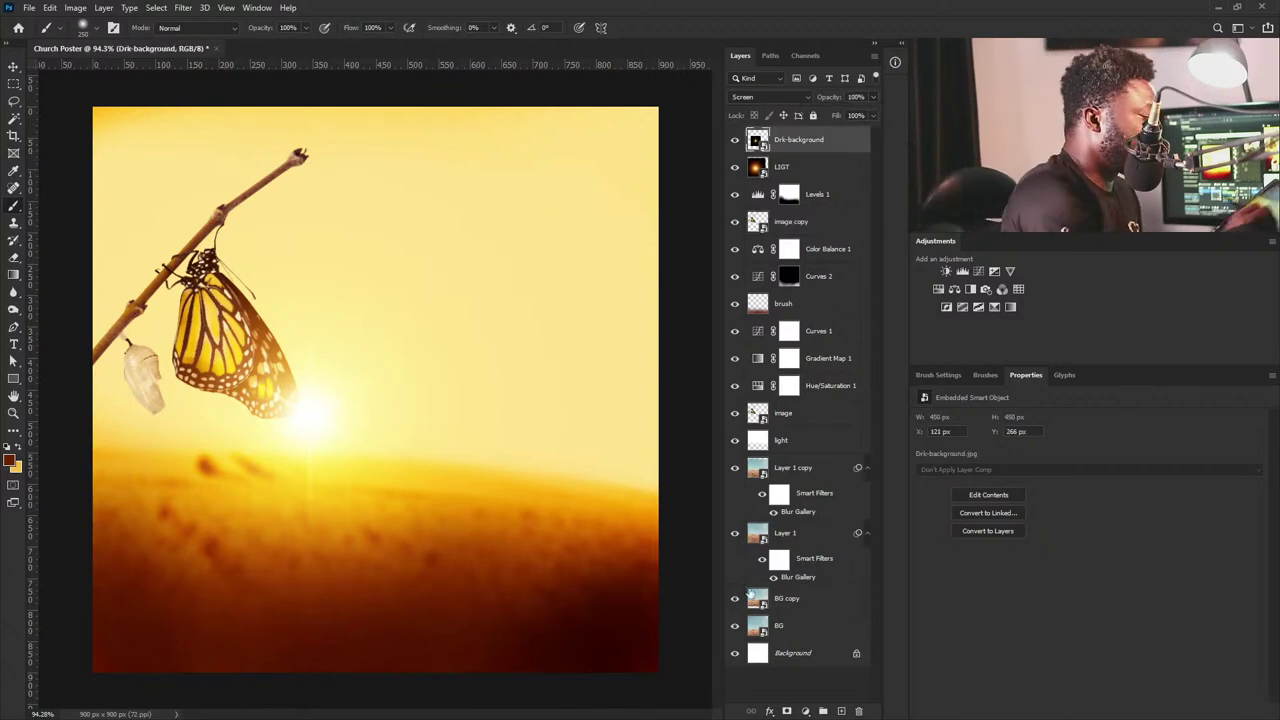
left_click(843, 712, "alt")
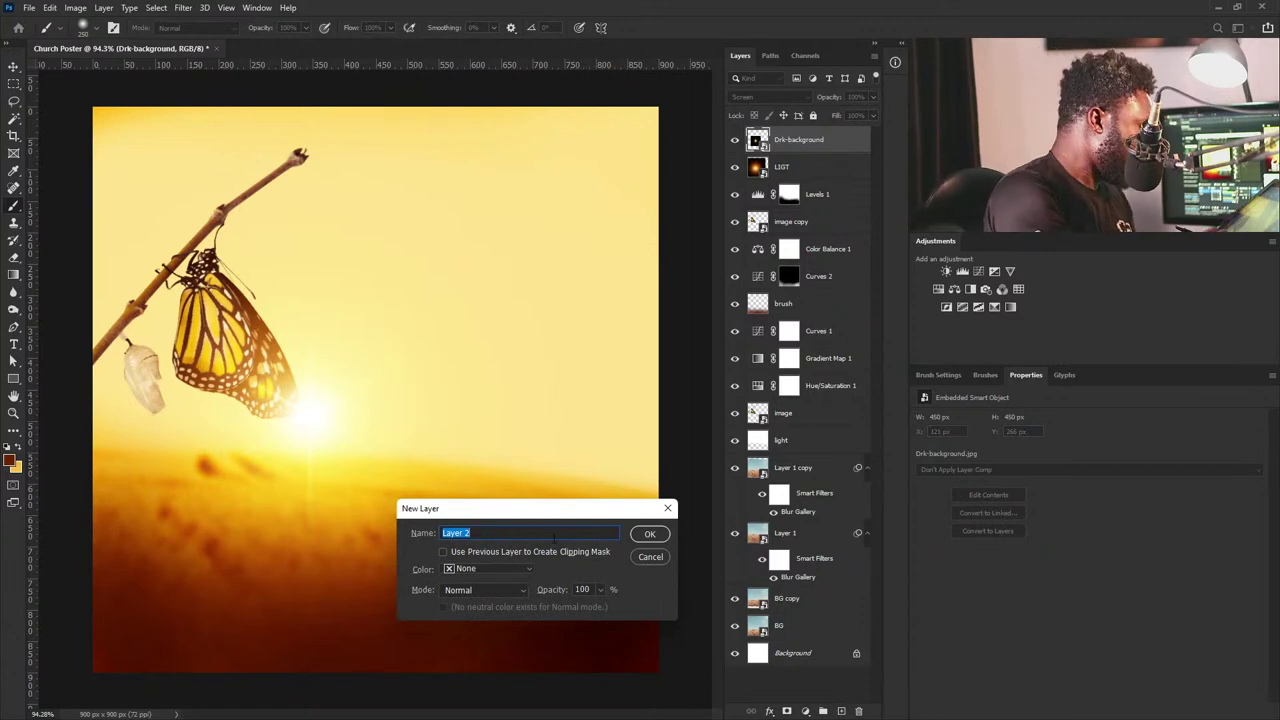
type("n")
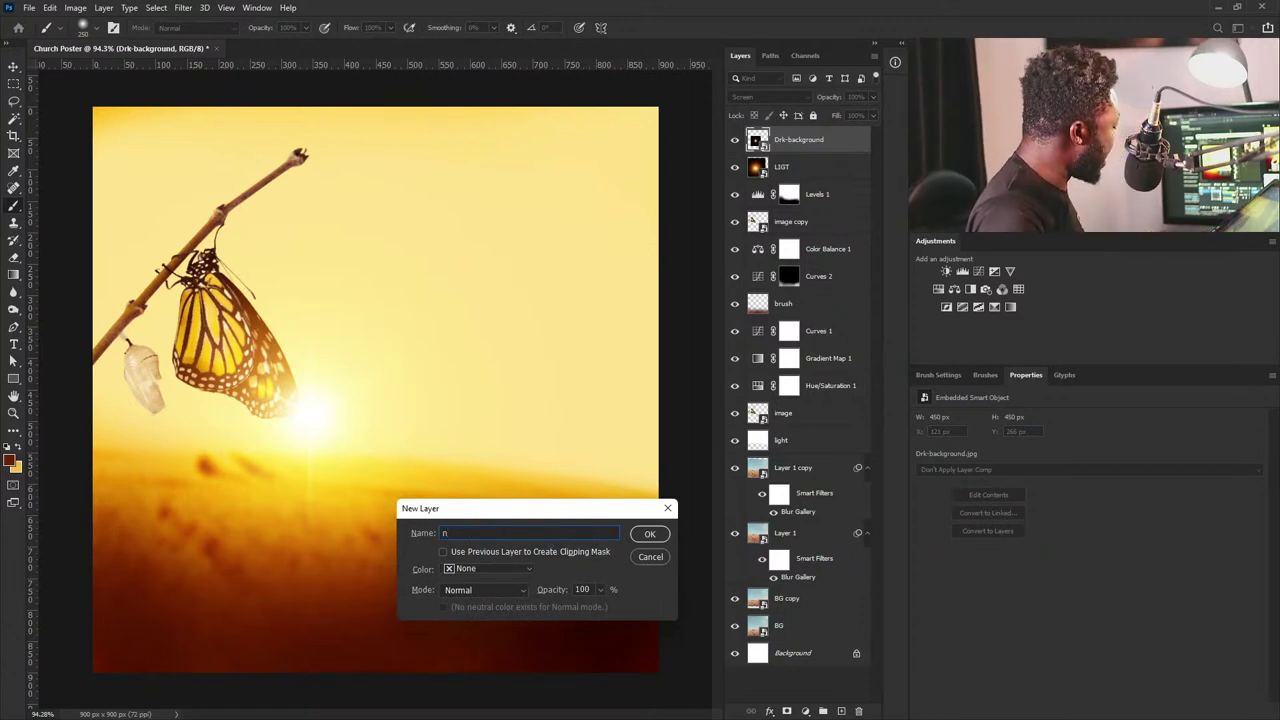
type("oise")
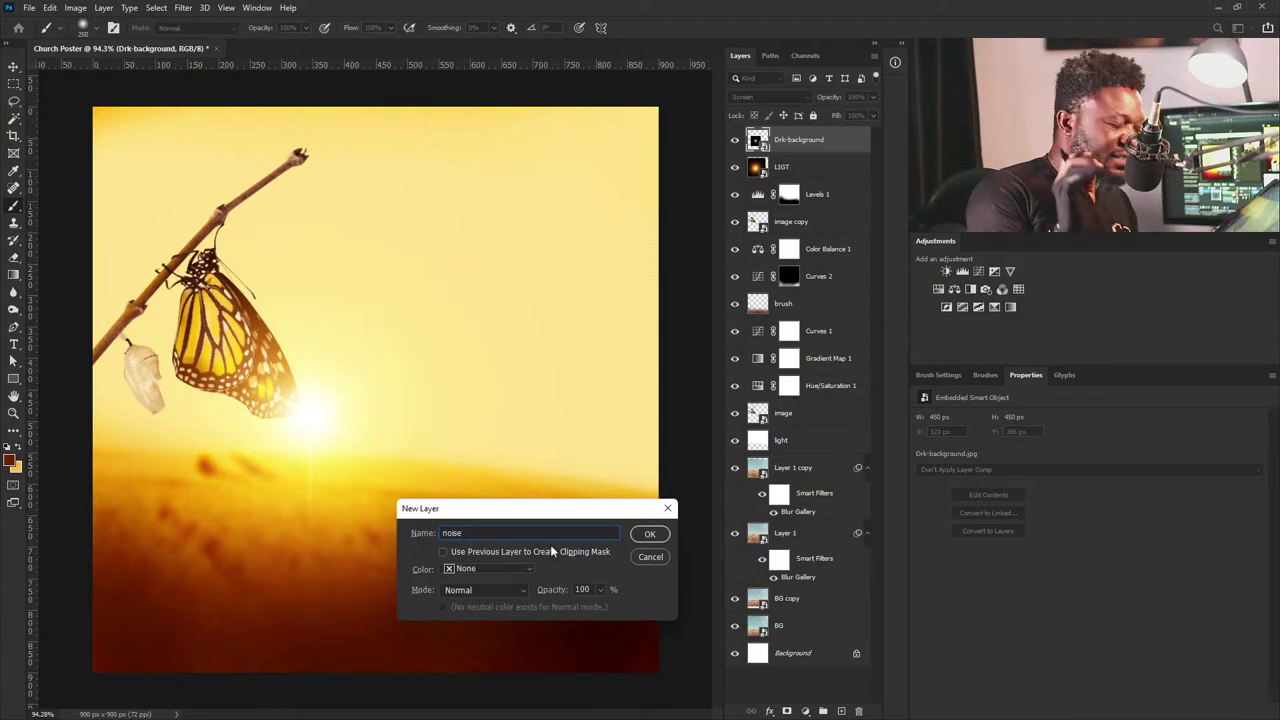
left_click(489, 589)
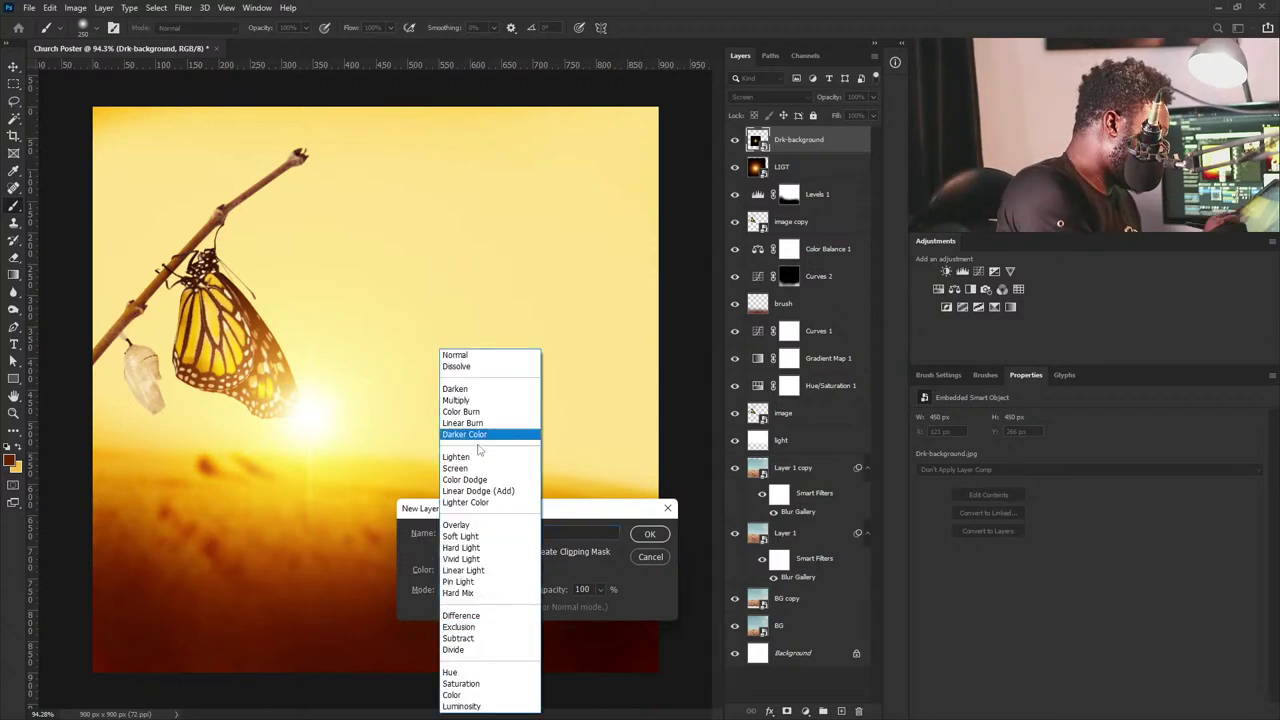
left_click(478, 546)
left_click(495, 591)
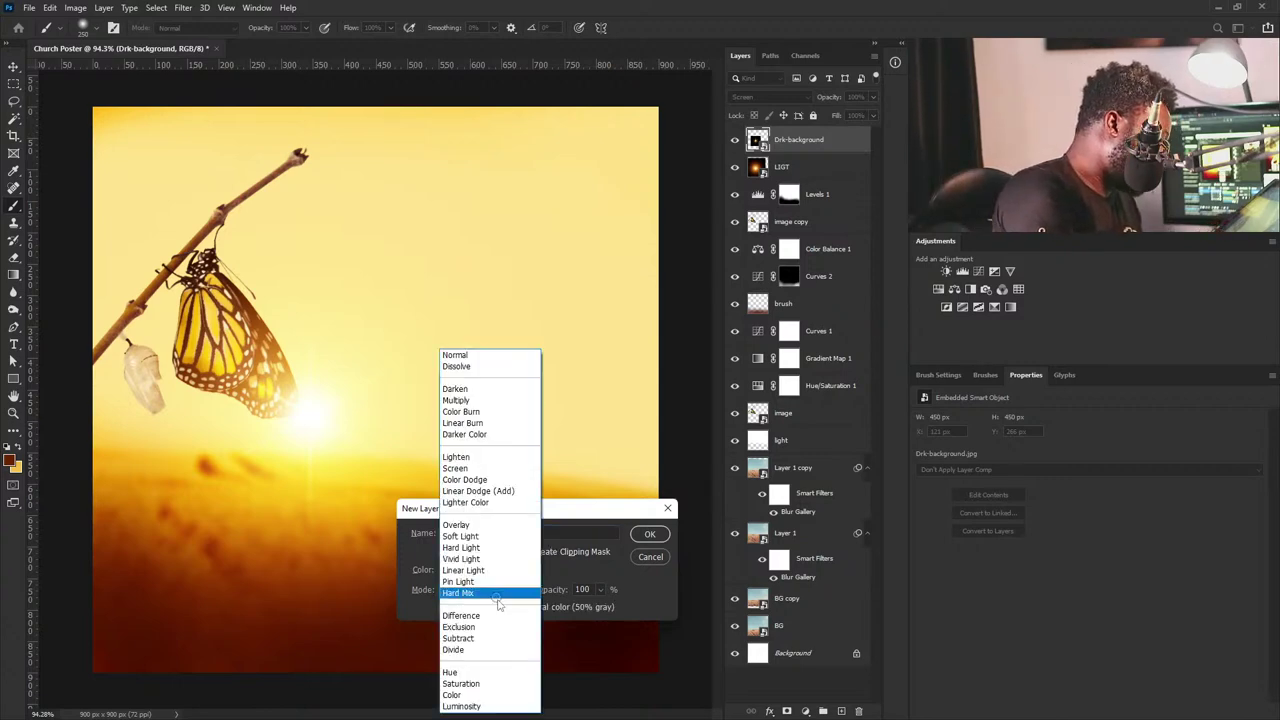
left_click(475, 530)
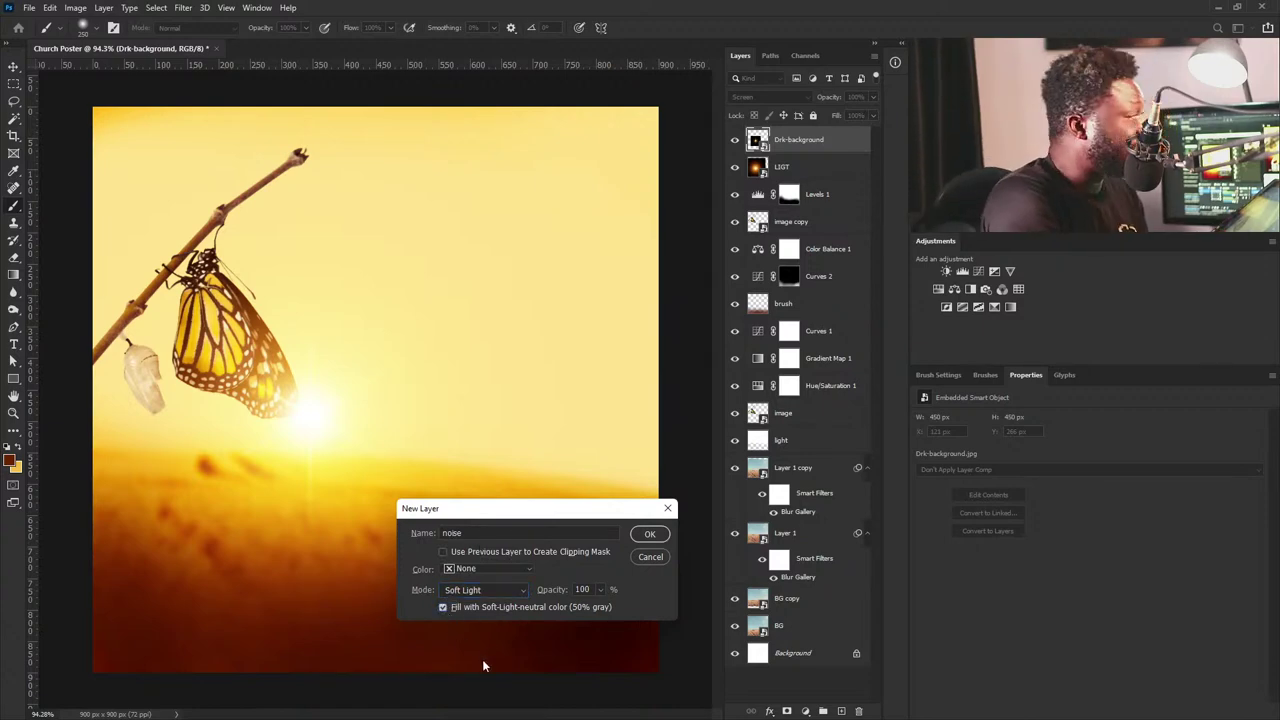
left_click(650, 535)
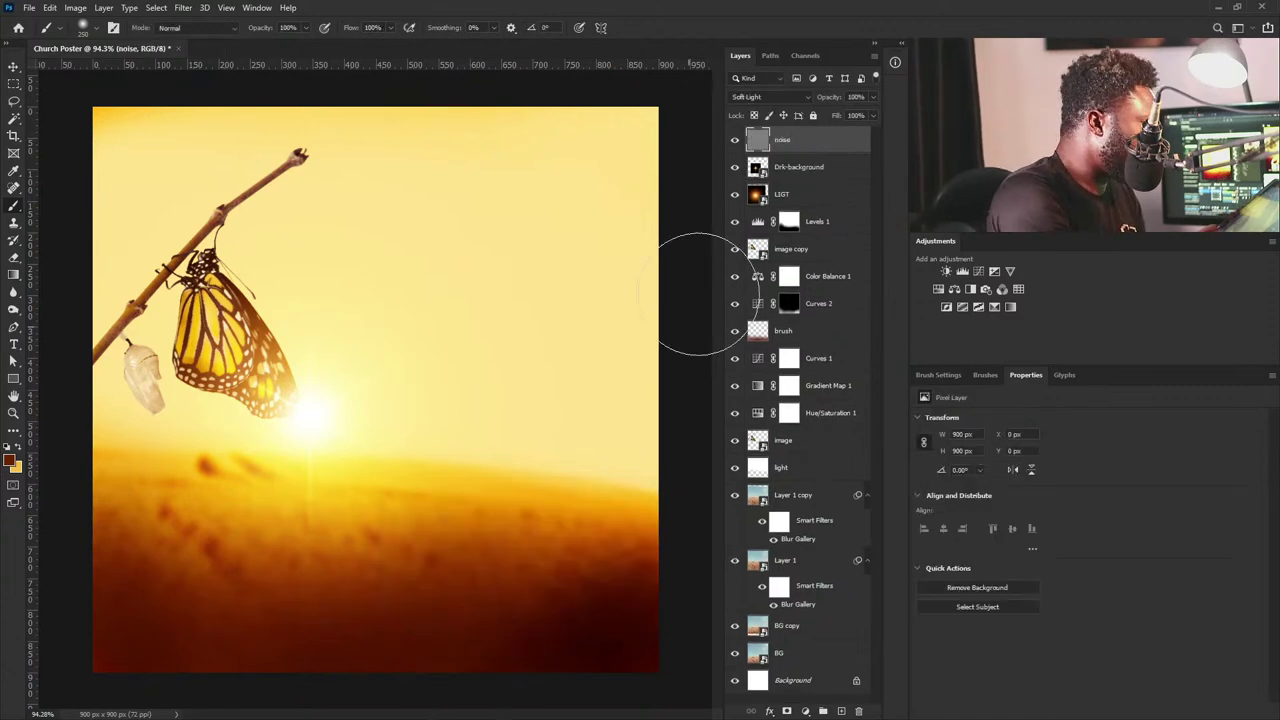
Apply the Add Noise filter to the noise layer with an amount of 6.30%, Uniform distribution and Monochromatic.
left_click(184, 8)
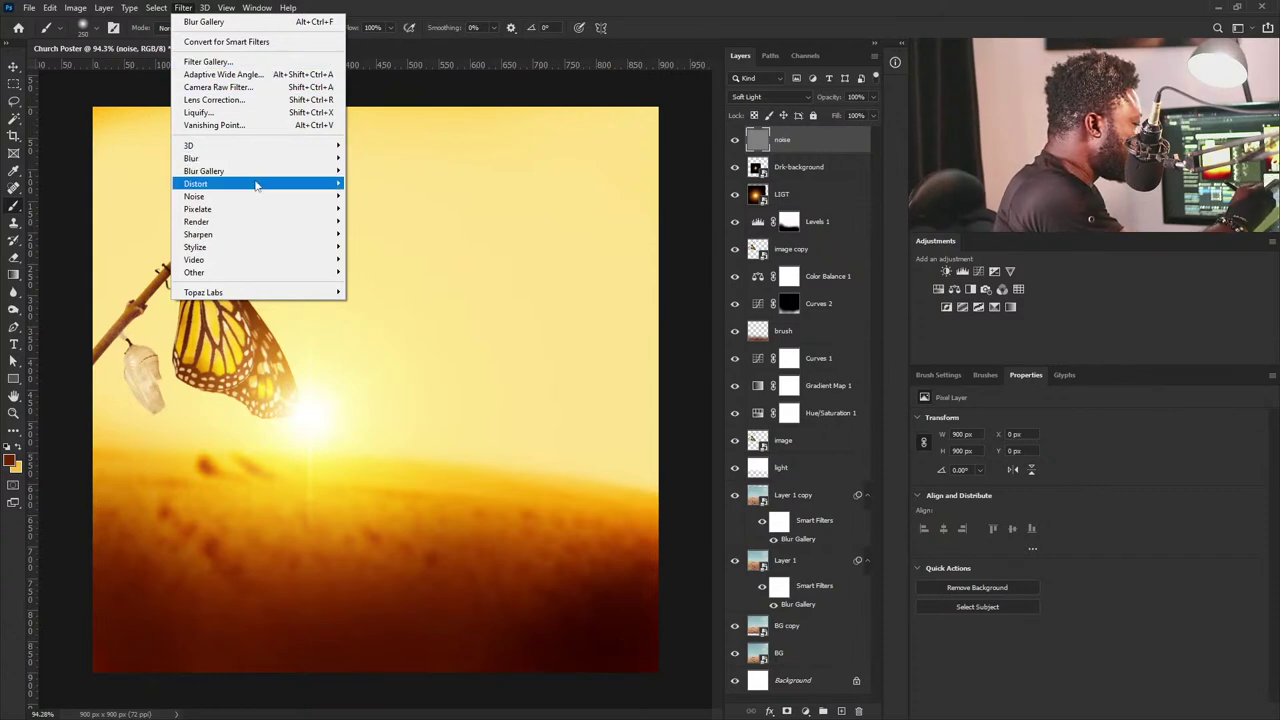
mouse_move(267, 196)
left_click(115, 196)
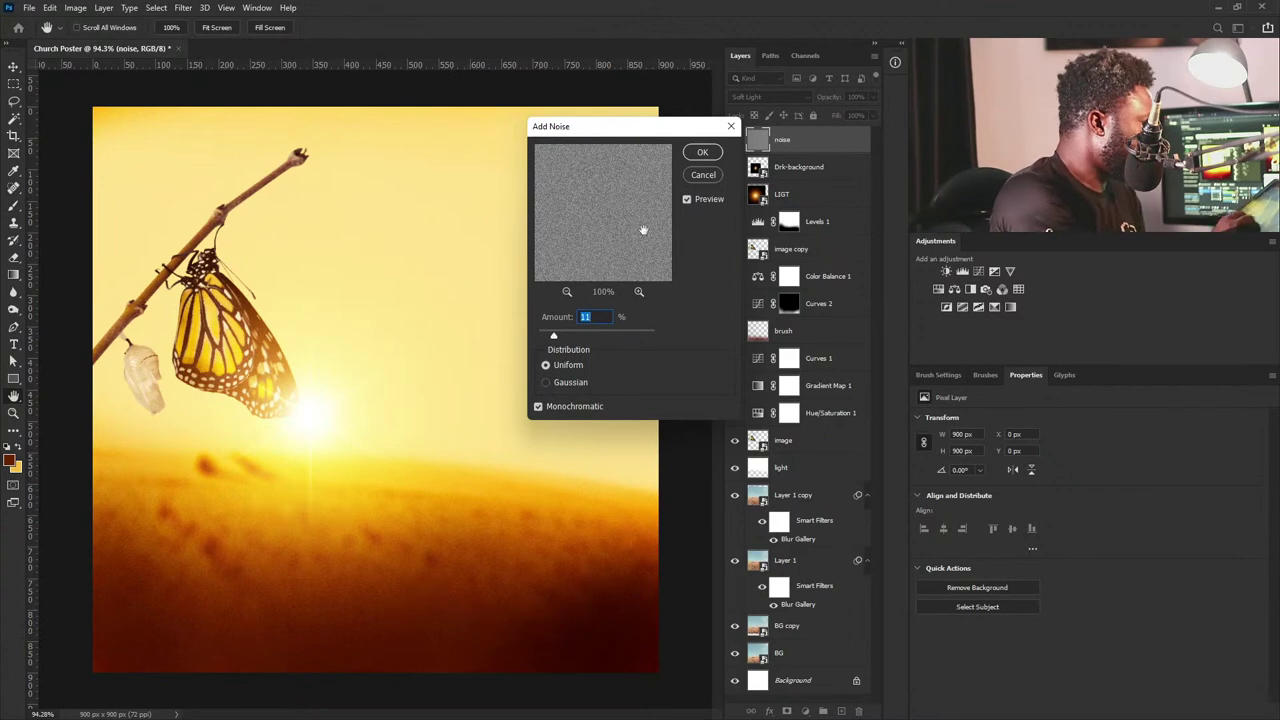
left_click(548, 338)
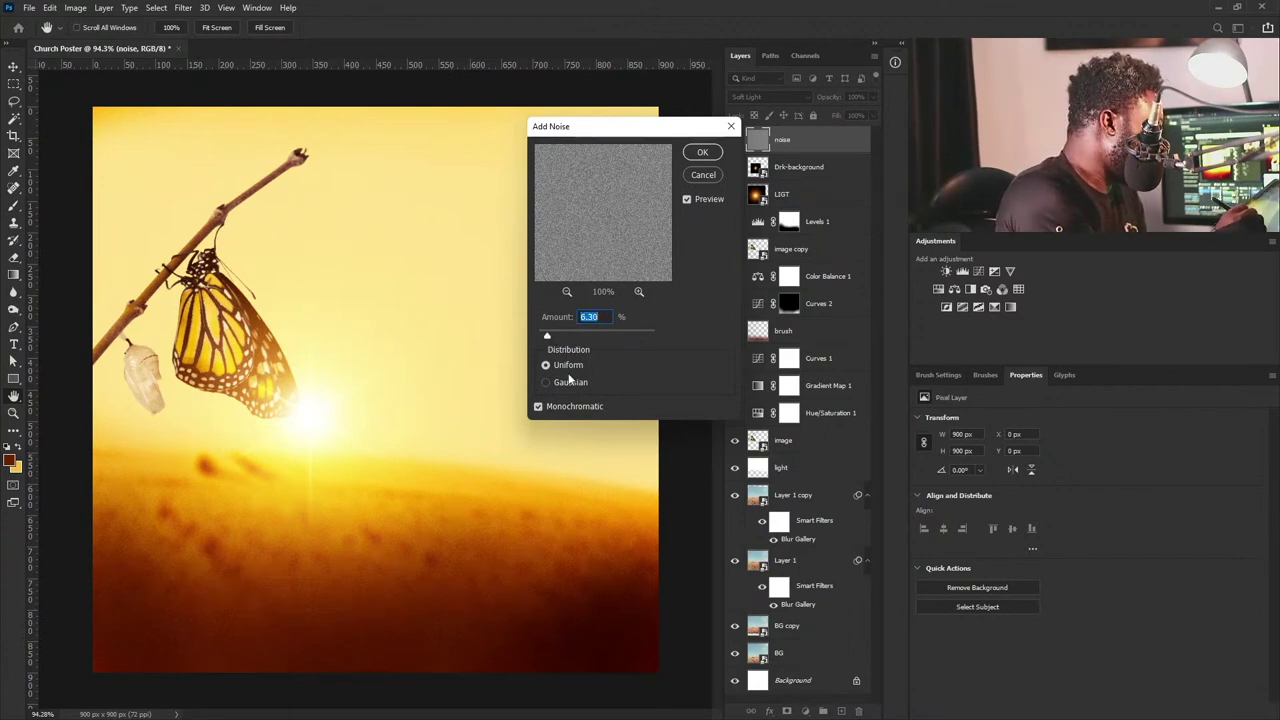
left_click(702, 152)
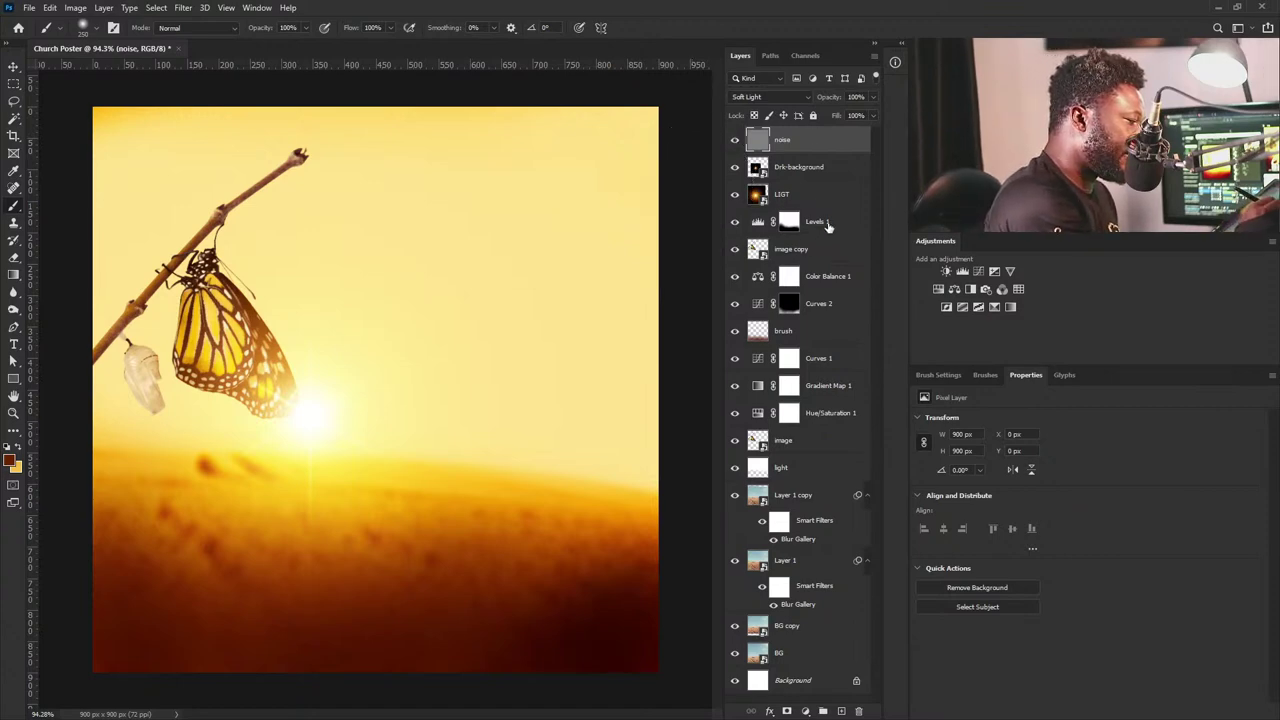
Move Color Balance 1 to the top of the layer stack and set its Highlights to Cyan-Red +6 and Yellow-Blue -2.
left_click_drag(823, 283, 818, 132)
left_click(762, 142)
left_click(1018, 420)
left_click(1020, 447)
mouse_move(1063, 500)
left_mouse_down()
mouse_move(1111, 491)
mouse_move(1063, 491)
mouse_move(1078, 495)
left_mouse_up()
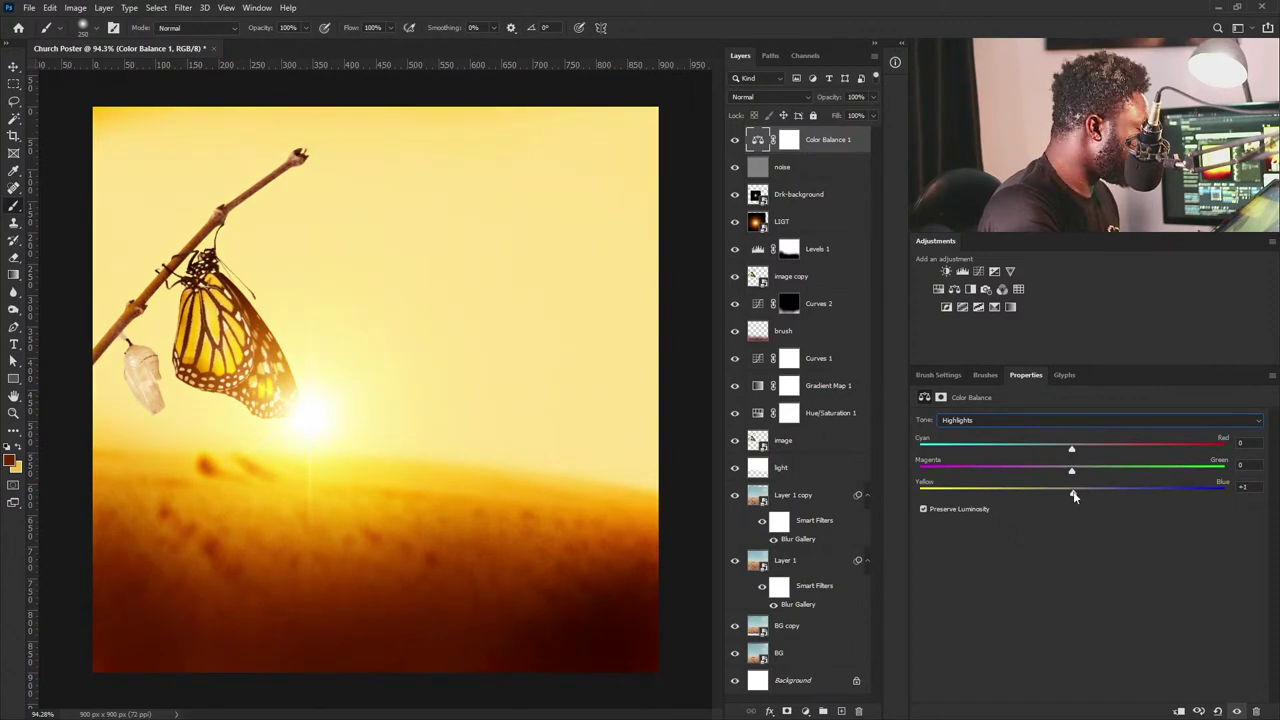
left_click_drag(1073, 451, 1082, 451)
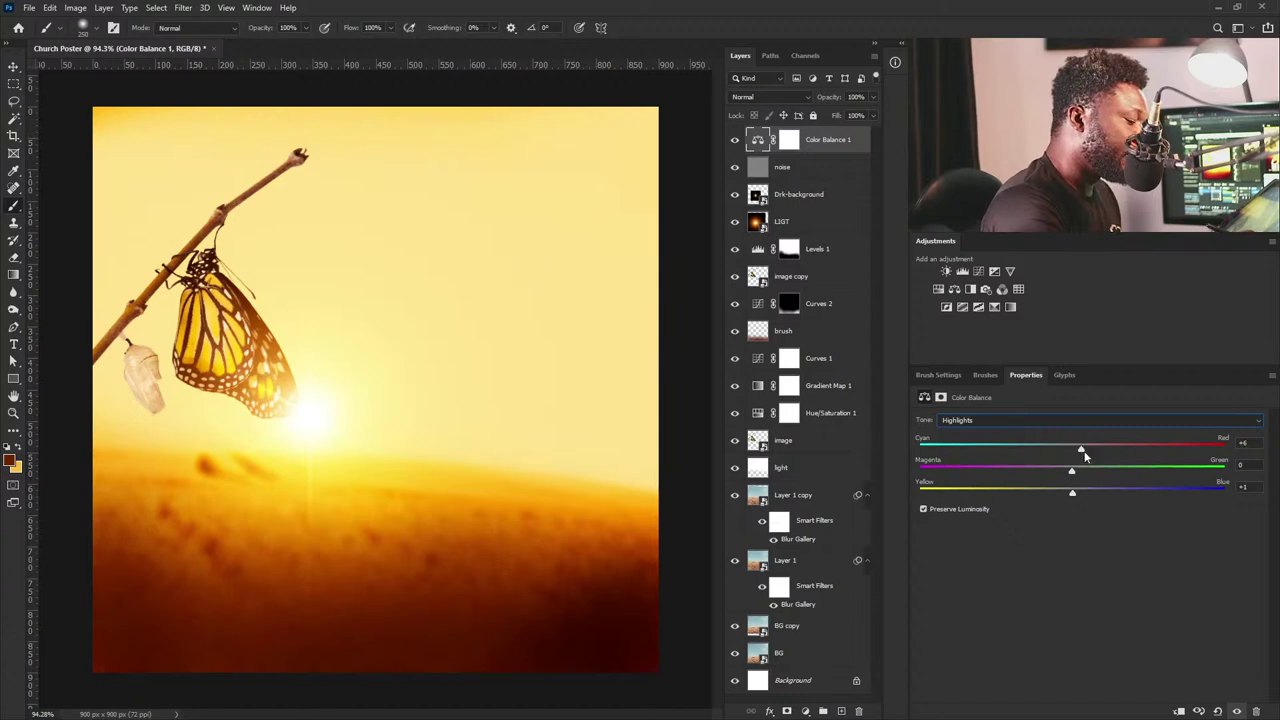
left_click_drag(1072, 493, 1069, 499)
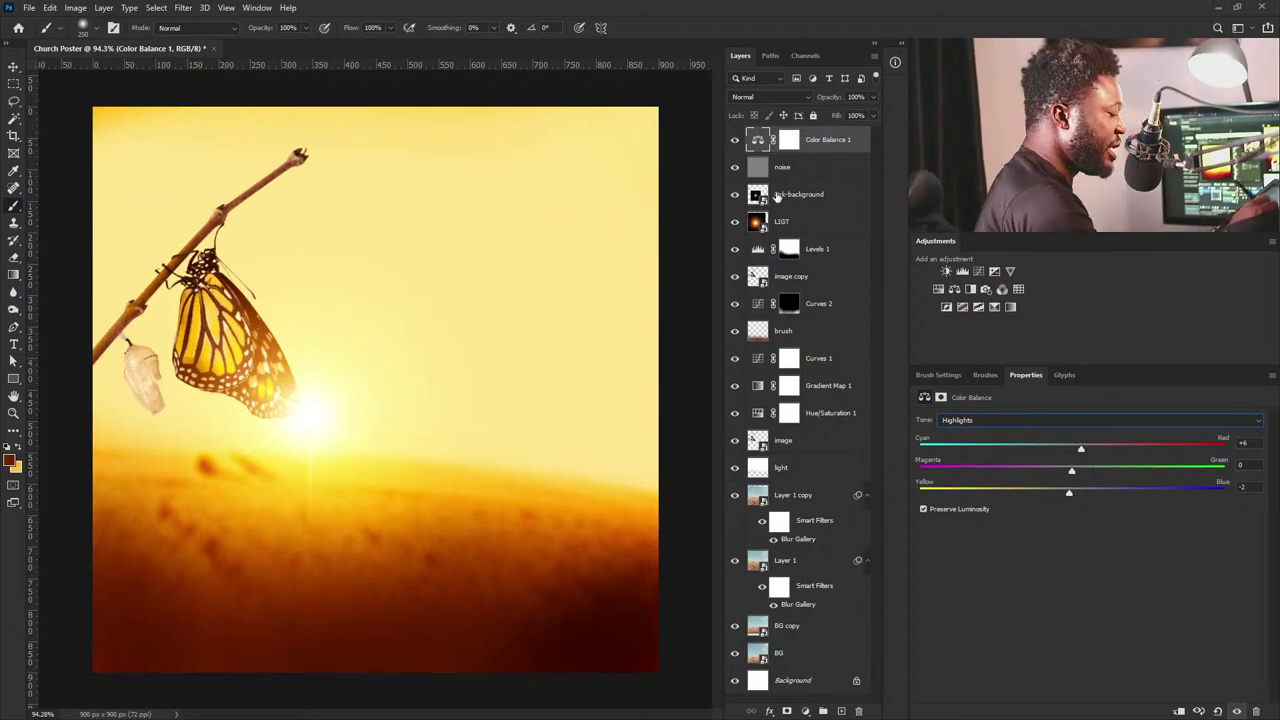
Group all layers from Color Balance 1 down to BG, leaving the Background layer out.
left_click(806, 659, "shift")
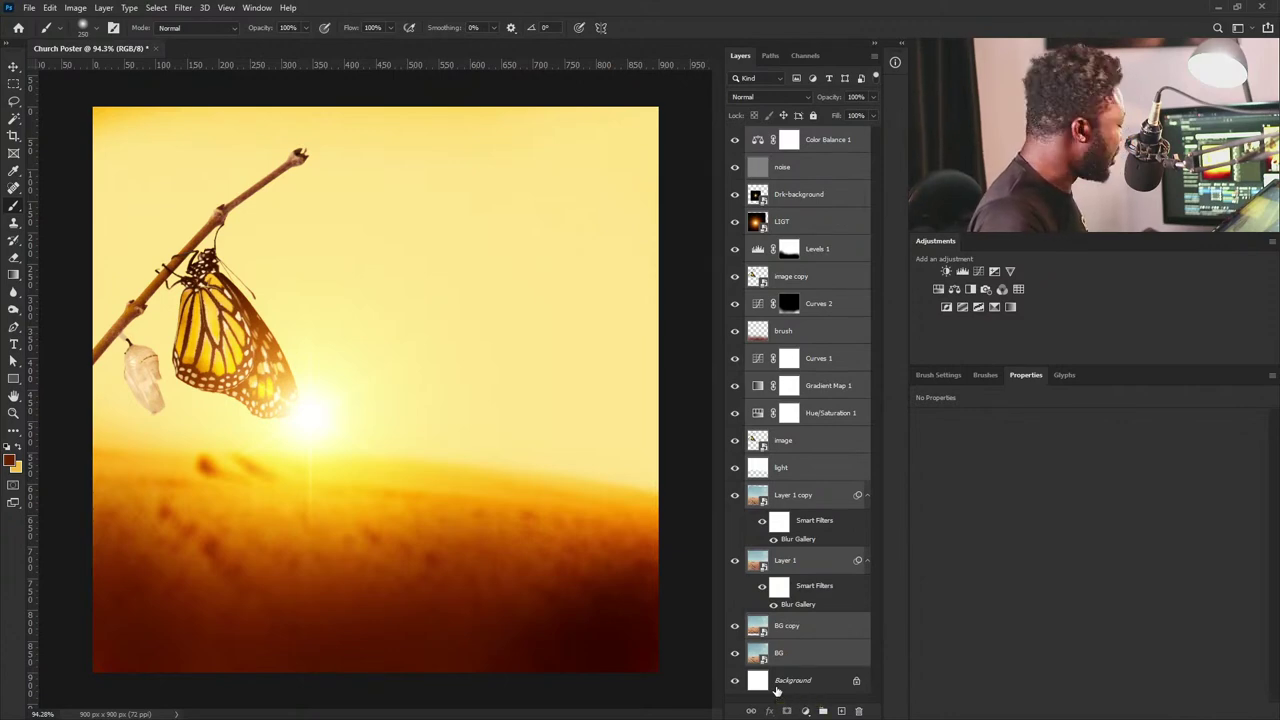
key("ctrl+g")
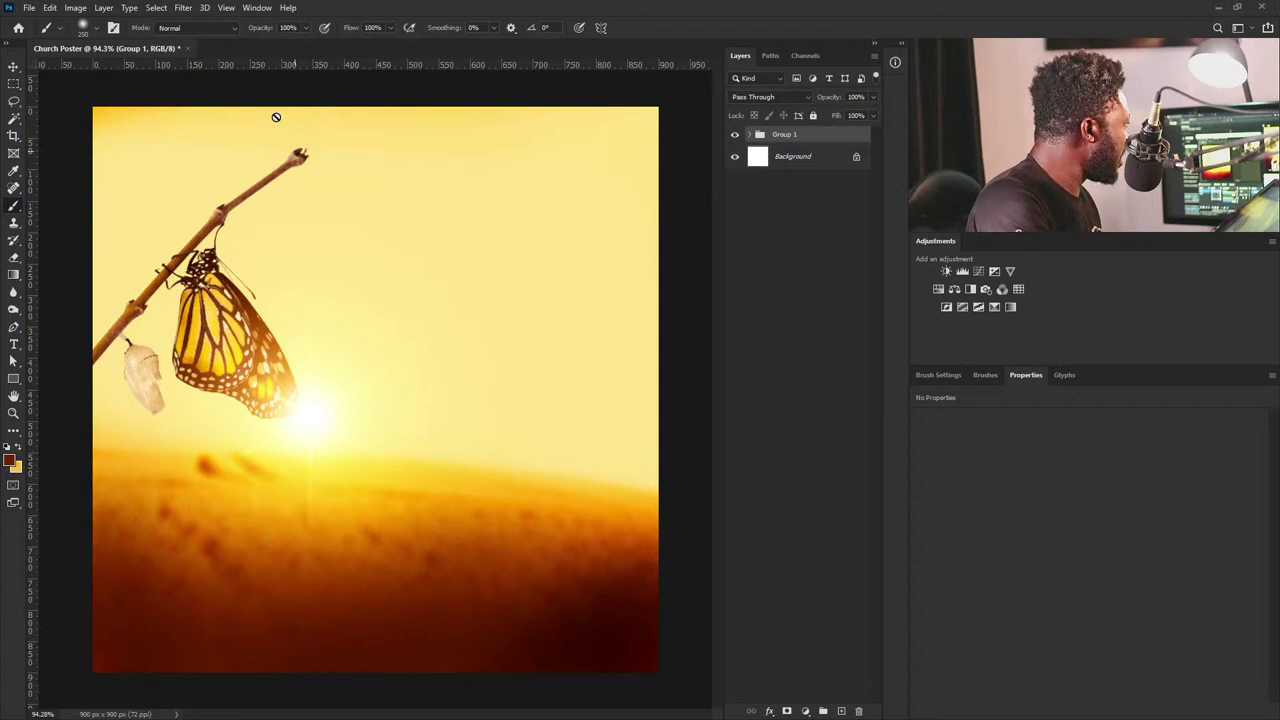
Add the text "Power Generation" on the field below the sun glow and scale it up to about 271%.
left_click(14, 344)
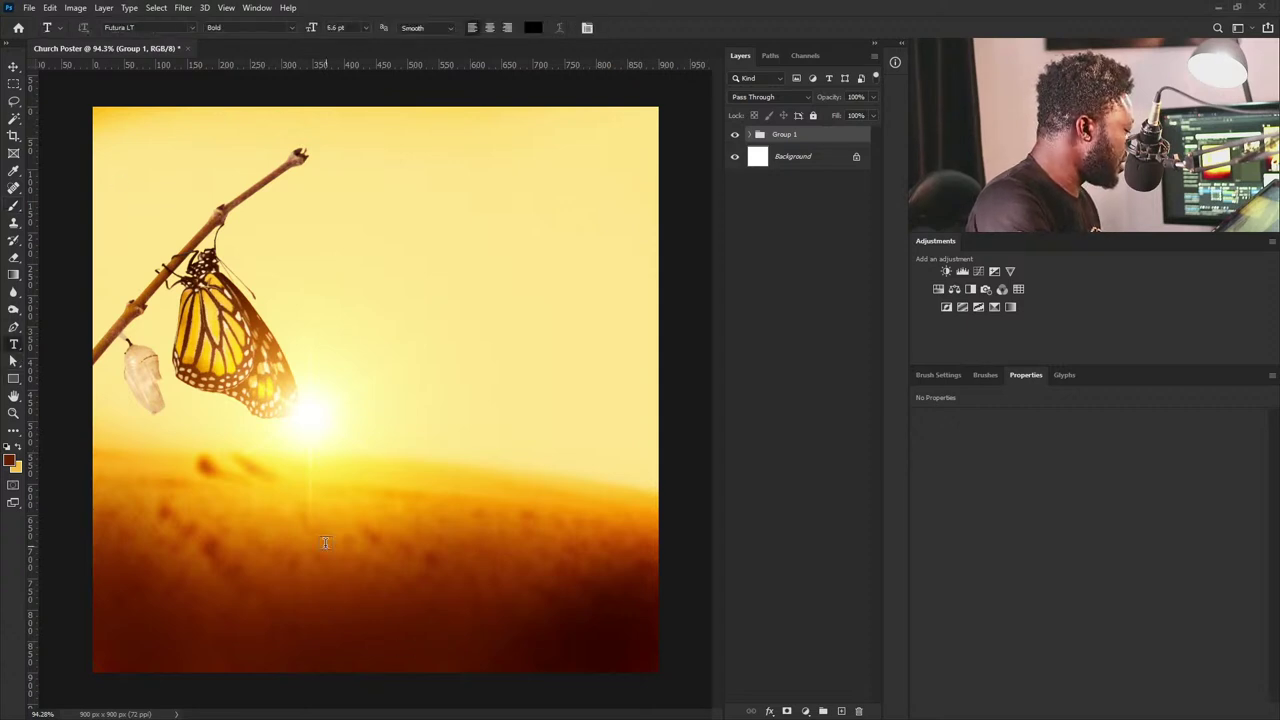
left_click(298, 517)
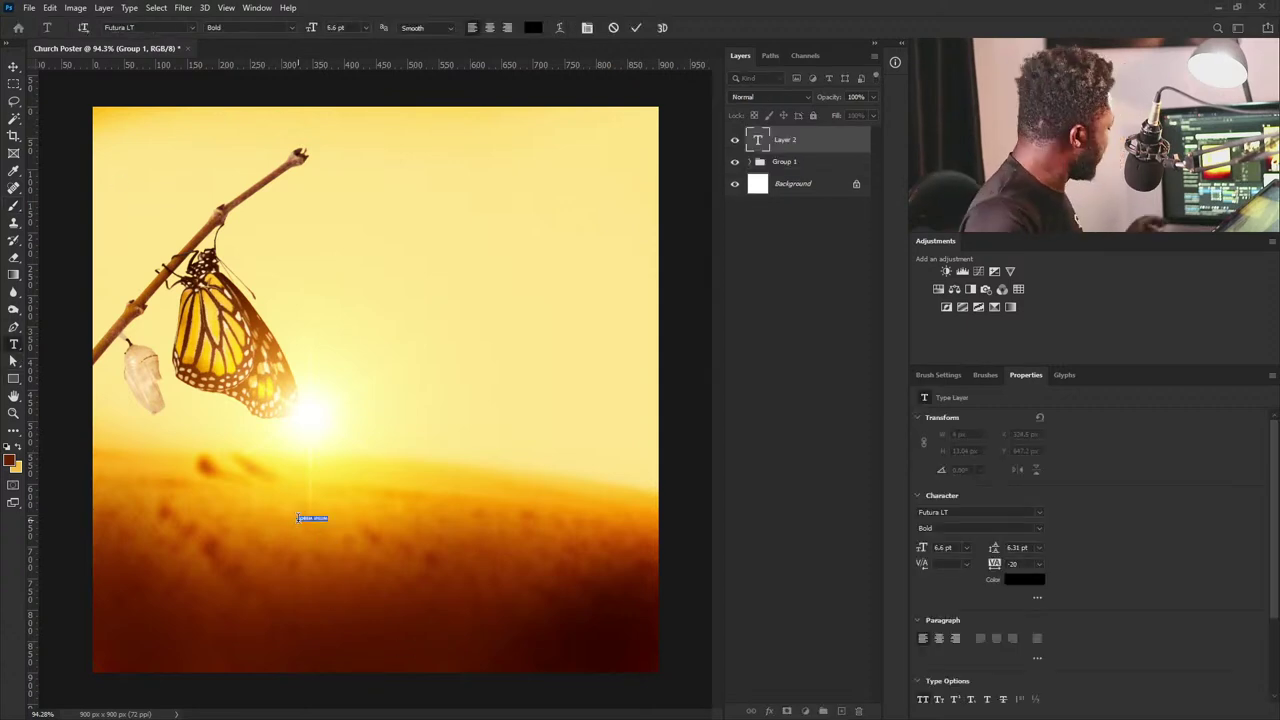
type("Power Generation")
left_click(13, 66)
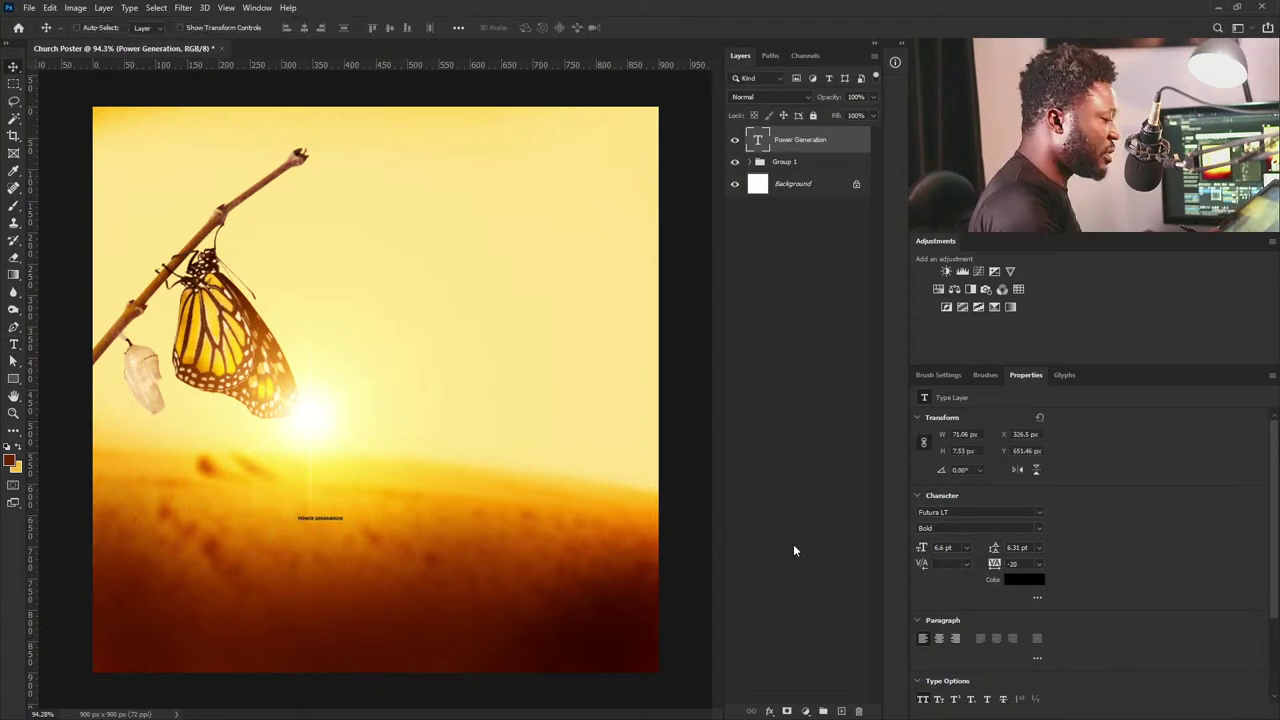
key("ctrl+t")
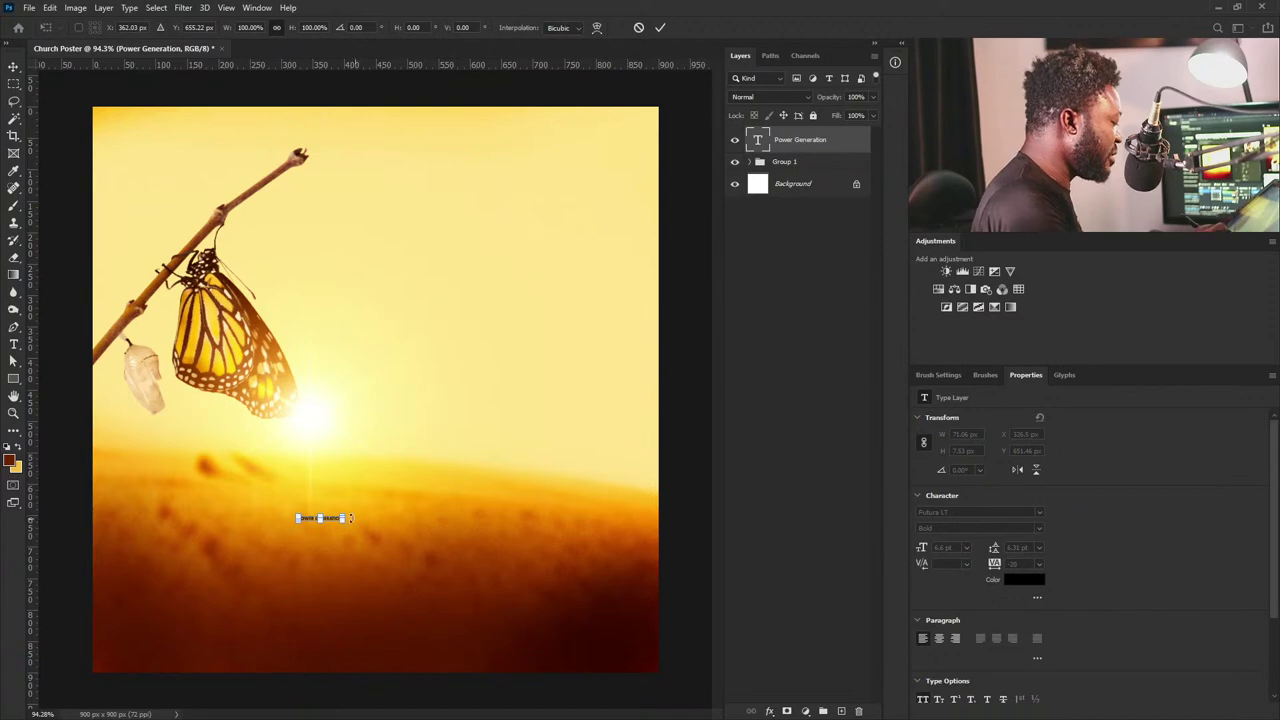
left_click_drag(345, 514, 423, 471)
key("Return")
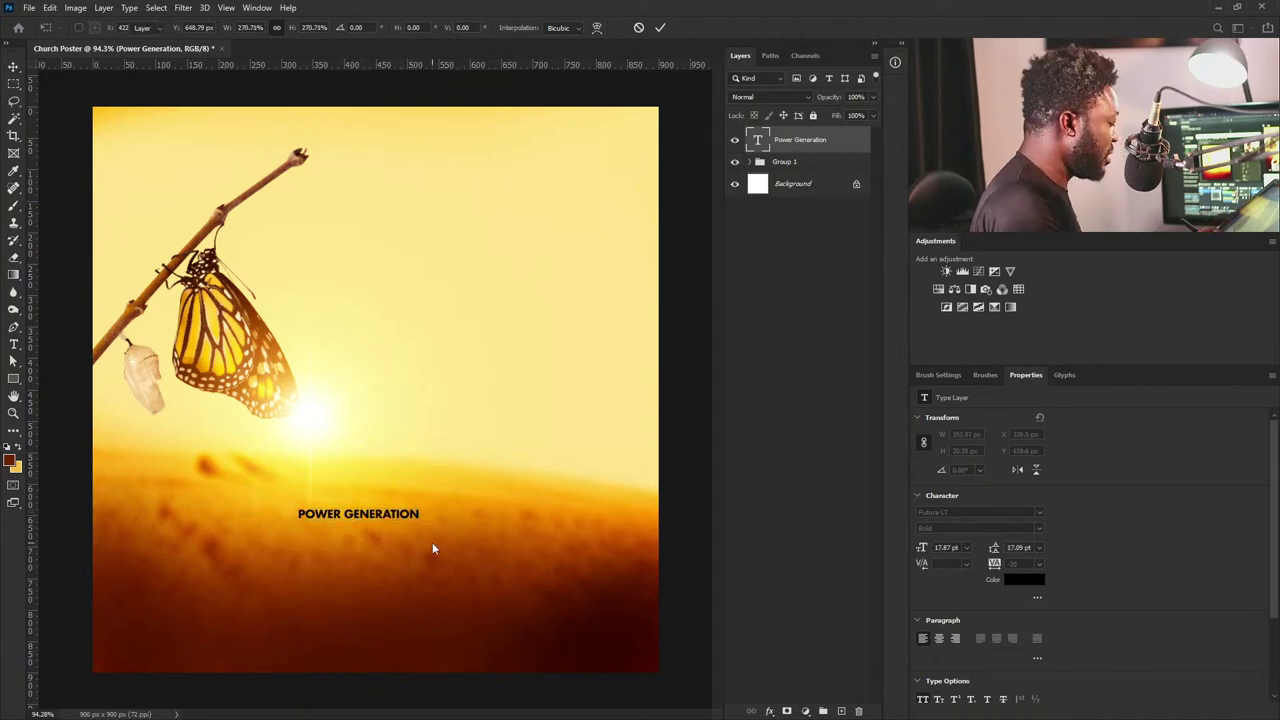
Change the font of the Power Generation text to Hoefler Text.
left_click(1040, 513)
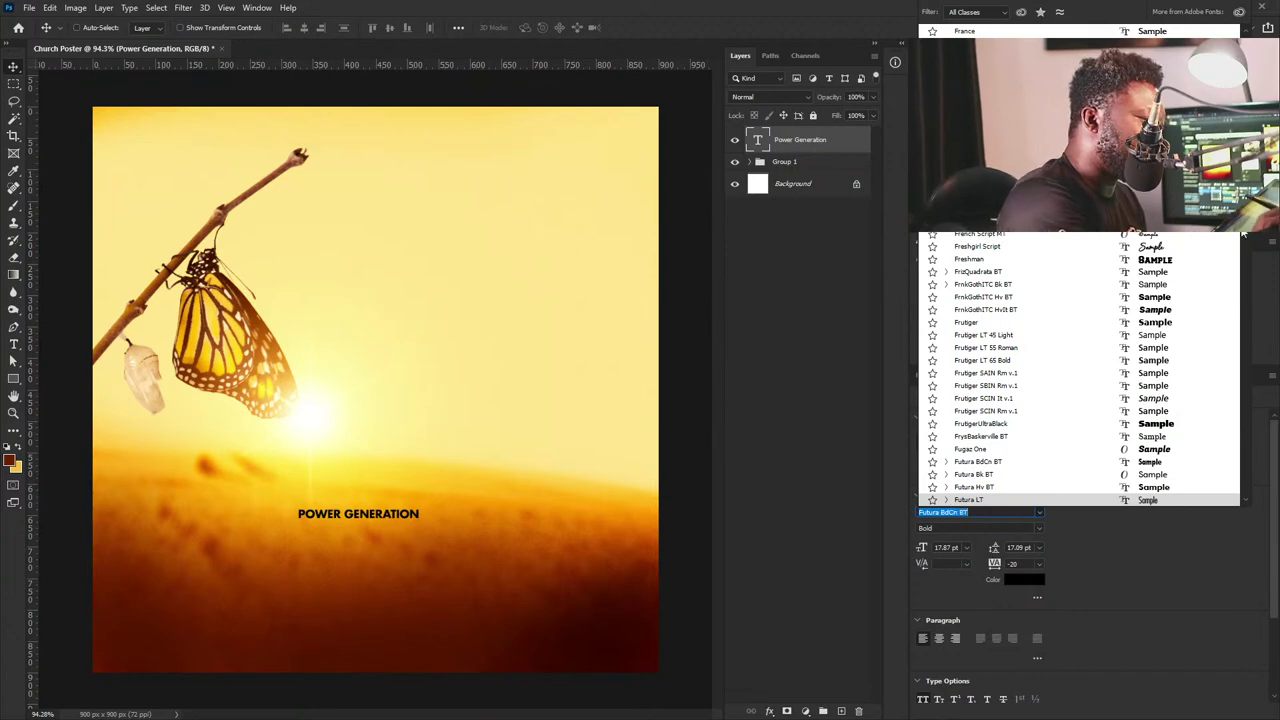
scroll(1080, 370, "up", 10)
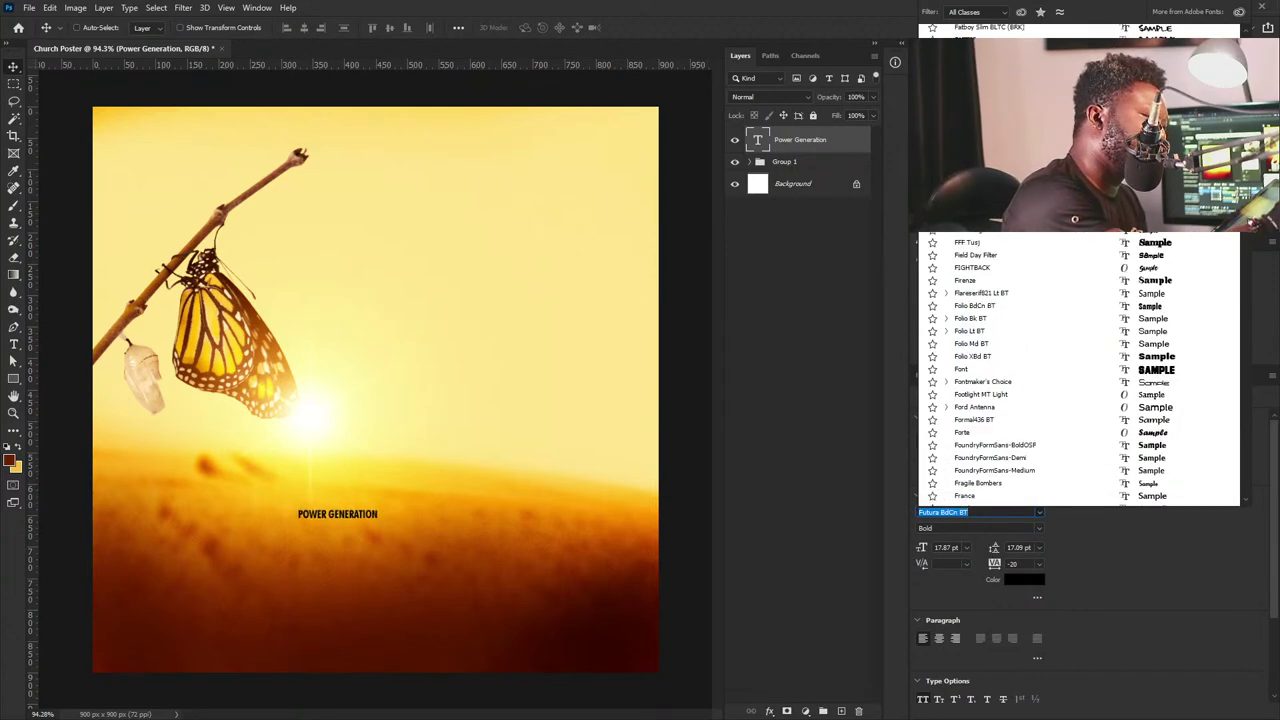
scroll(1080, 370, "up", 15)
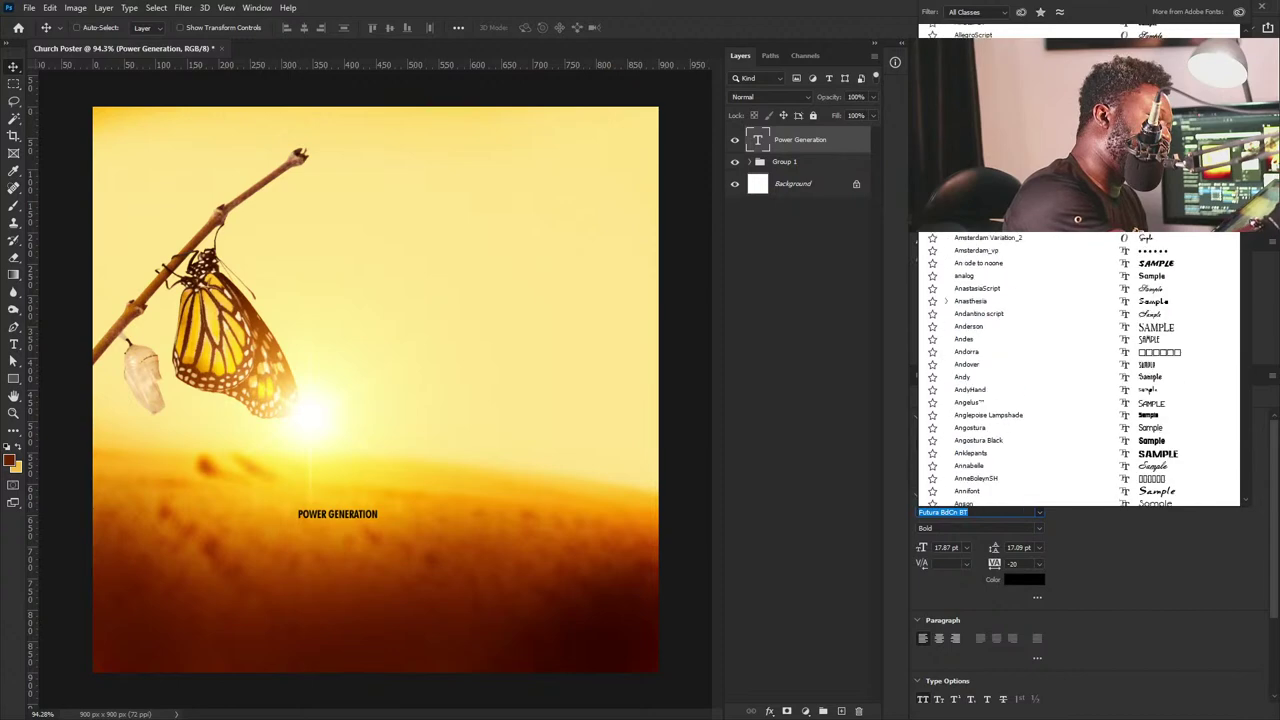
type("Hoefler Text")
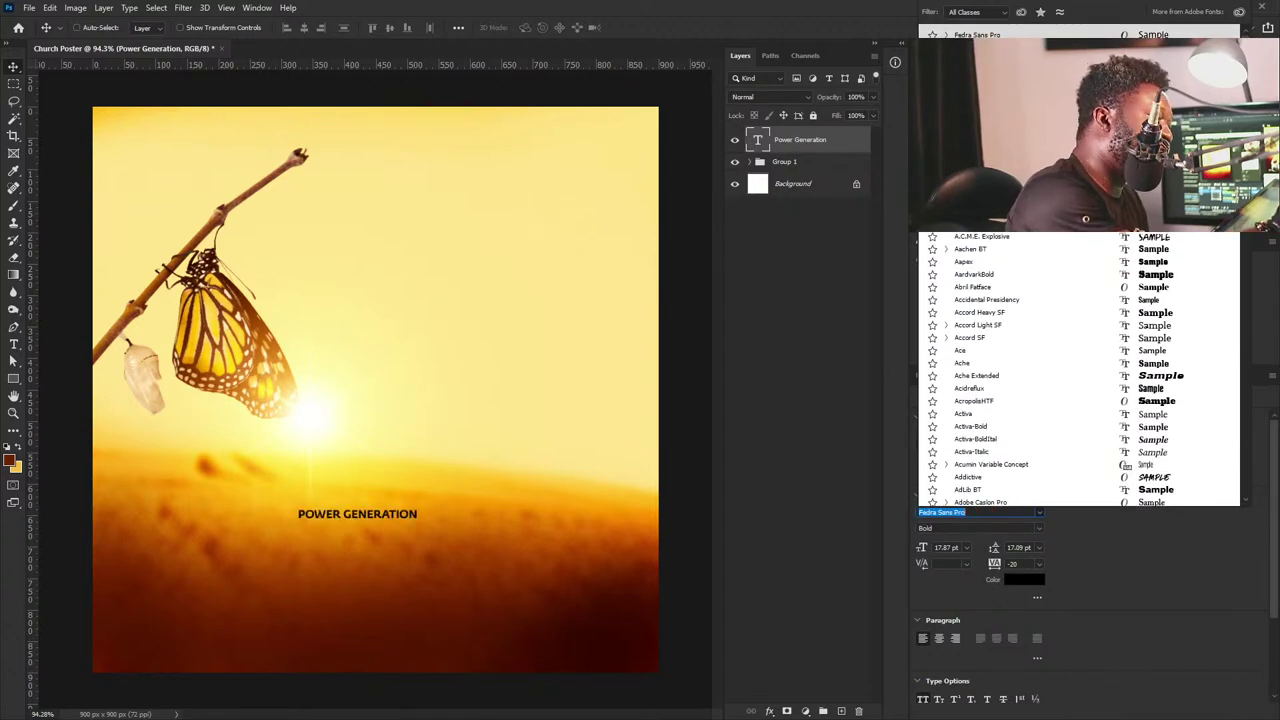
key("Return")
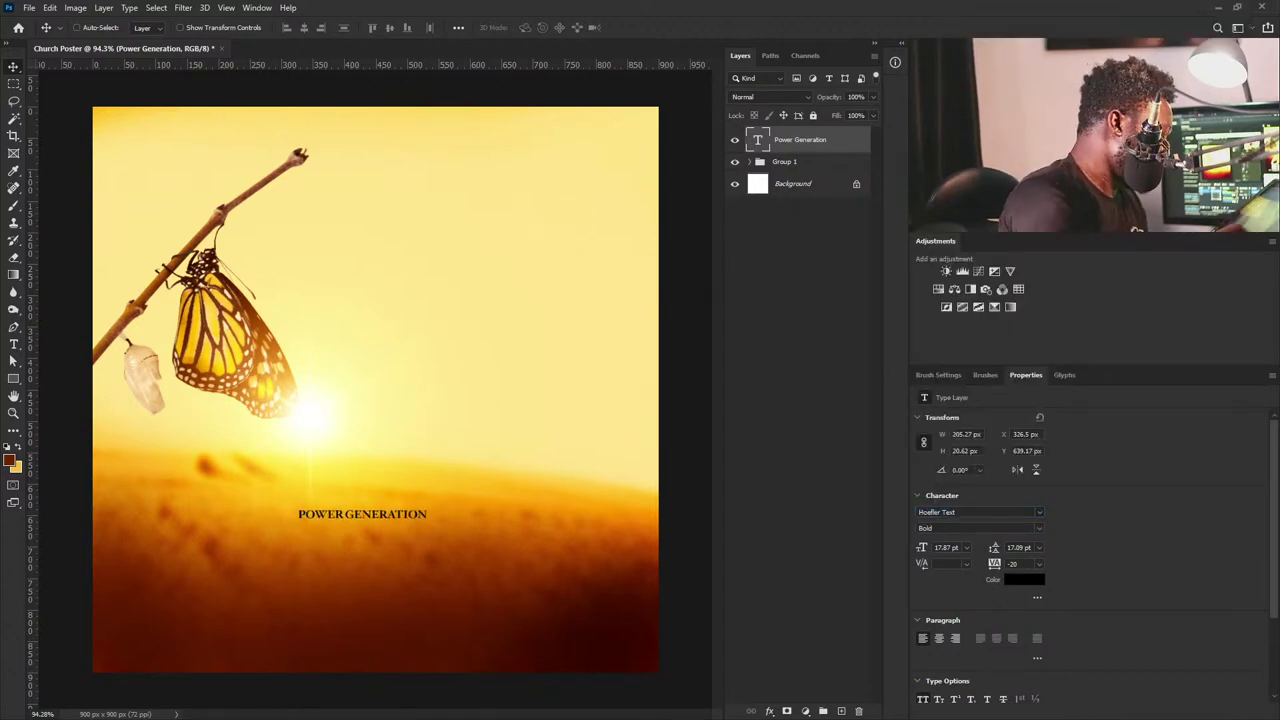
Set the Power Generation text's color to white (ffffff) and its font style to Roman.
left_click(1023, 582)
type("ffffff")
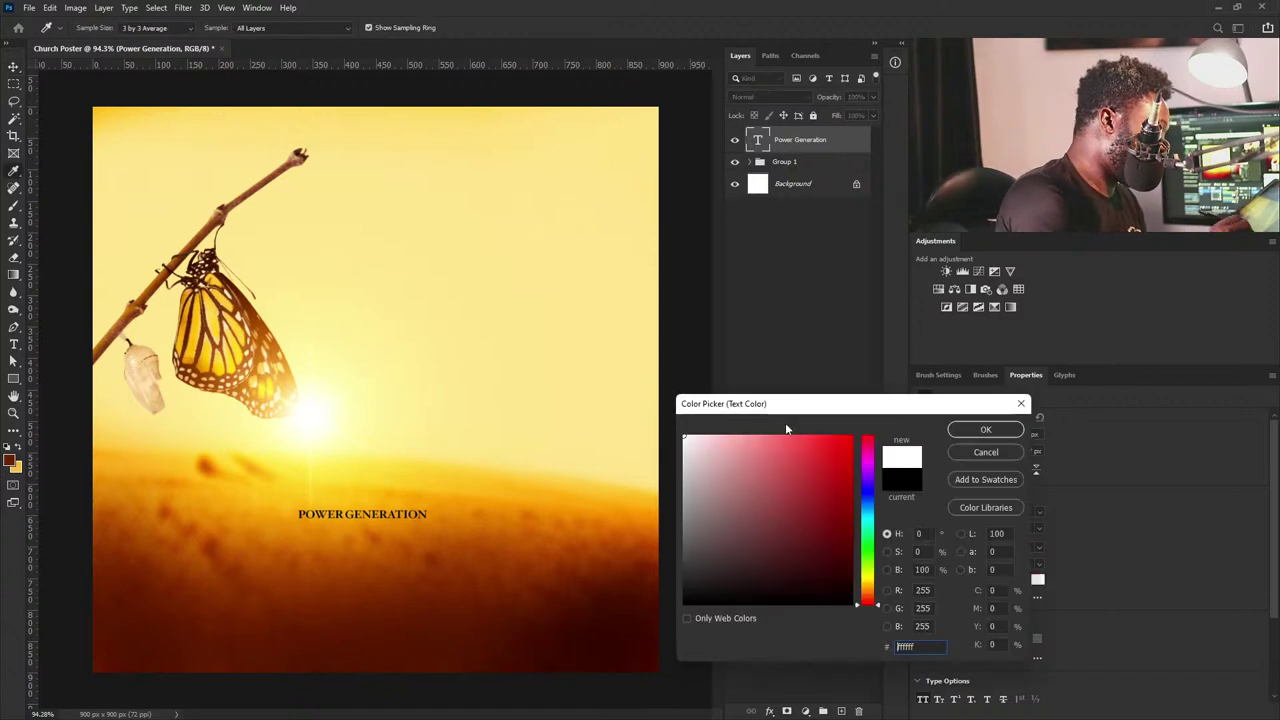
left_click(982, 430)
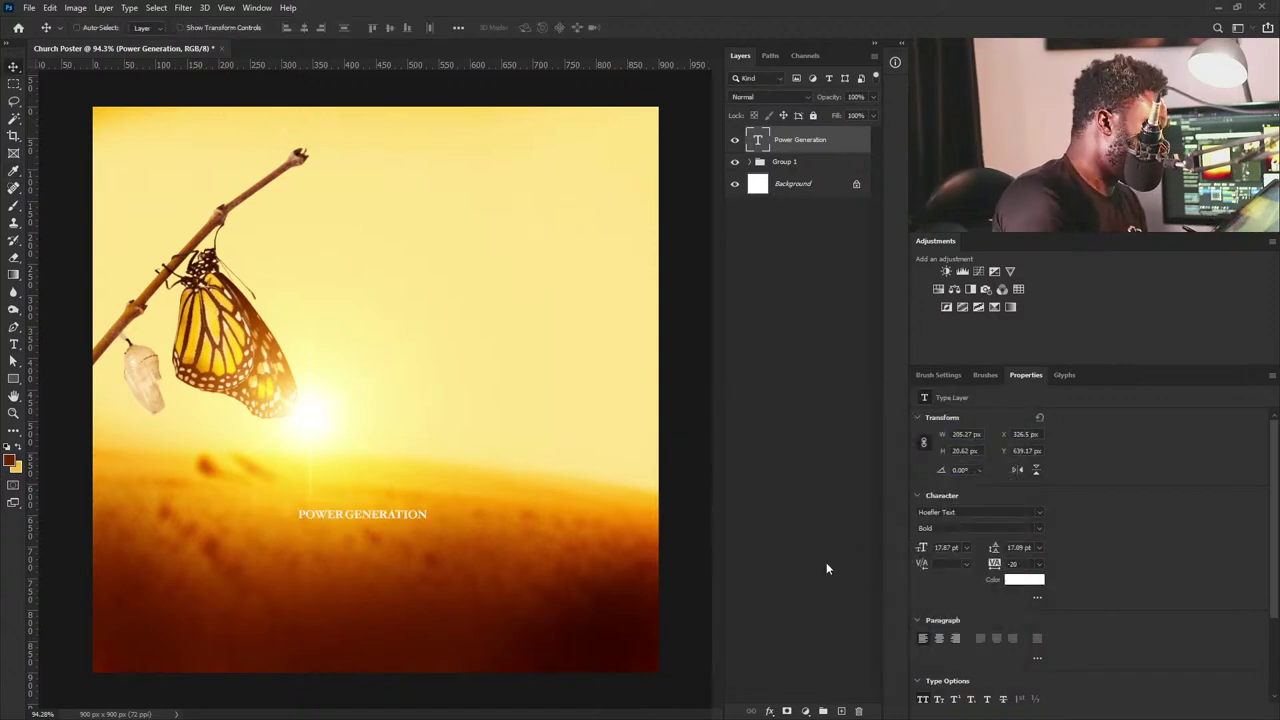
left_click(1038, 528)
left_click(1000, 272)
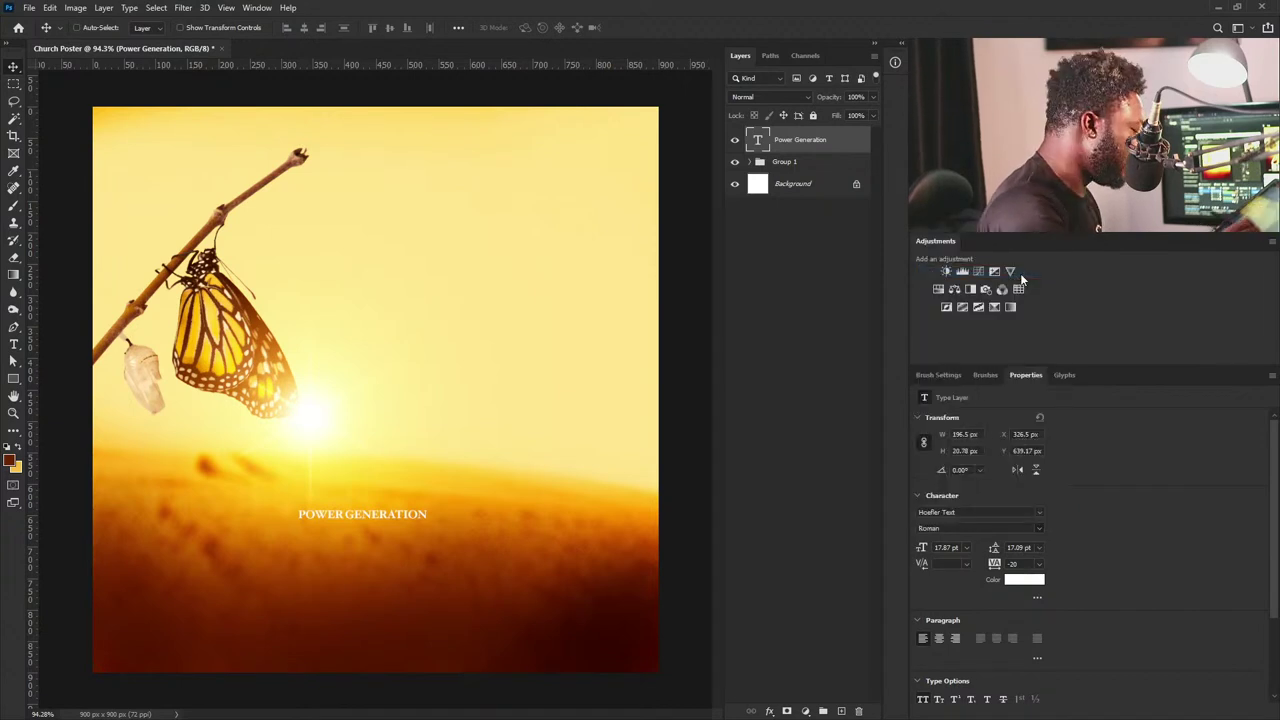
Move the Power Generation text slightly lower on the field and set its tracking to 100.
left_click_drag(415, 513, 385, 555)
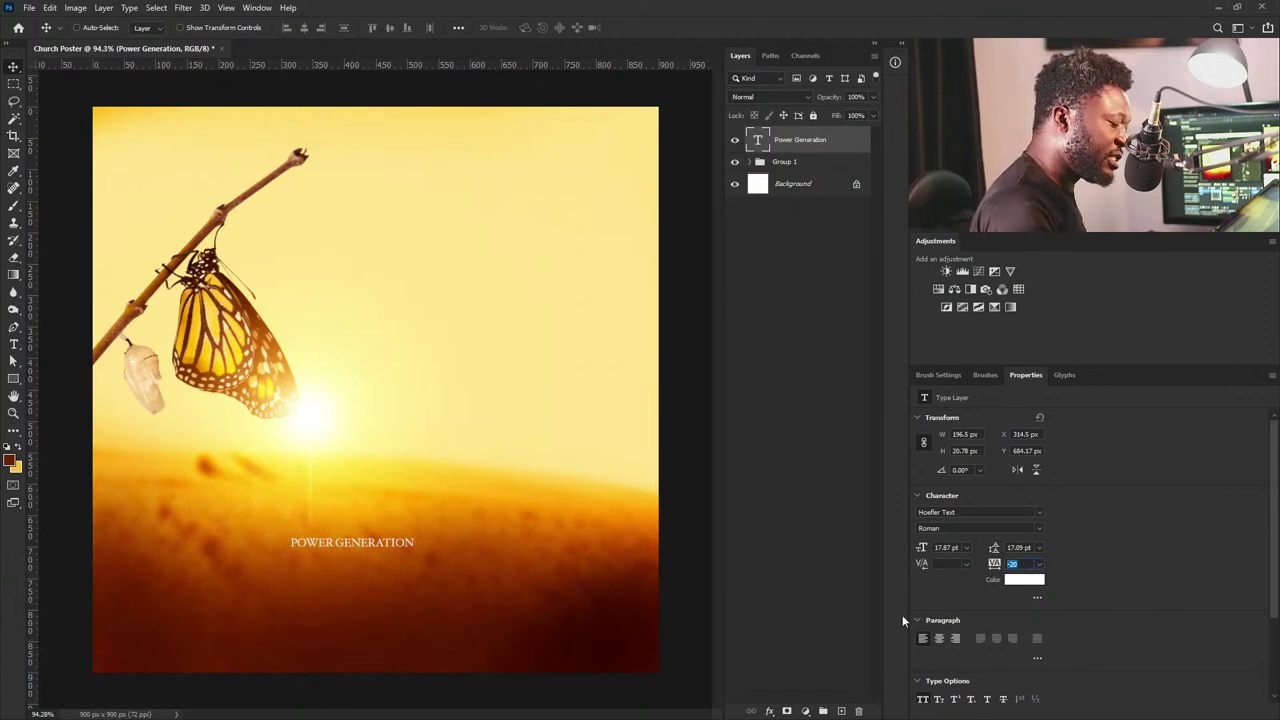
type("0")
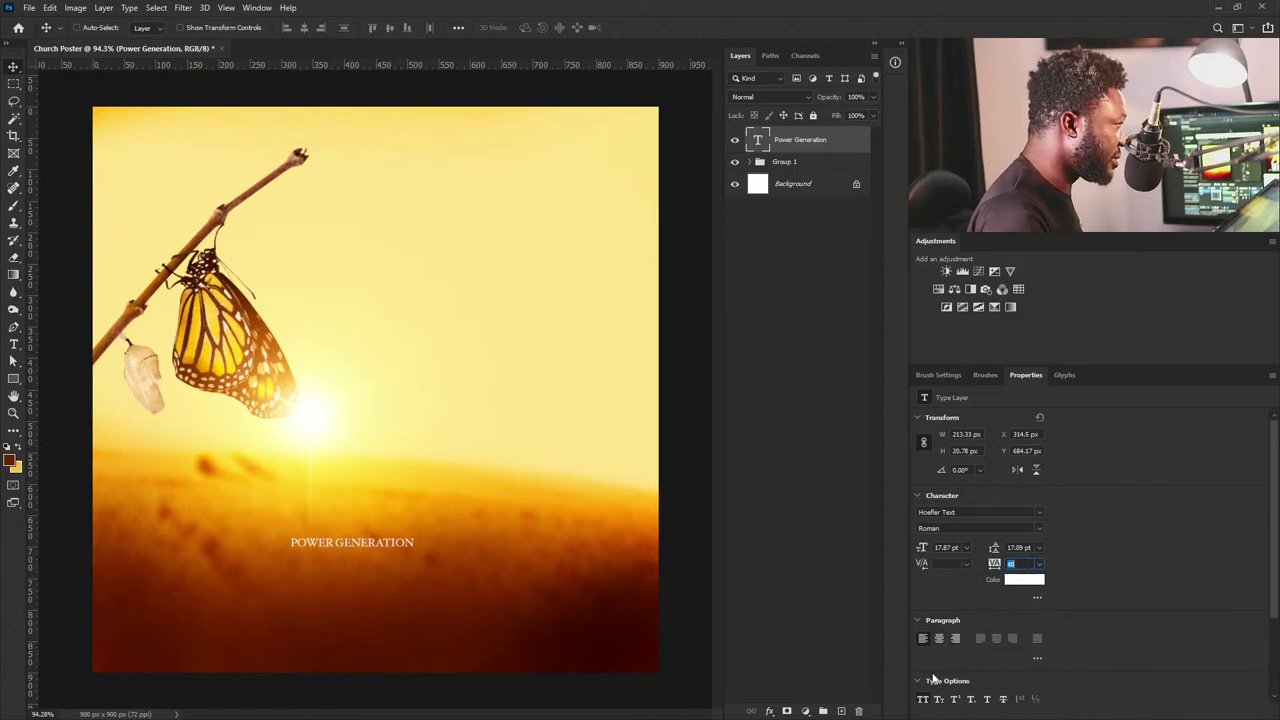
key("Return")
key("Up")
key("Up")
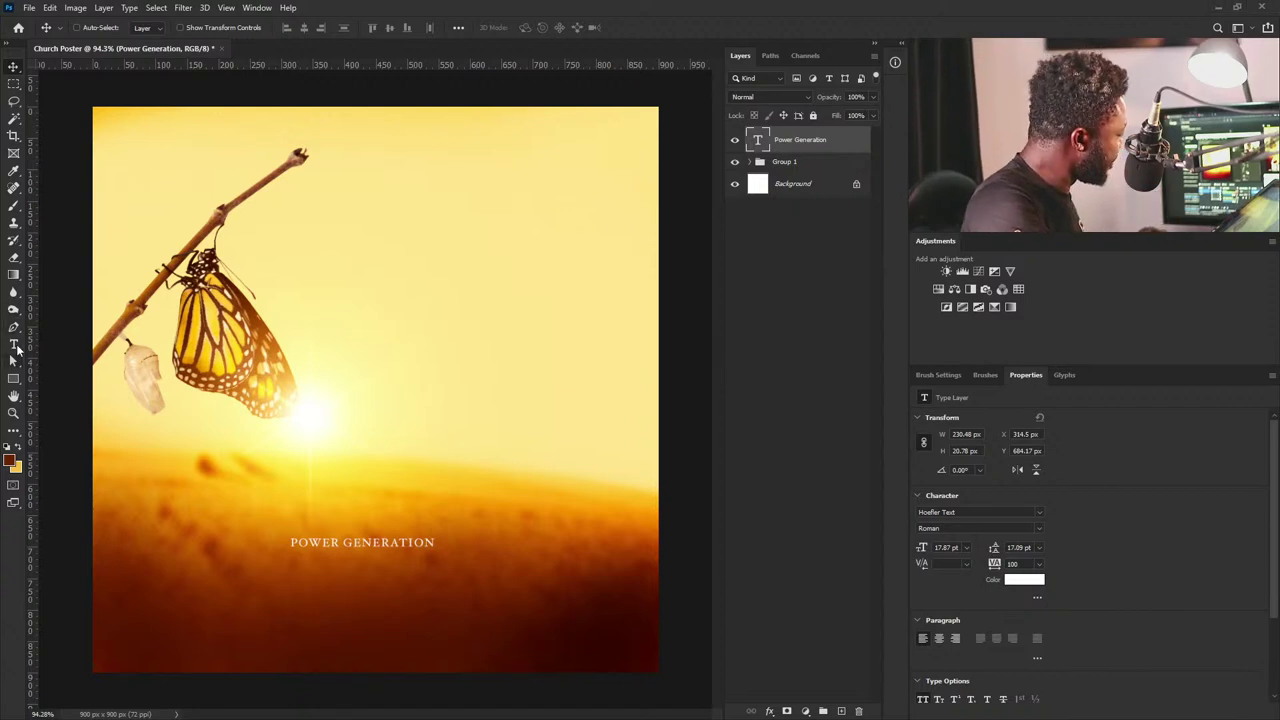
Add the text "Conference" on the field beside Power Generation and set its font to Alexandra Zeferino Three.
left_click(14, 344)
left_click(489, 561)
key("ctrl+v")
left_click(14, 67)
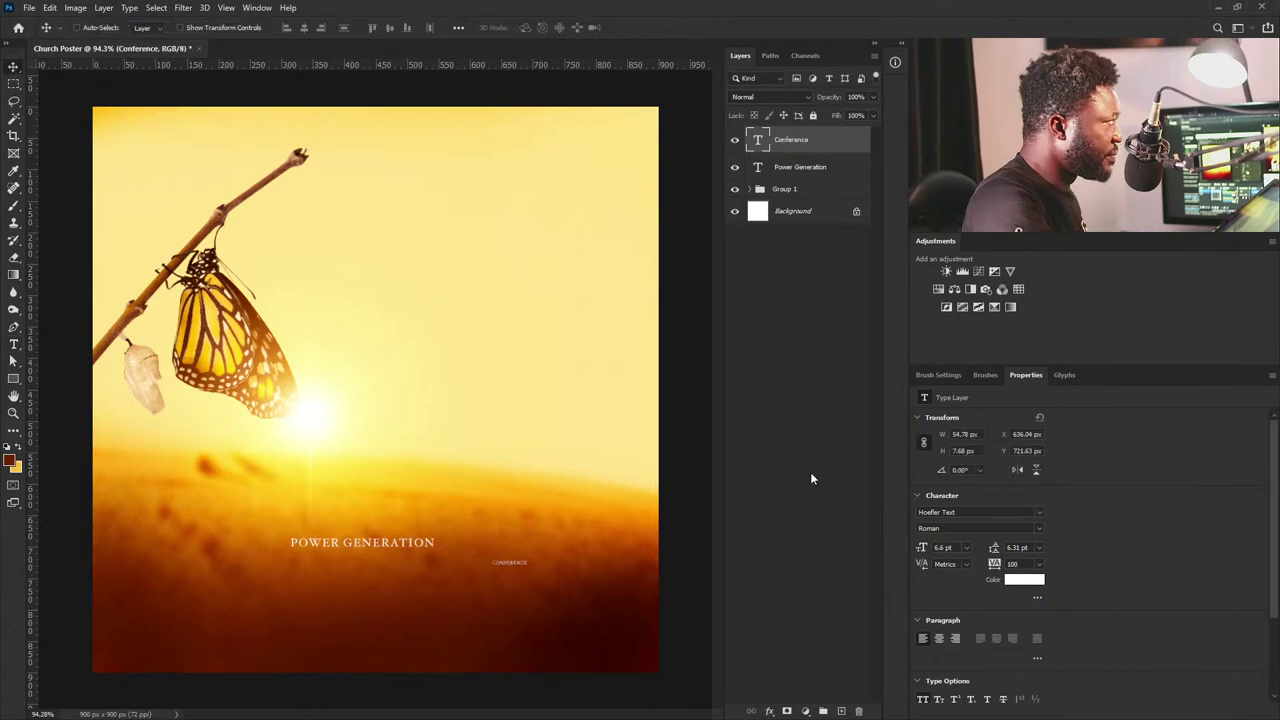
left_click(1039, 512)
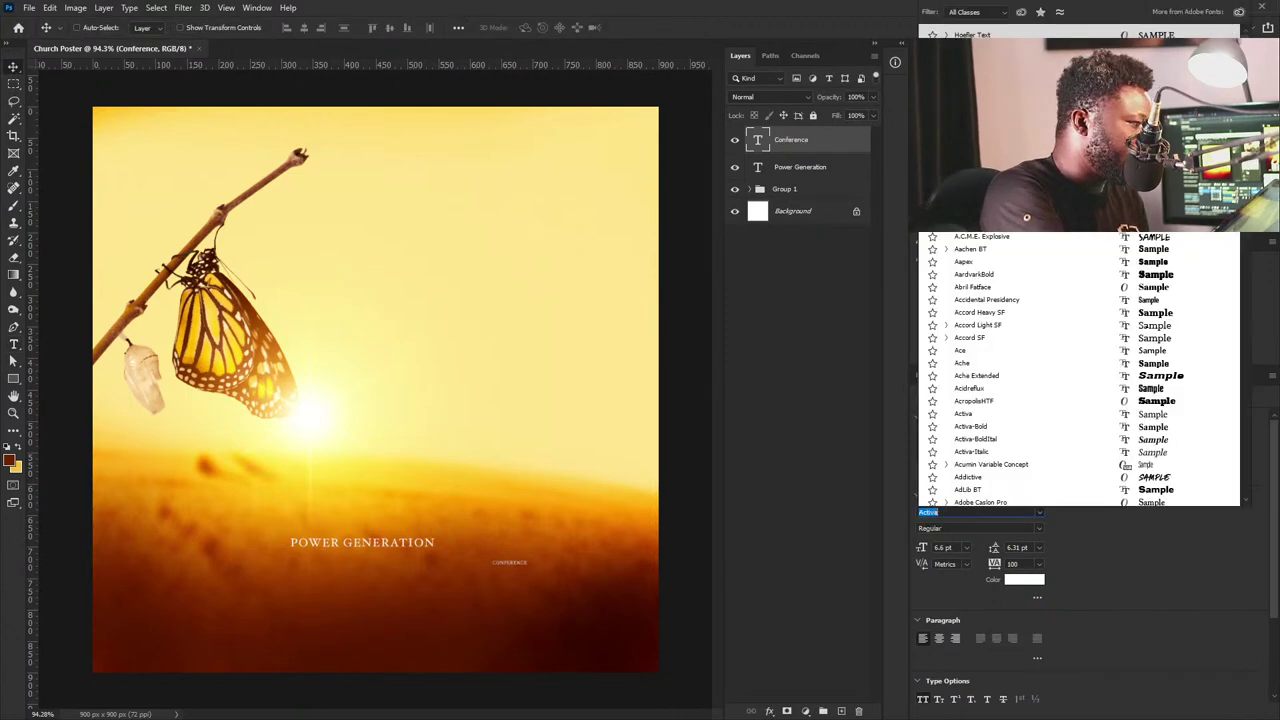
type("Alexandra Zeferino Three")
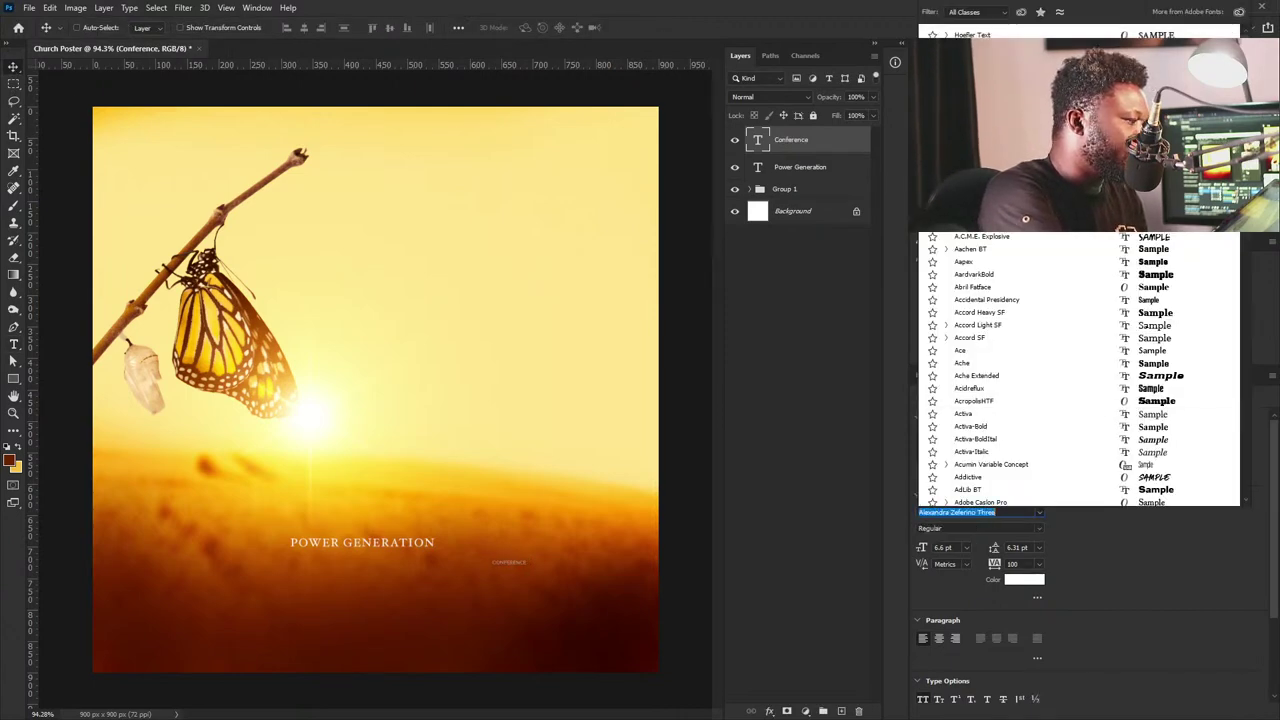
key("Return")
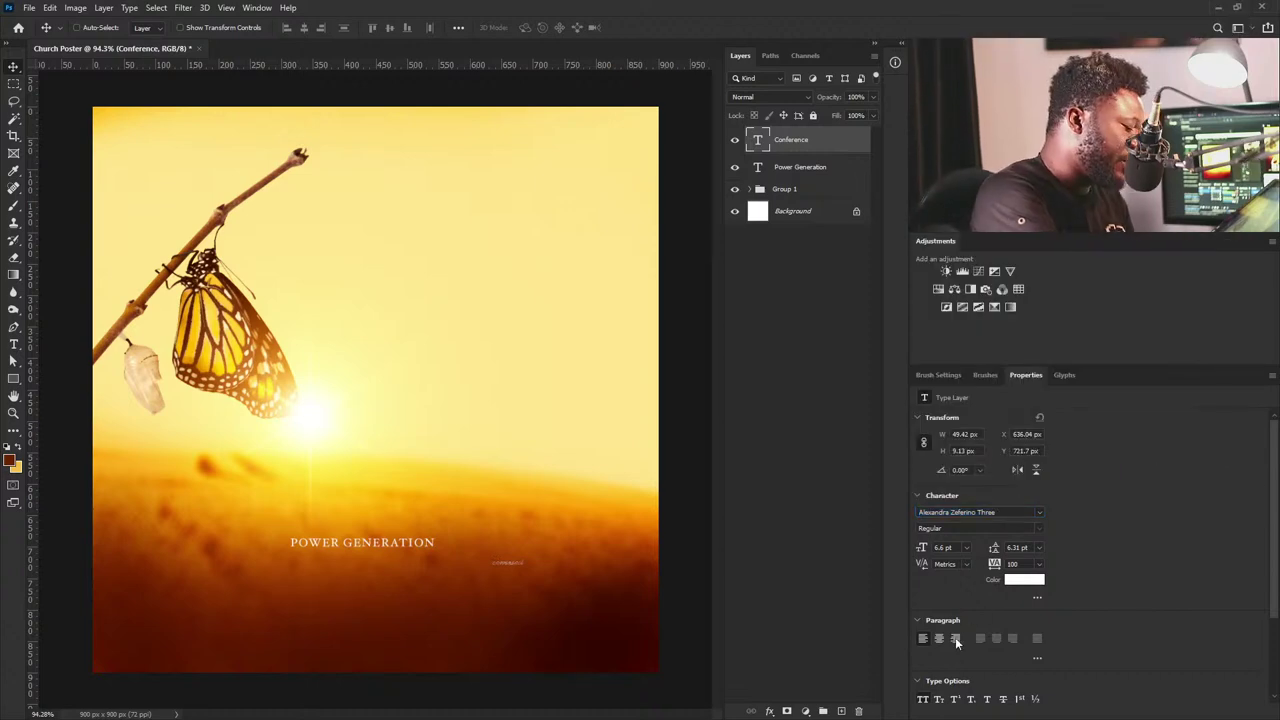
Turn off All Caps for the Conference text, set its size to 30 pt and place it directly after Power Generation.
left_click(923, 699)
left_click(966, 547)
left_click(955, 497)
left_click_drag(532, 566, 475, 550)
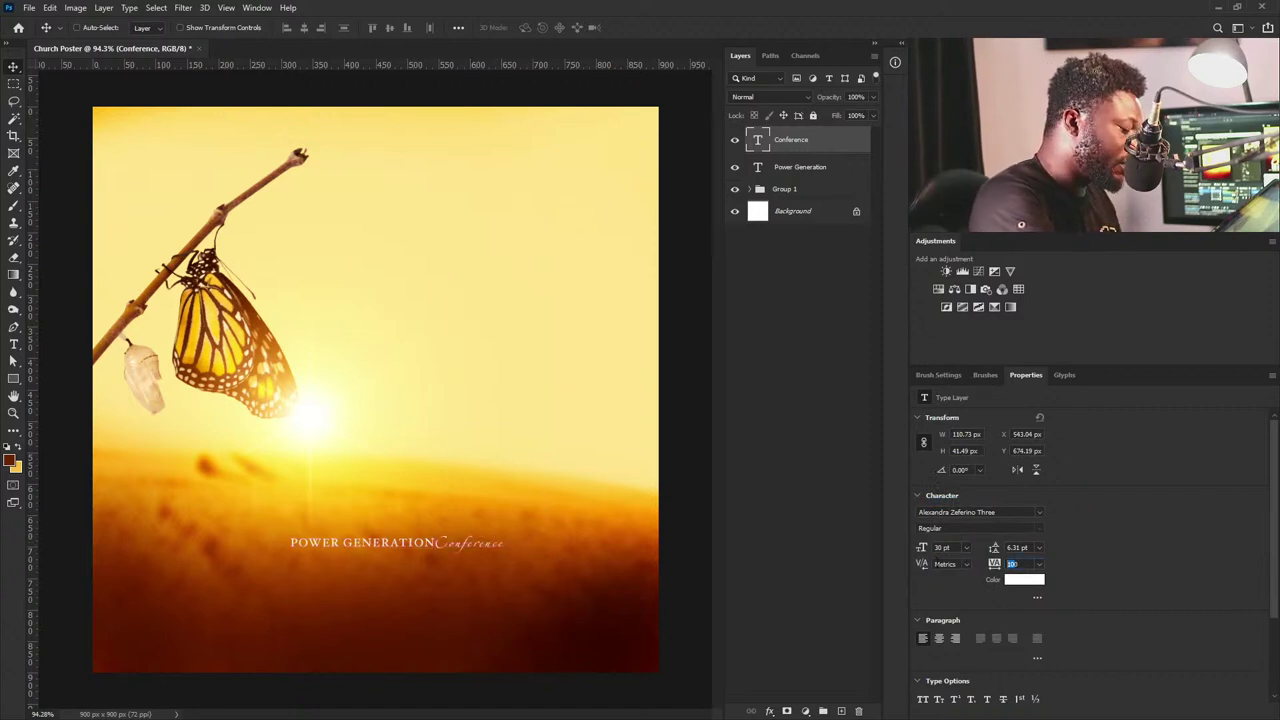
Set the Conference text's tracking to 0 and scale it up to about 38 pt.
type("0")
key("Return")
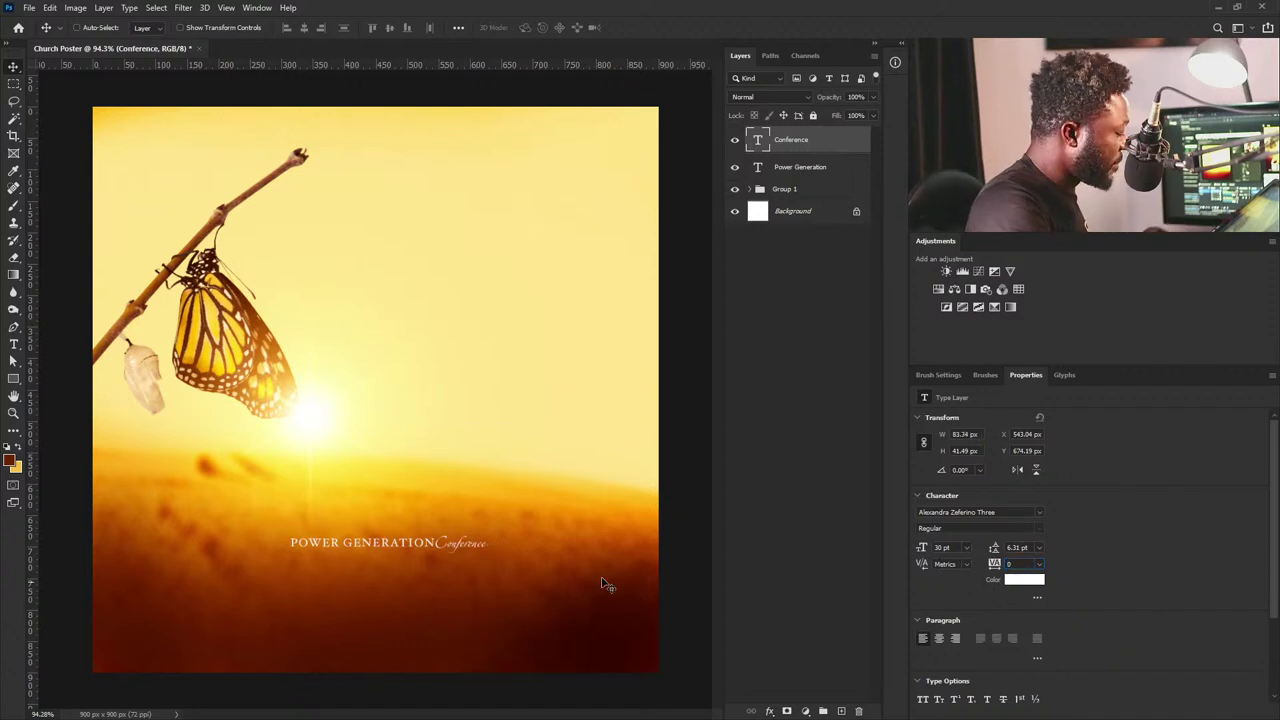
key("ctrl+t")
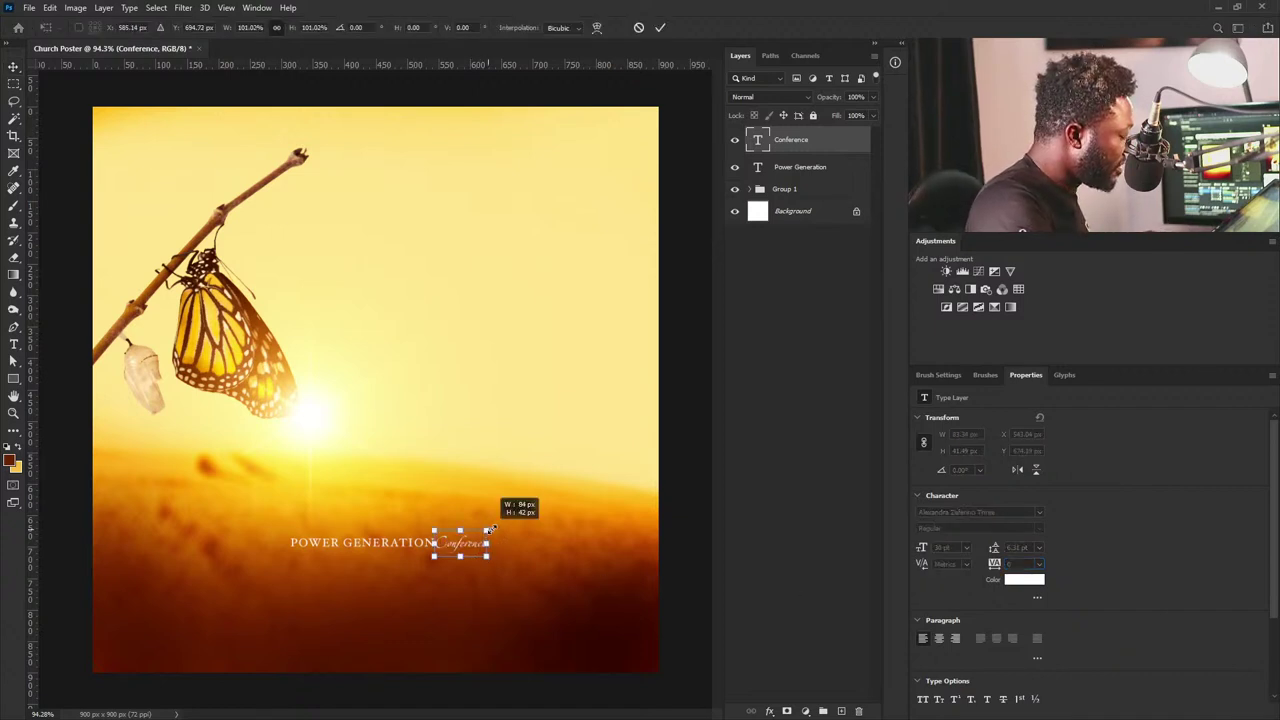
key("Return")
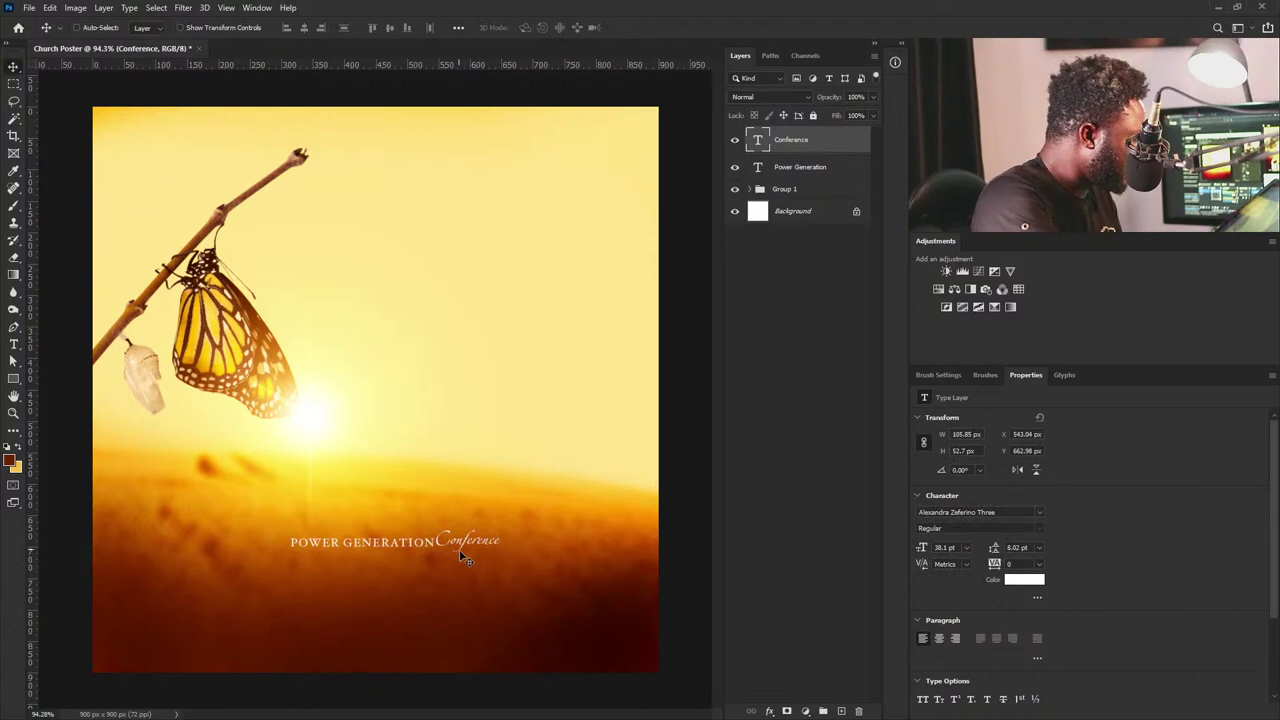
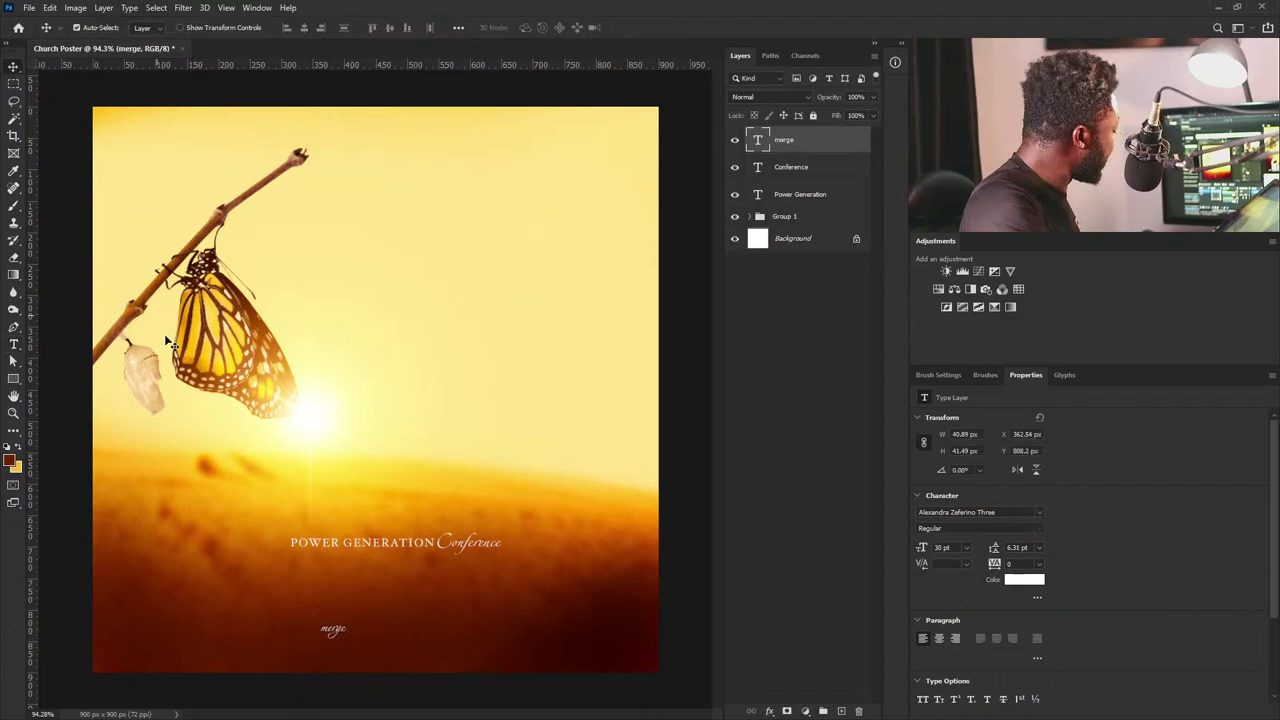
Scale the "merge" text up to about 157 pt, filling the space below the Power Generation Conference line.
key("ctrl+t")
left_click_drag(349, 612, 490, 575)
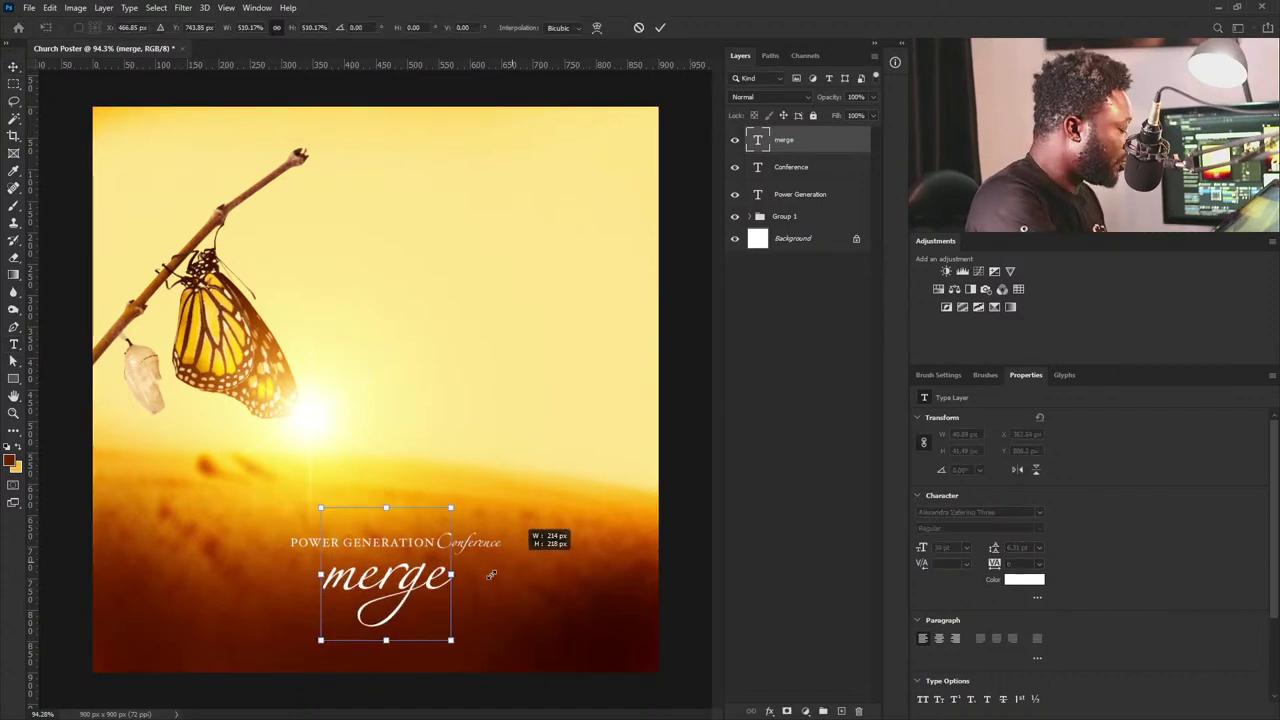
key("Return")
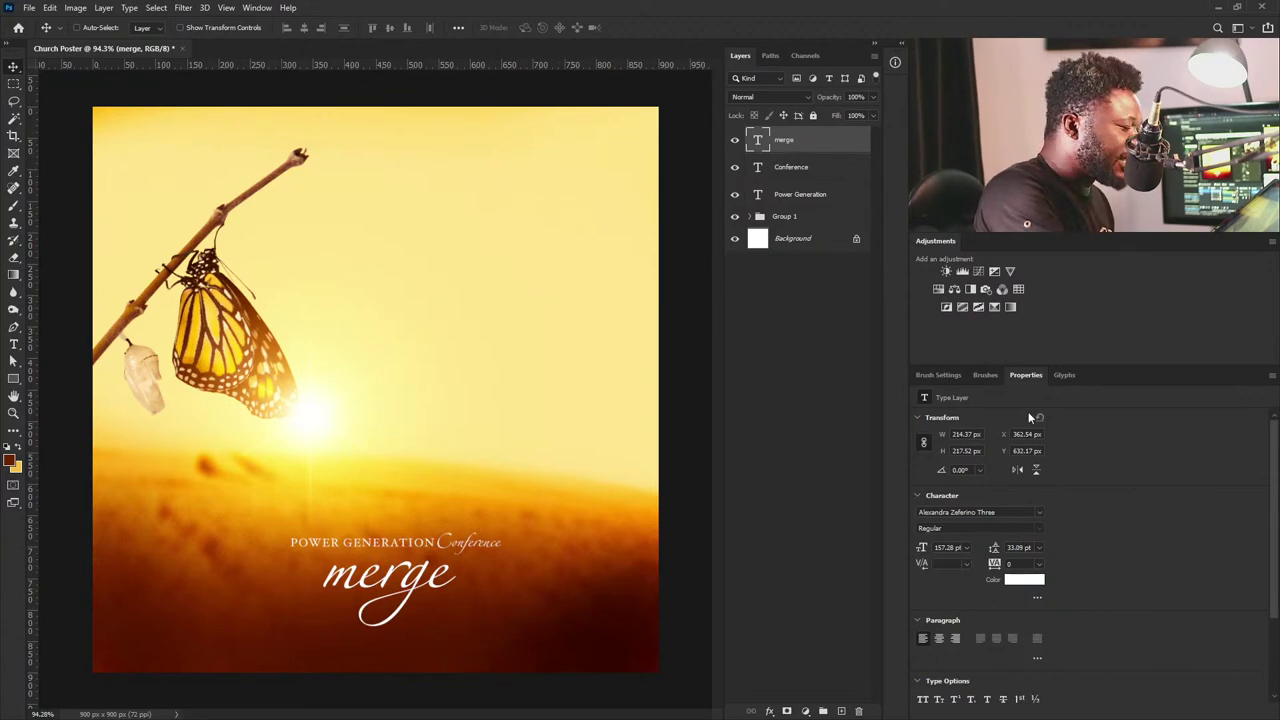
Change the merge text's font to Hoefler Text Roman and align its start with the Power Generation line above.
left_click(1039, 513)
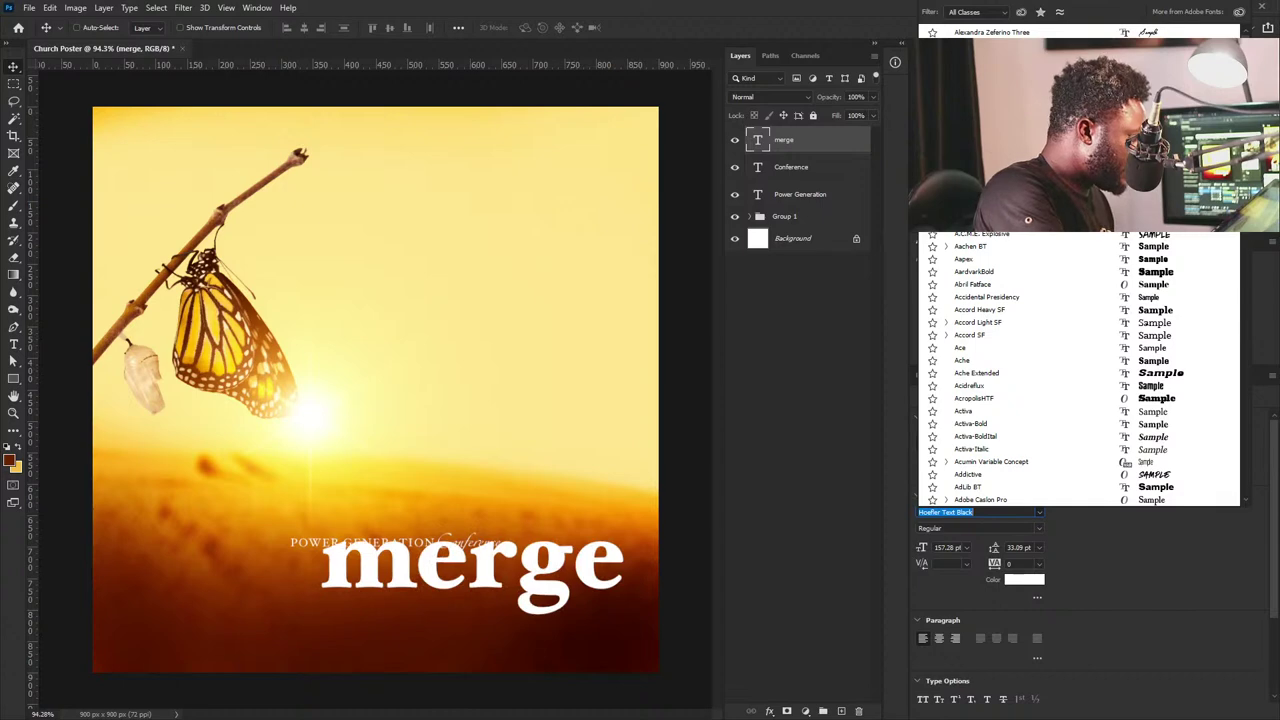
key("Return")
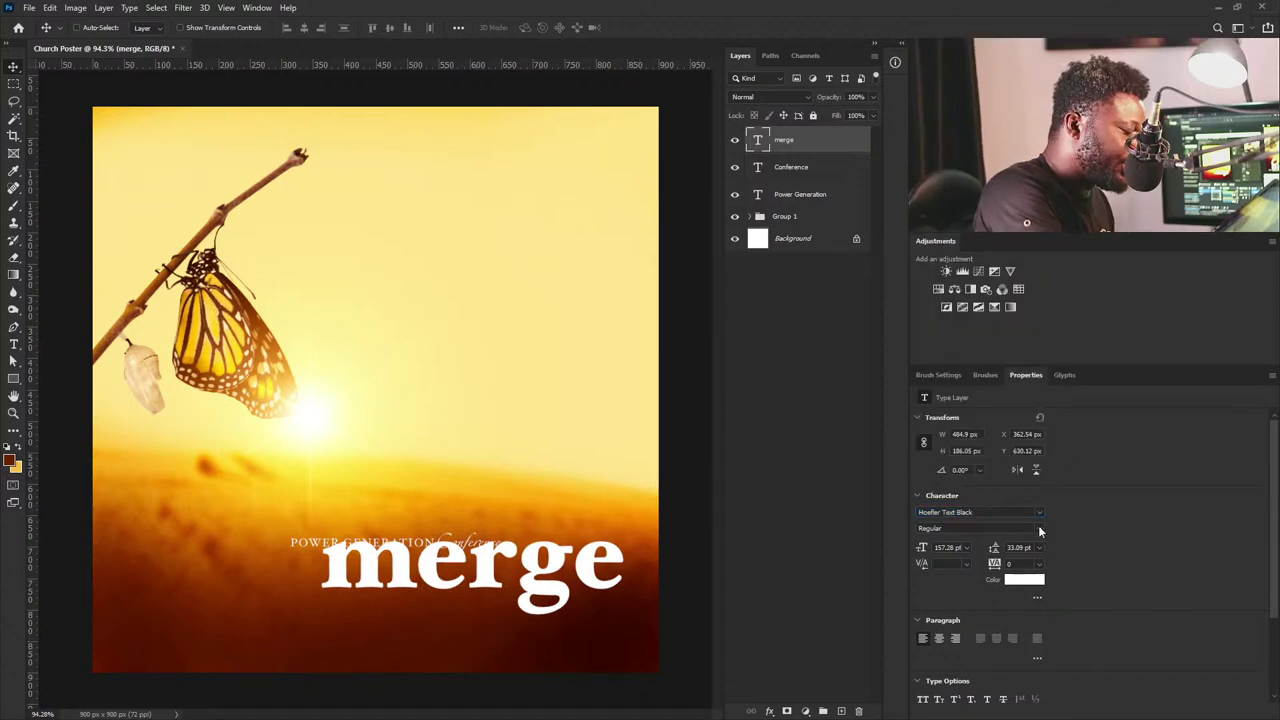
left_click(1040, 530)
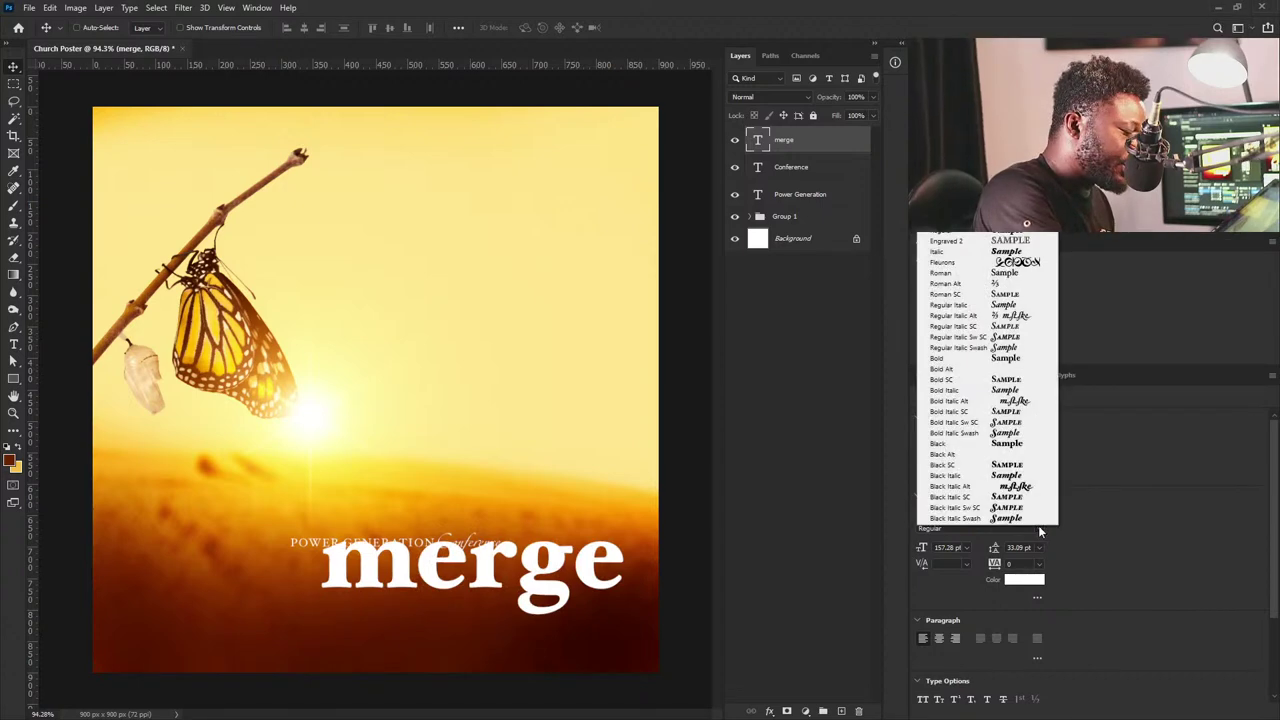
left_click(1002, 274)
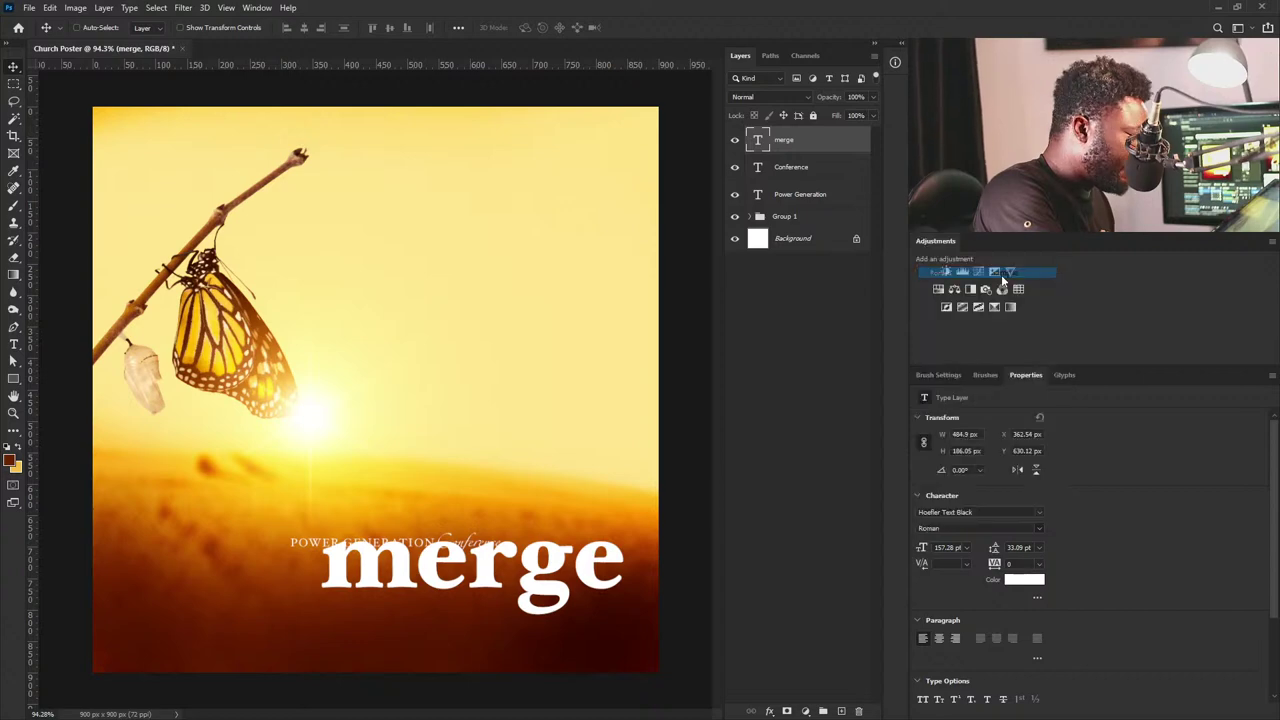
left_click_drag(587, 597, 543, 594)
left_click_drag(424, 595, 438, 596)
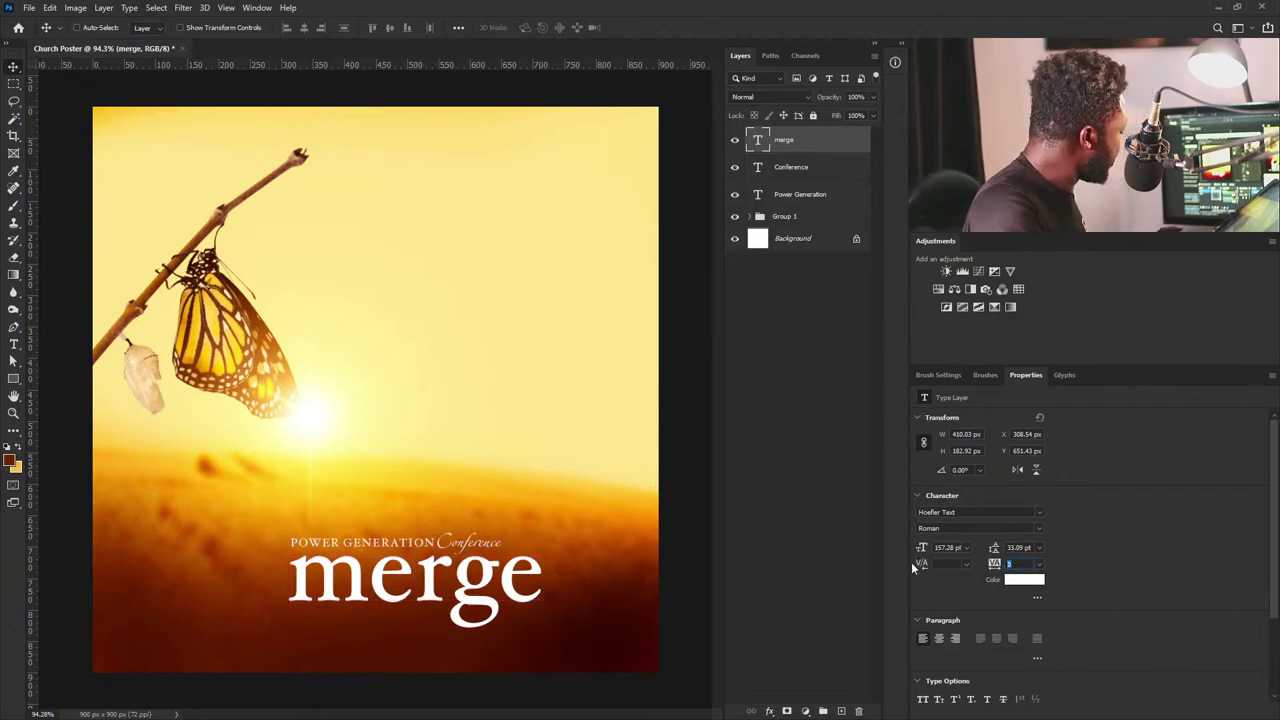
Tighten the merge text's tracking to -80.
type("-20")
key("Return")
left_click_drag(906, 558, 907, 565)
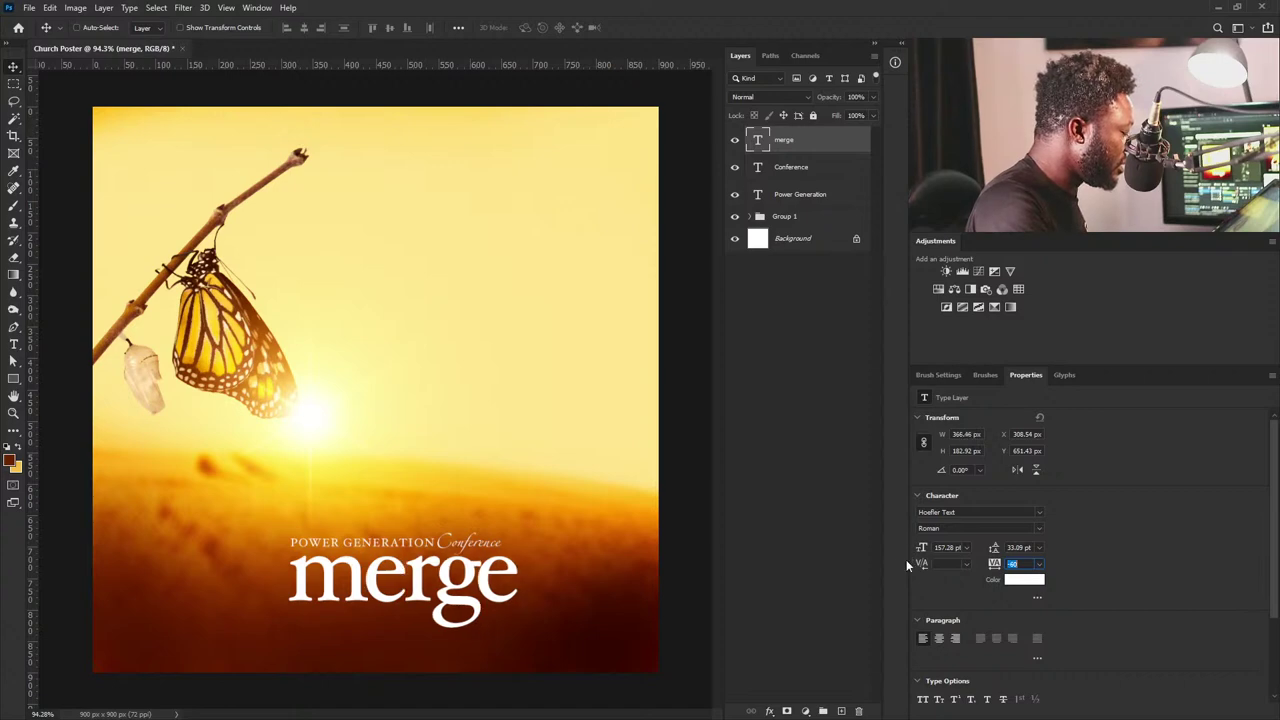
key("Down")
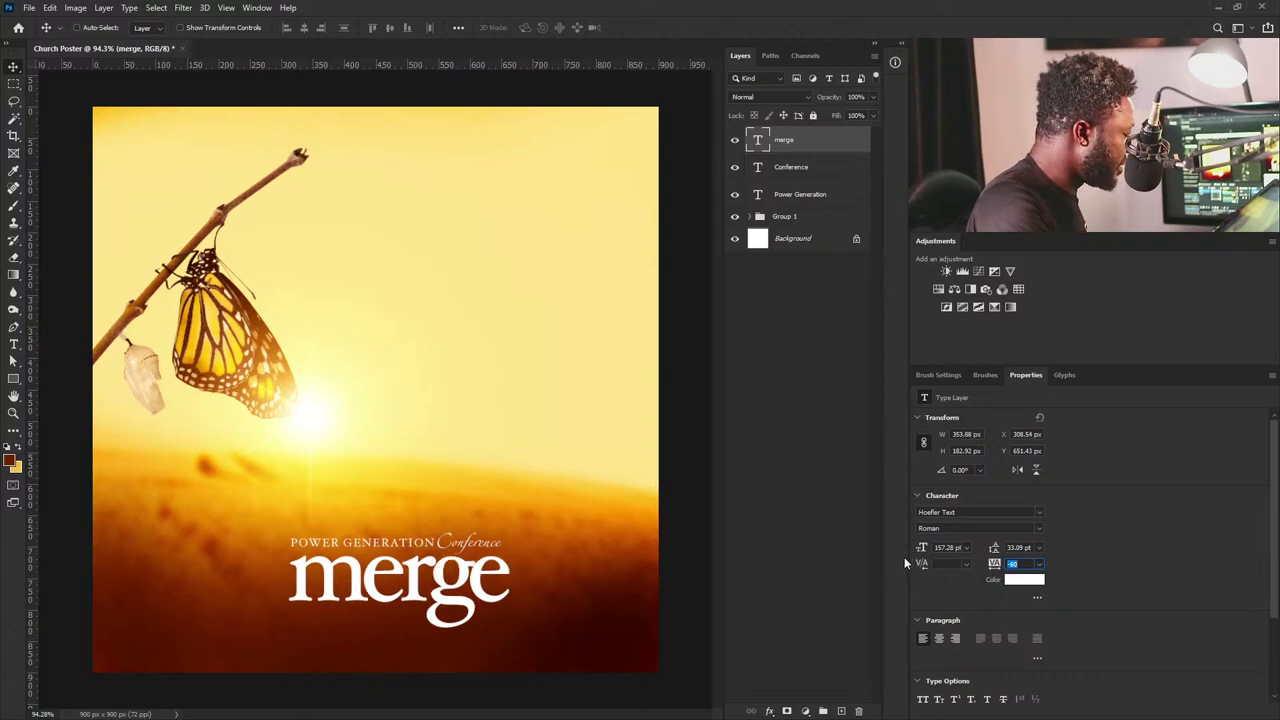
Duplicate the Conference text, move the copy up toward the horizon and replace its wording with "e".
left_click(804, 174)
left_click_drag(804, 174, 836, 708)
left_click_drag(440, 547, 491, 436)
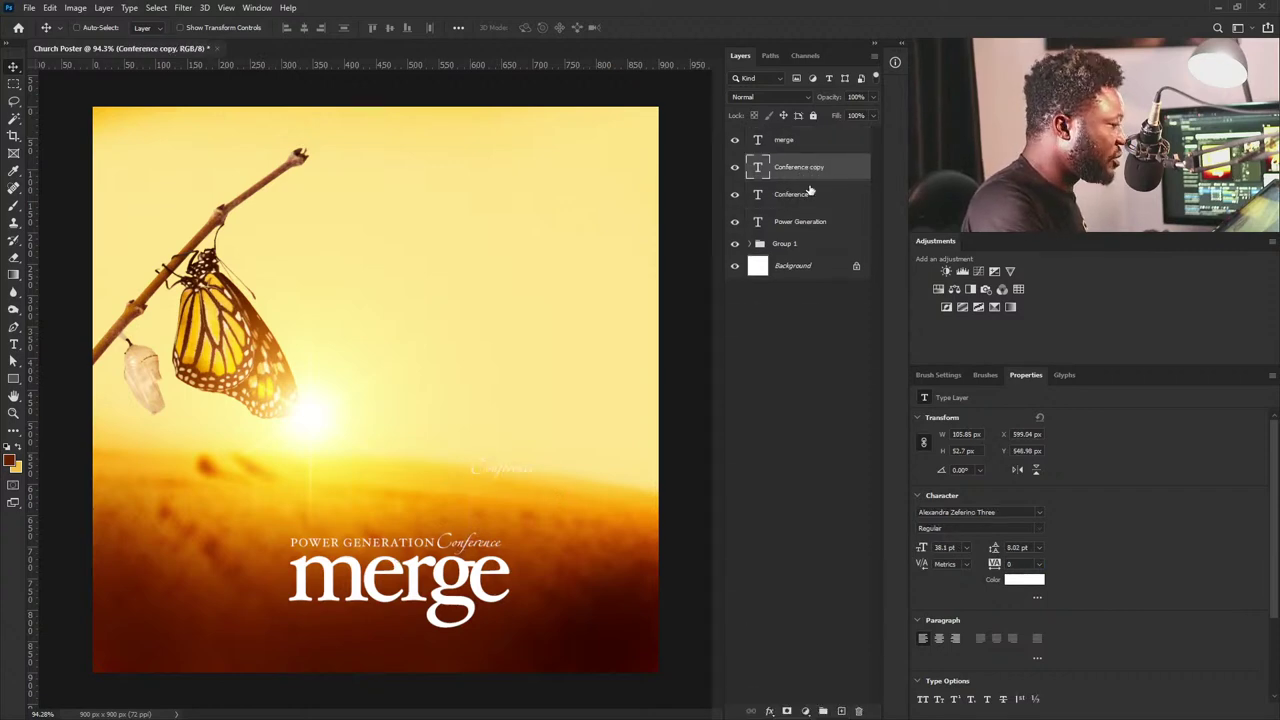
double_click(752, 168)
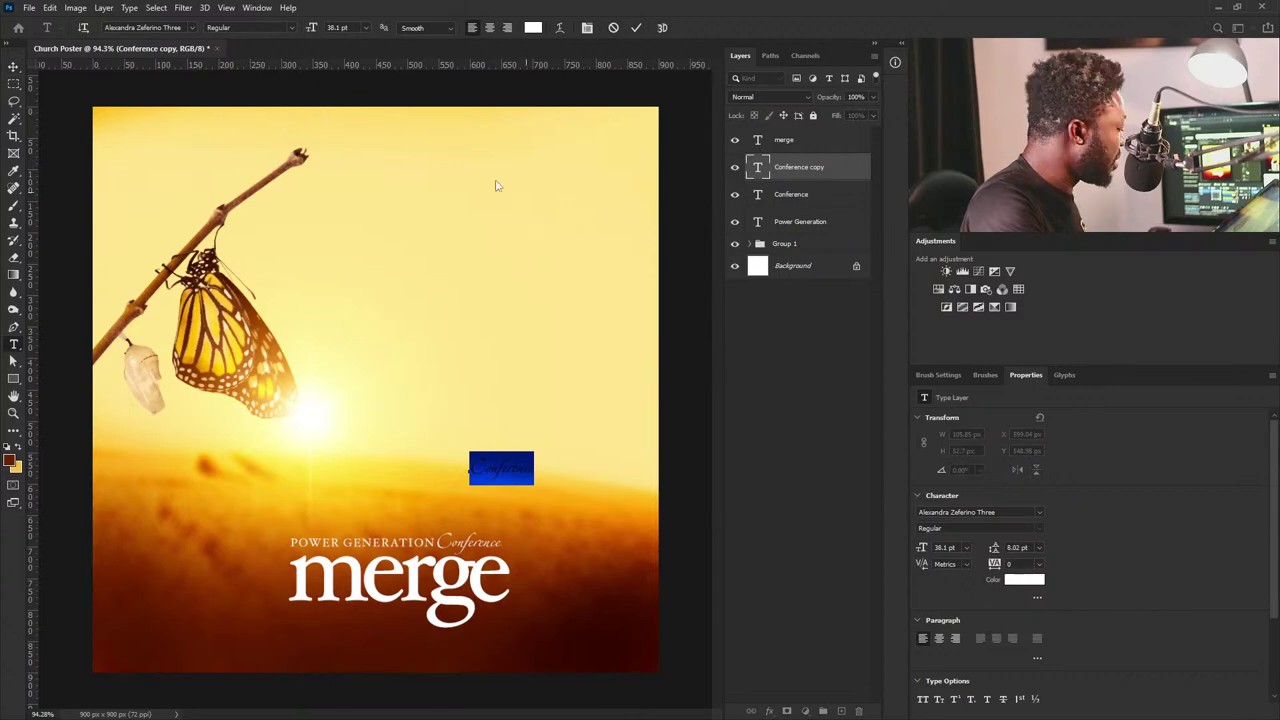
key("BackSpace")
left_click(13, 66)
Scale the script "e" up to about 567 pt and place it in front of merge to form "emerge".
key("ctrl+t")
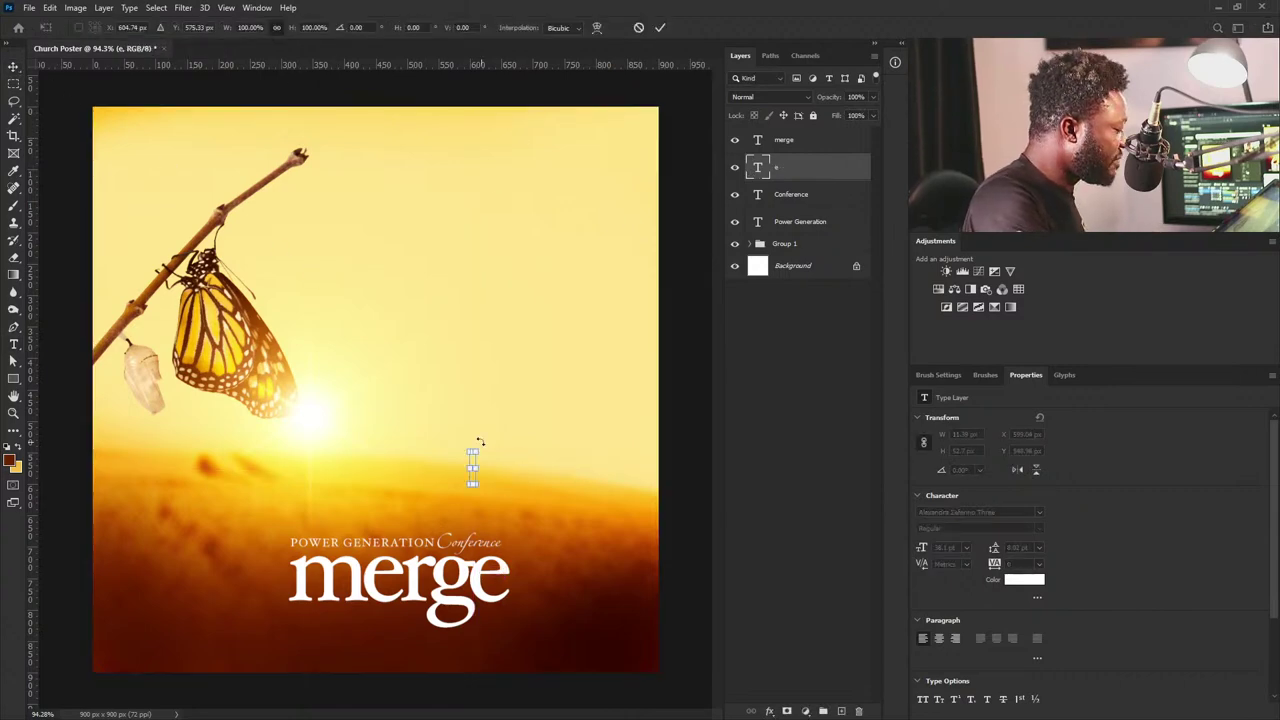
left_click_drag(474, 452, 520, 424)
left_click_drag(481, 480, 293, 575)
key("Return")
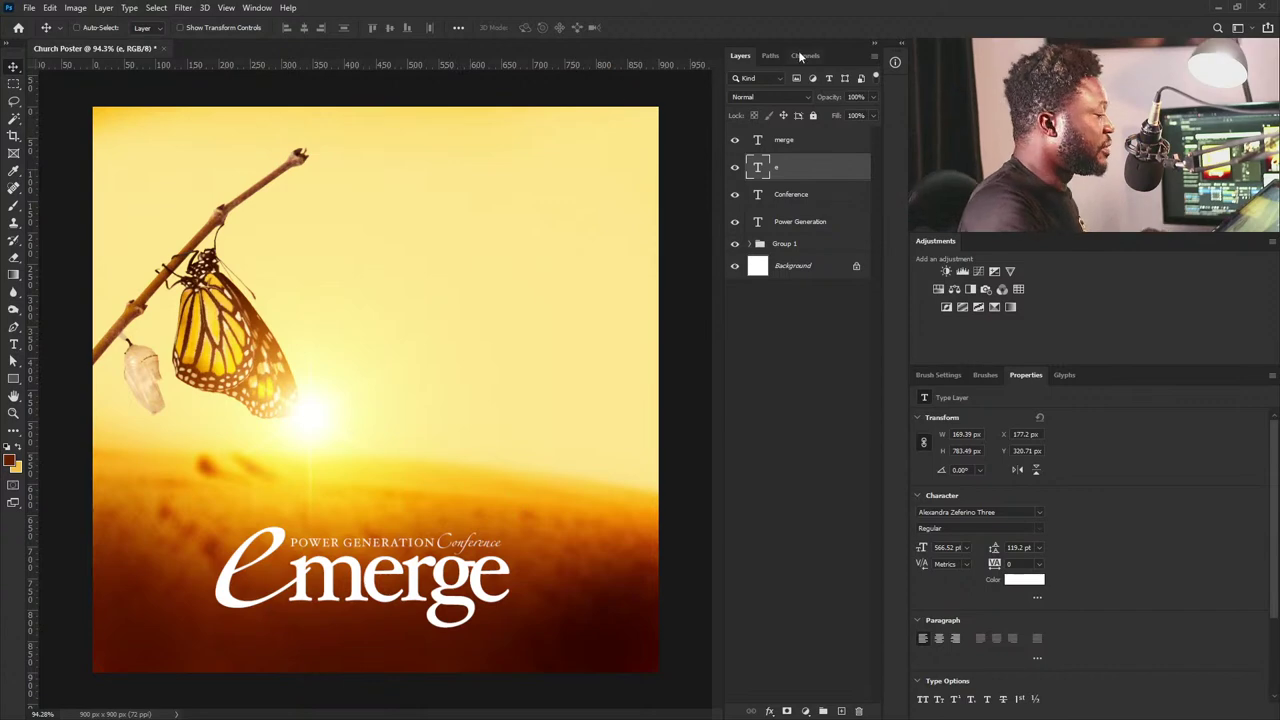
Select the four text layers from merge to Power Generation and shift the whole title slightly up the field.
left_click(808, 140)
left_click(803, 222, "shift")
left_click_drag(457, 487, 438, 460)
left_click_drag(318, 518, 344, 510)
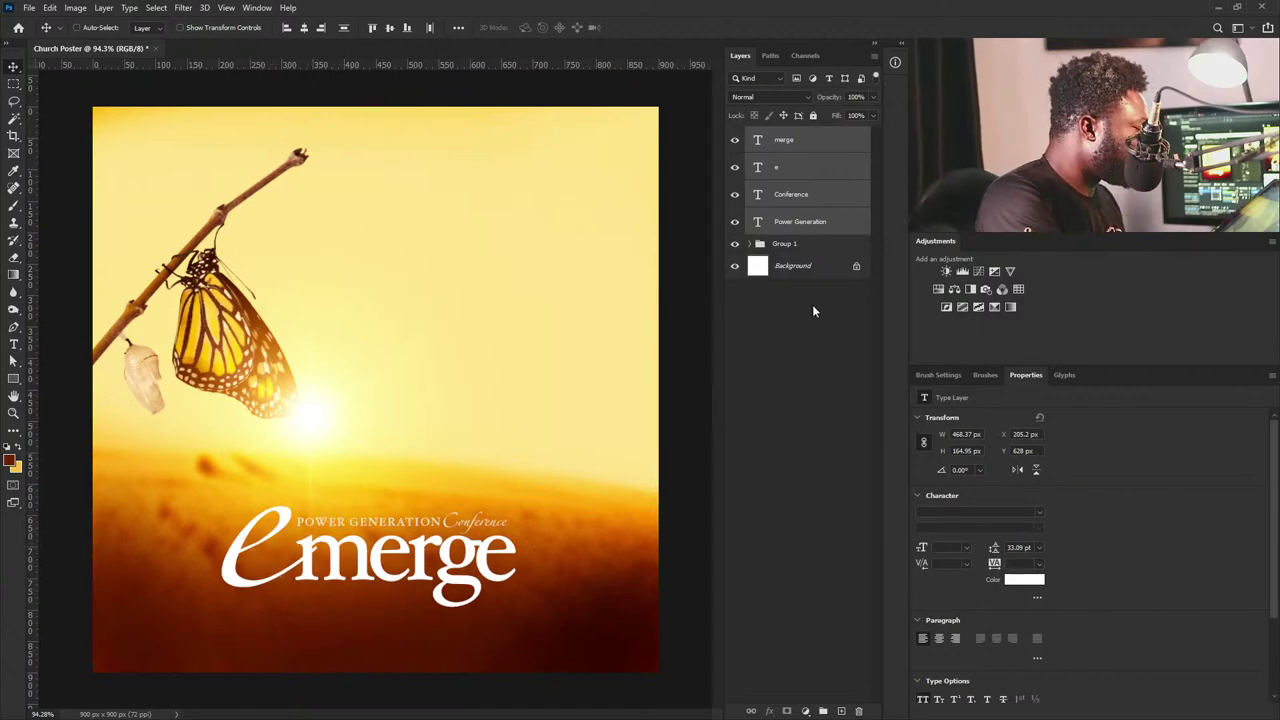
mouse_move(395, 553)
left_mouse_down()
mouse_move(407, 575)
mouse_move(409, 557)
left_mouse_up()
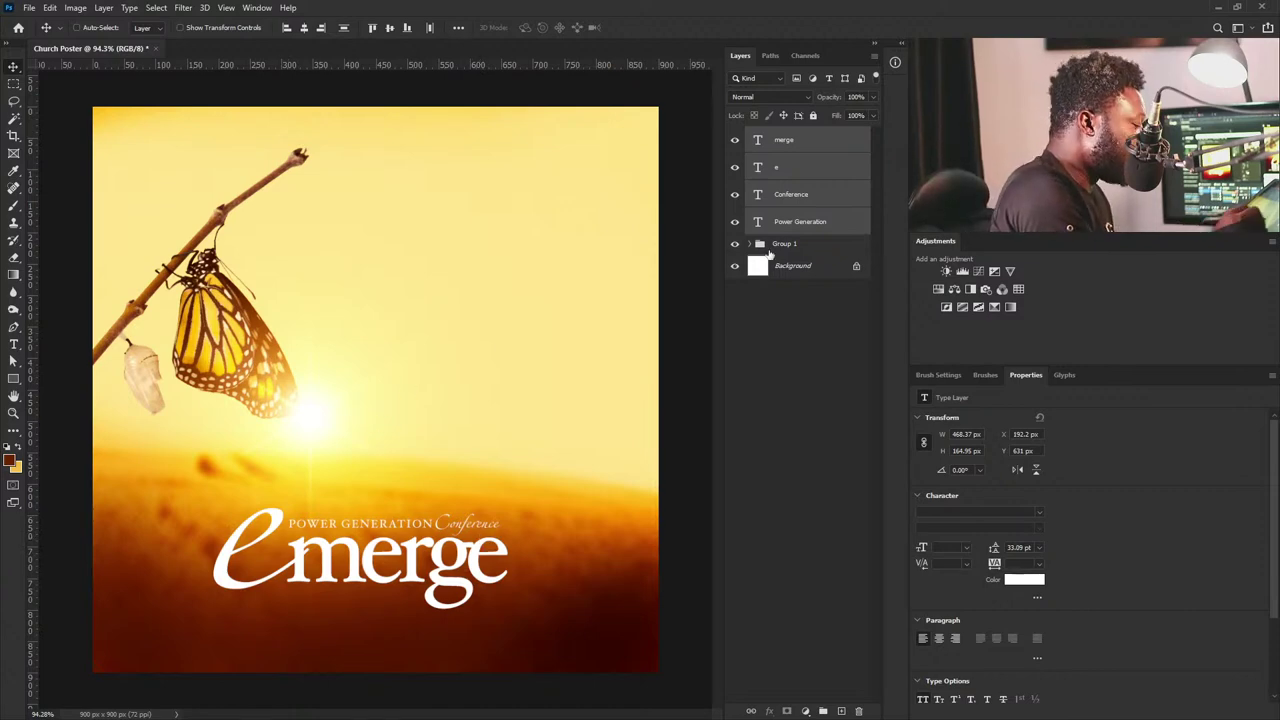
Add the text "Exodus 3:3-10" in the sky to the right of the sun glow.
left_click(383, 545, "ctrl")
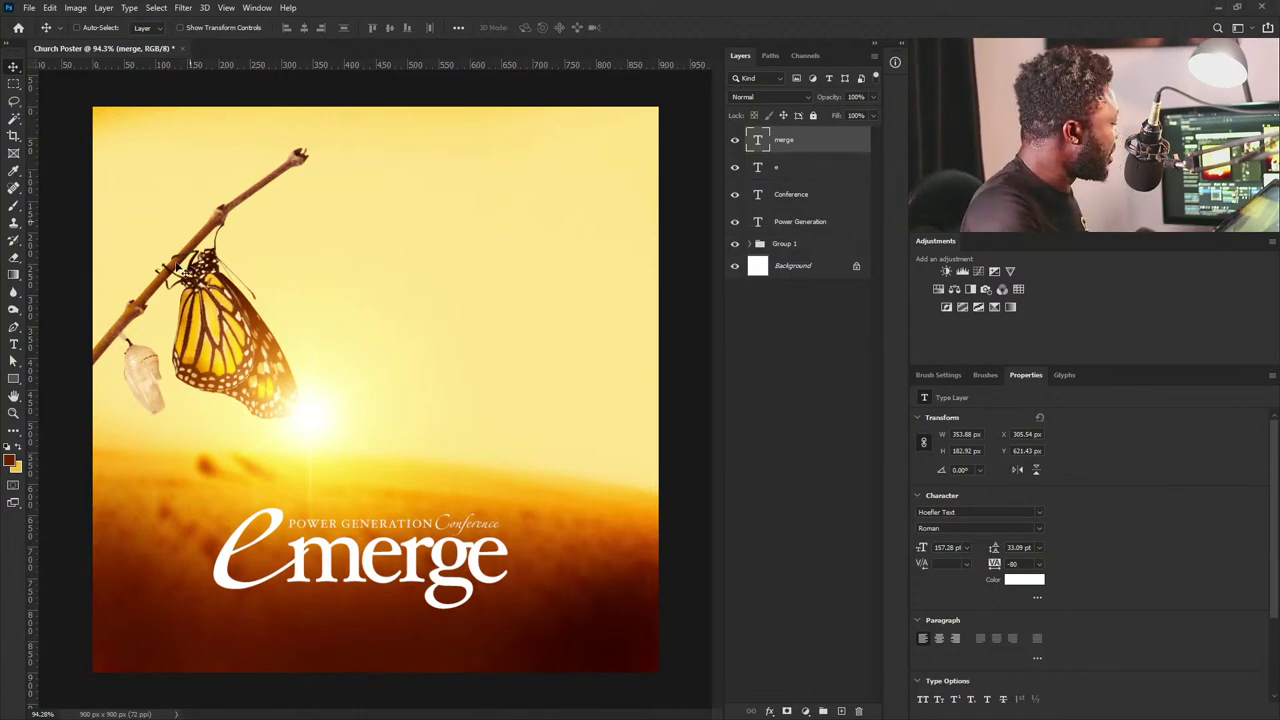
left_click(13, 345)
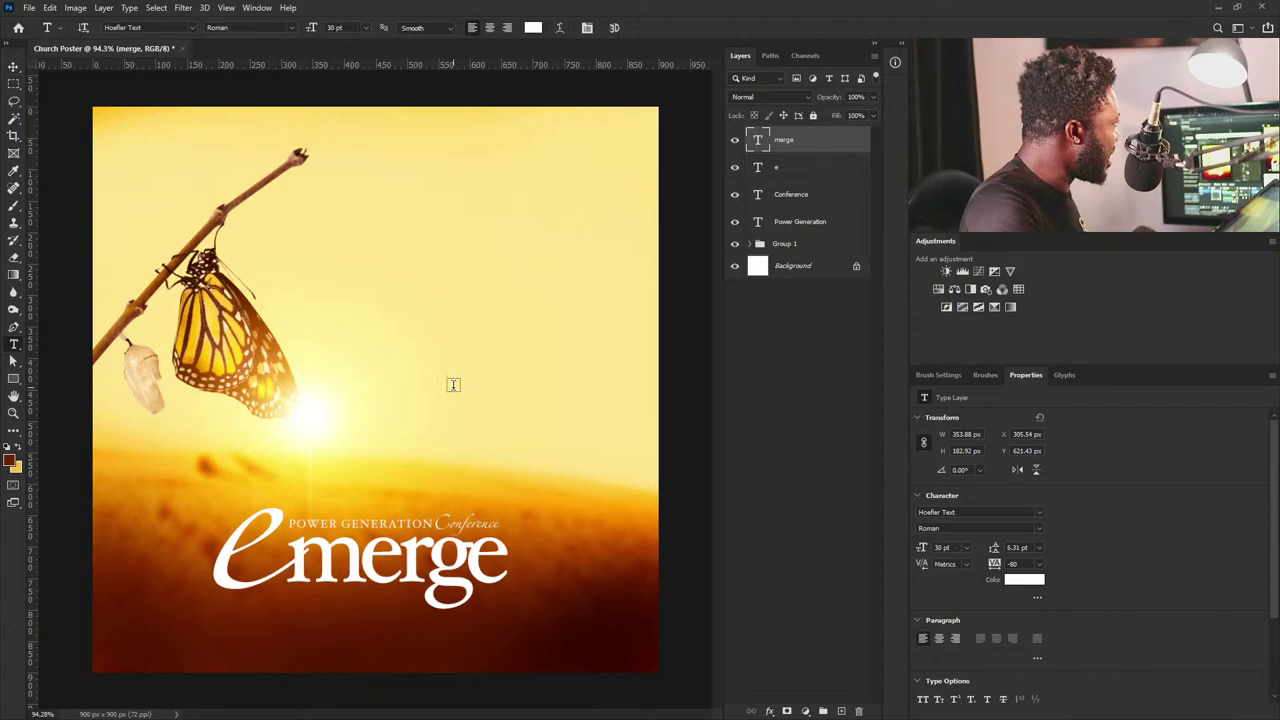
left_click(452, 384)
left_click(13, 67)
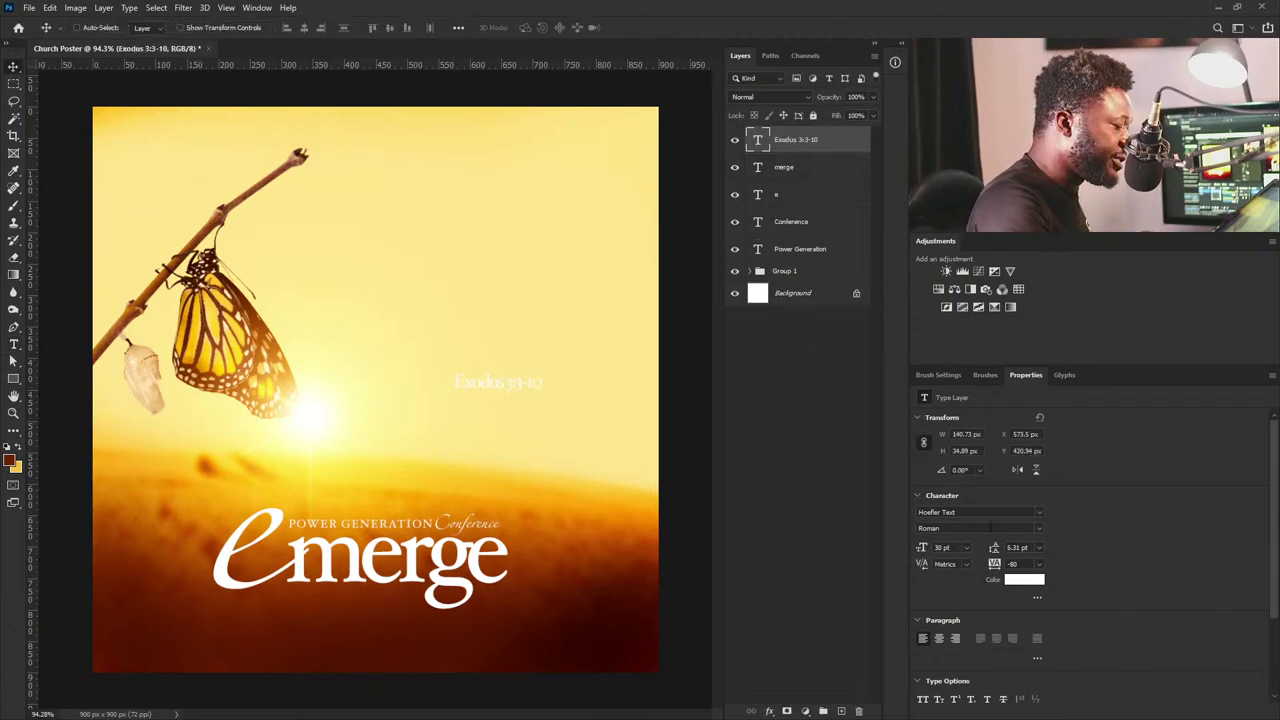
Try Fedra Sans Pro and other fonts on the Exodus 3:3-10 text and return it to Hoefler Text.
left_click(978, 511)
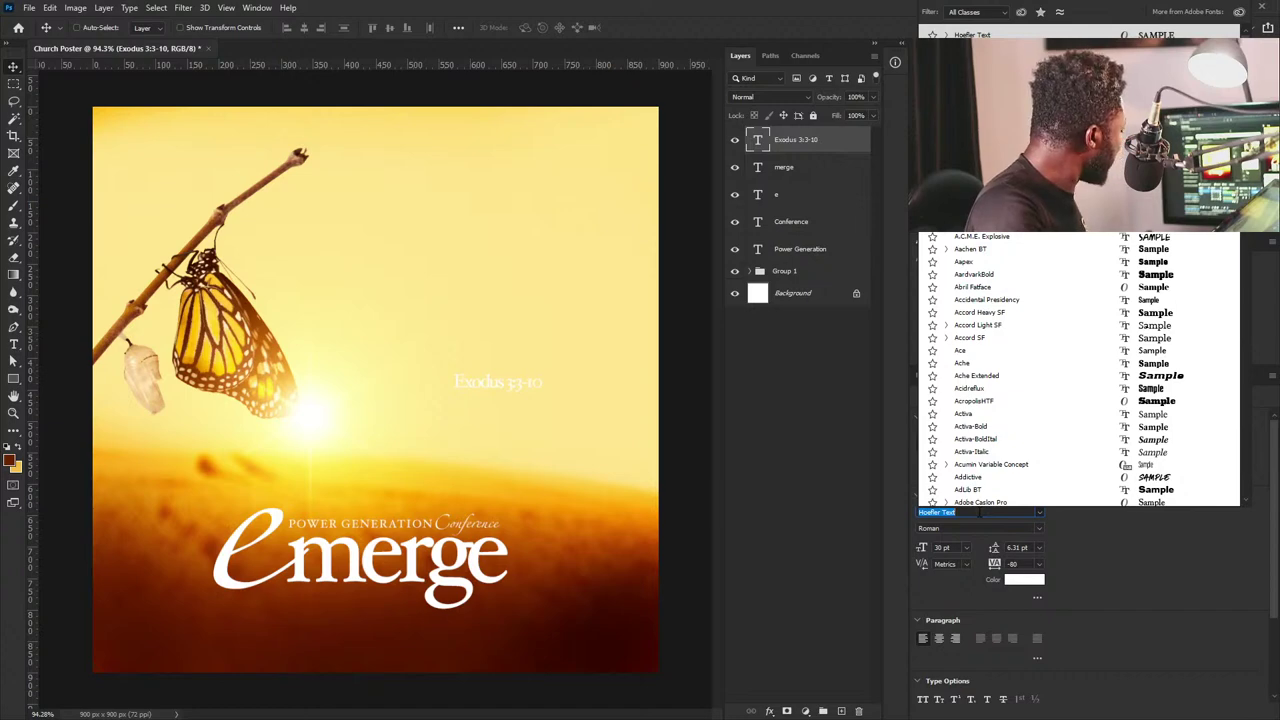
type("fe")
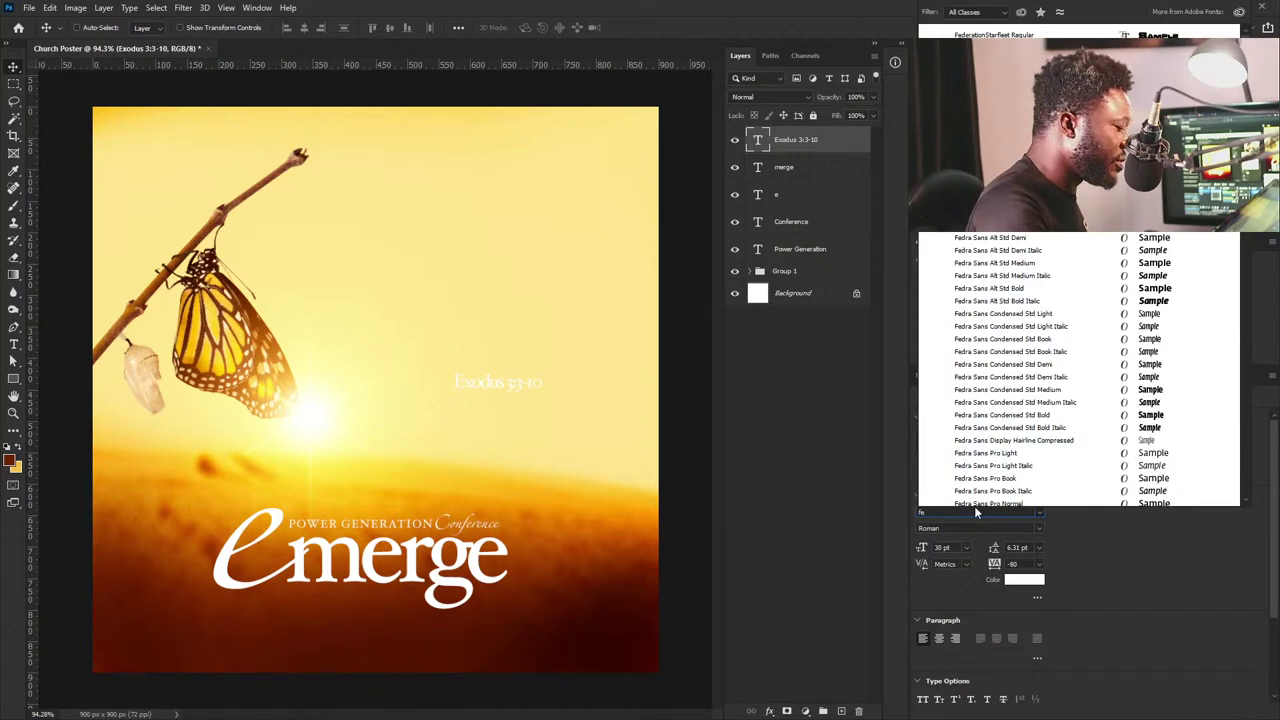
key("Down")
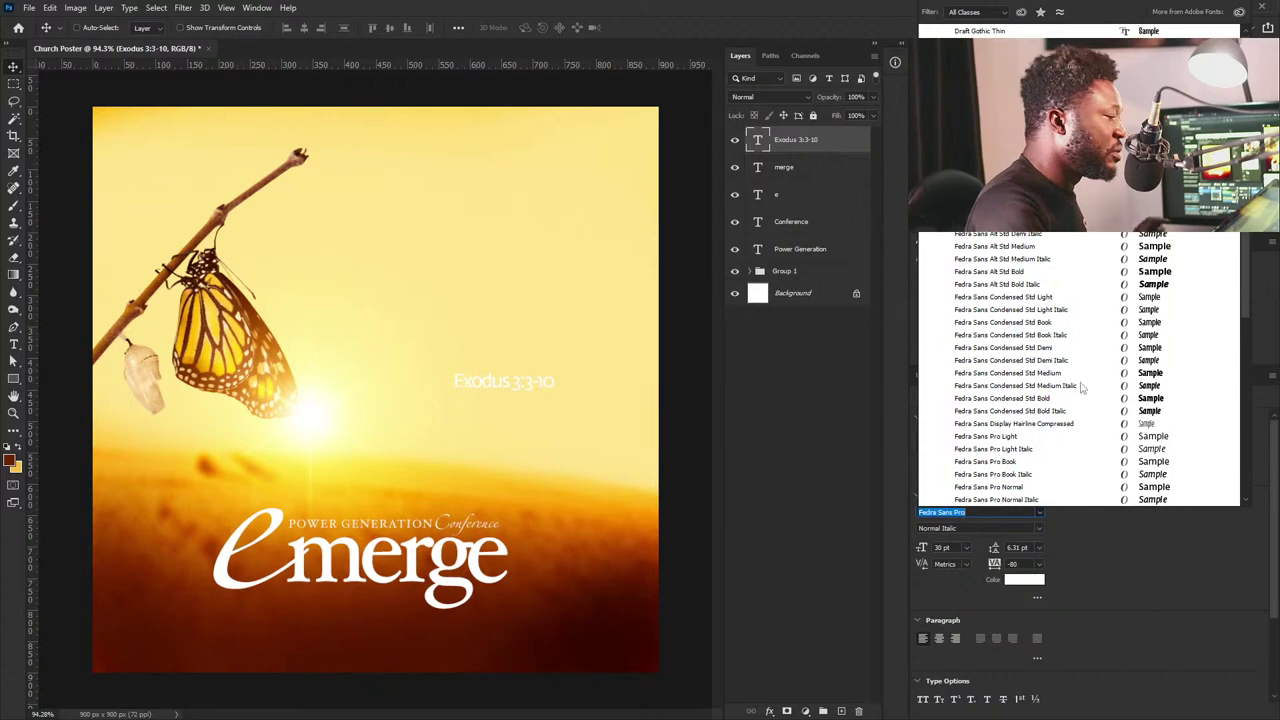
key("Escape")
left_click(1038, 511)
key("Down")
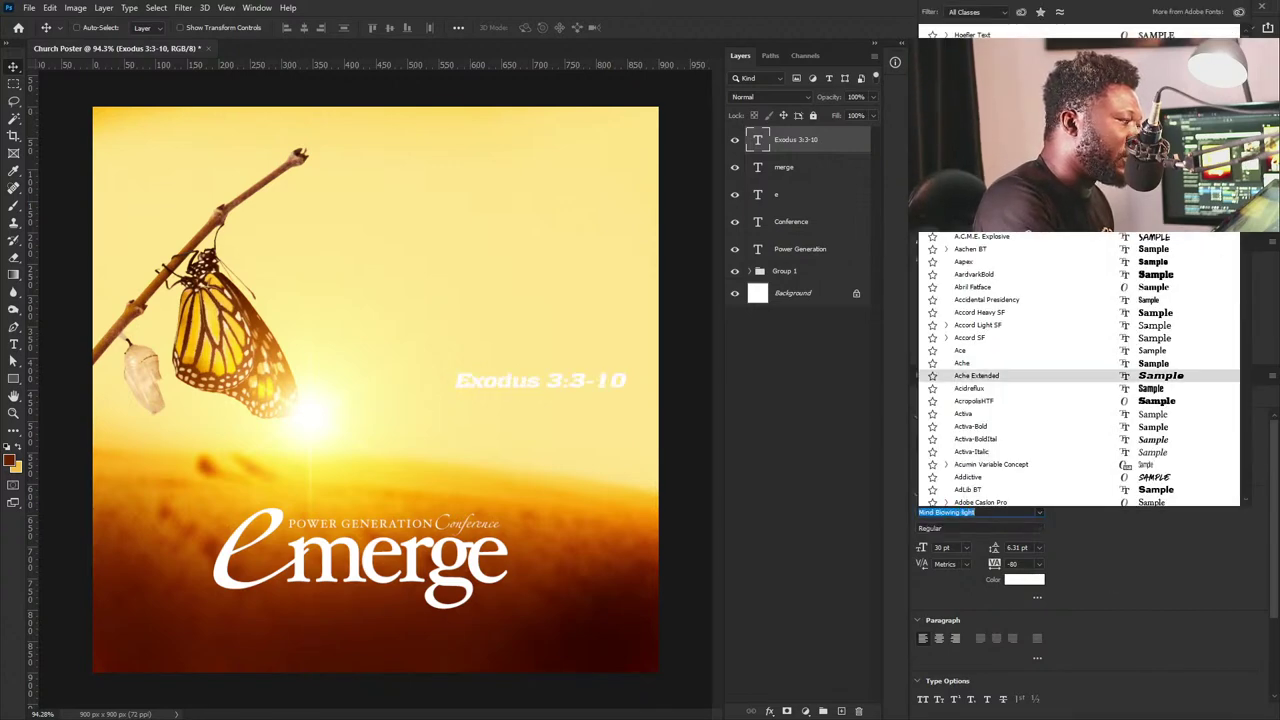
key("Up")
key("Return")
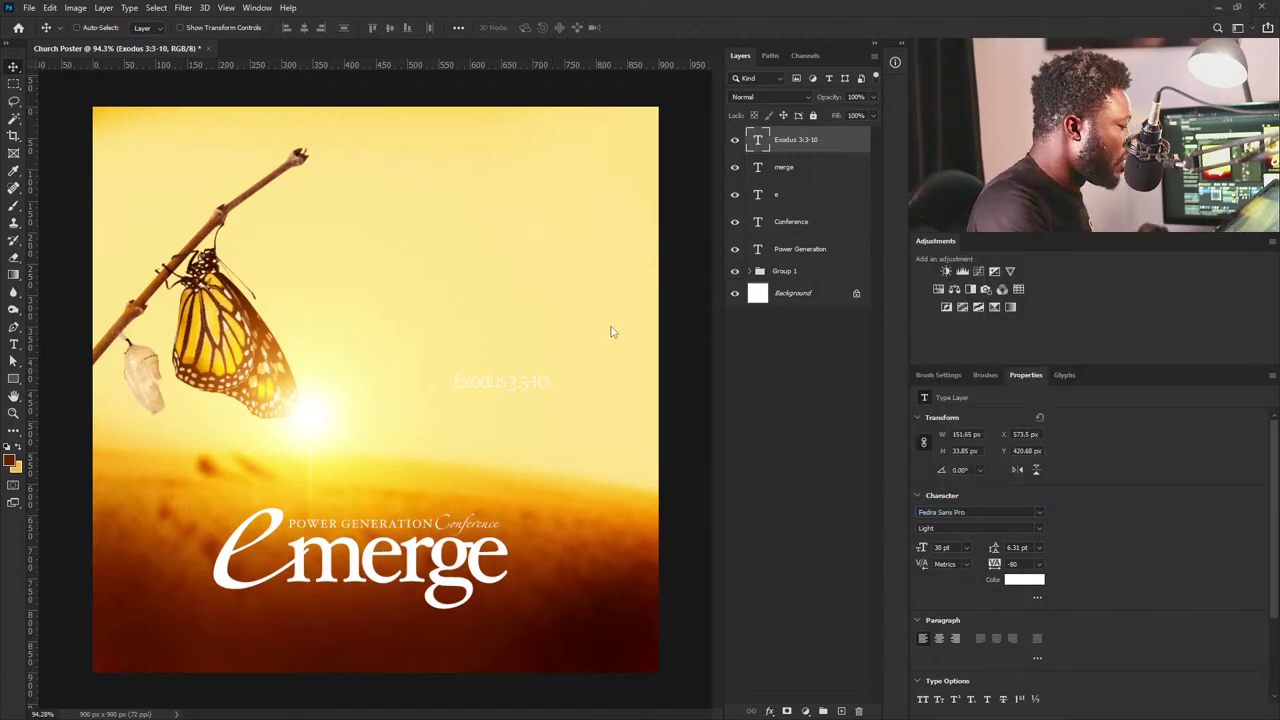
left_click(1036, 515)
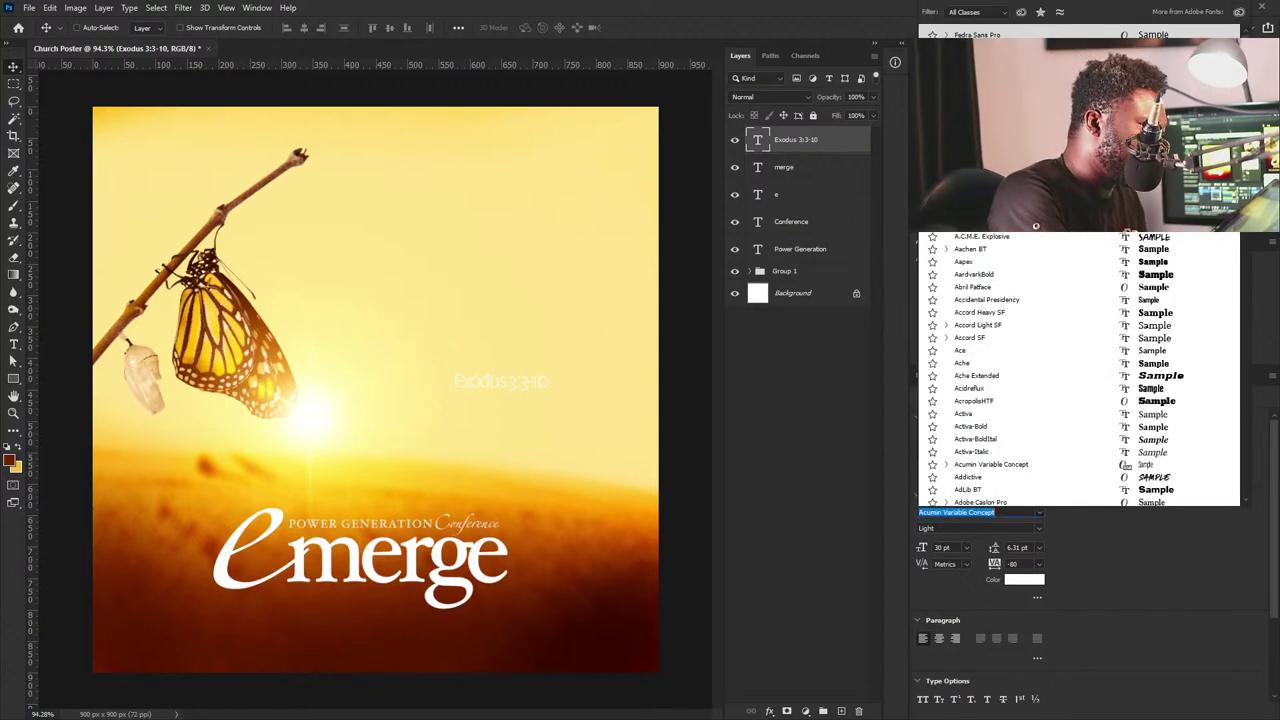
type("Hoefler Text")
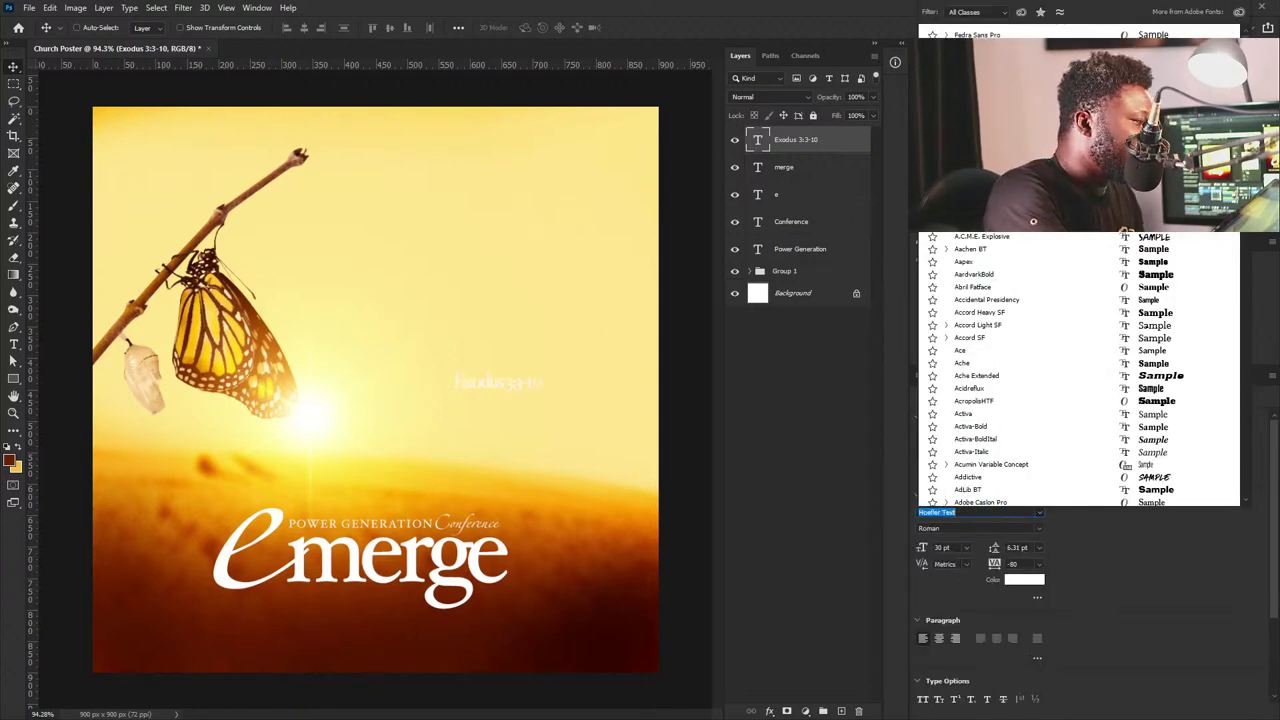
key("Return")
Move the Exodus 3:3-10 text beneath the emerge title and set it in Roman style with all caps.
left_click_drag(508, 352, 324, 577)
left_click(1039, 527)
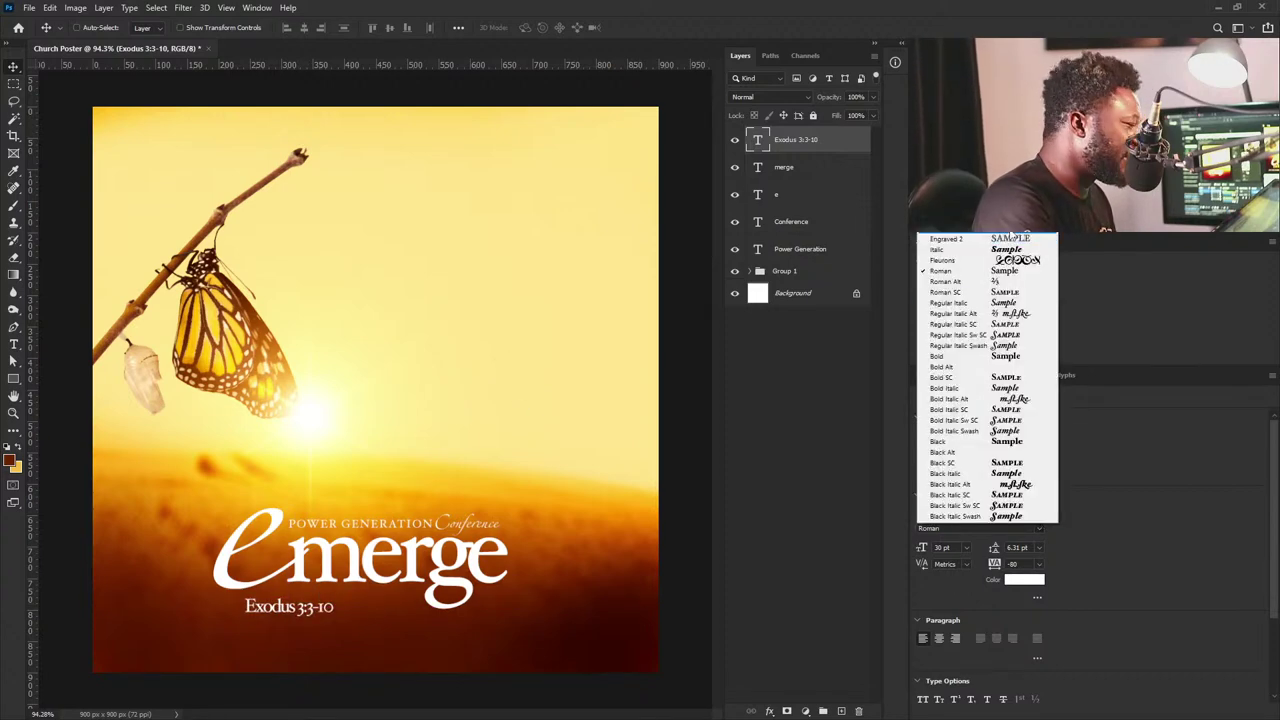
left_click(990, 271)
left_click(923, 699)
Shift the Exodus 3:3-10 line under merge and scale it up to about 38 pt.
left_click_drag(296, 603, 410, 620)
key("ctrl+t")
key("Return")
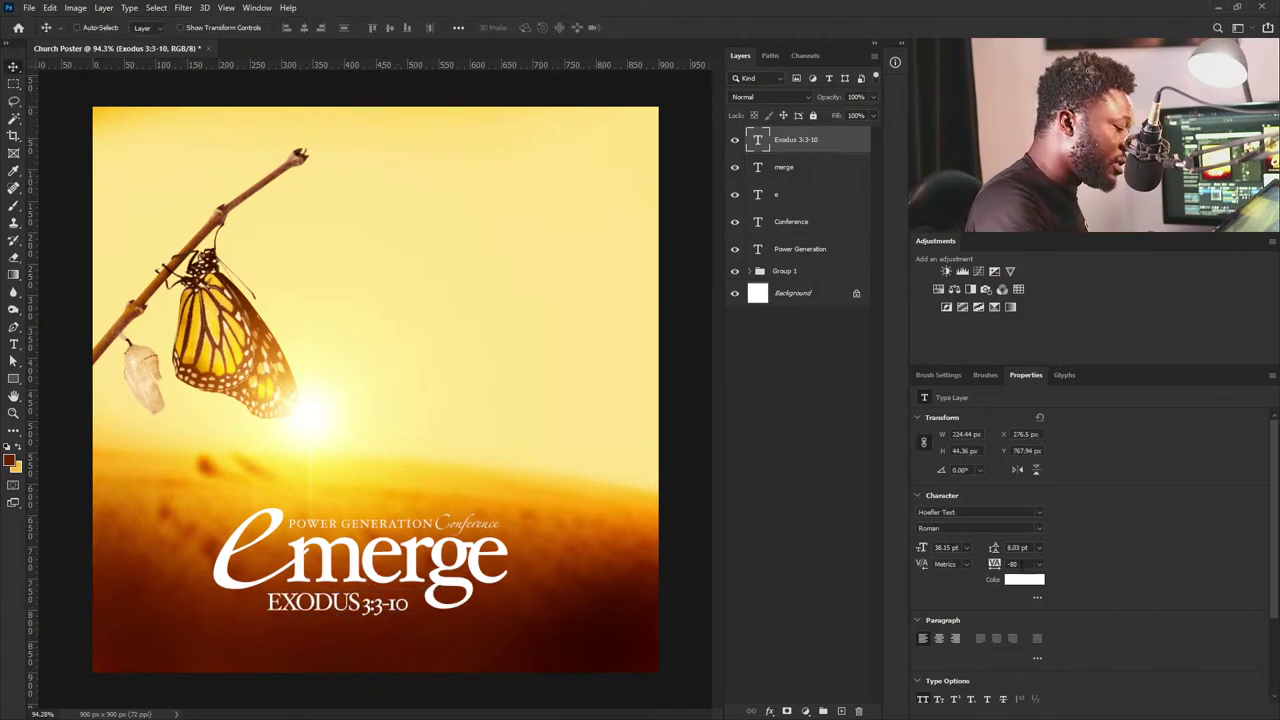
Set the Exodus line's tracking to 0 and fit it closely under emerge, beside the tail of the g.
type("0")
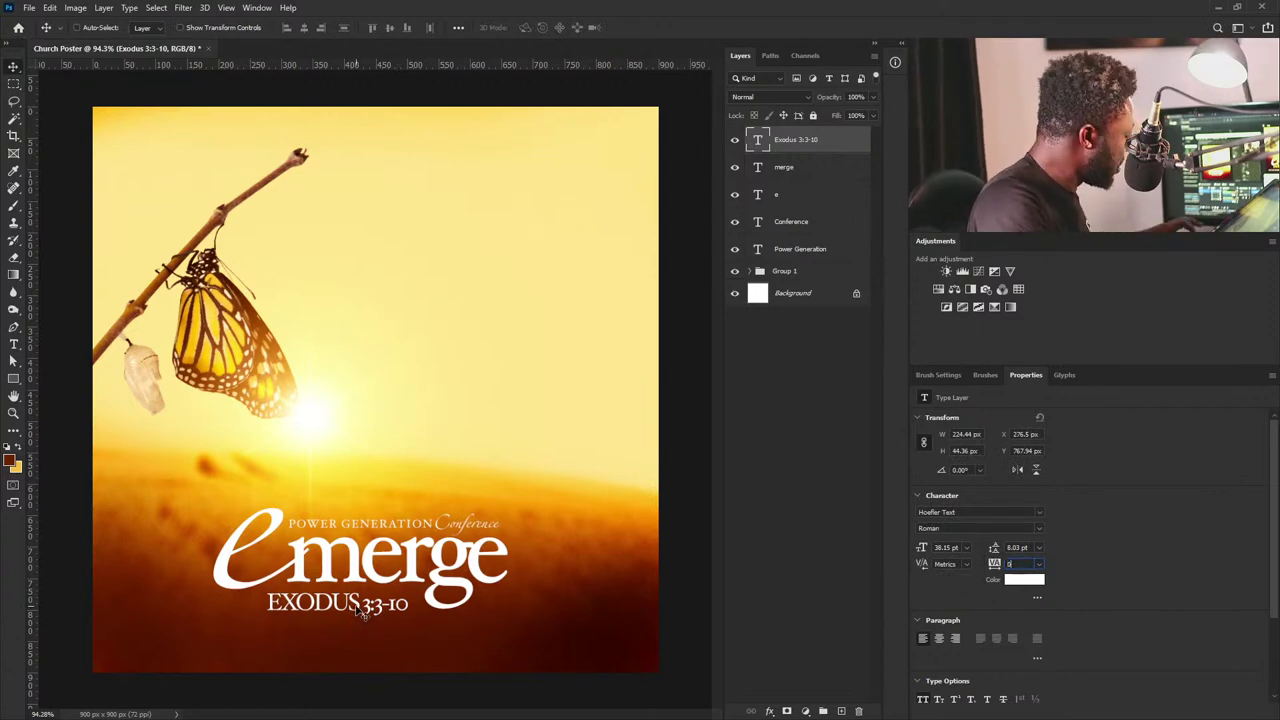
key("Return")
mouse_move(407, 615)
left_mouse_down()
mouse_move(390, 610)
mouse_move(413, 595)
left_mouse_up()
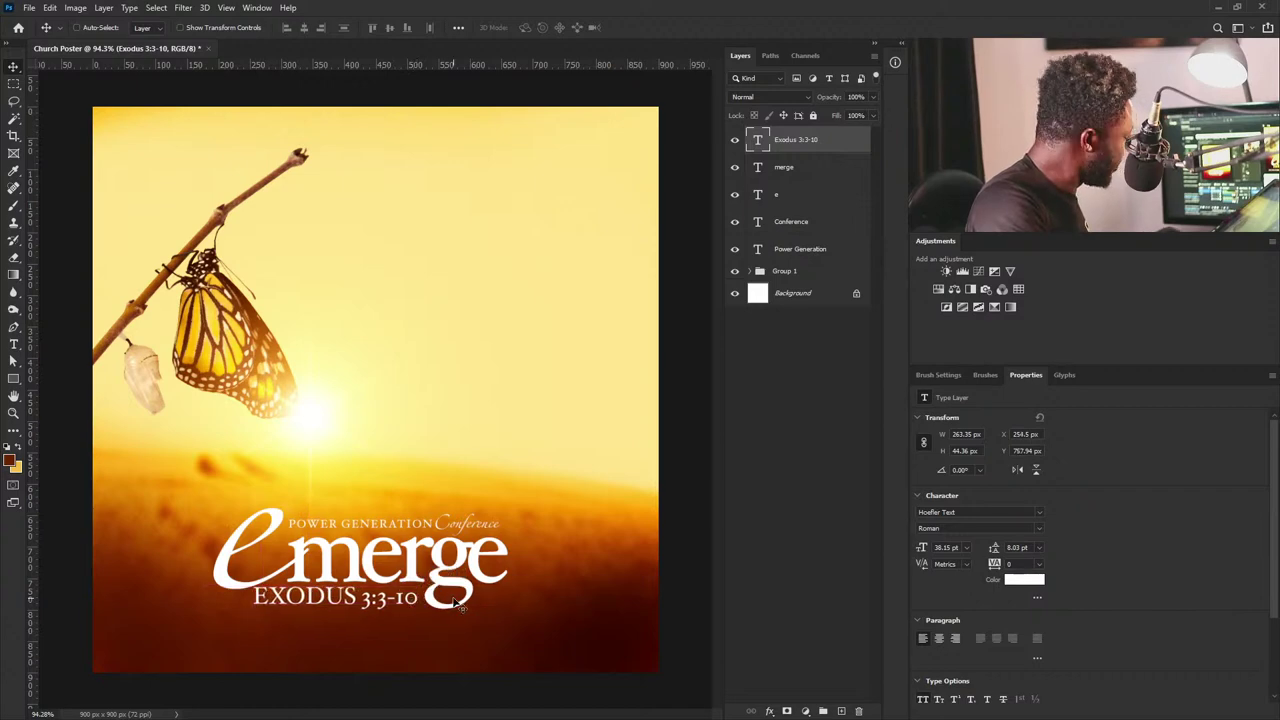
key("Down")
key("Down")
key("Down")
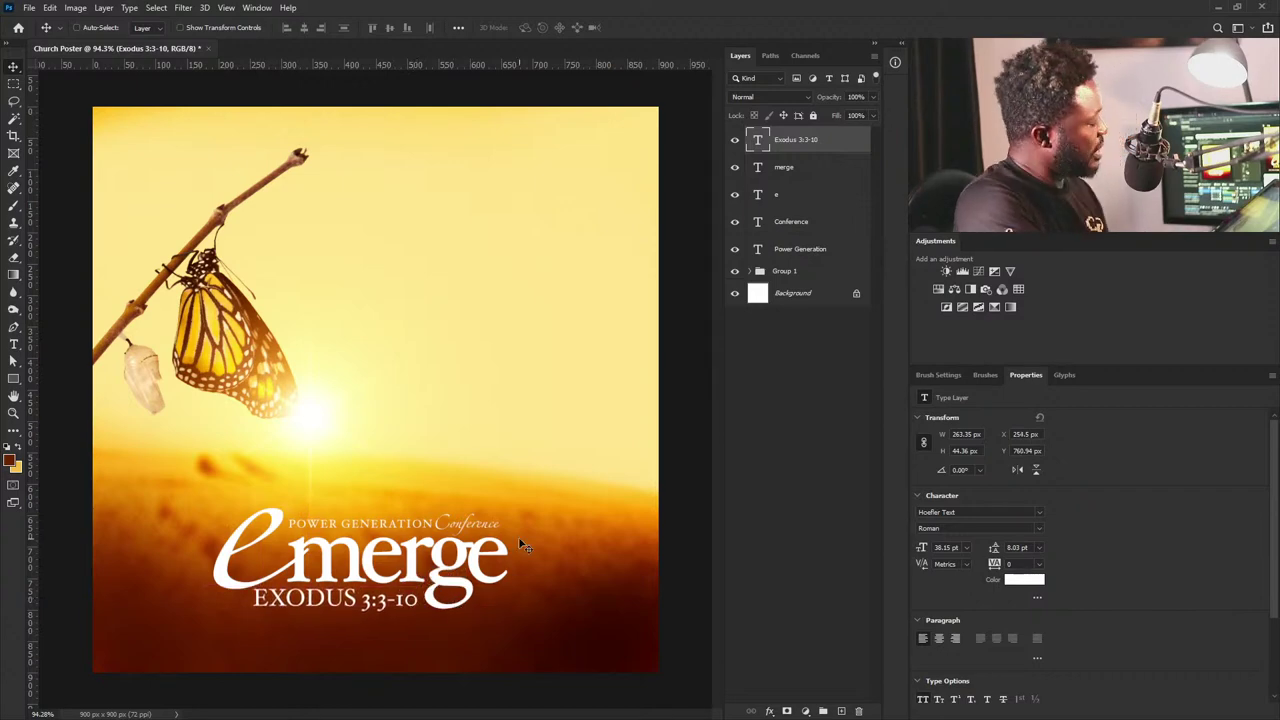
Colour only the word EXODUS yellow (ffe546), sampled from the glow near the horizon.
double_click(757, 140)
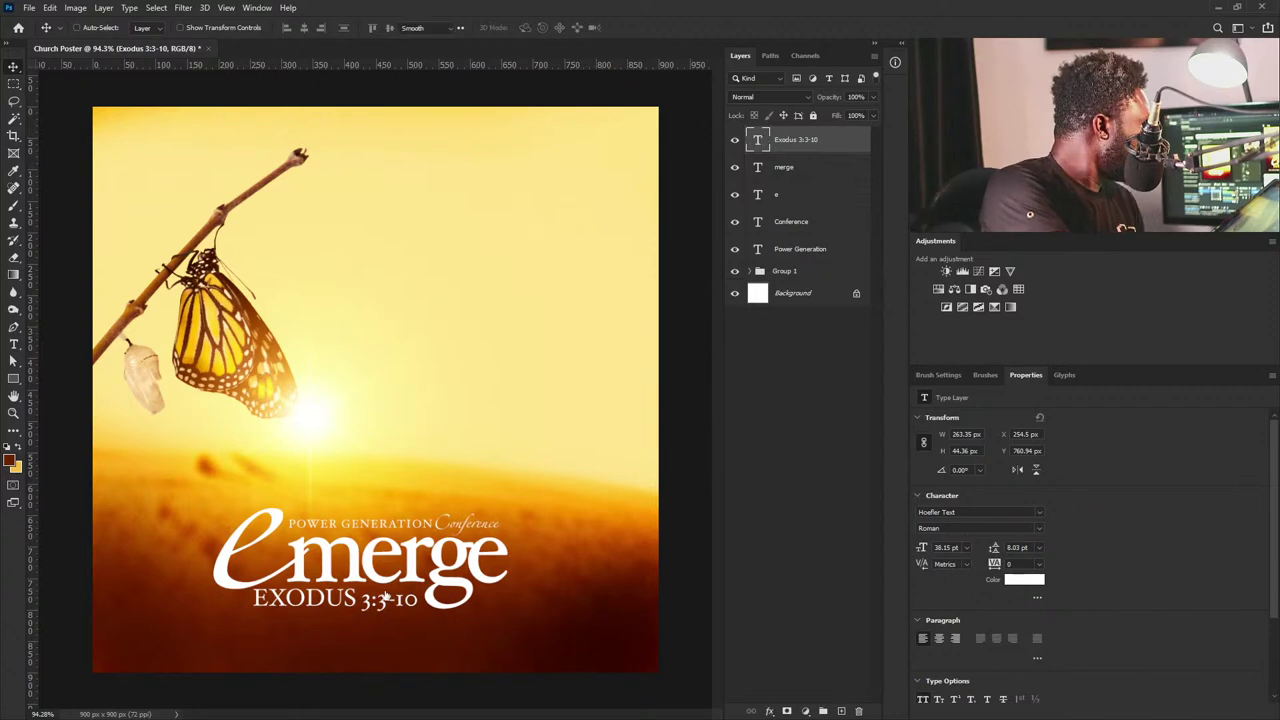
left_click_drag(356, 600, 117, 586)
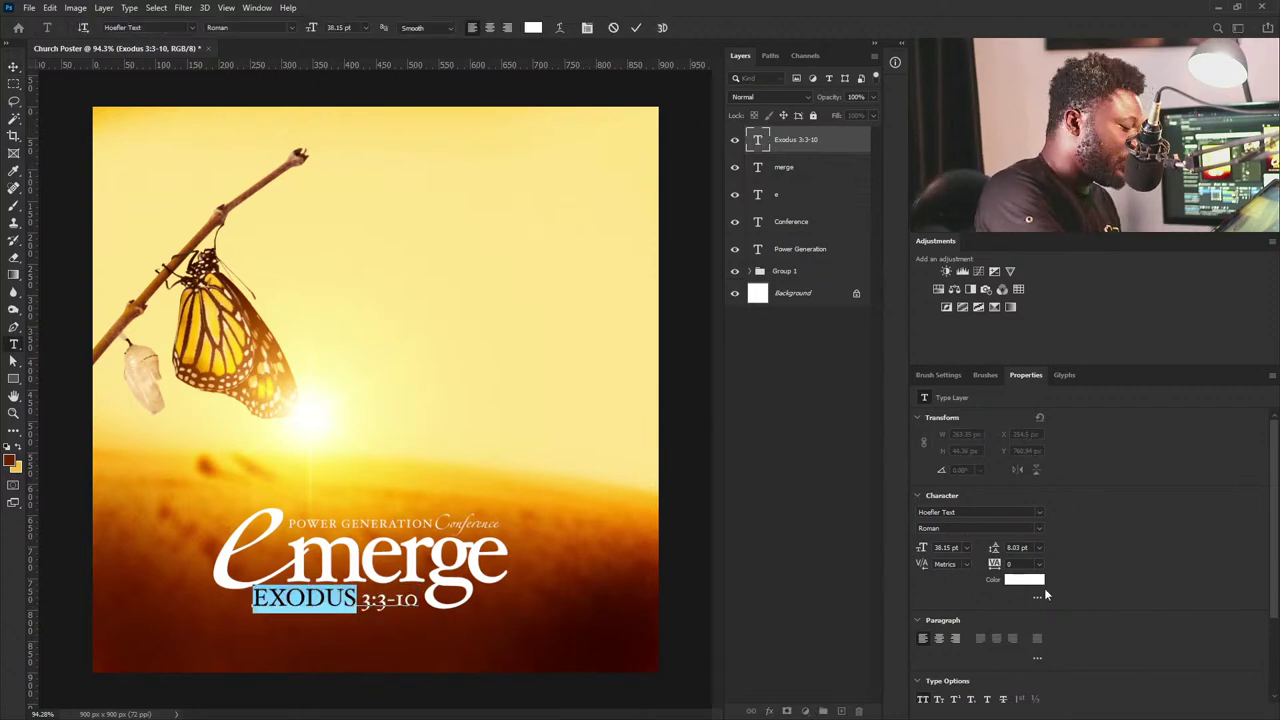
left_click(1024, 579)
left_click(371, 463)
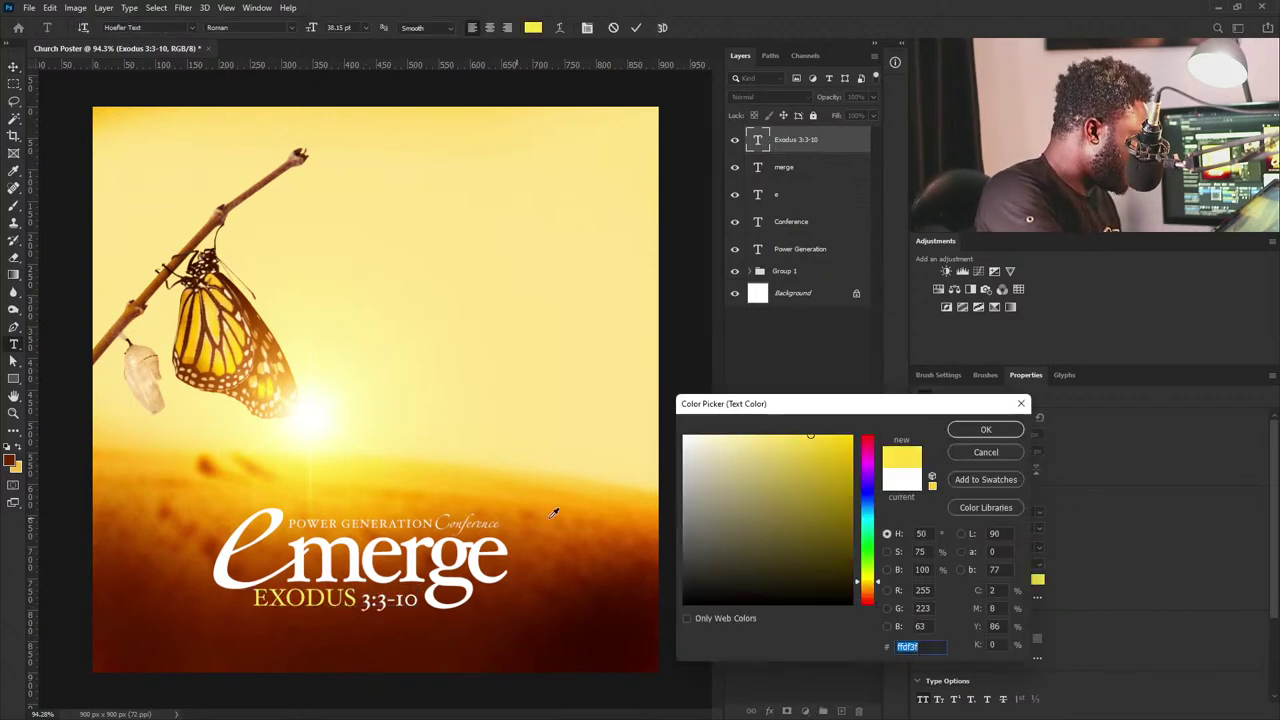
left_click(343, 463)
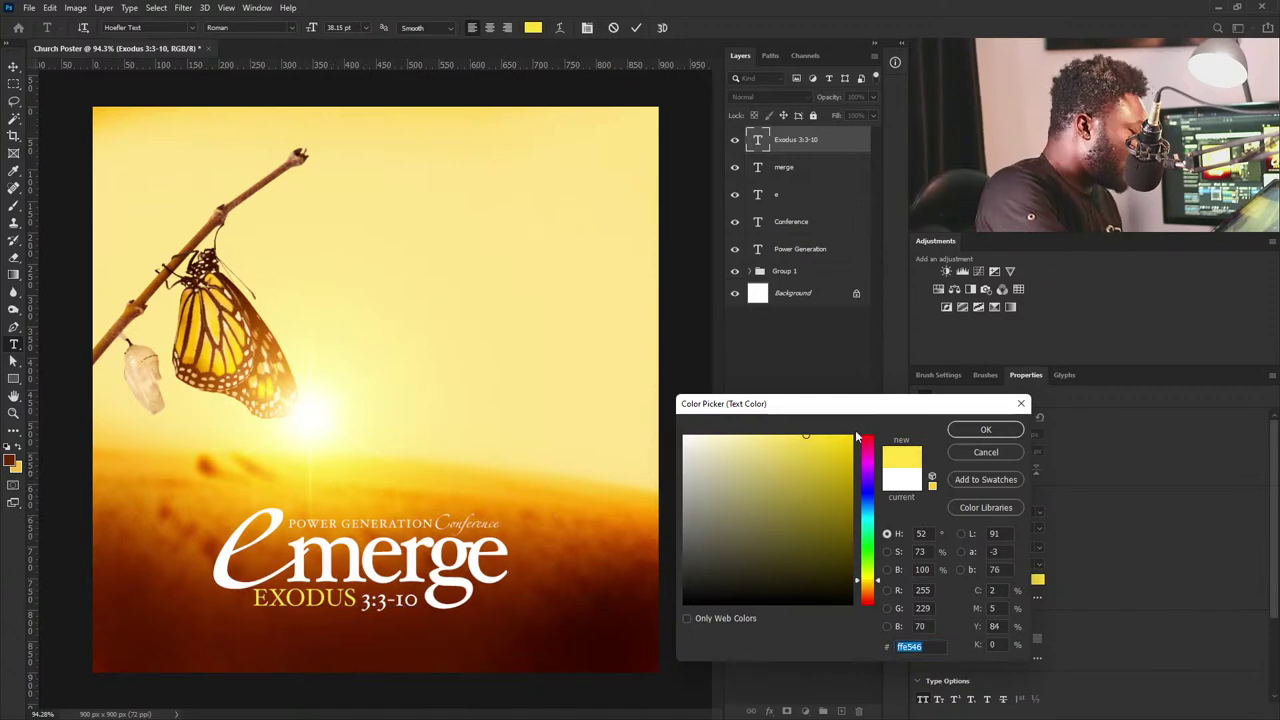
left_click(968, 432)
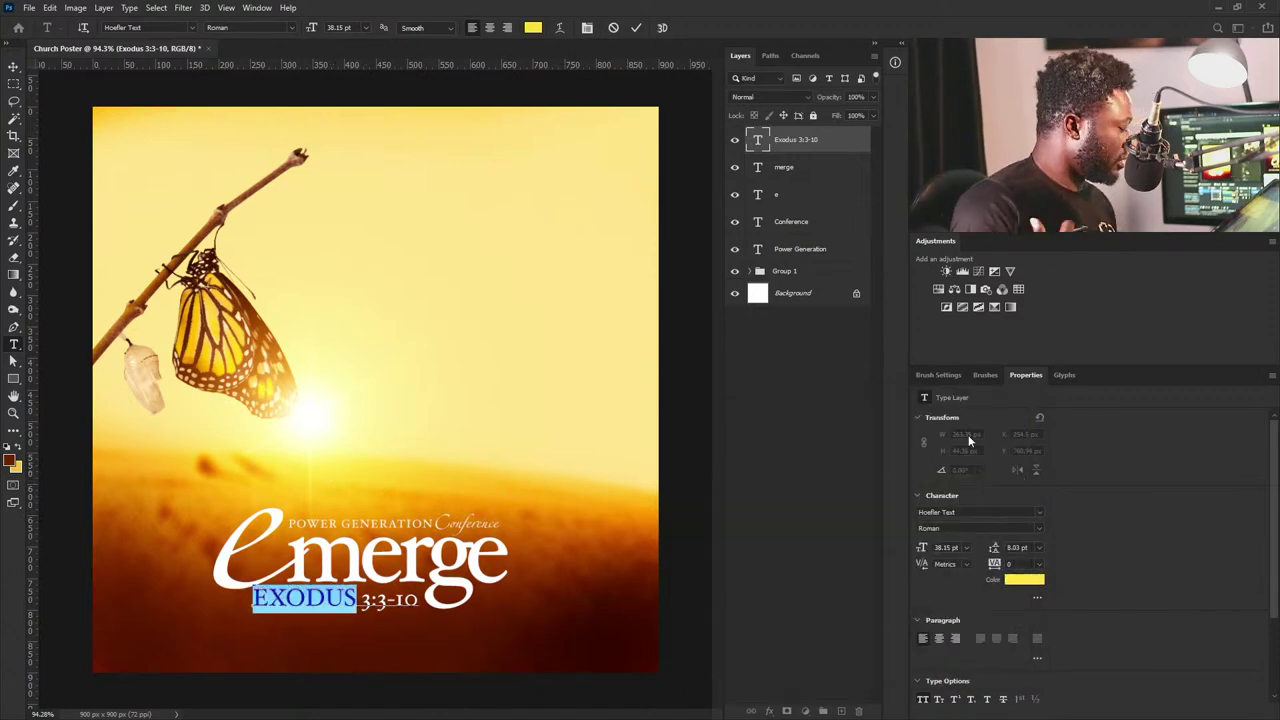
left_click(803, 145)
key("v")
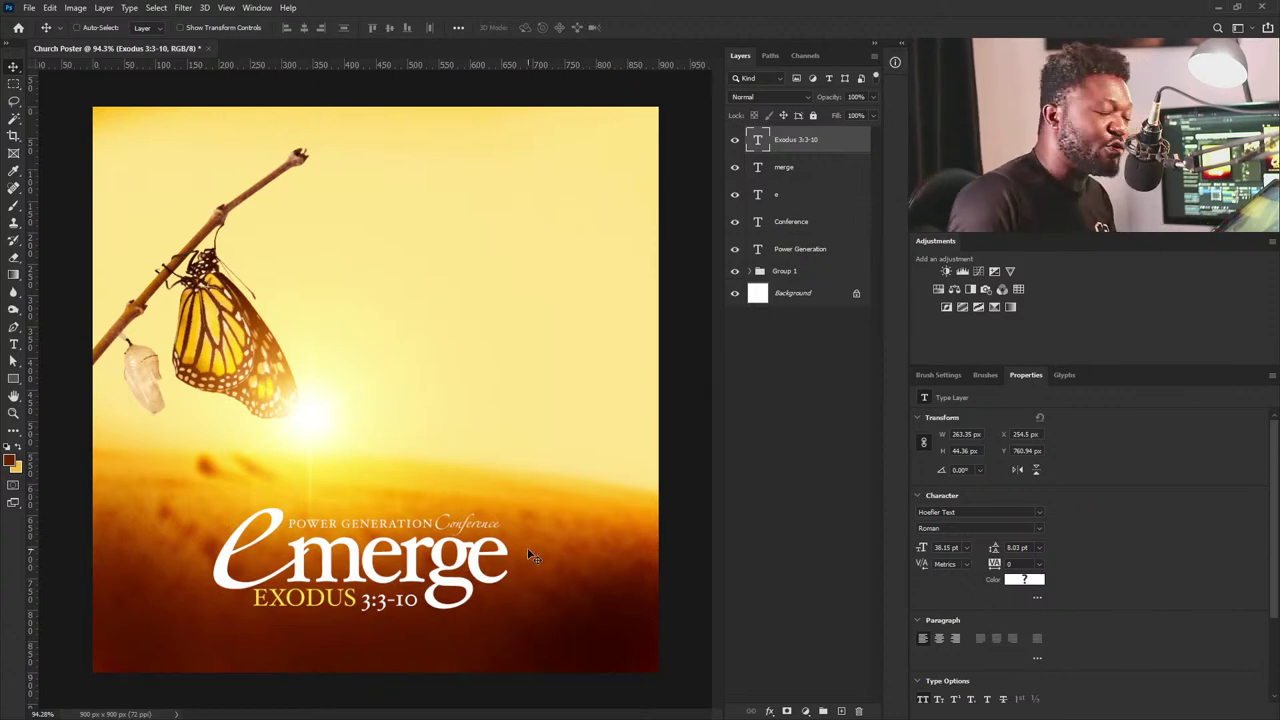
Scale all five title text layers together to about 114% and shift them slightly to the right.
left_click(812, 249, "shift")
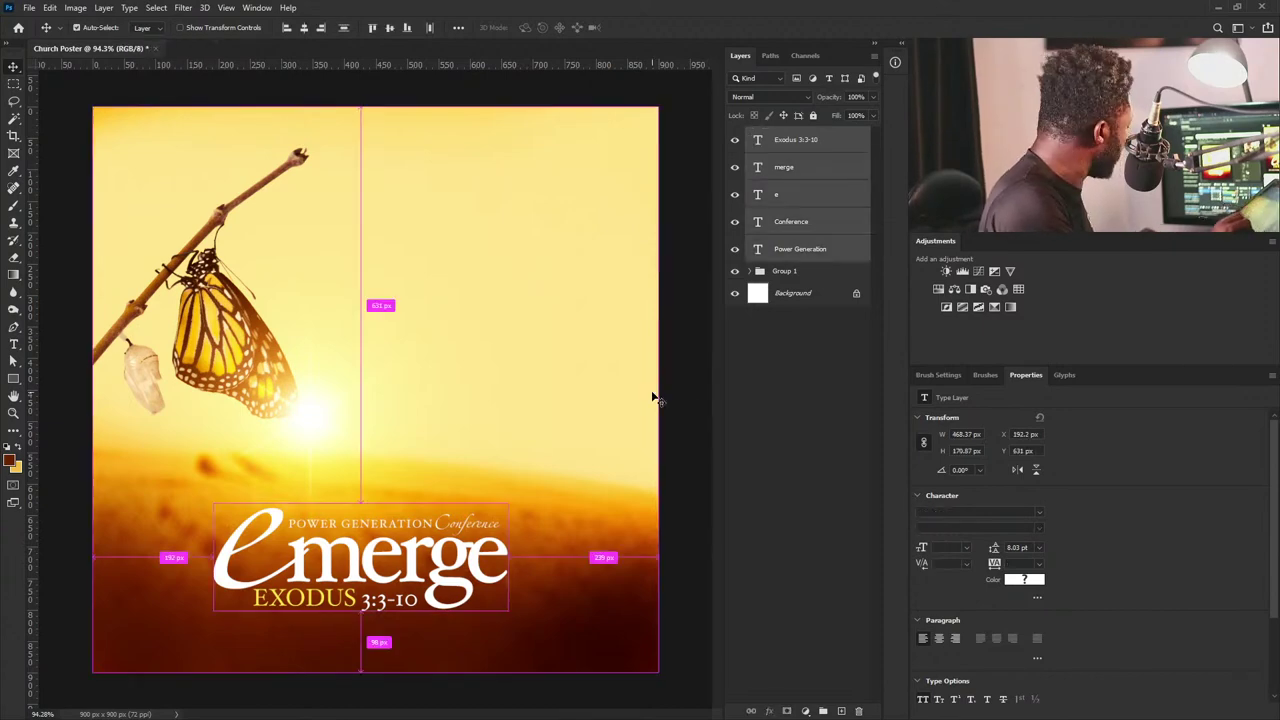
key("ctrl+t")
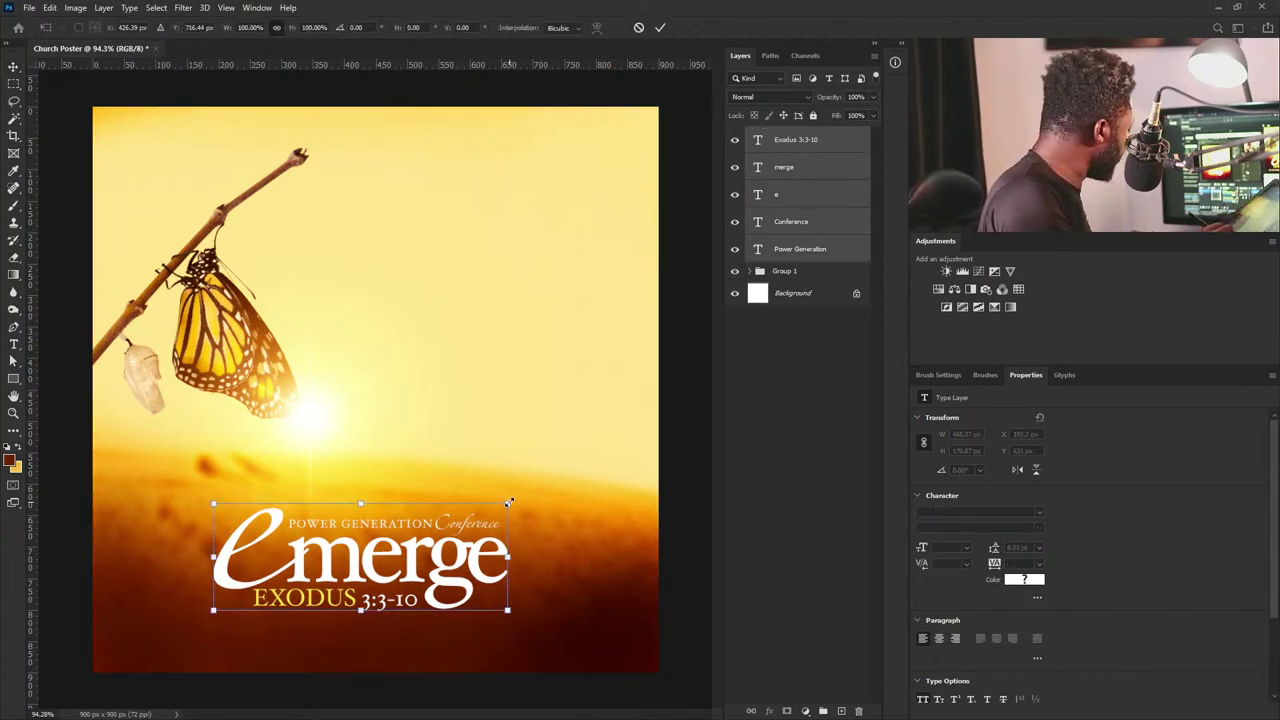
left_click_drag(509, 502, 527, 495)
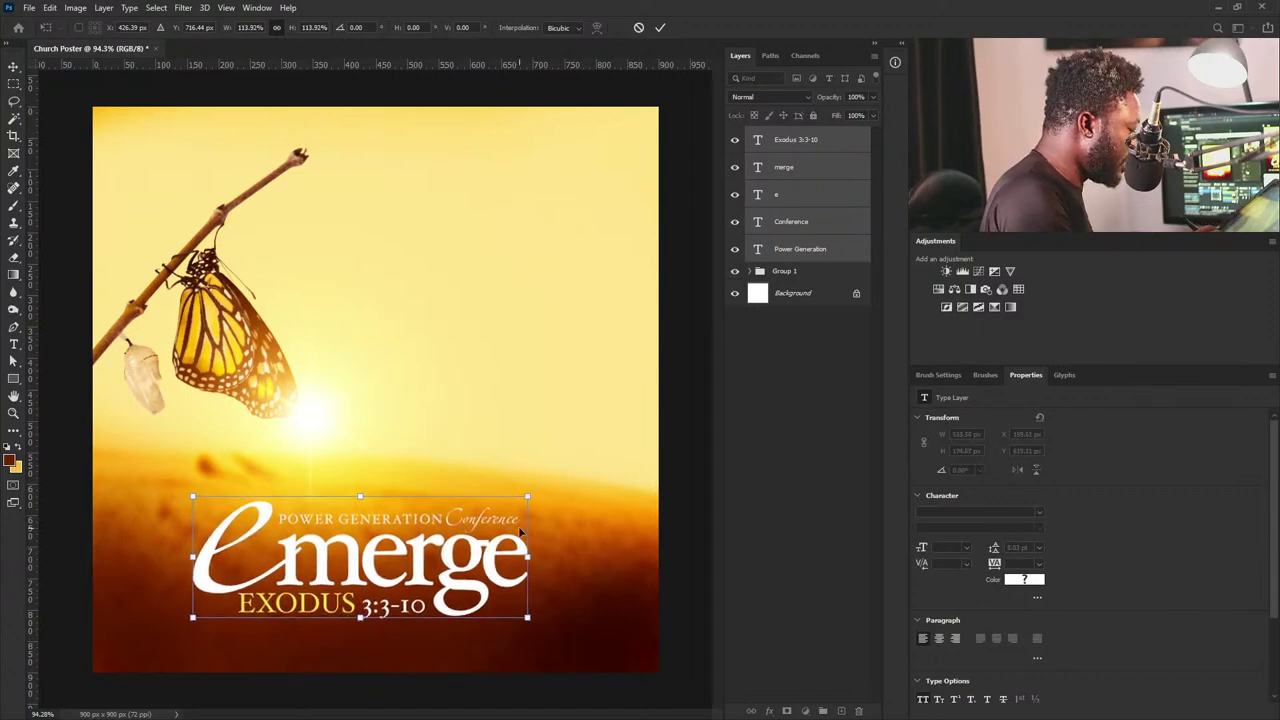
key("Return")
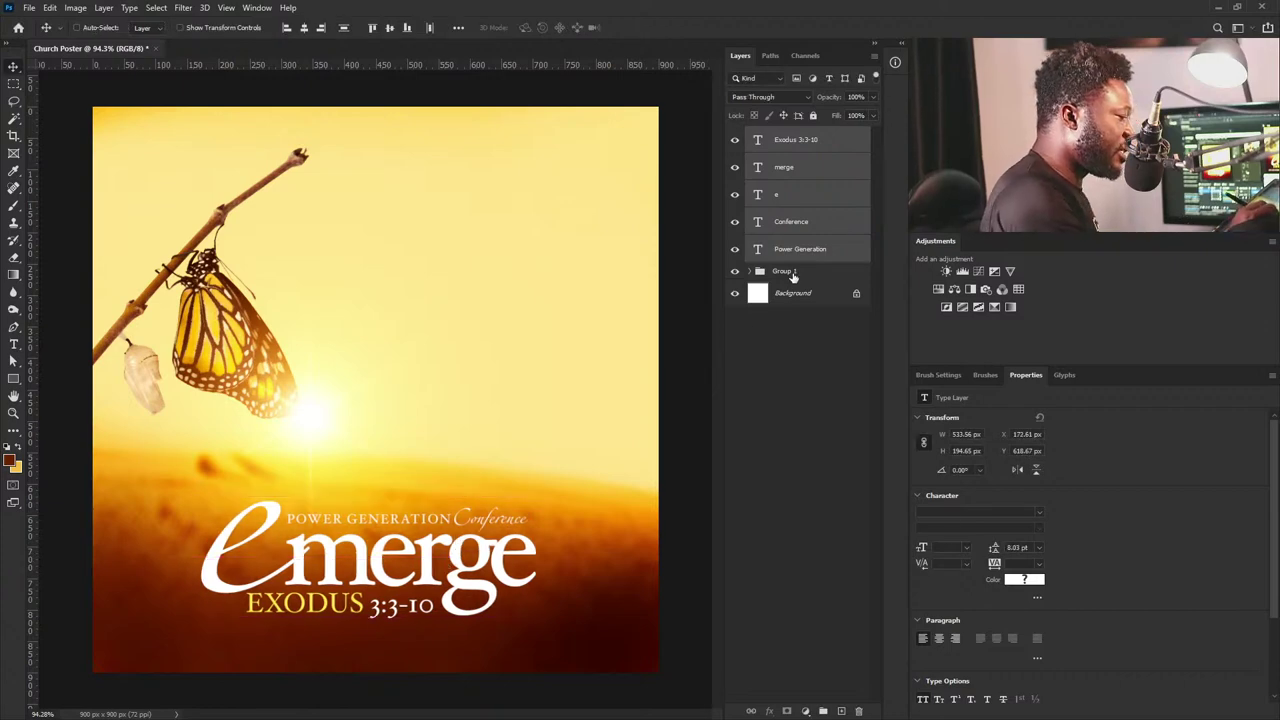
Expand Group 1 and brighten the Levels 1 adjustment by setting its midtones to about 1.55.
left_click(630, 625)
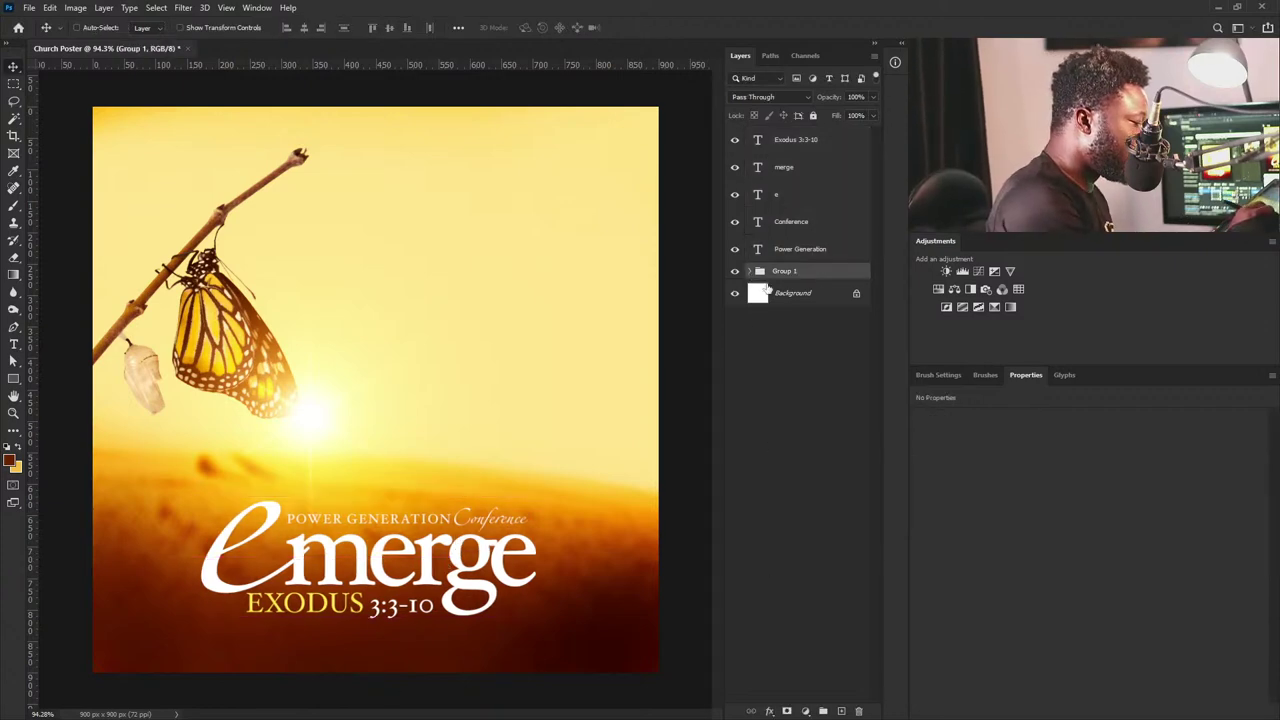
left_click(750, 271)
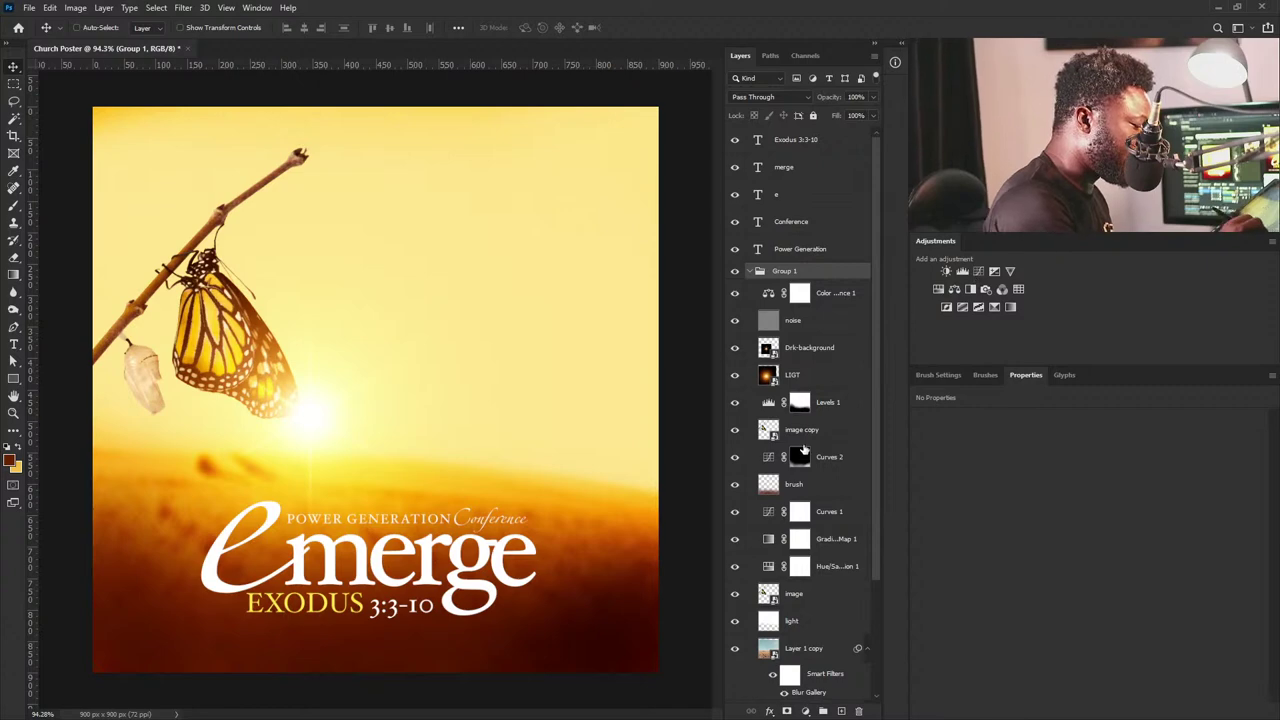
left_click(768, 403)
left_click_drag(1094, 522, 1074, 518)
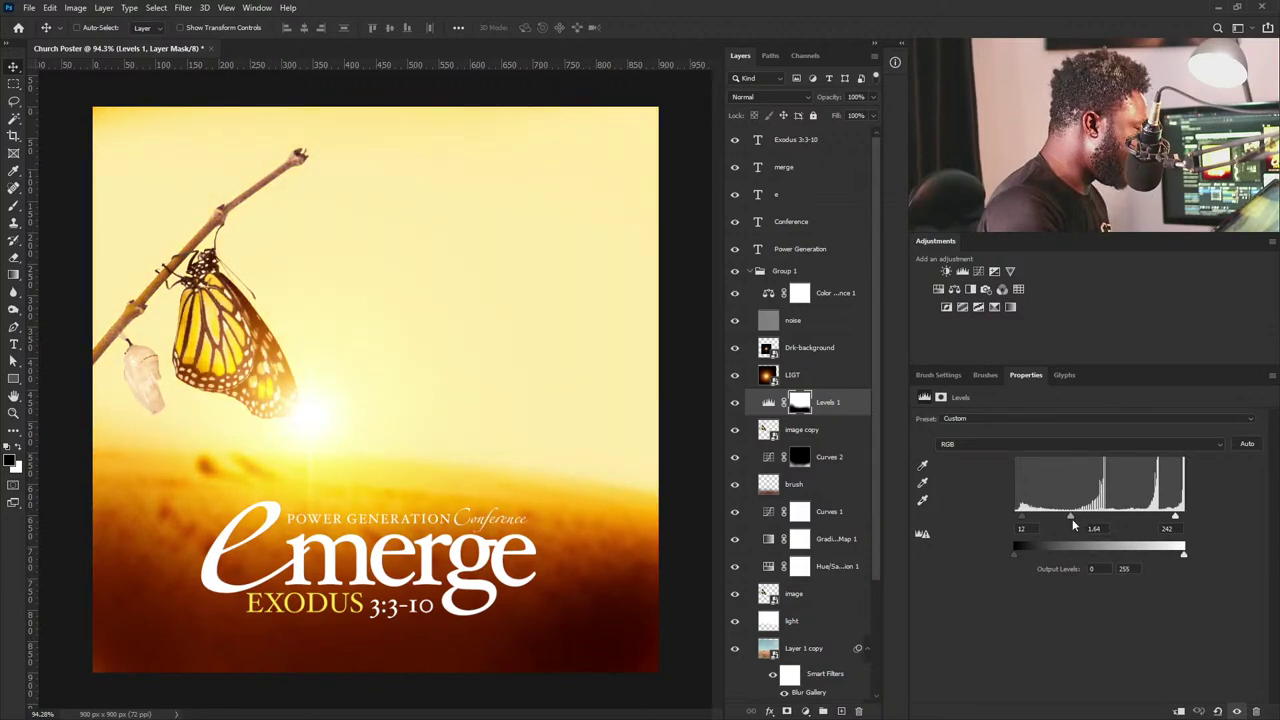
left_click_drag(1076, 515, 1079, 516)
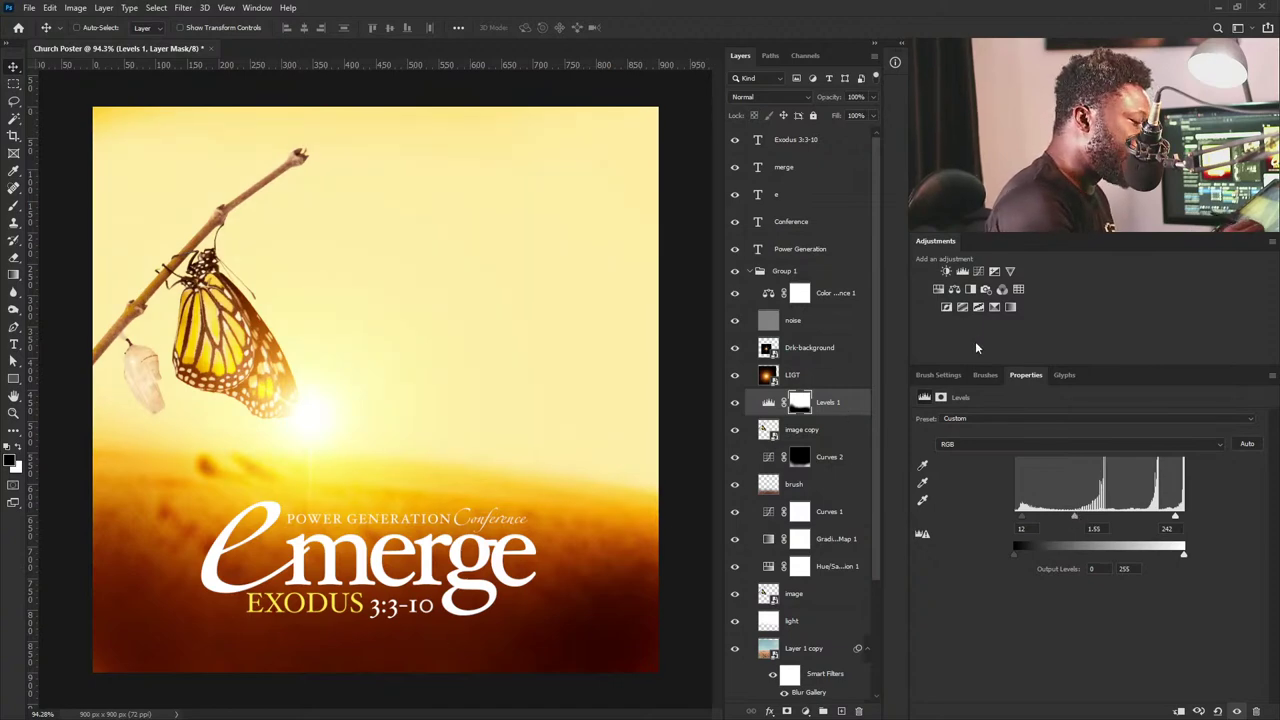
Add a new Levels adjustment above Levels 1 with midtones at about 0.52, and discard the unused Curves 3 adjustment.
left_click(979, 273)
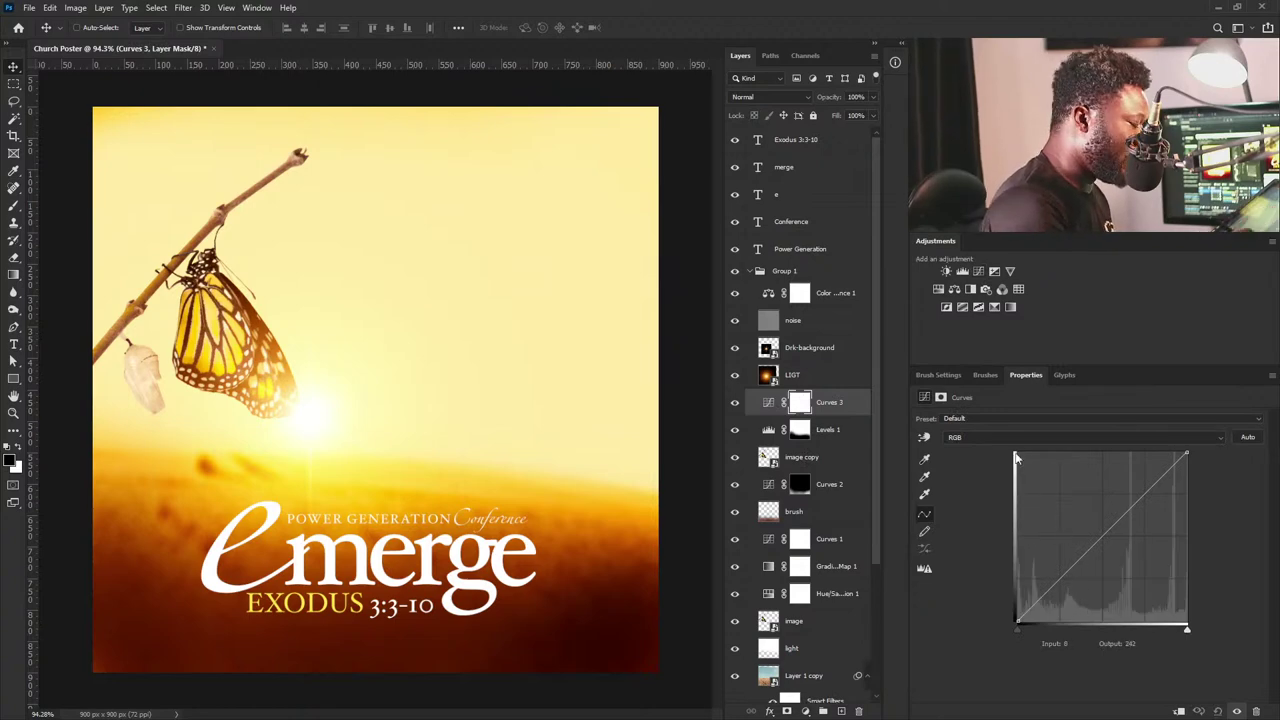
key("z")
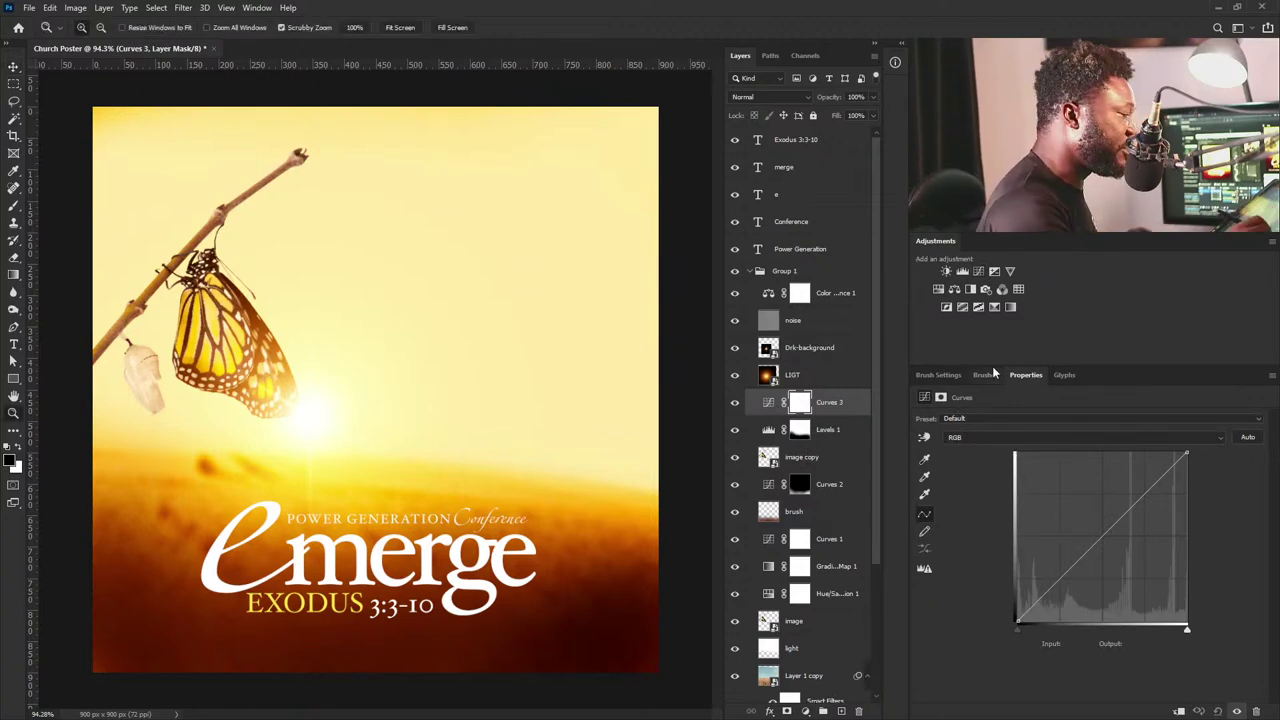
left_click(963, 273)
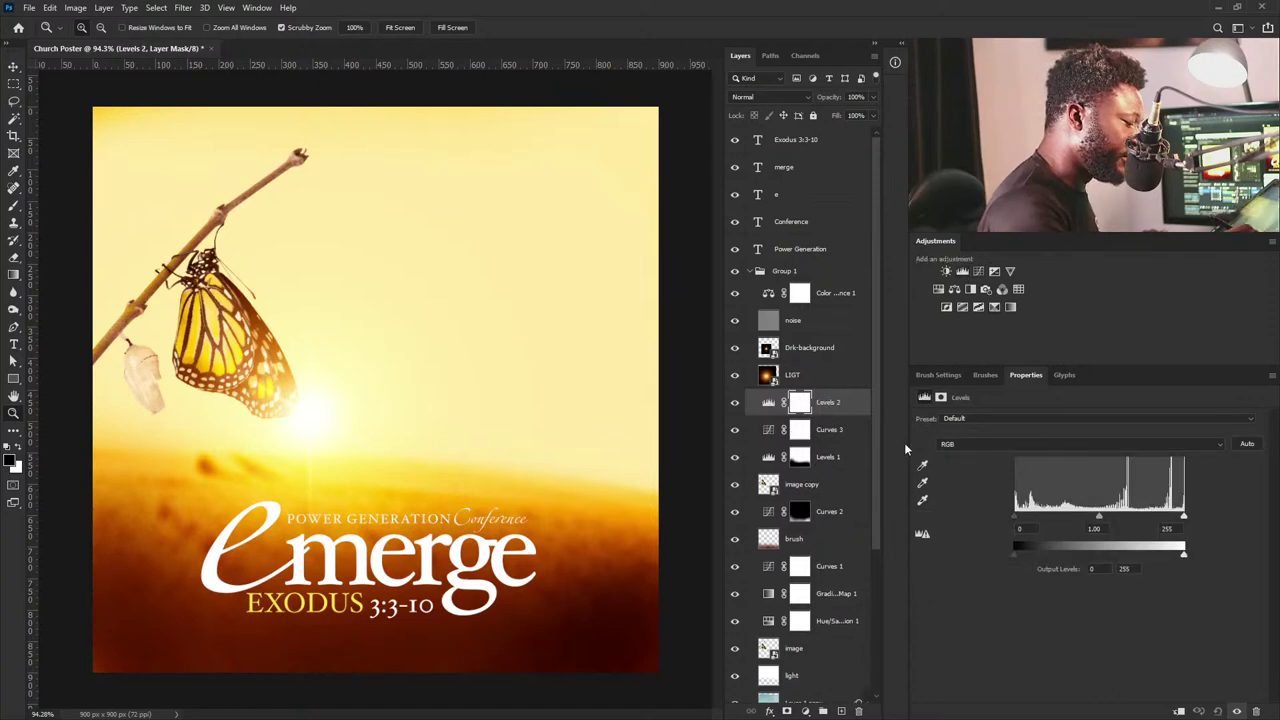
left_click_drag(829, 429, 858, 710)
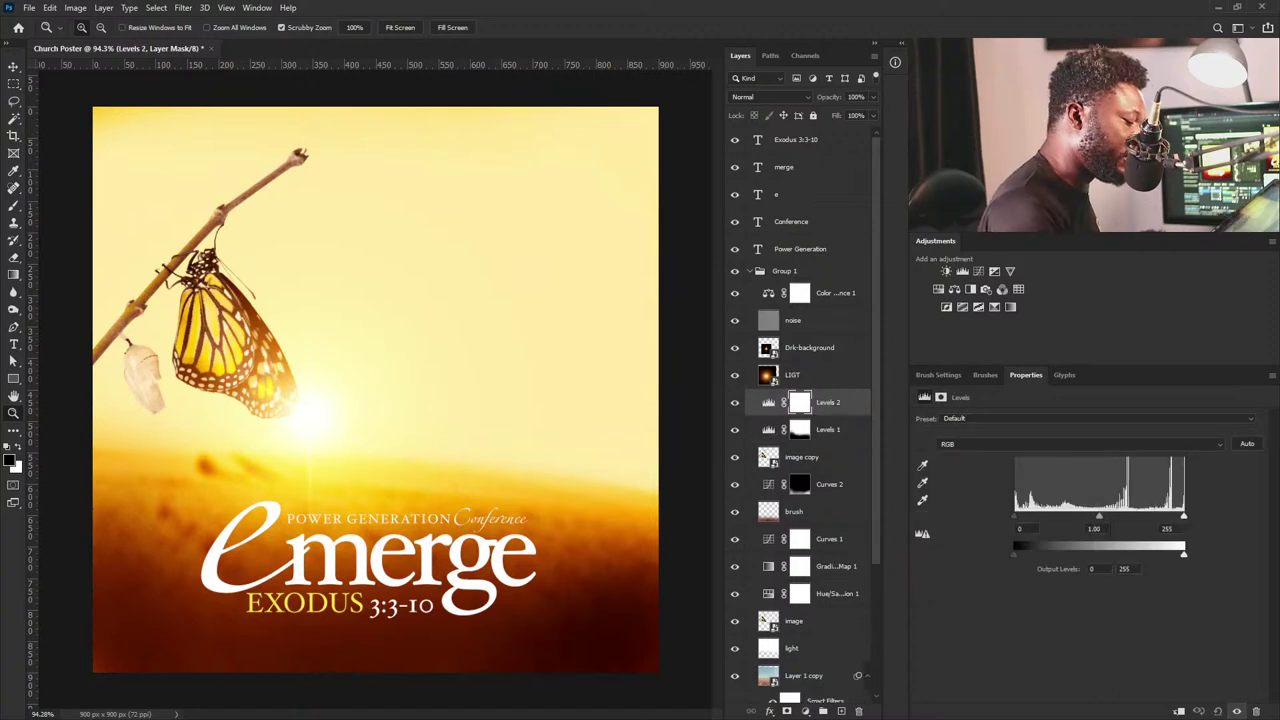
left_click_drag(1104, 516, 1130, 515)
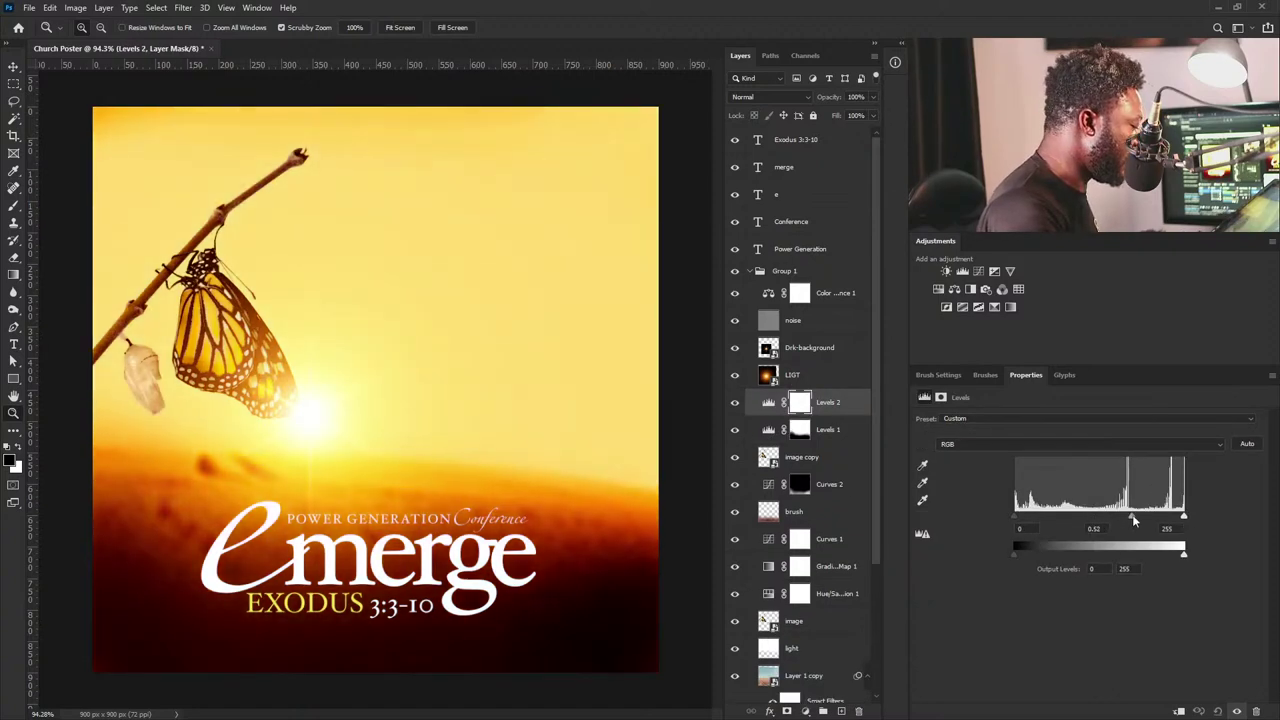
Invert the Levels 2 mask to black and paint white over the dark ground along the poster's base with the 250 px brush.
left_click(801, 401)
key("ctrl+i")
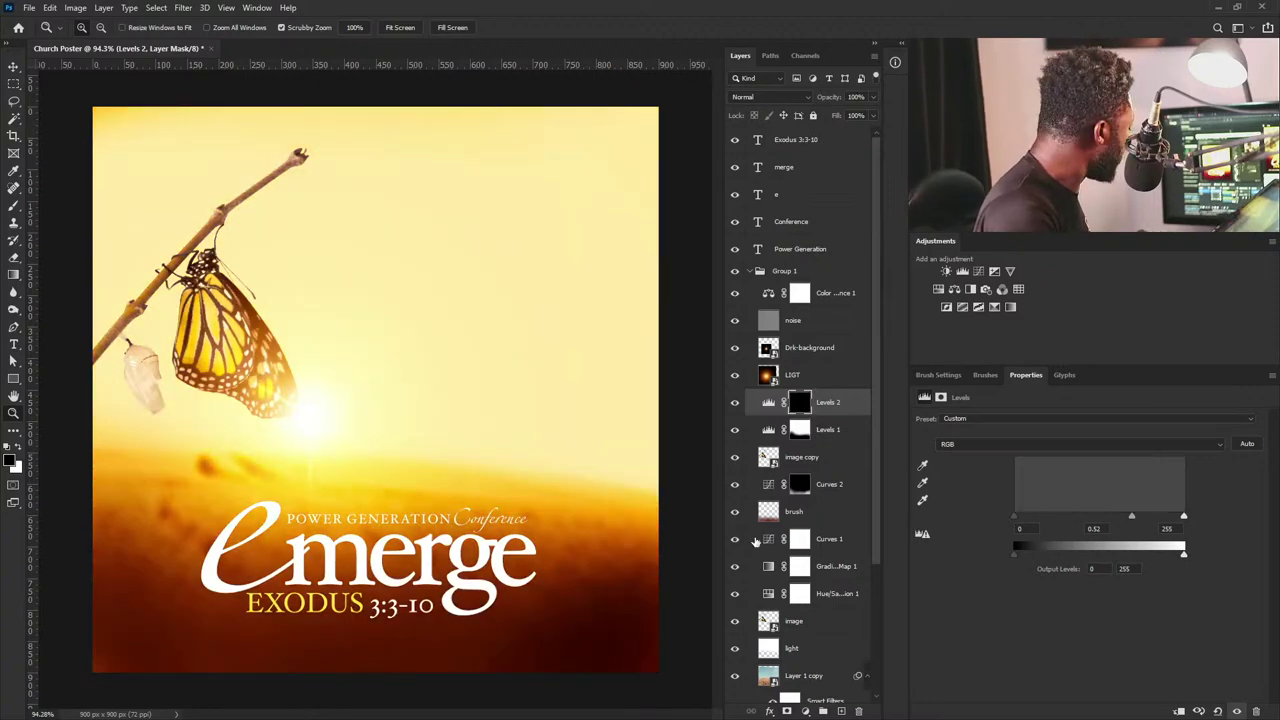
key("v")
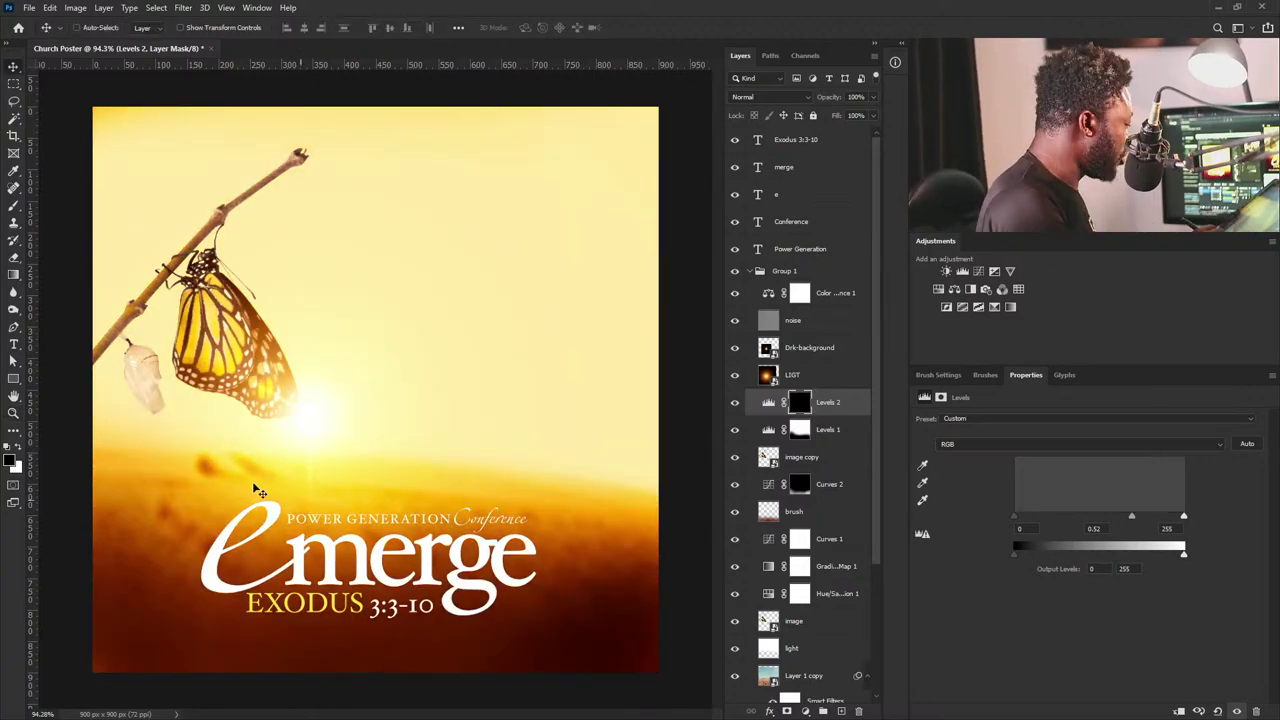
left_click(14, 205)
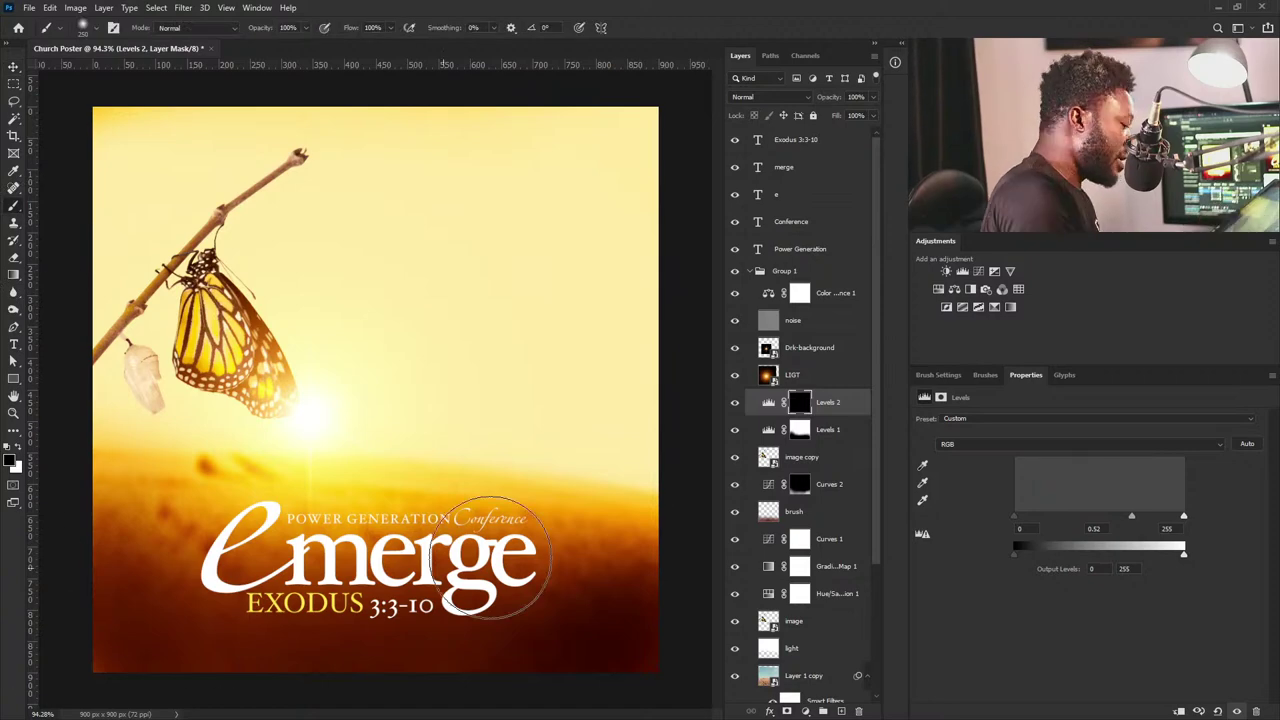
key("x")
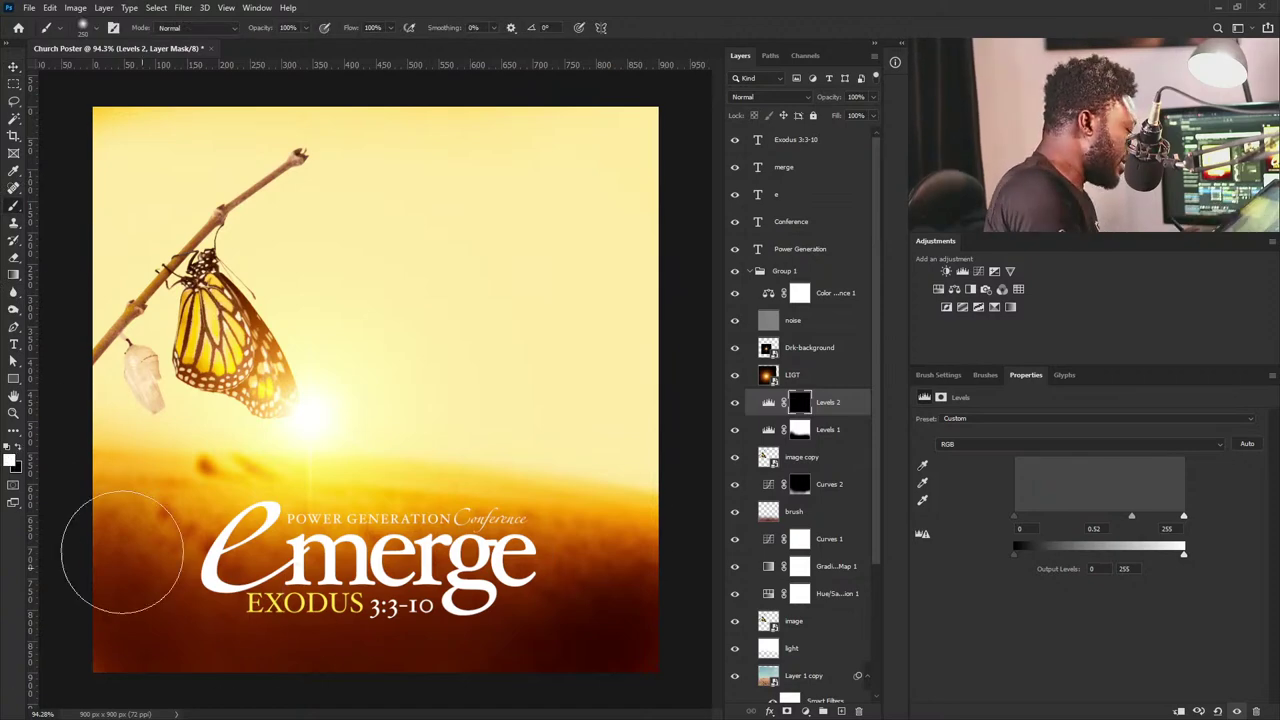
right_click(380, 502)
key("Escape")
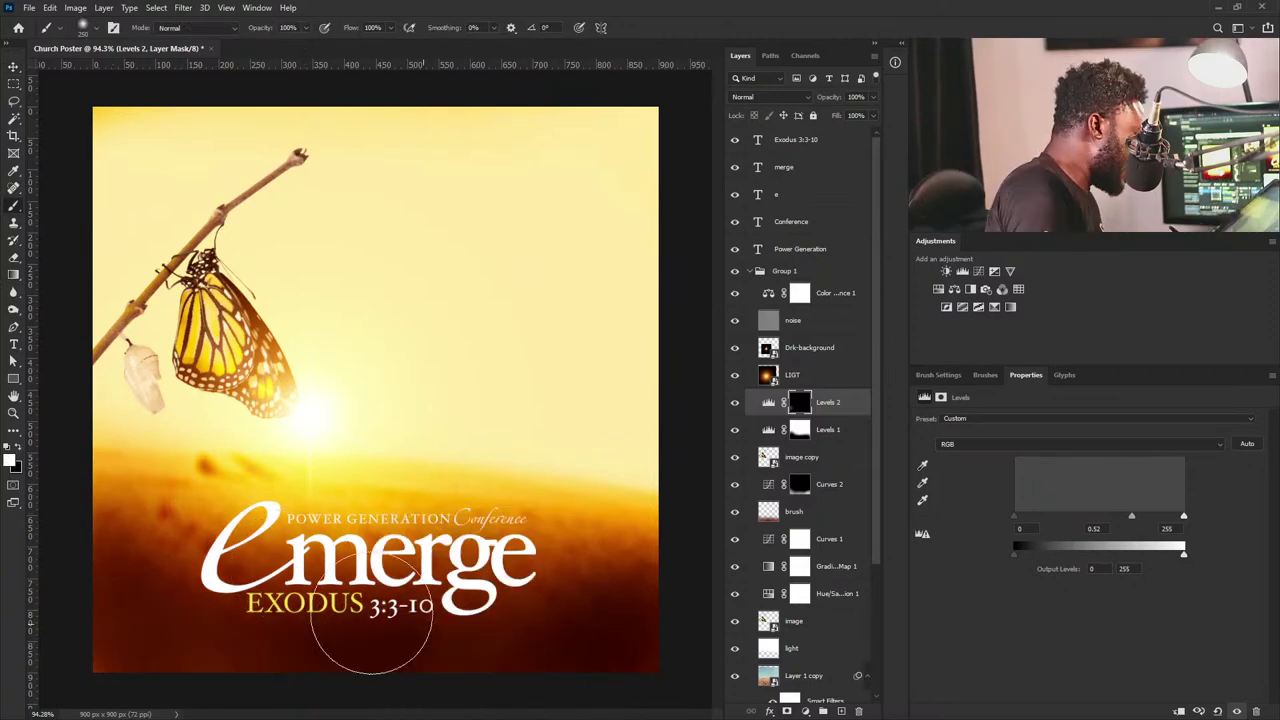
mouse_move(152, 558)
left_mouse_down()
mouse_move(436, 627)
mouse_move(189, 602)
mouse_move(138, 571)
mouse_move(549, 603)
mouse_move(319, 633)
mouse_move(617, 560)
mouse_move(466, 578)
mouse_move(163, 513)
left_mouse_up()
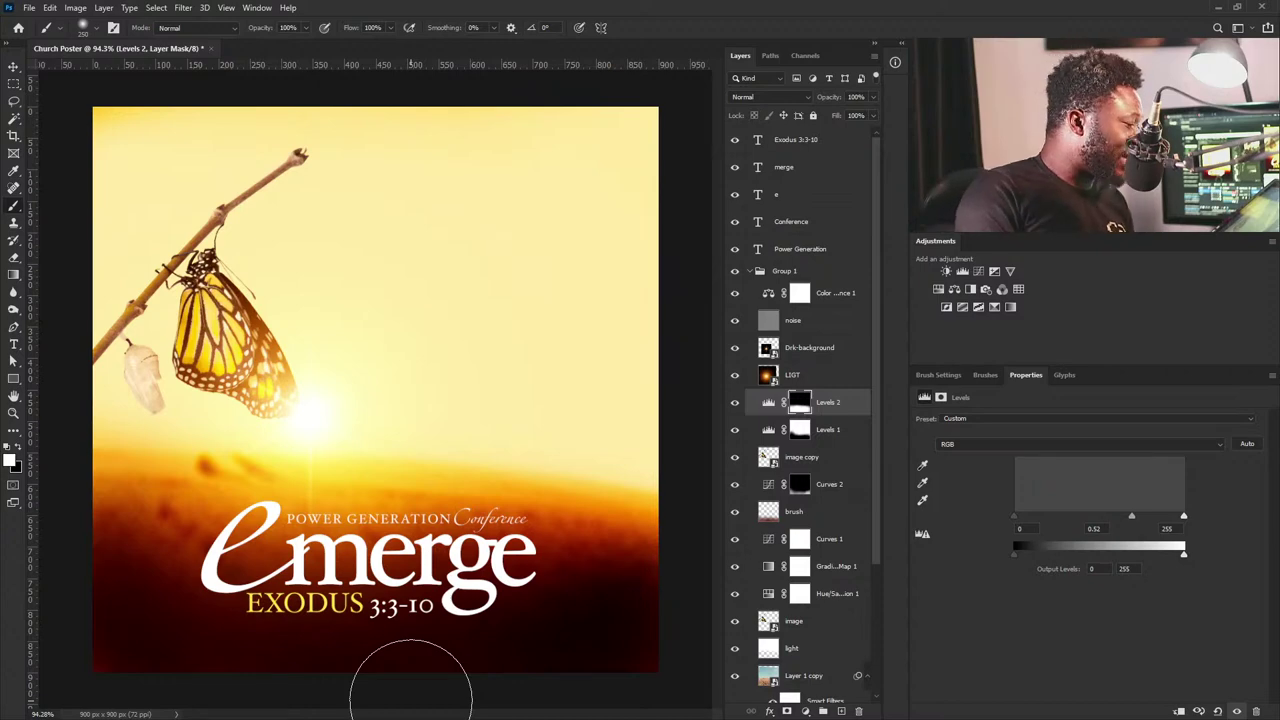
Move the image copy layer above Levels 2 and set its opacity to 78%.
left_click_drag(814, 456, 814, 400)
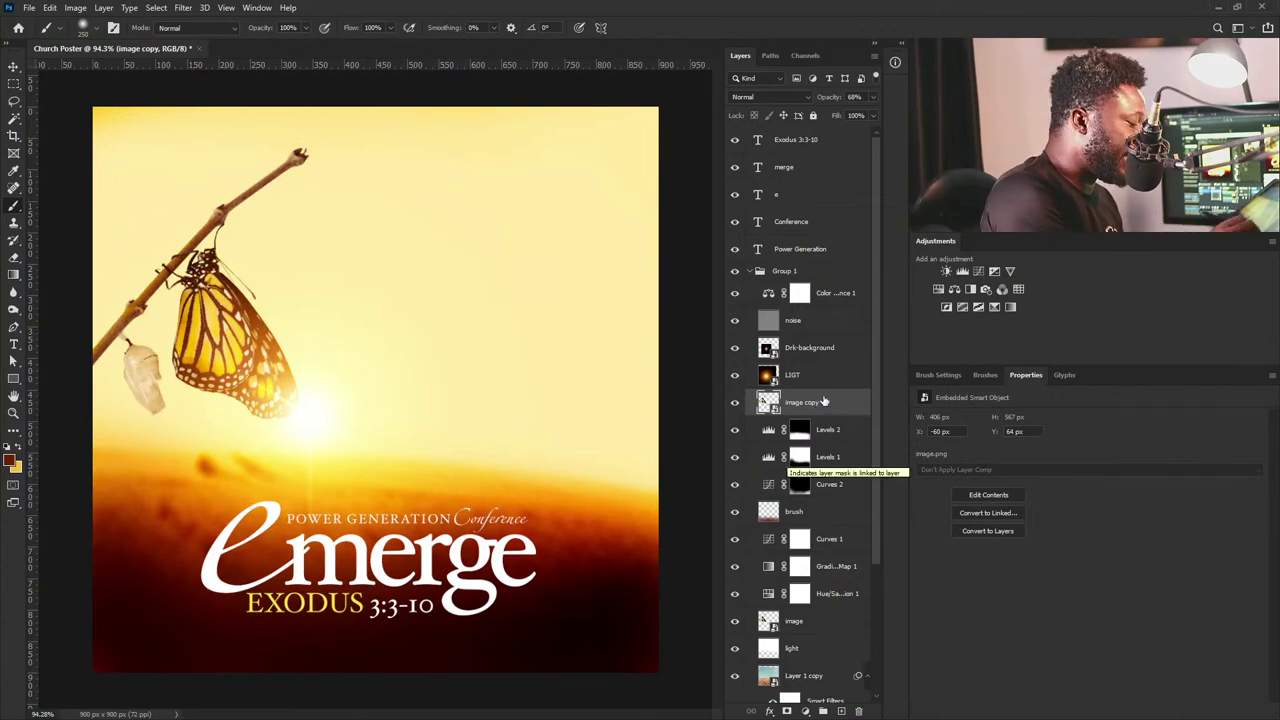
left_click(872, 97)
left_click_drag(852, 115, 858, 115)
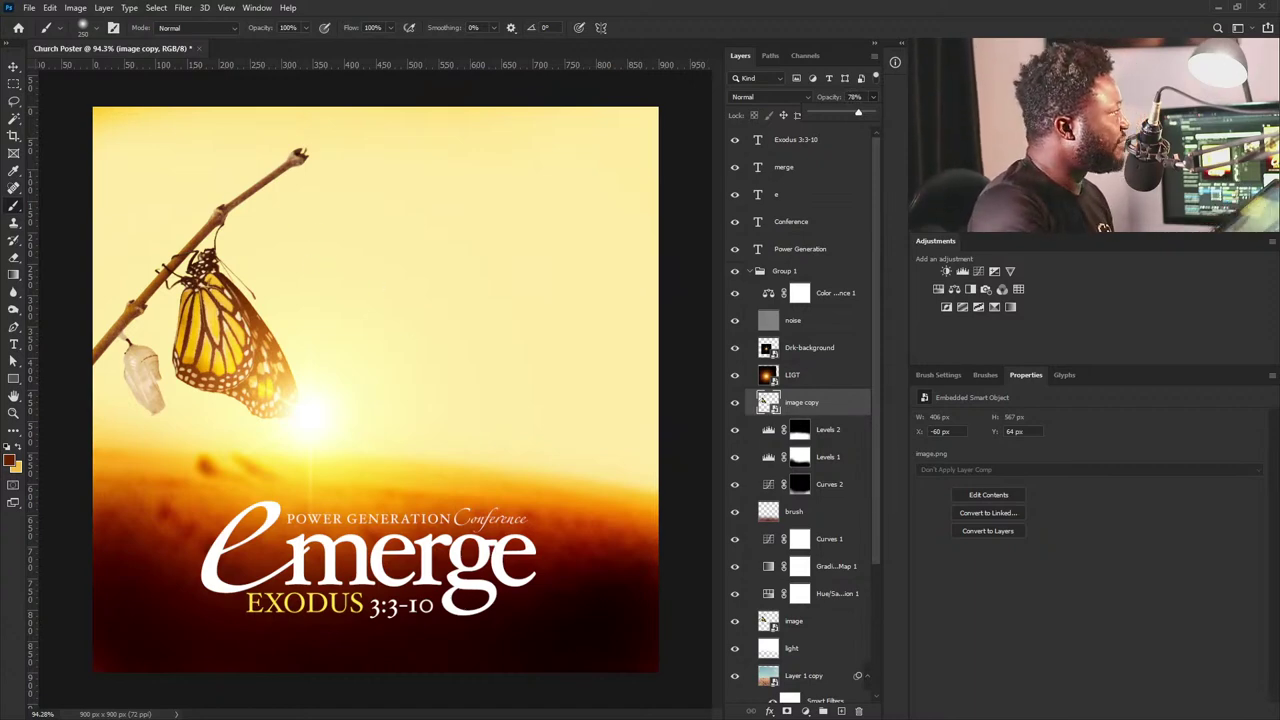
left_click(763, 398)
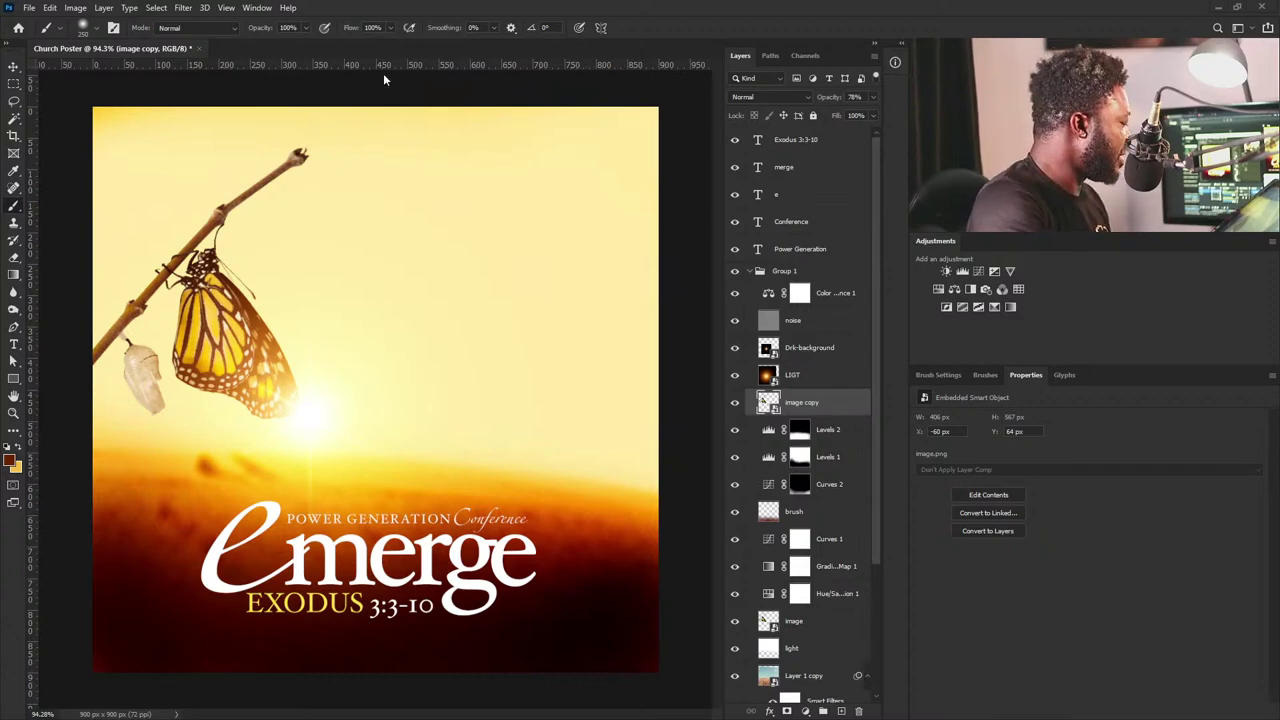
left_click(14, 344)
left_click(414, 400)
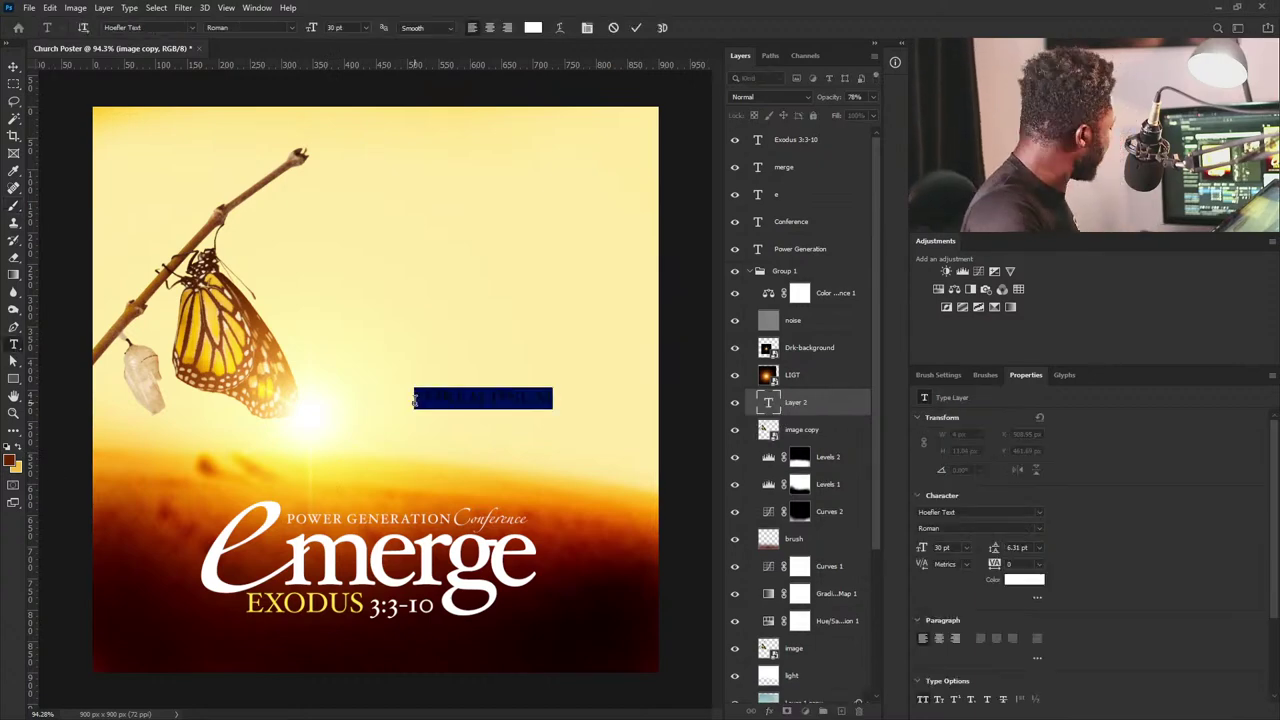
key("ctrl+v")
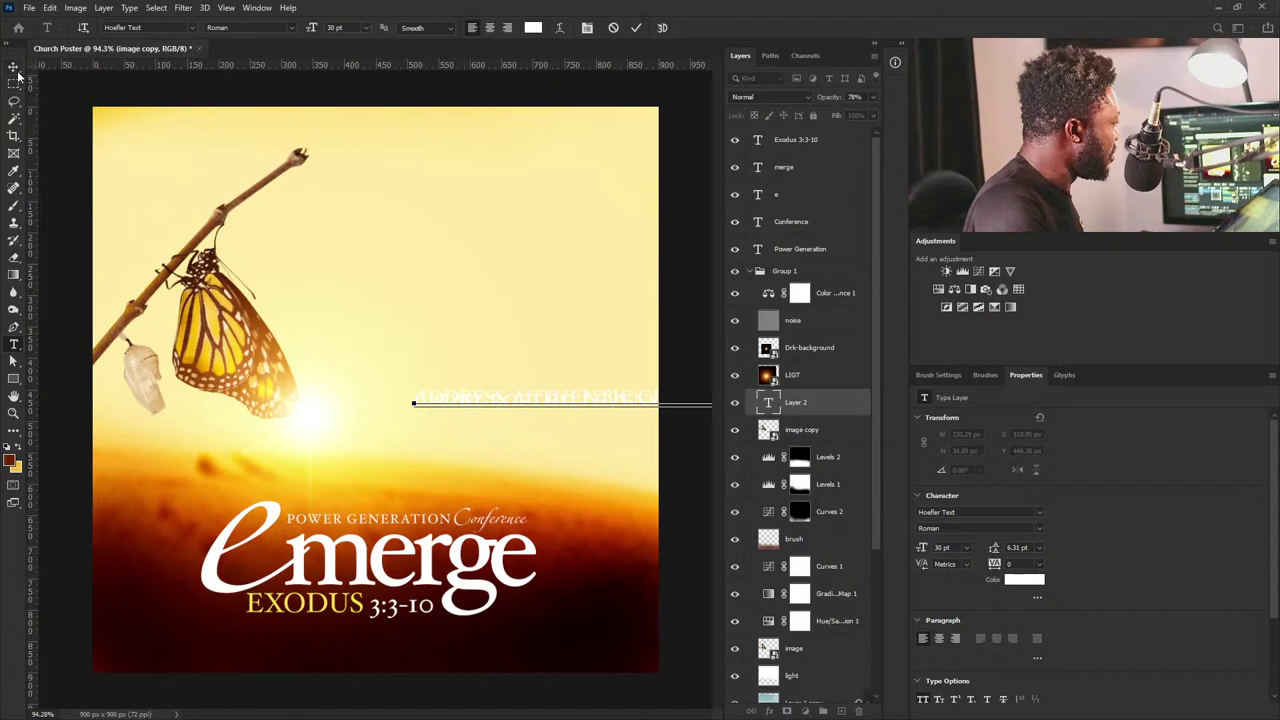
left_click(14, 66)
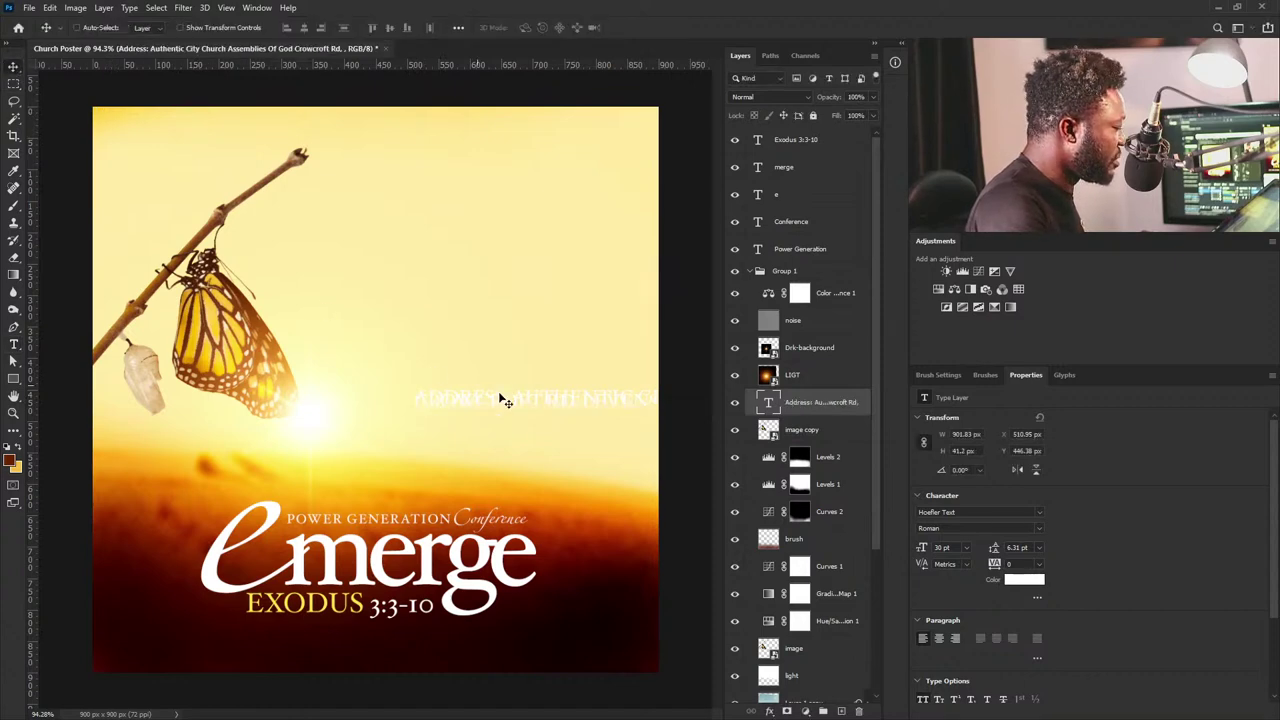
left_click_drag(778, 416, 858, 711)
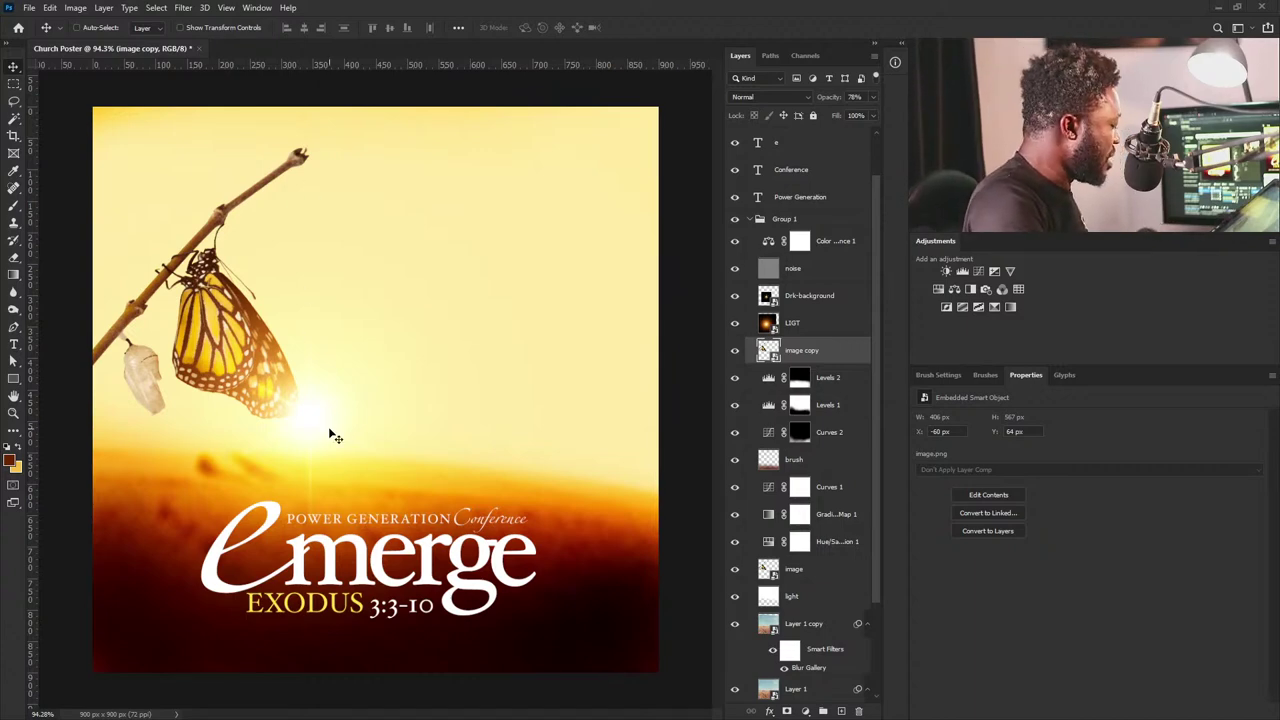
Add a text layer near the poster's bottom edge and paste in the church's name and address.
left_click(14, 345)
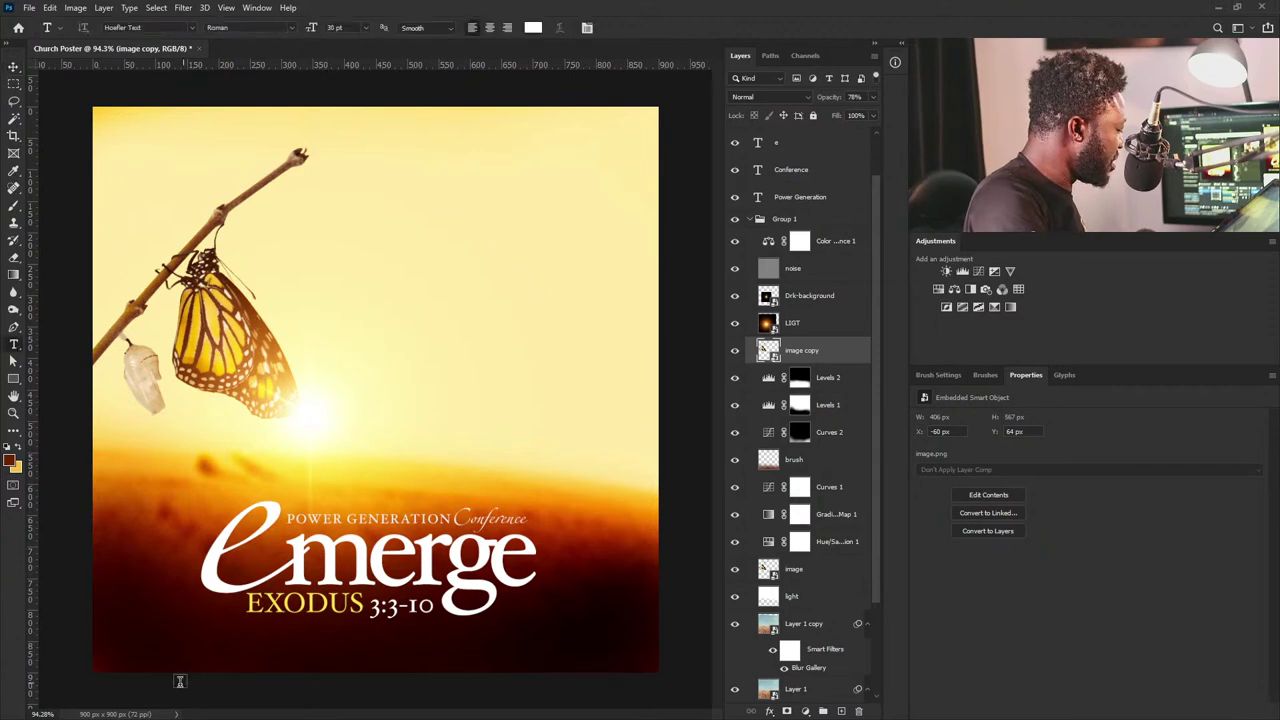
left_click(172, 650)
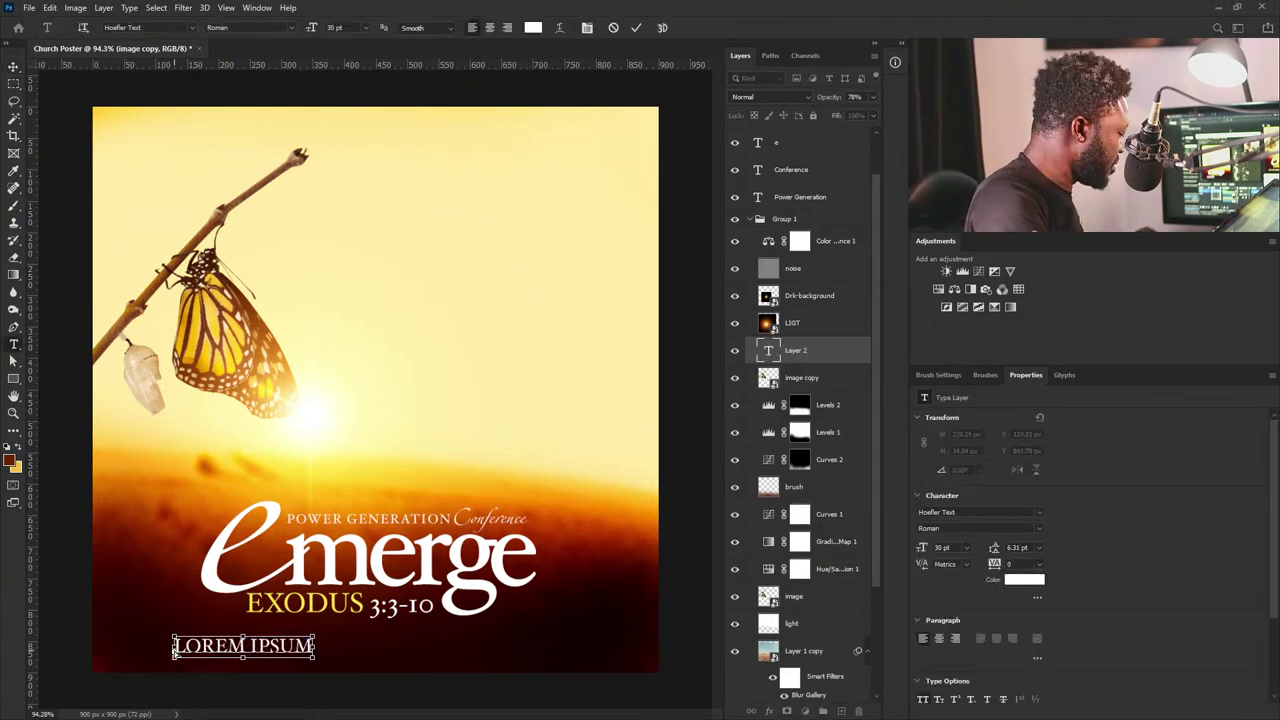
key("ctrl+v")
key("ctrl+a")
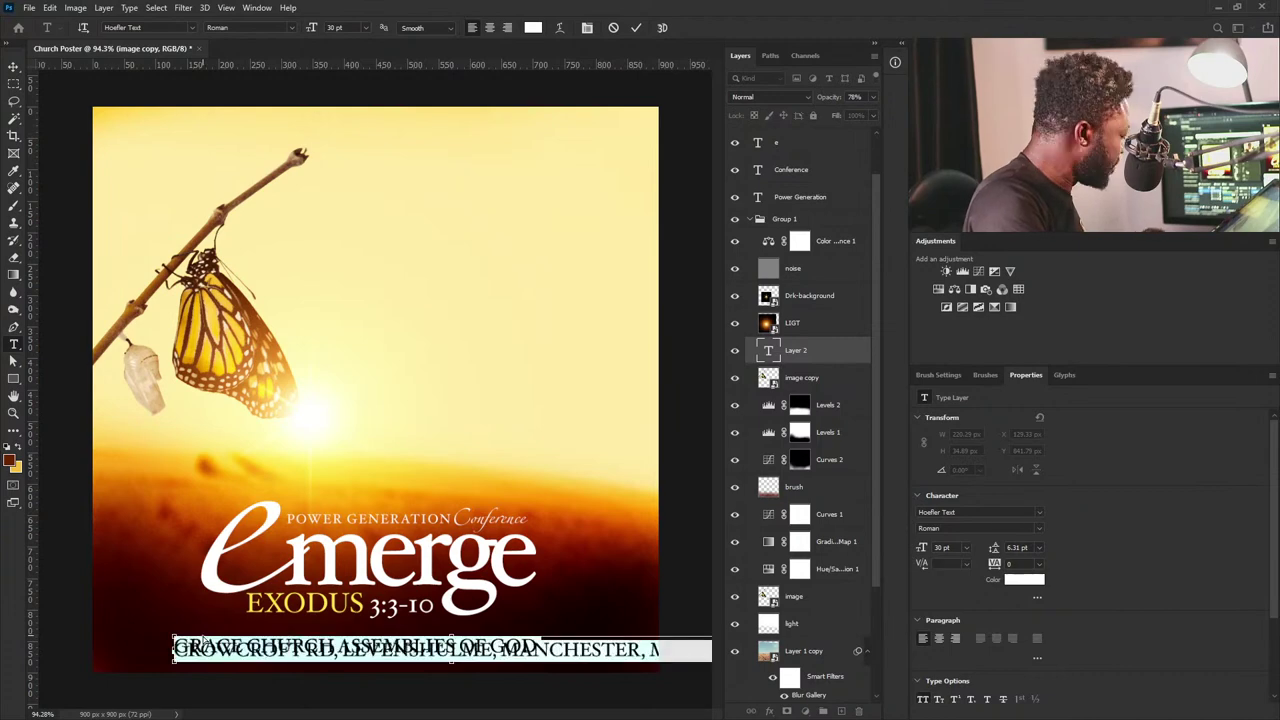
Set the venue text to Fedra Sans Pro Light at 16 pt and join its two lines into one.
left_click(1039, 512)
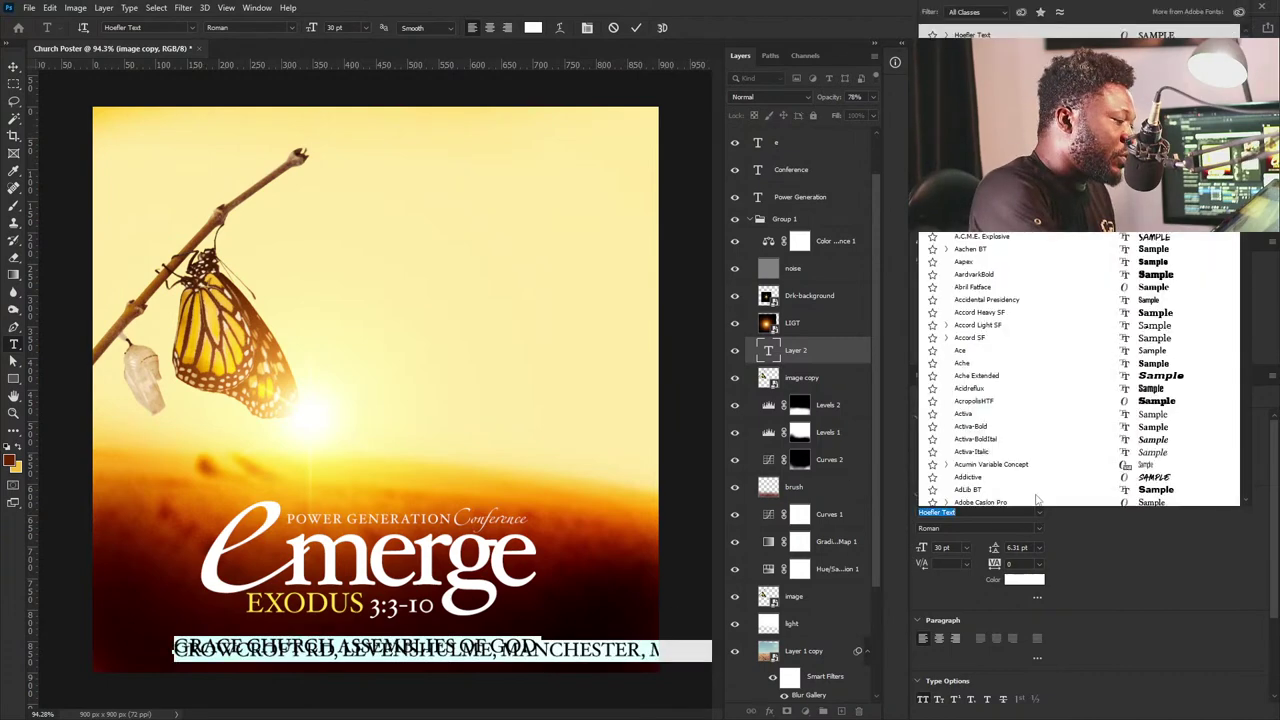
type("Fedra Sans Pro")
key("Return")
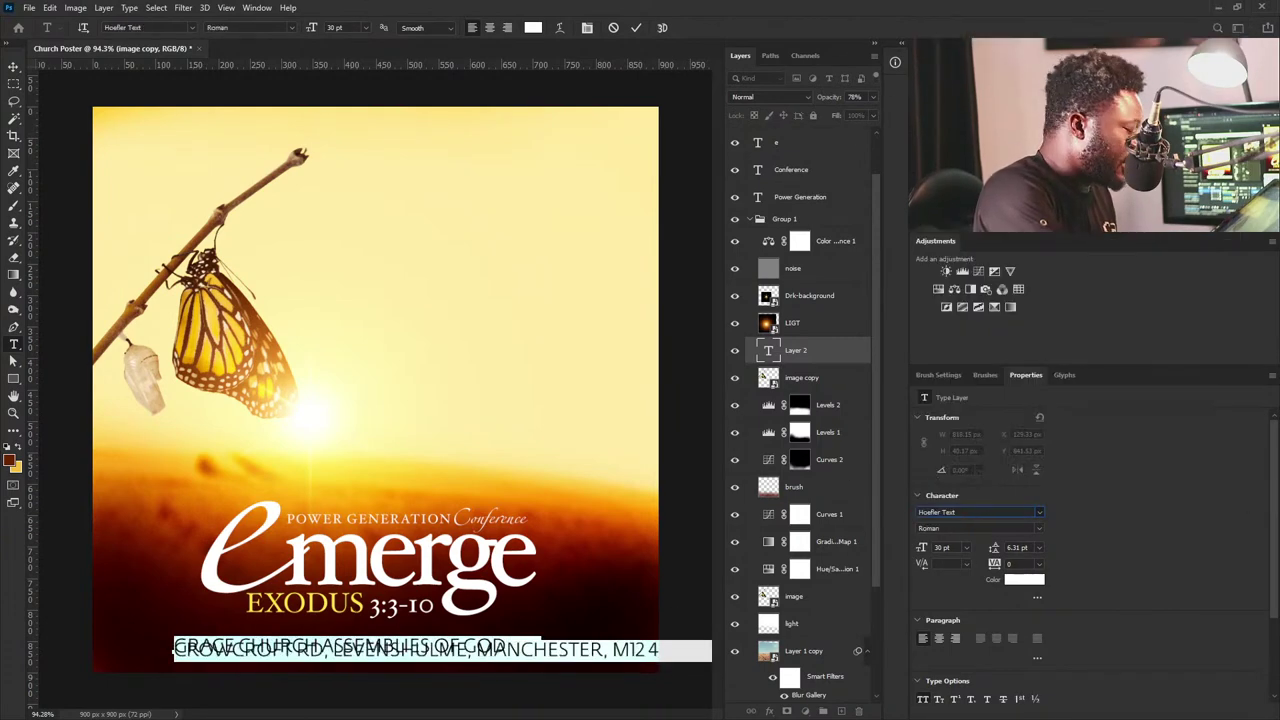
left_click(966, 547)
left_click(962, 588)
left_click(966, 547)
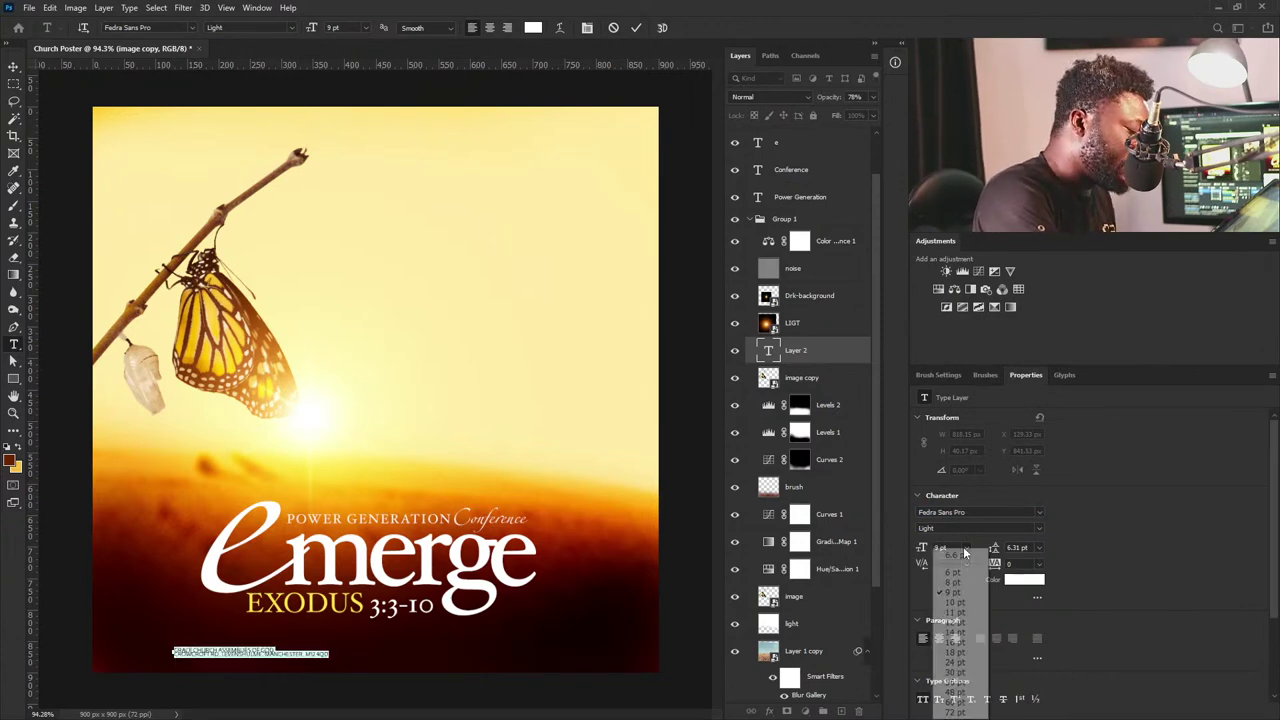
left_click(958, 637)
left_click(341, 646)
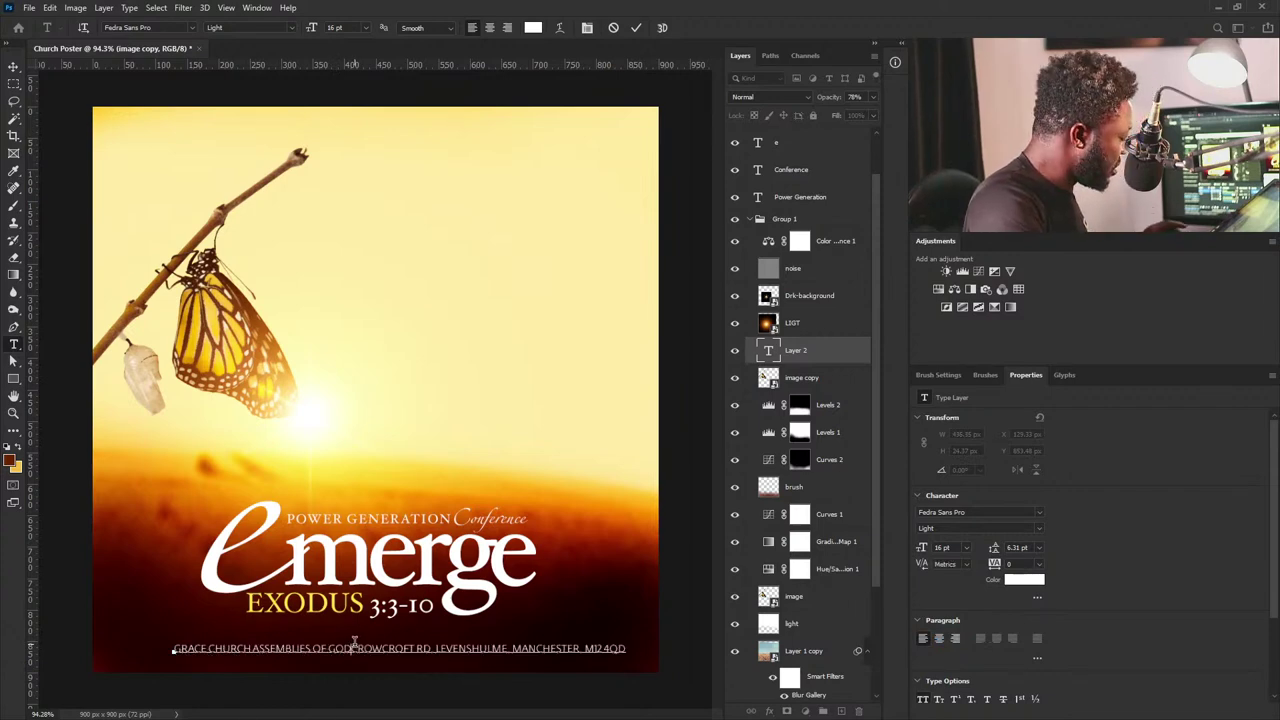
Scale the venue line down to about 14.6 pt and reposition it slightly below the title.
left_click(11, 66)
mouse_move(487, 666)
left_mouse_down()
mouse_move(456, 663)
mouse_move(468, 663)
left_mouse_up()
key("ctrl+t")
left_click_drag(604, 644, 584, 645)
Set the venue line's tracking to 60 and its font weight to Book.
left_click(1010, 563)
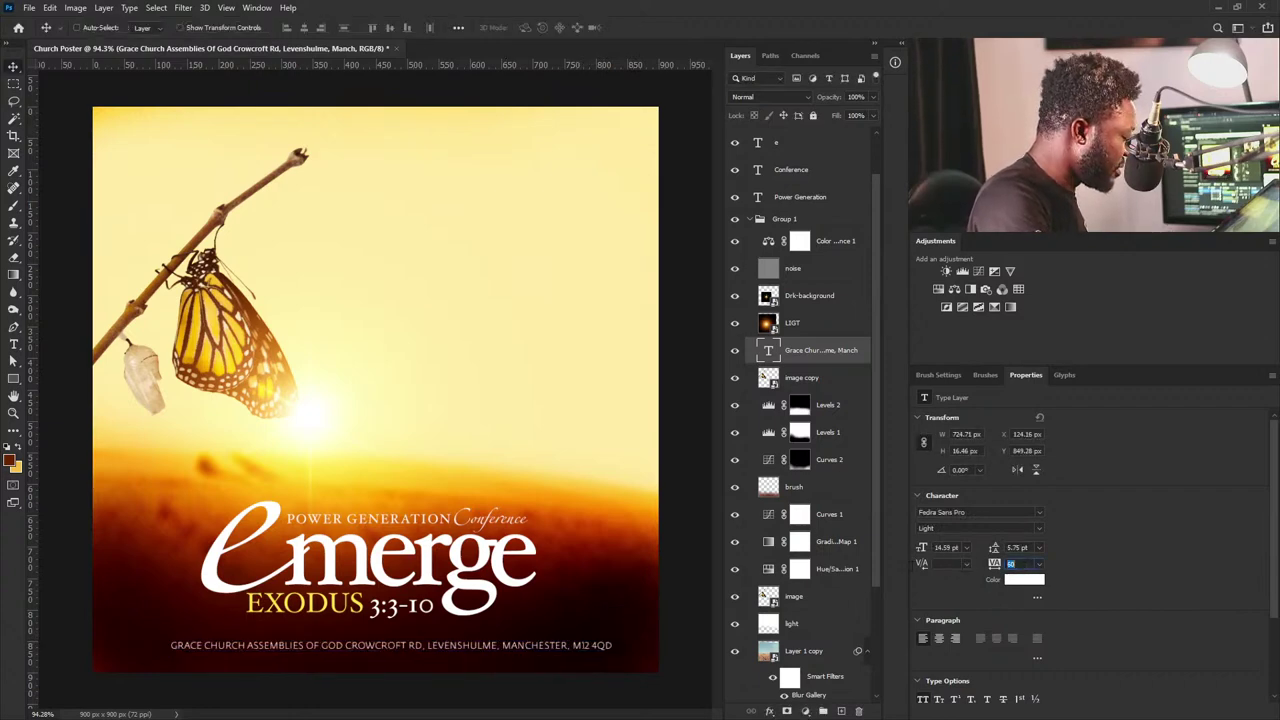
type("60")
key("Return")
type("50")
key("Return")
left_click(953, 588)
double_click(768, 352)
left_click(1040, 525)
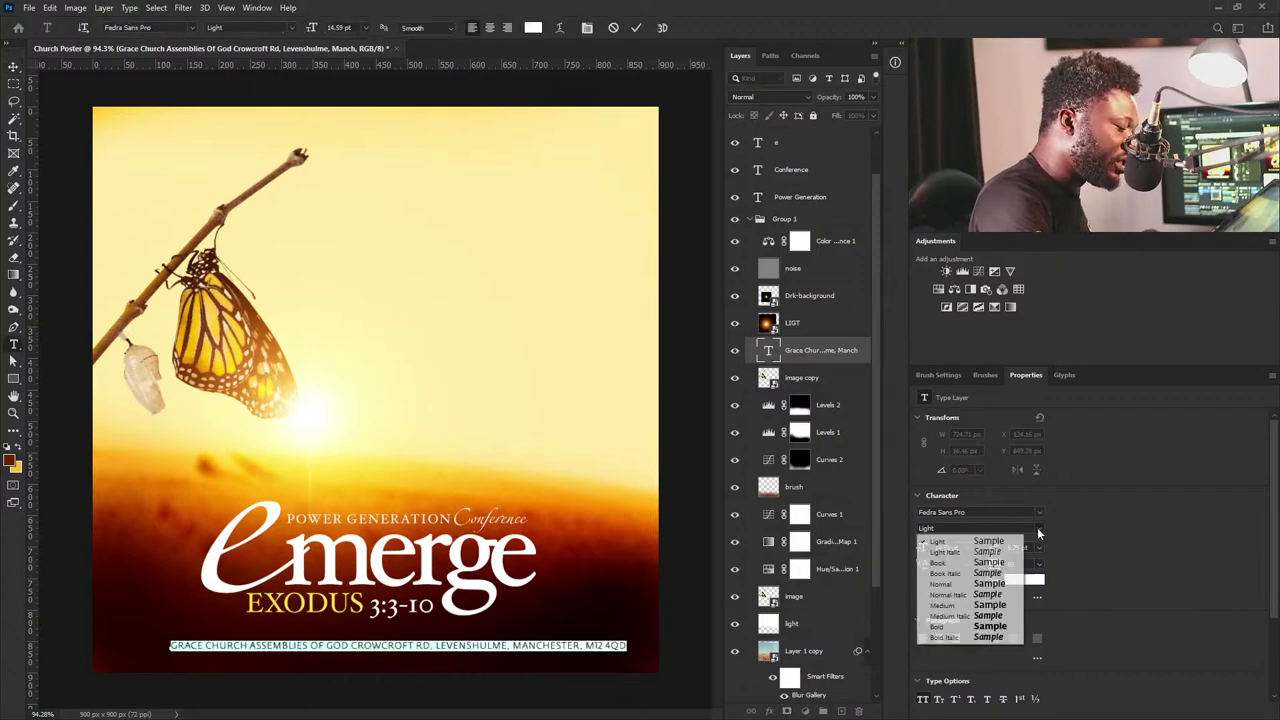
left_click(1013, 563)
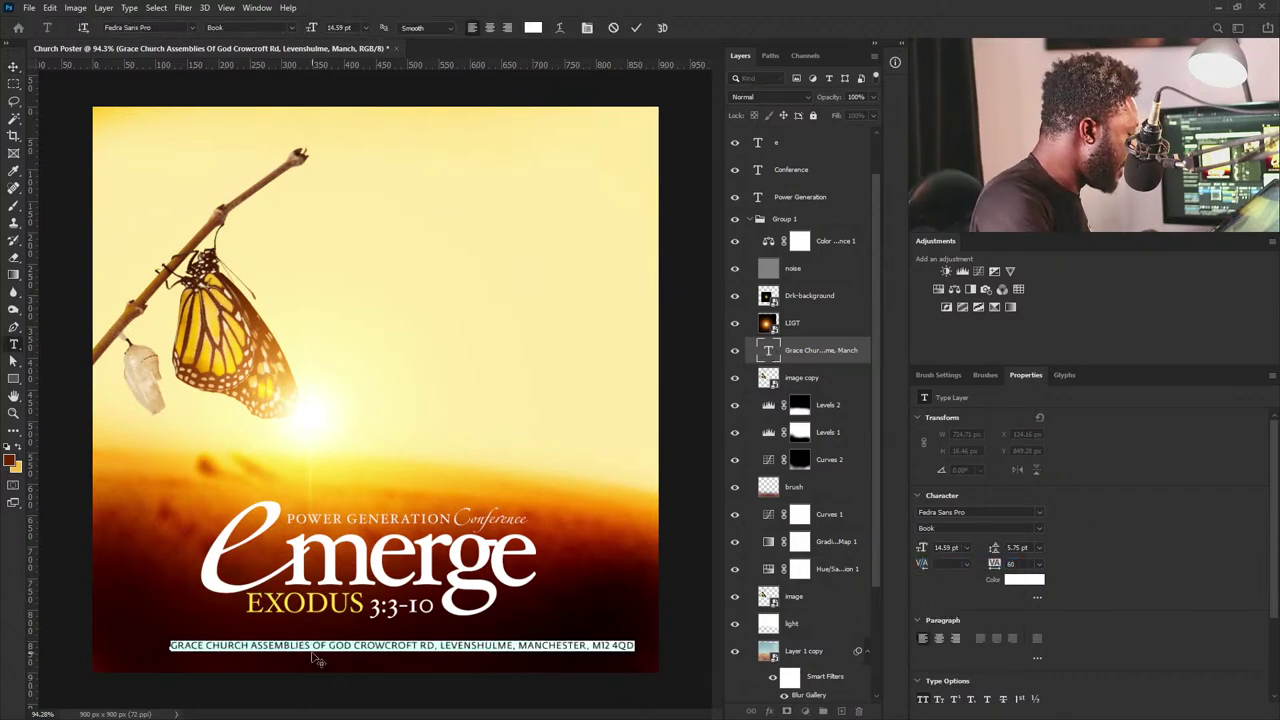
Give only the church name at the start of the venue line the Medium font weight.
left_click(352, 641)
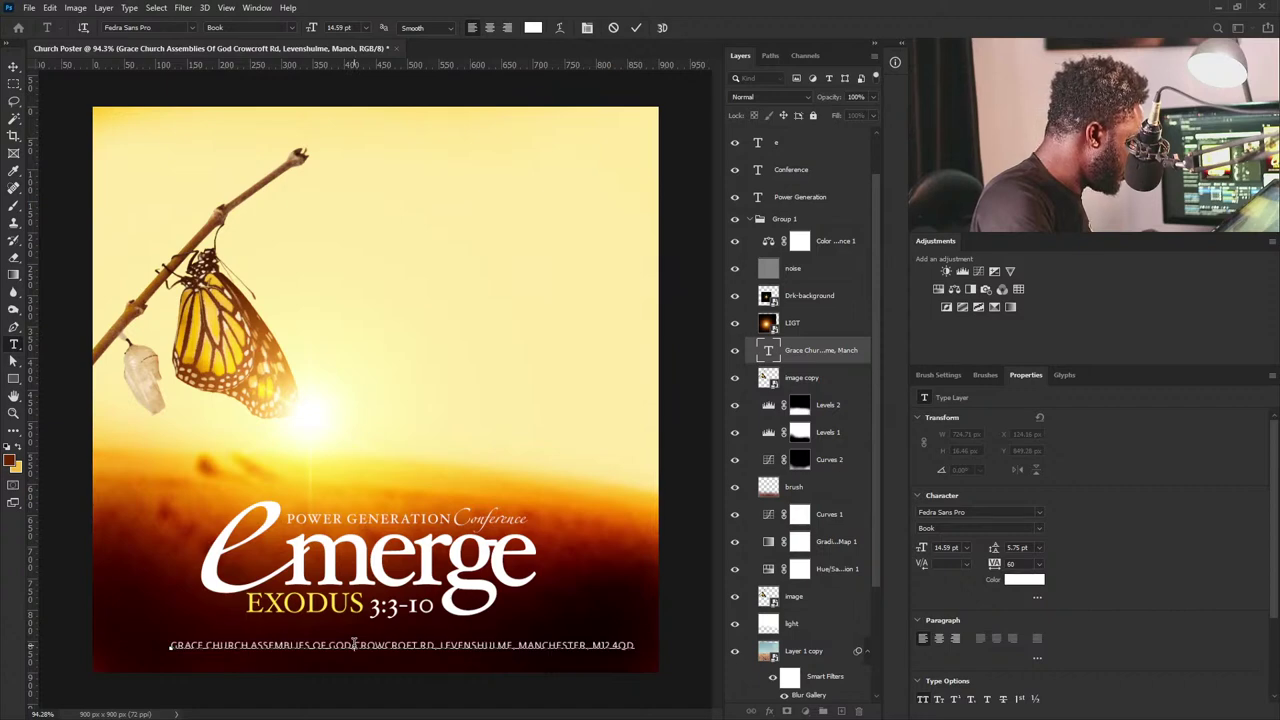
left_click(316, 645)
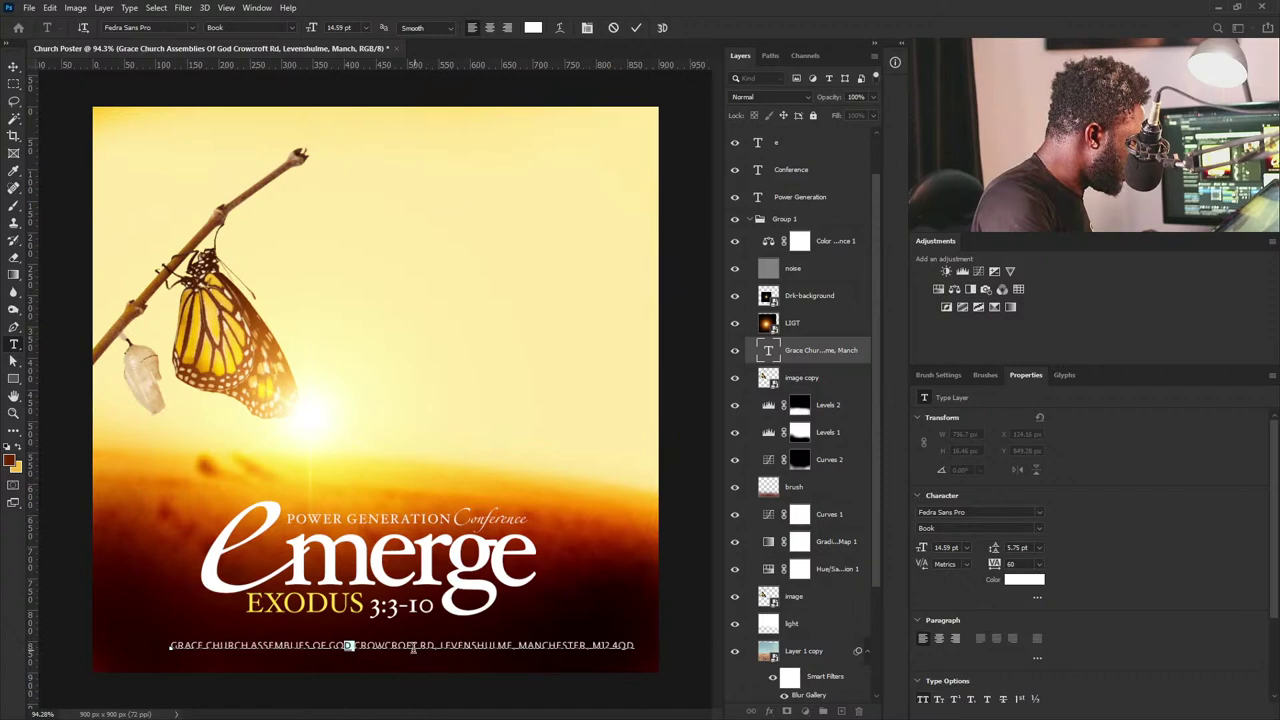
left_click(331, 643)
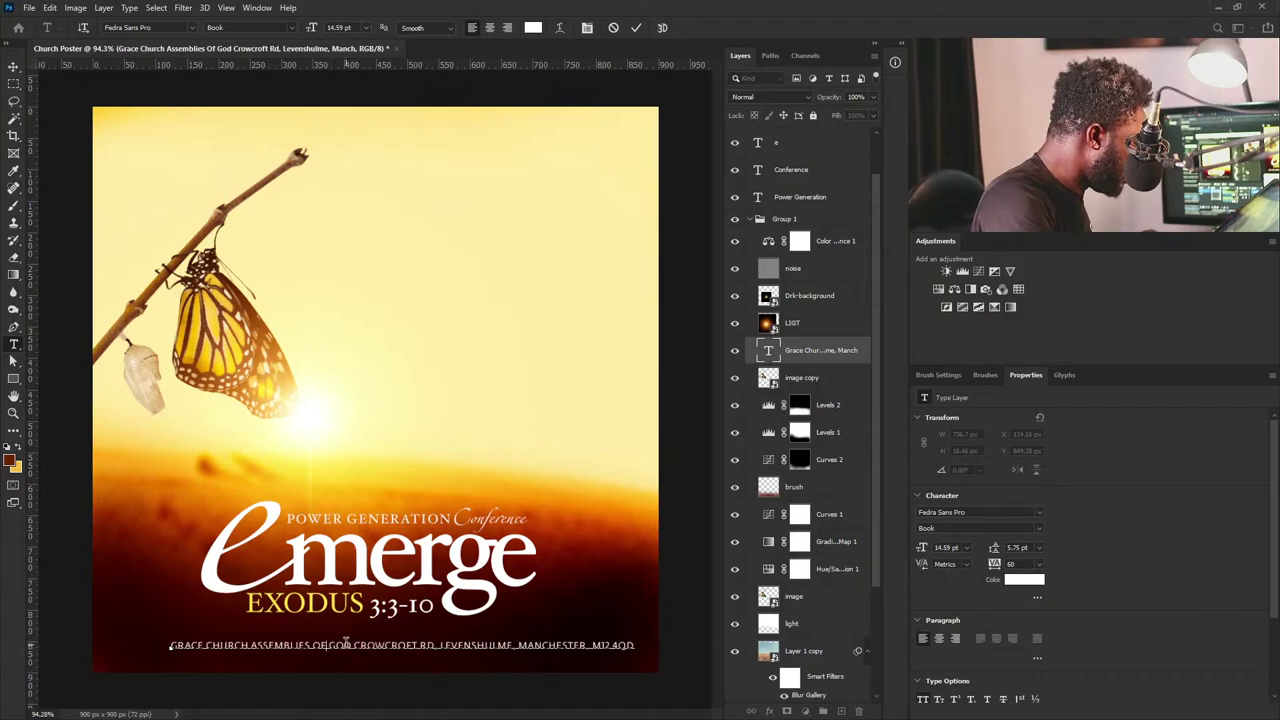
left_click_drag(352, 645, 170, 645)
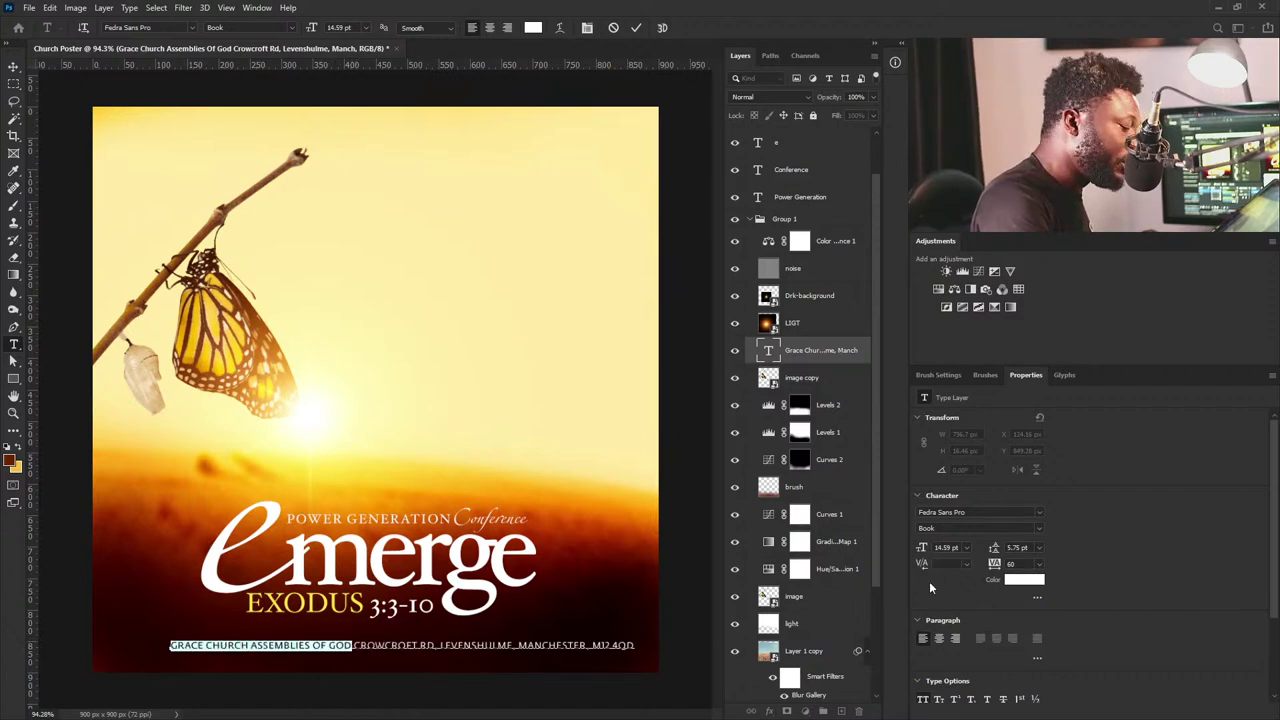
left_click(1040, 530)
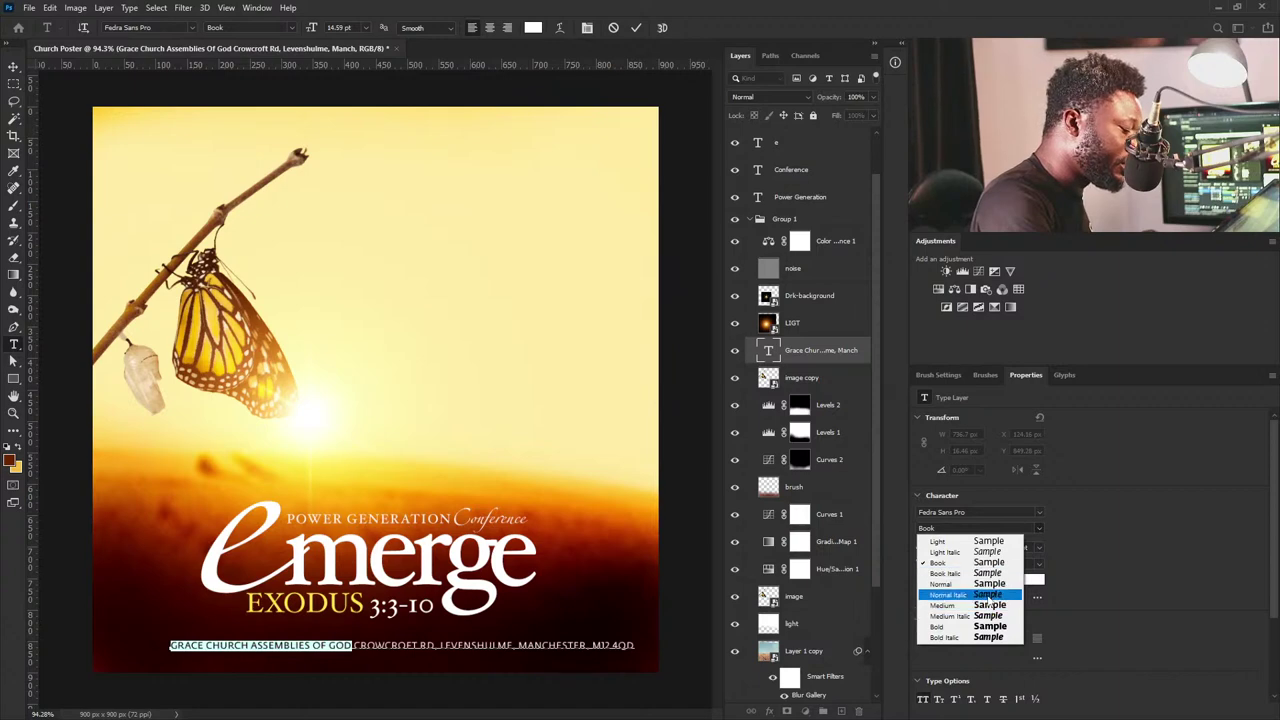
left_click(957, 628)
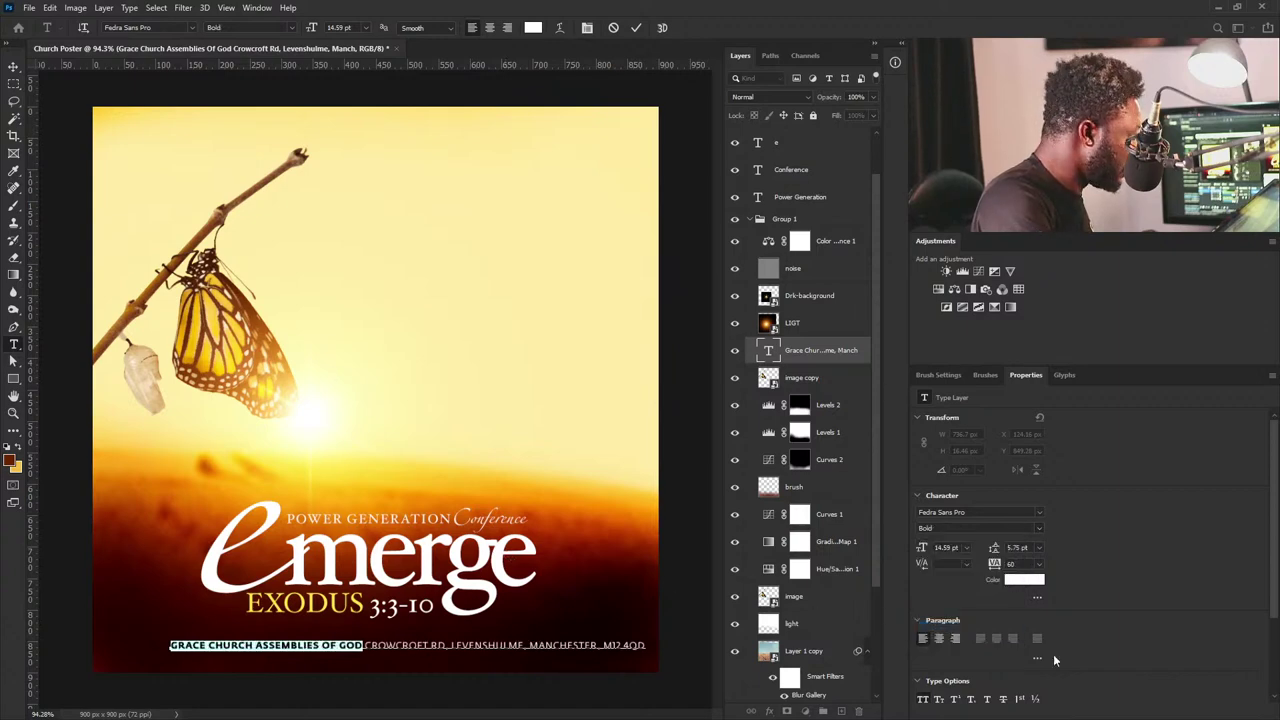
left_click(1040, 530)
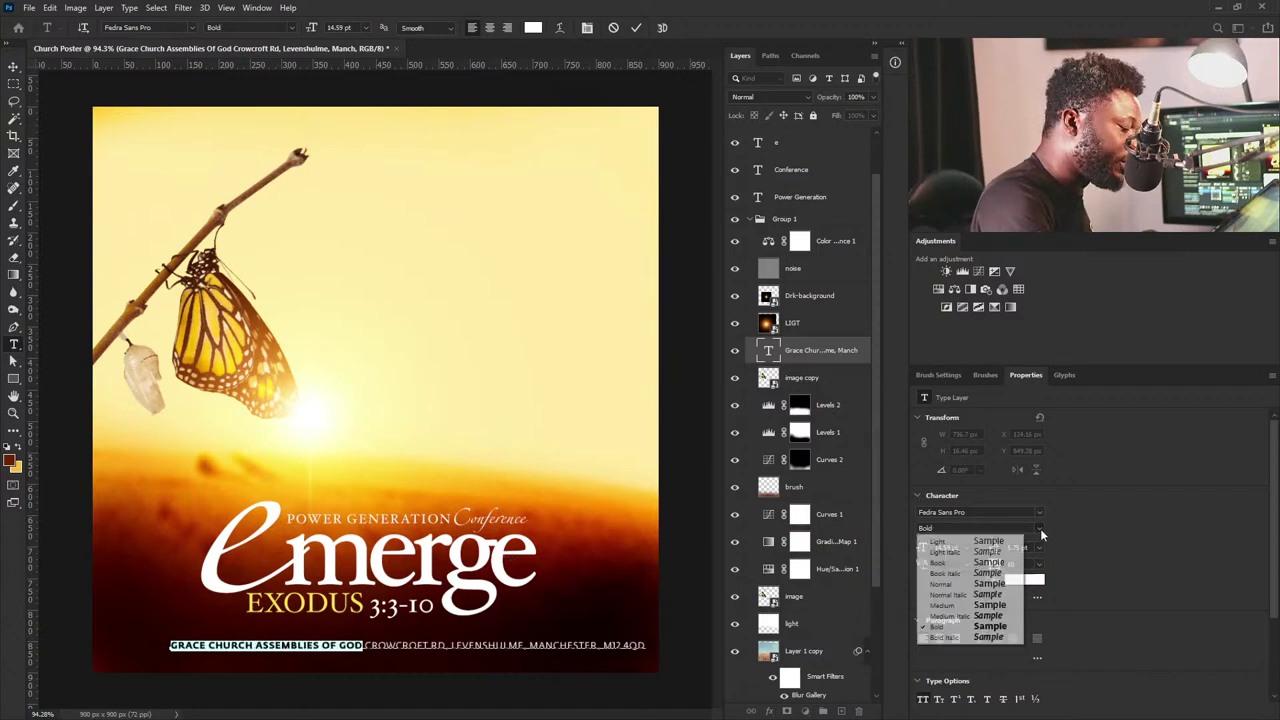
left_click(960, 605)
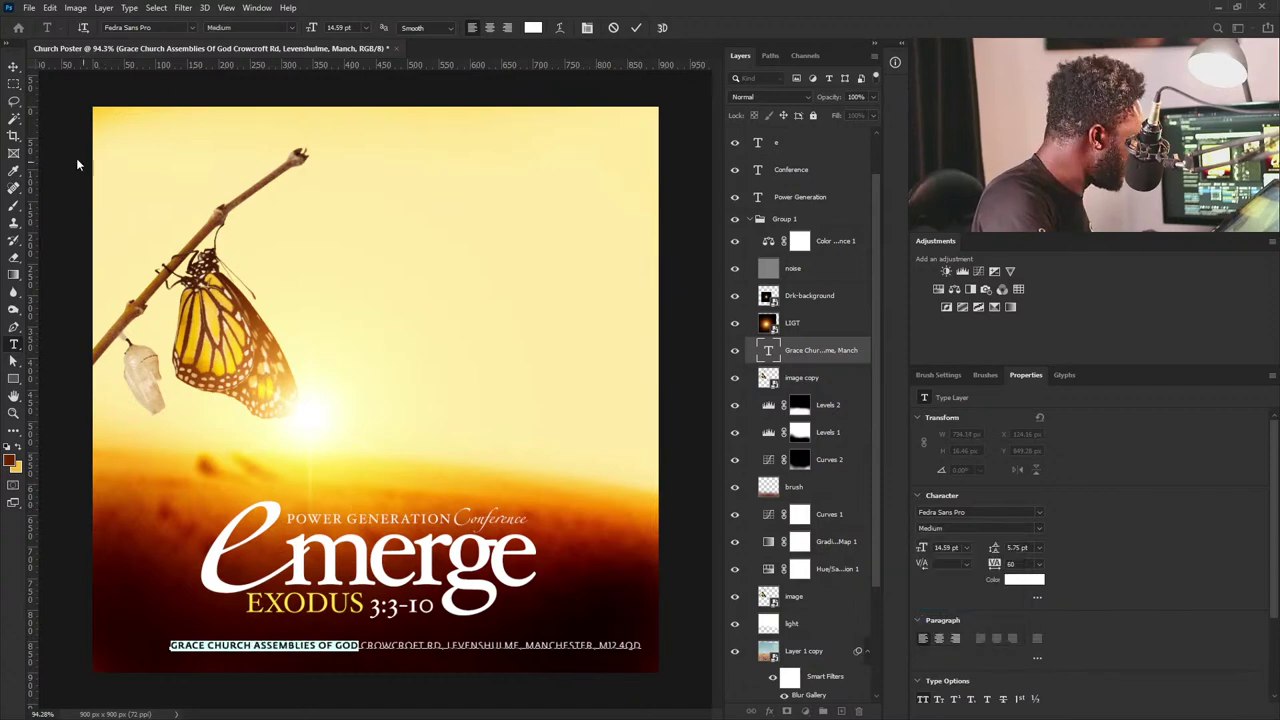
Centre the venue line across the poster at about X 67 px and colour it pale yellow (ffeea7).
left_click(13, 67)
left_click_drag(557, 641, 520, 645)
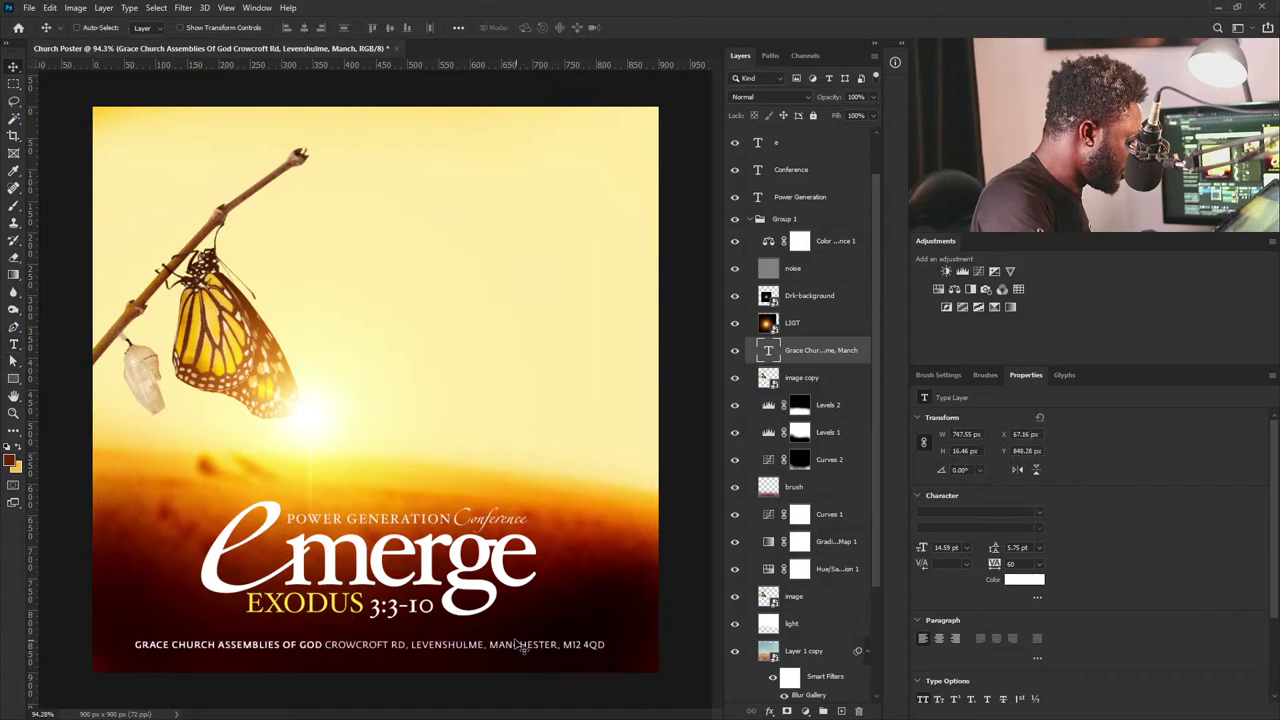
left_click(1020, 575)
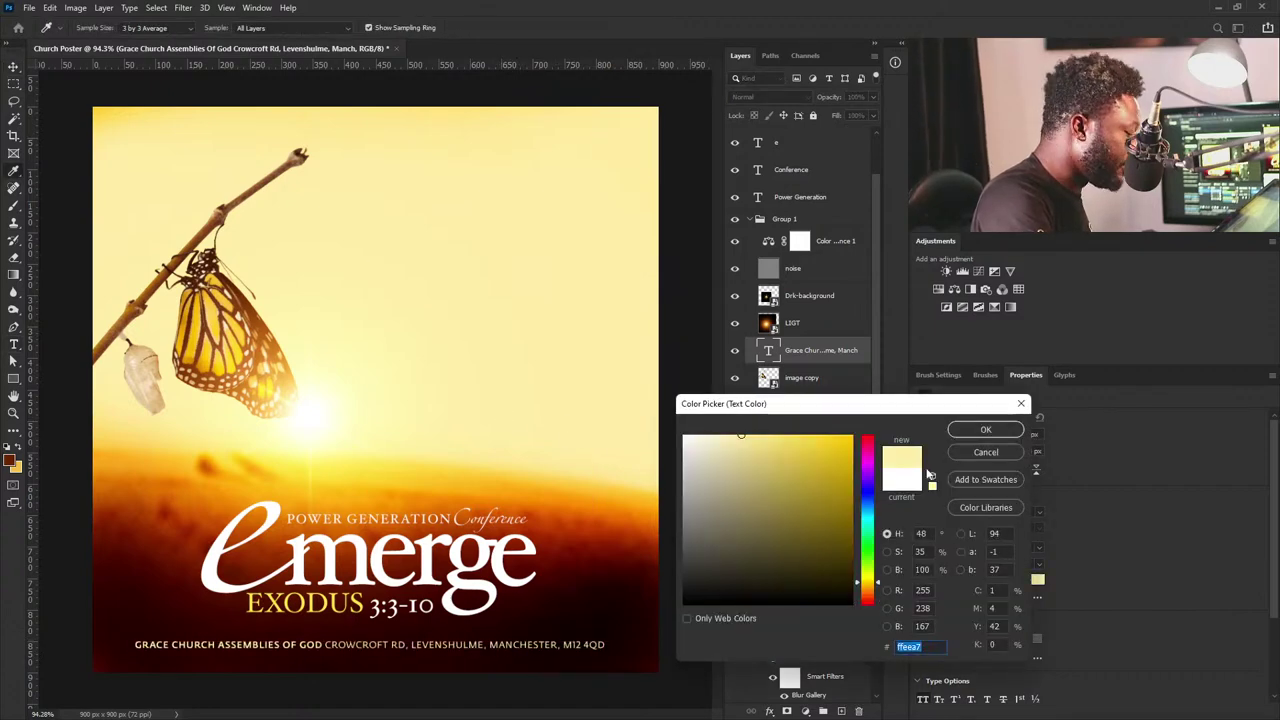
left_click(985, 429)
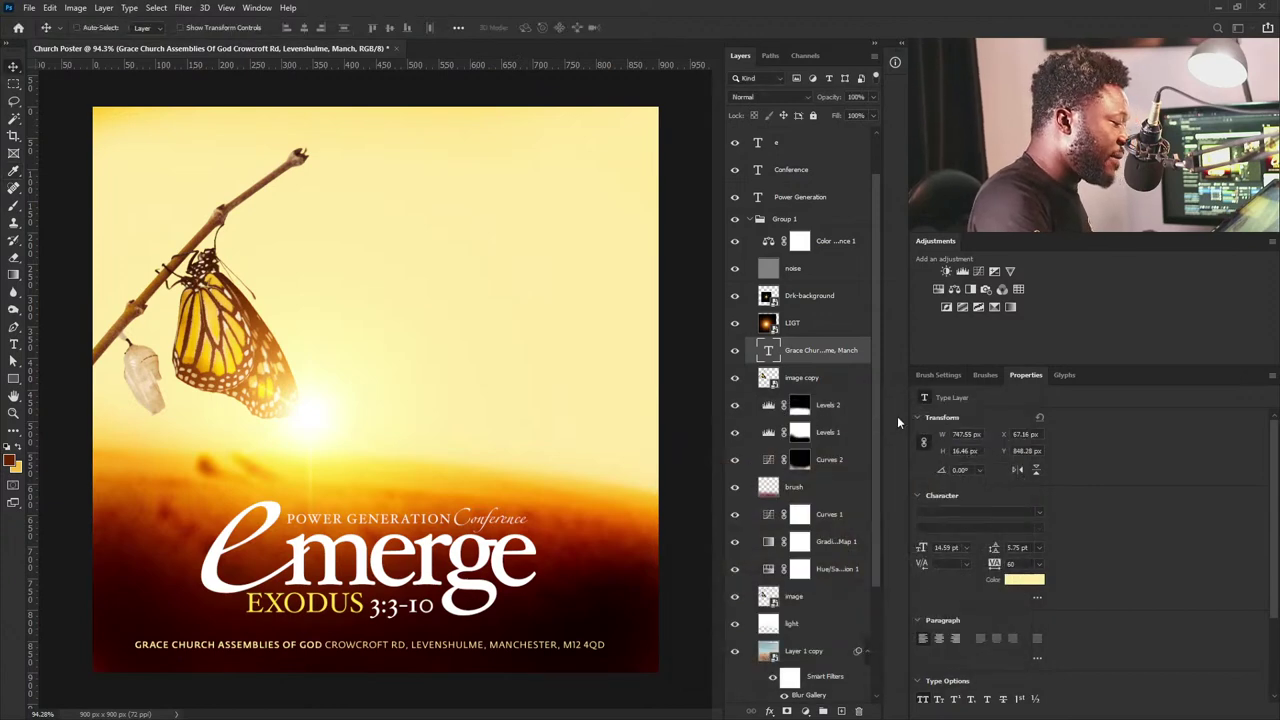
Move the venue line layer out of Group 1 to directly above the group, and collapse the group.
left_click(800, 268)
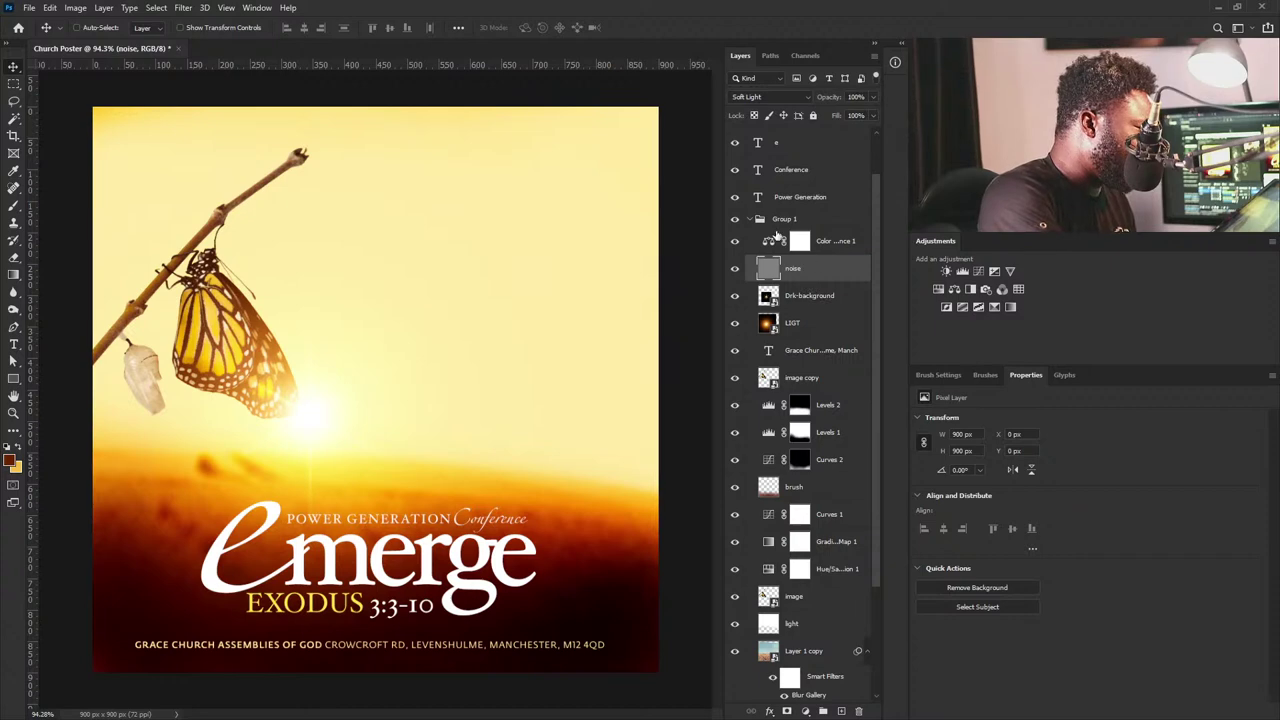
left_click_drag(830, 350, 770, 212)
left_click(756, 247)
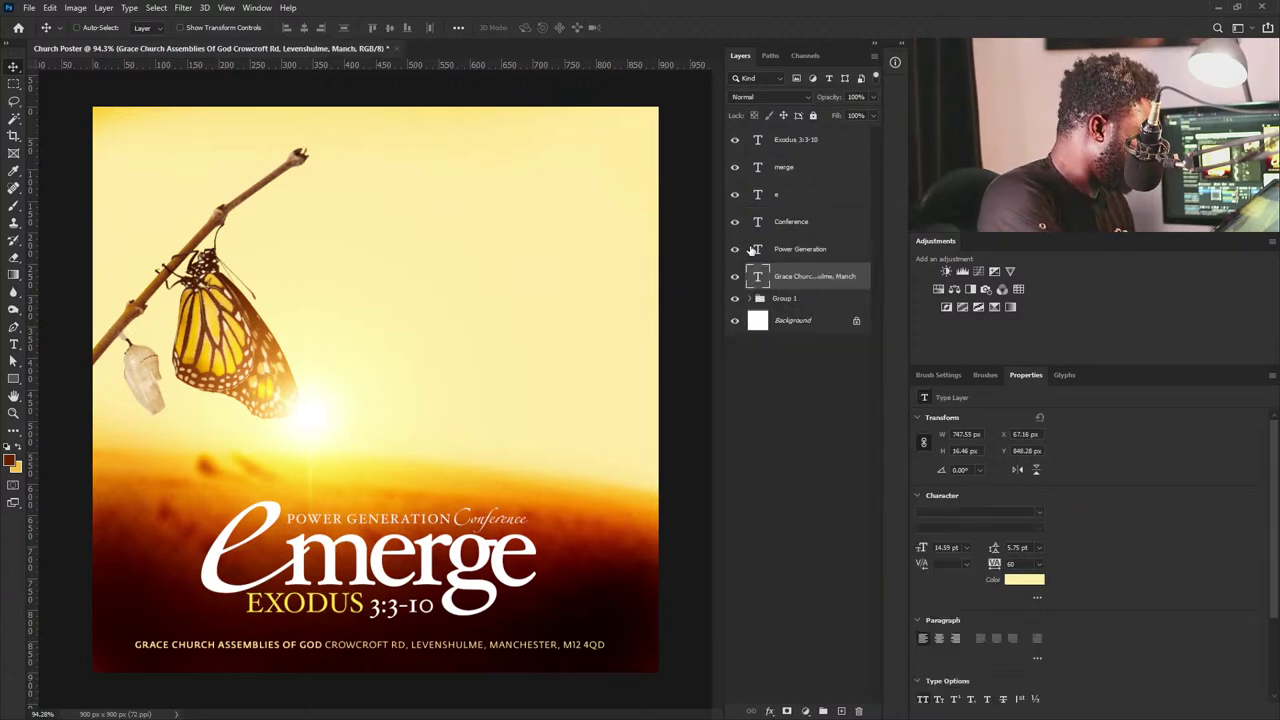
Add an empty layer directly above the "merge" text layer and sample pale yellow from the artwork as the foreground colour.
left_click(800, 224)
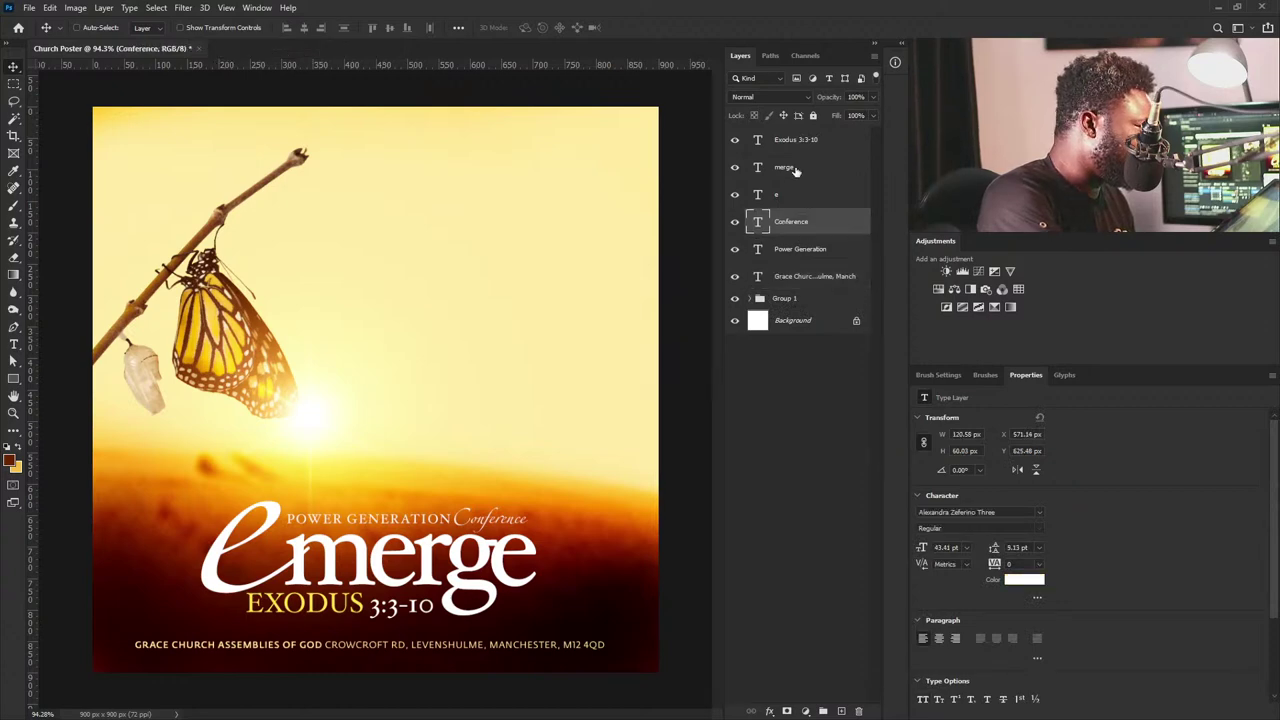
key("alt+bracketright")
key("alt+bracketright")
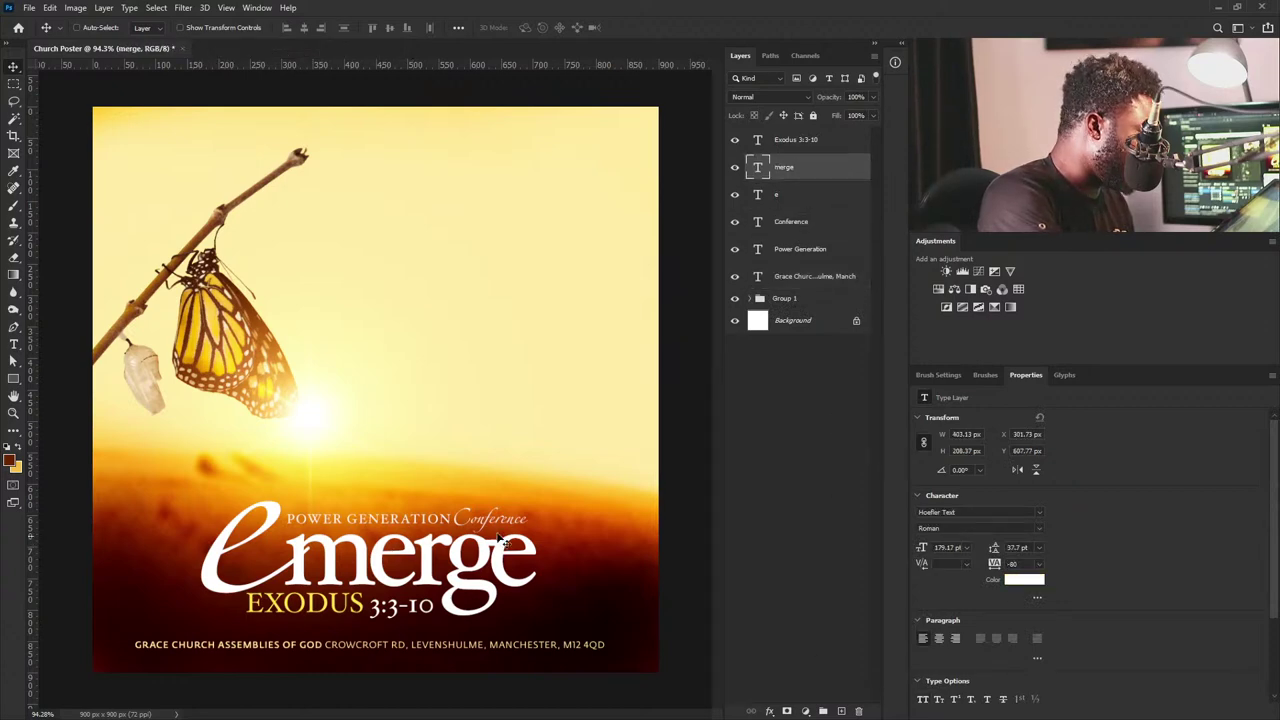
left_click(843, 711)
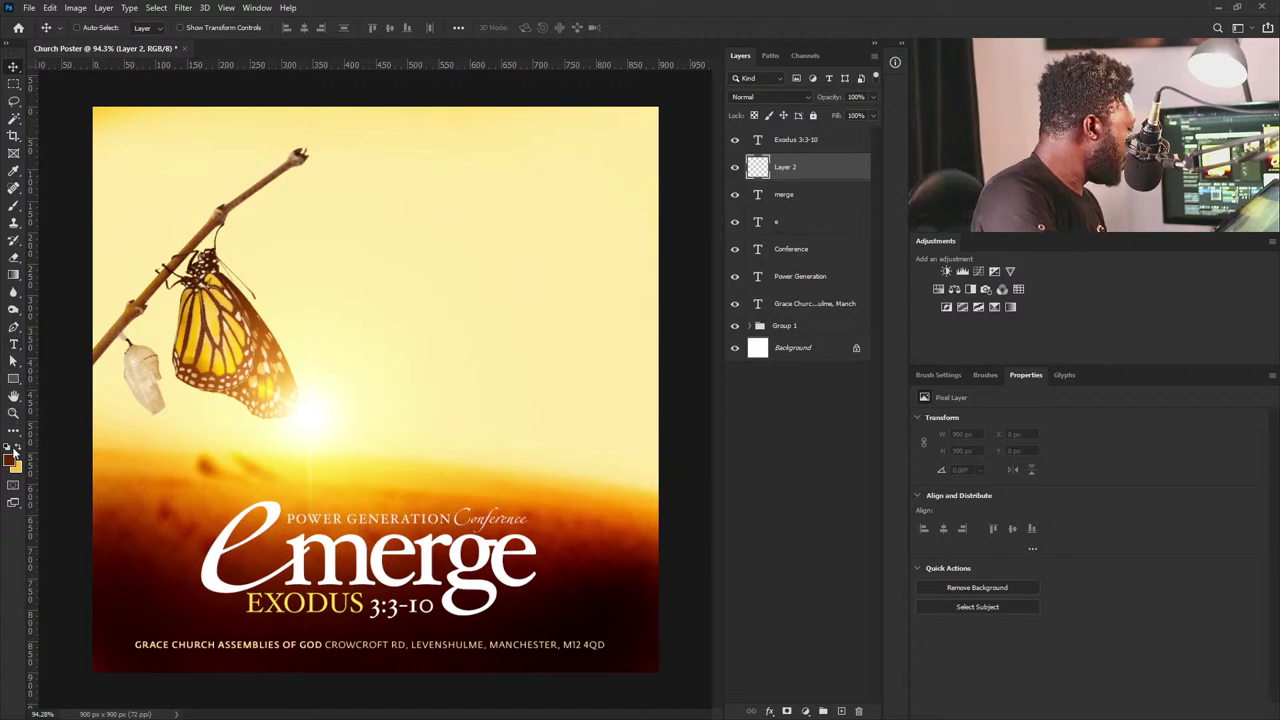
left_click(15, 171)
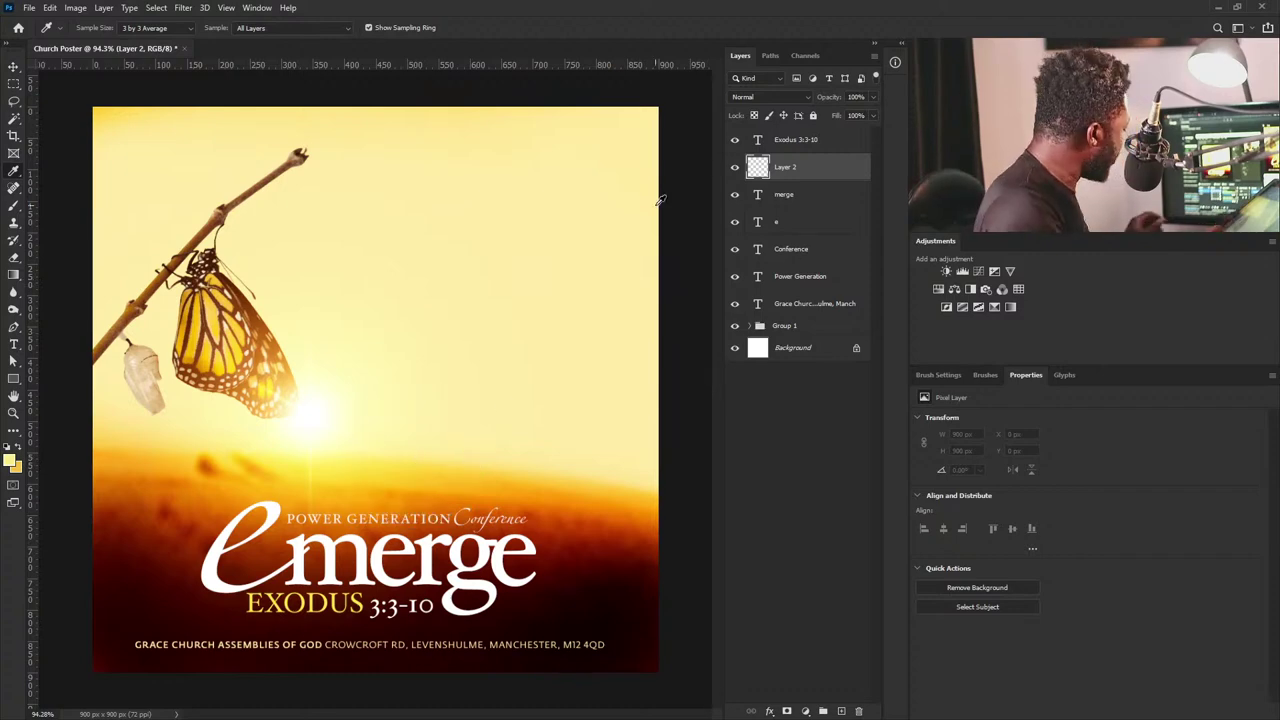
Paint a soft pale yellow stroke across the upper part of the title with a 125 px brush.
key("b")
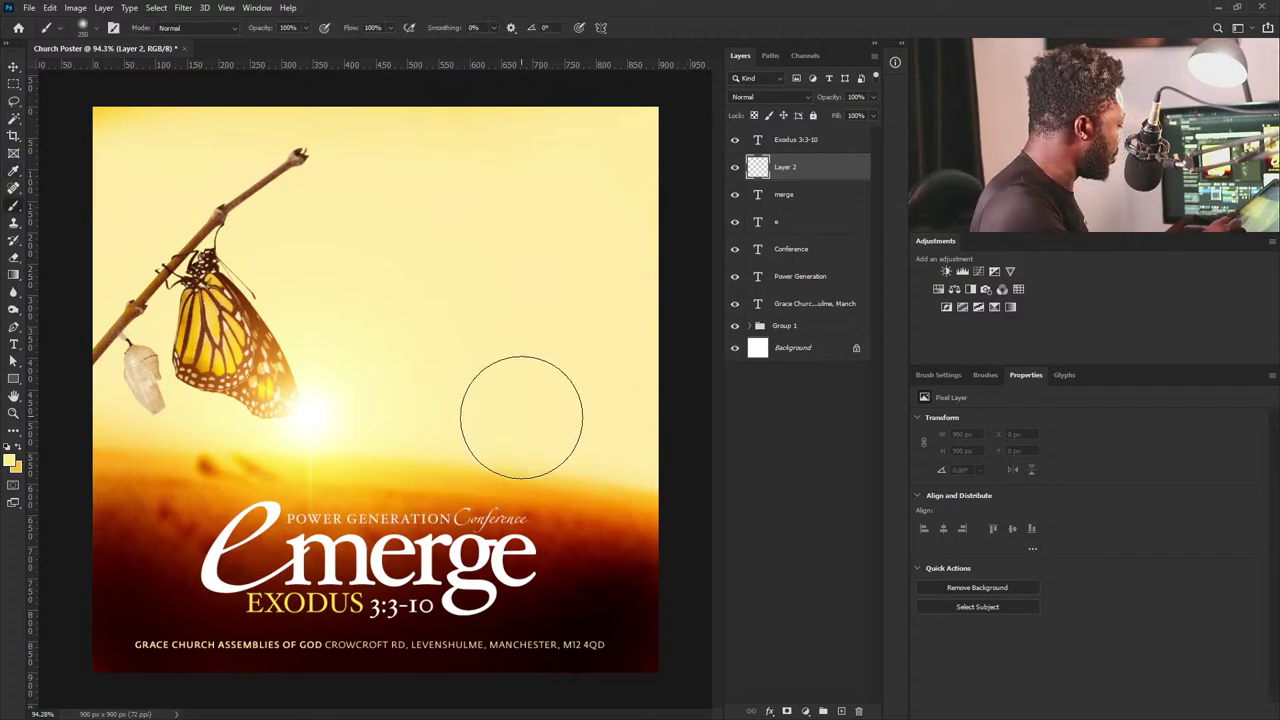
key("[")
key("[")
key("[")
key("[")
key("[")
mouse_move(530, 520)
left_mouse_down()
mouse_move(359, 553)
mouse_move(266, 535)
mouse_move(560, 520)
left_mouse_up()
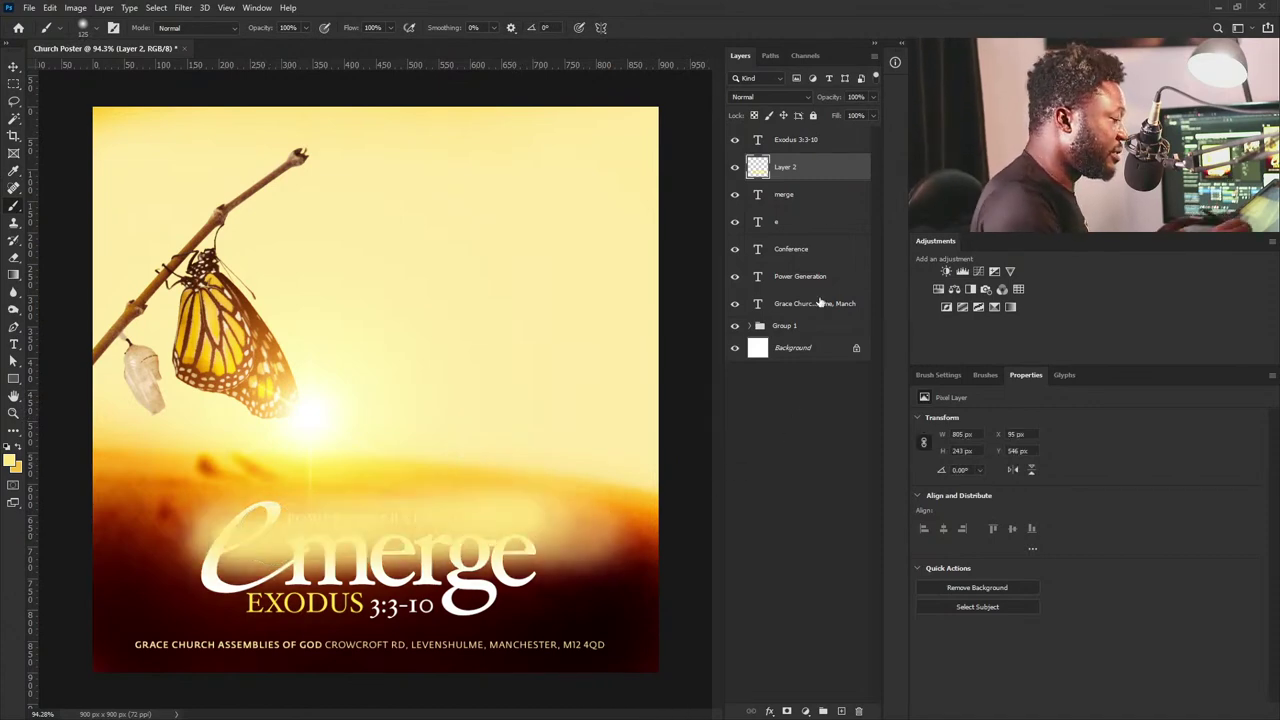
Clip the painted yellow layer to the "merge" text and shift it to about X 68 px, Y 545 px.
left_click(821, 181, "alt")
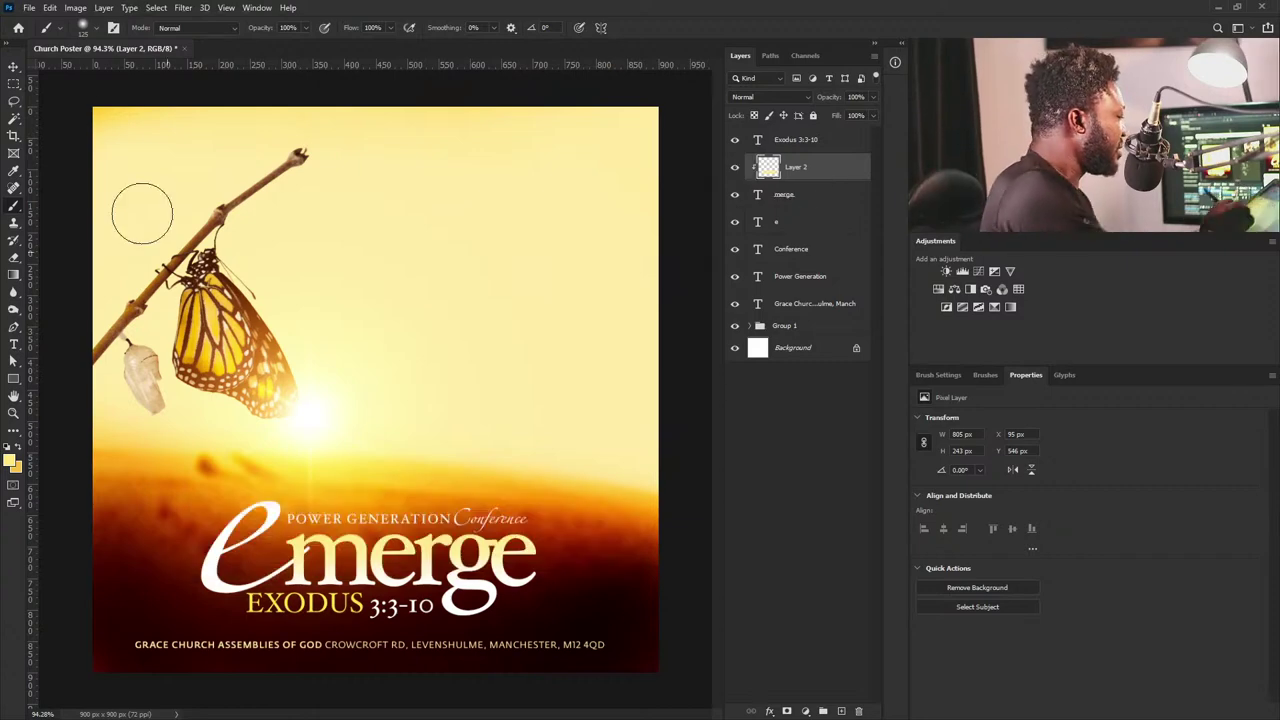
left_click(14, 66)
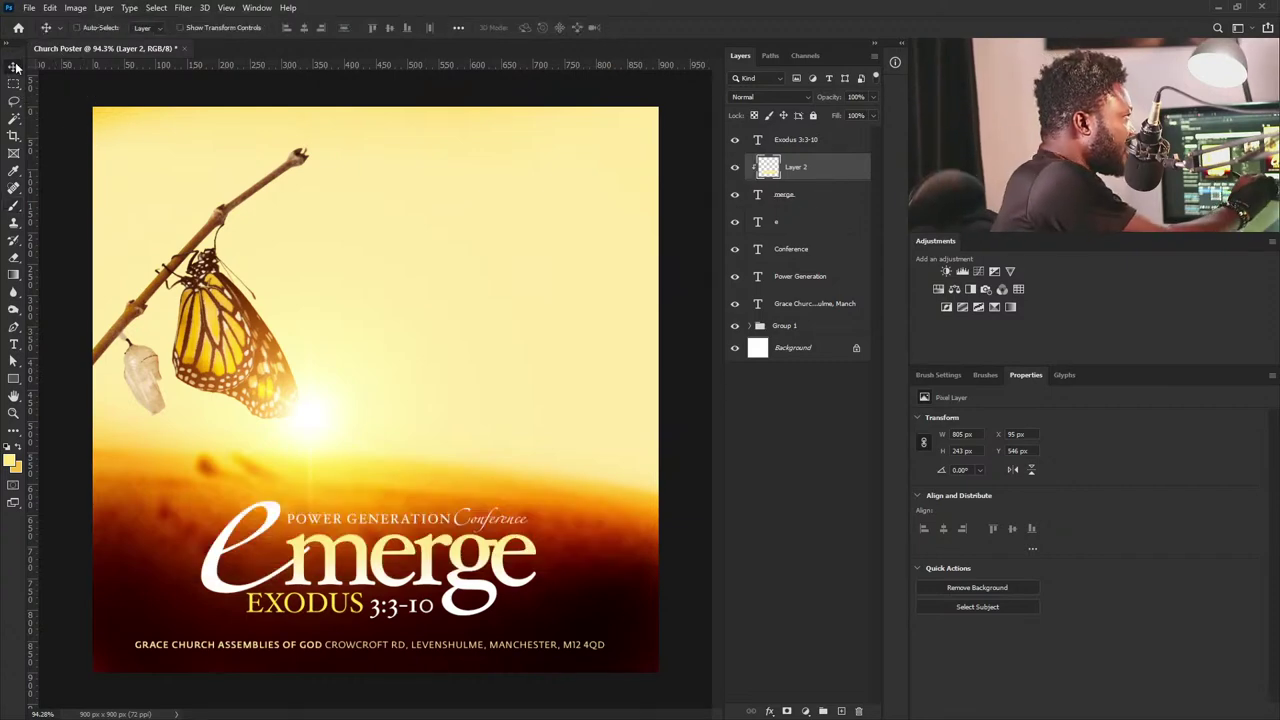
left_click_drag(484, 556, 454, 514)
Try pale yellow (ffea8c) as the text colour of the large letter "e" and set it back to white (ffffff).
left_click(820, 221)
left_click(1031, 583)
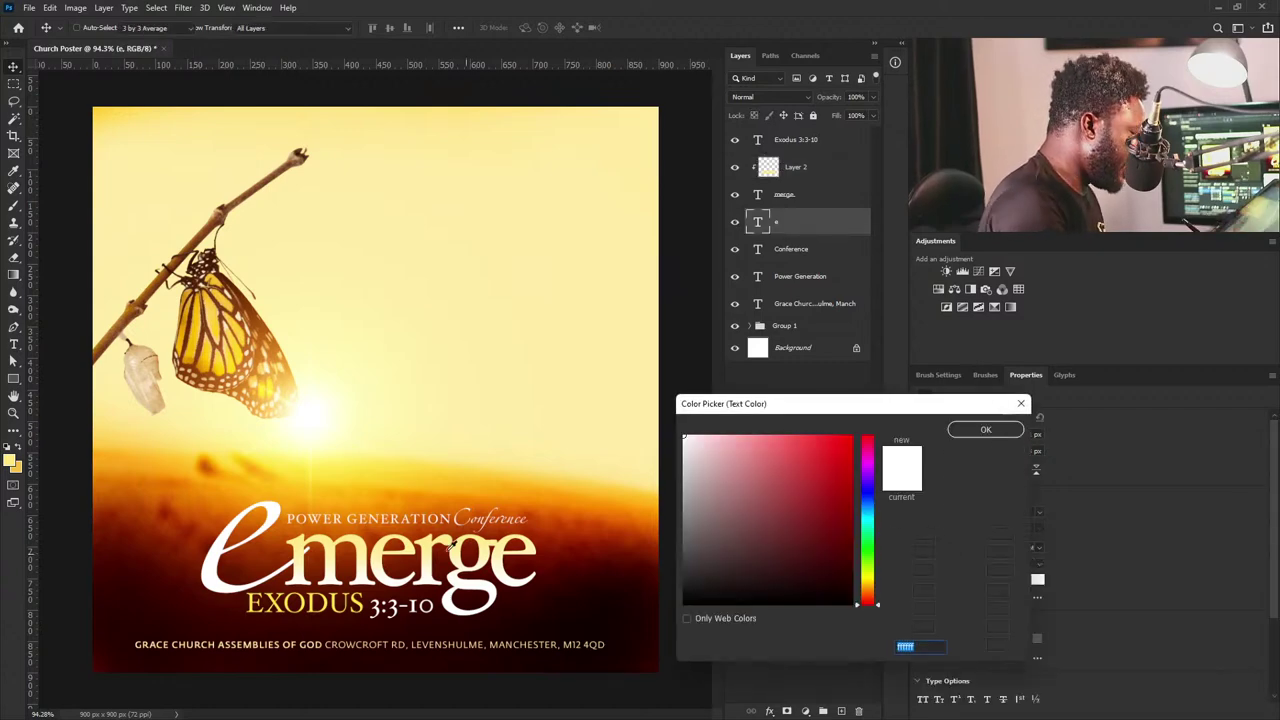
left_click(332, 537)
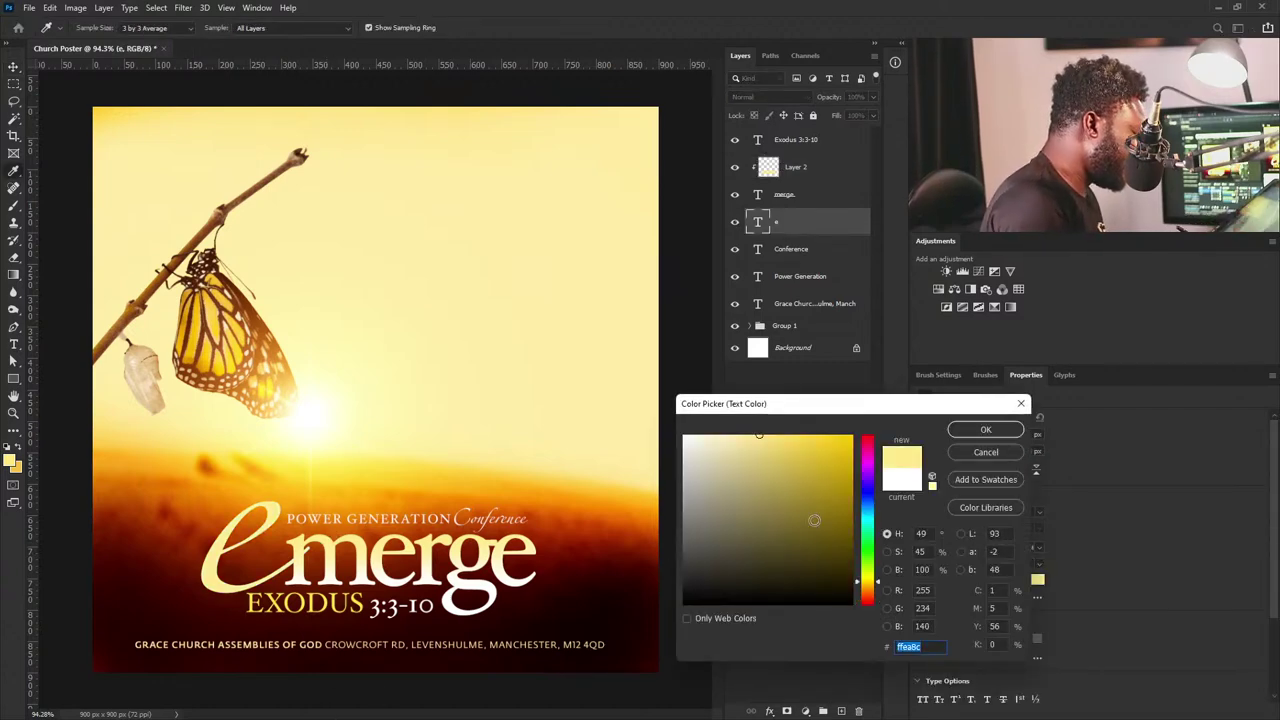
left_click(984, 431)
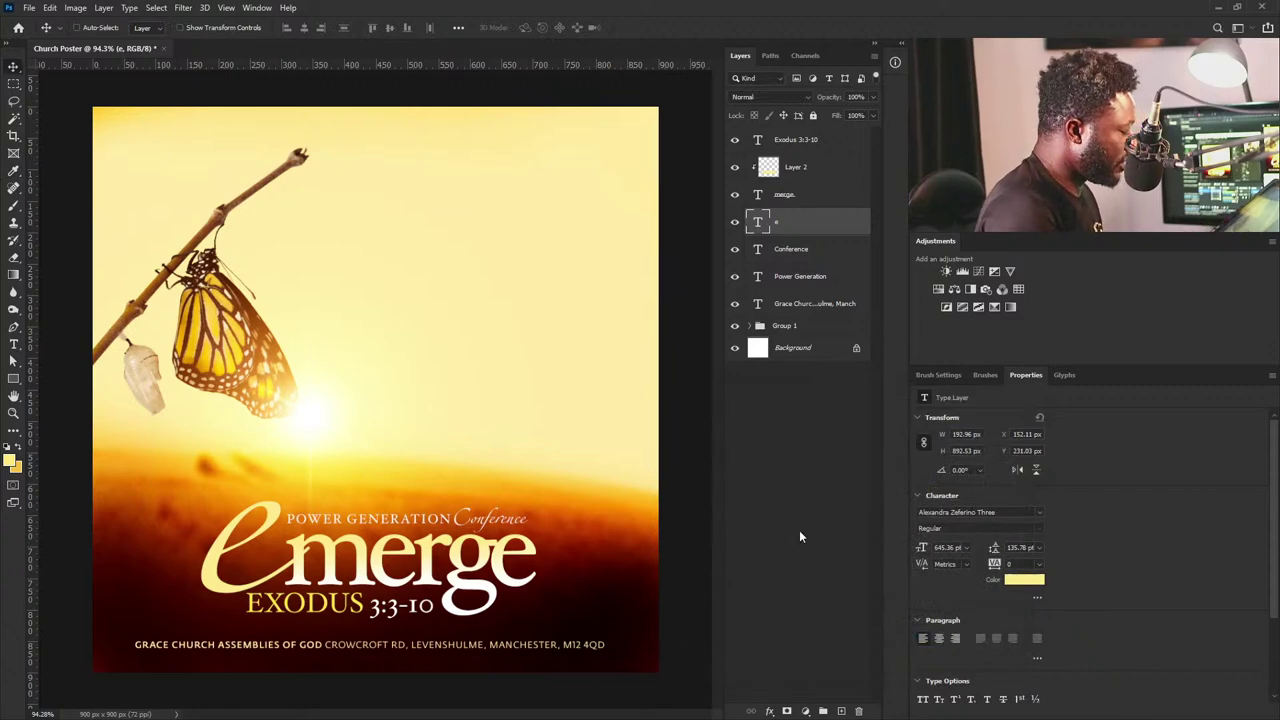
left_click(1018, 581)
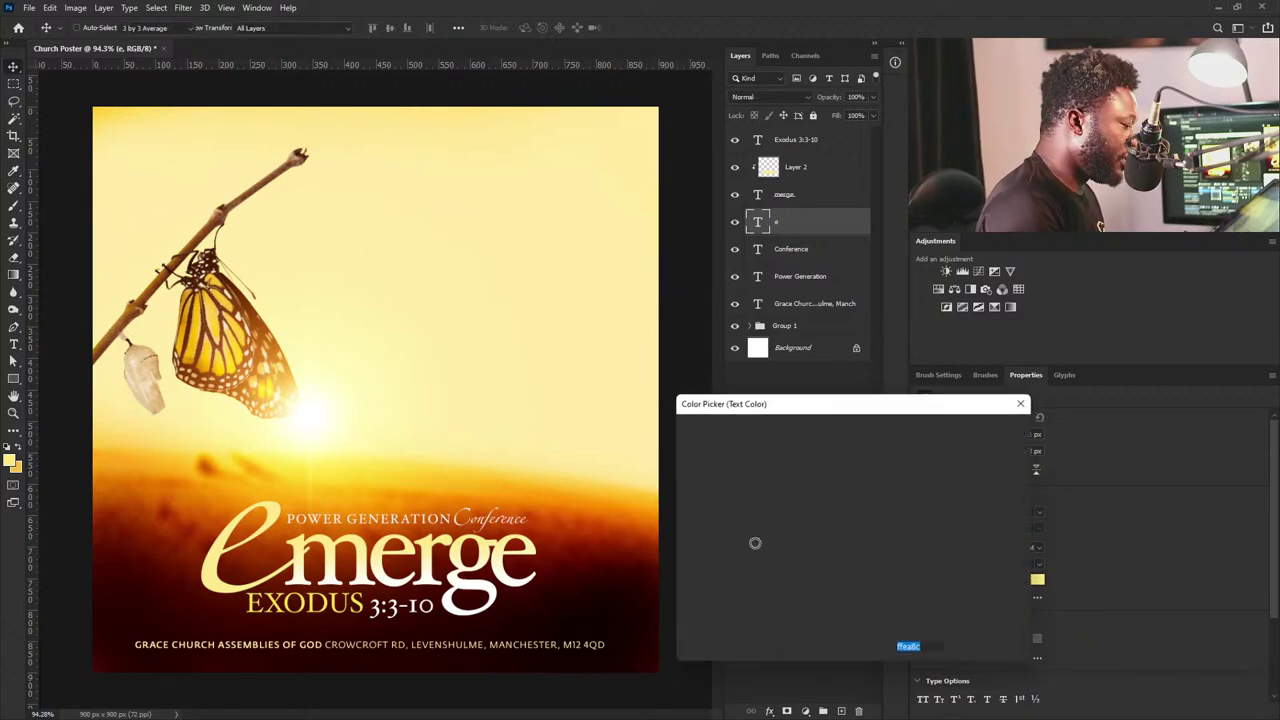
type("ffffff")
left_click(985, 430)
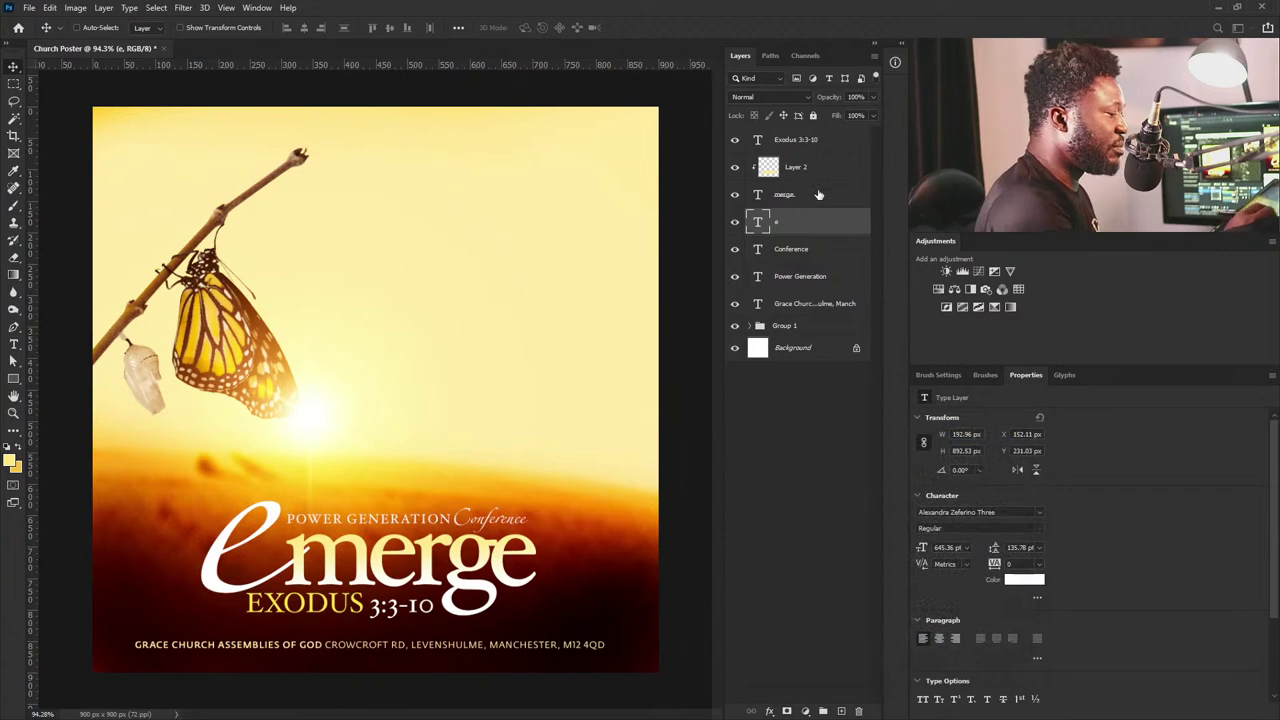
Duplicate the yellow highlight layer, clip the copy to the letter "e" and move it up to about Y 502 px.
left_click_drag(795, 167, 841, 710)
left_click_drag(800, 167, 813, 237)
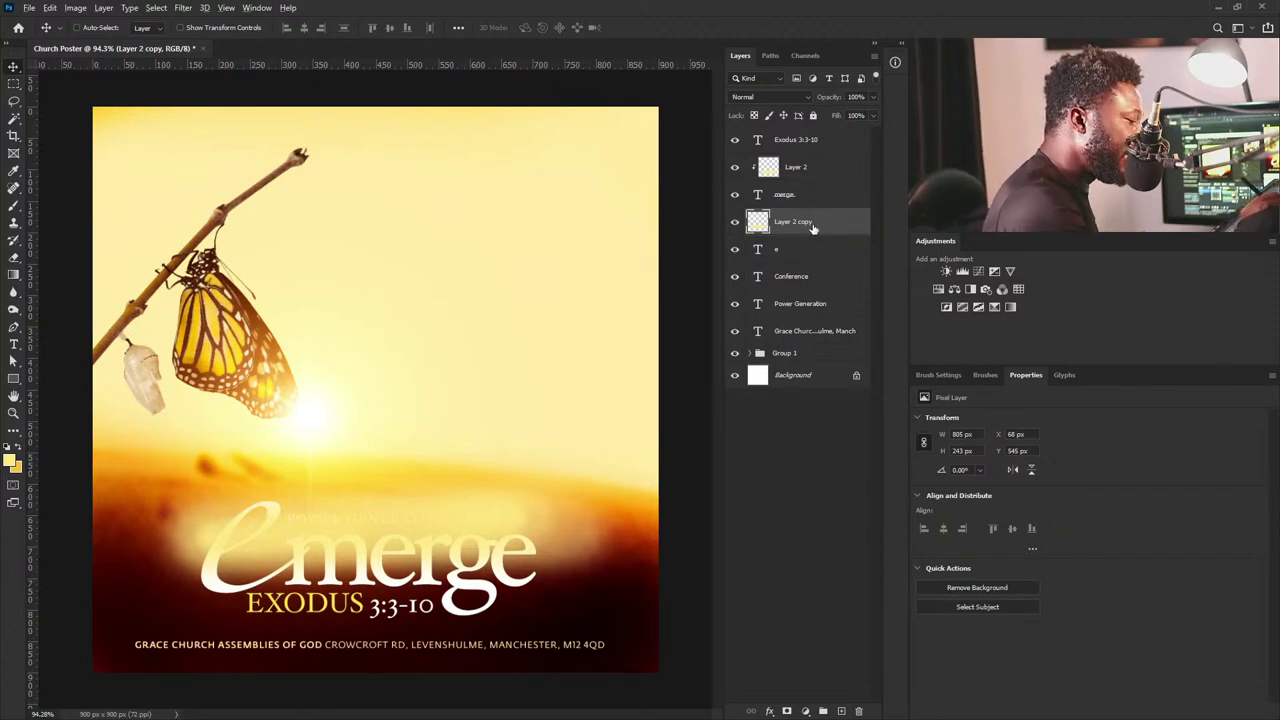
key("ctrl+alt+g")
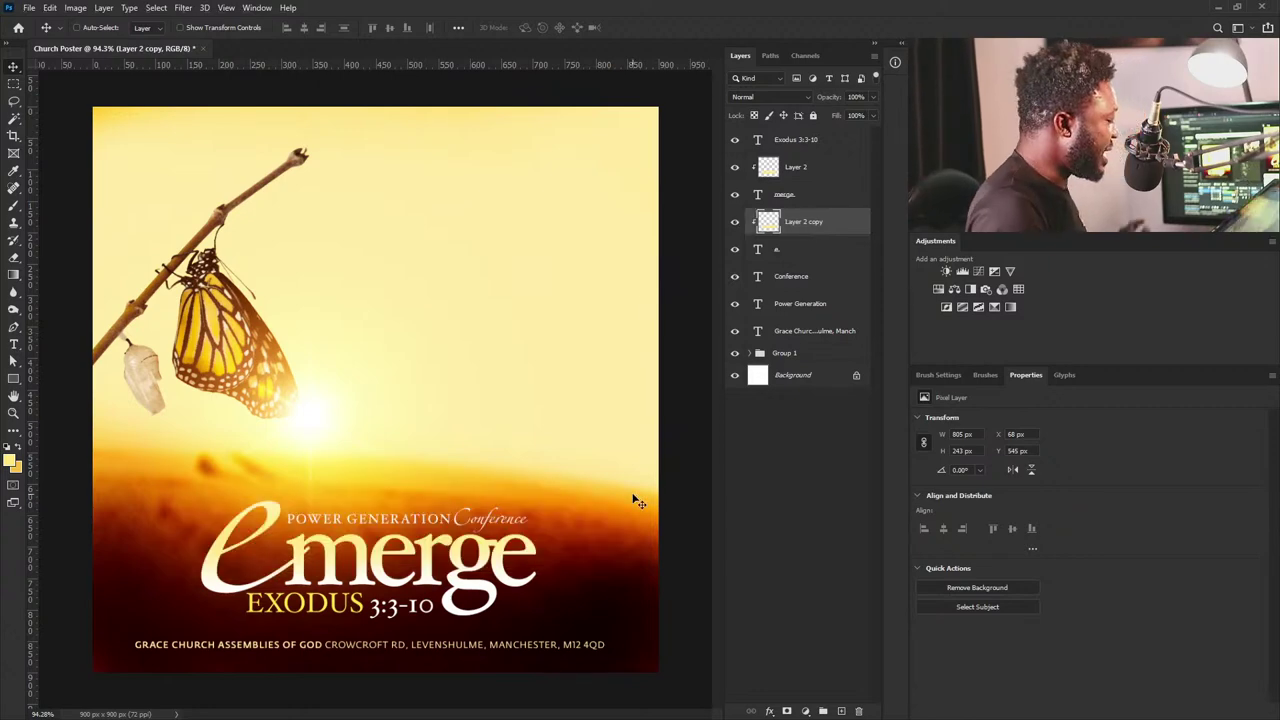
left_click_drag(346, 508, 345, 466)
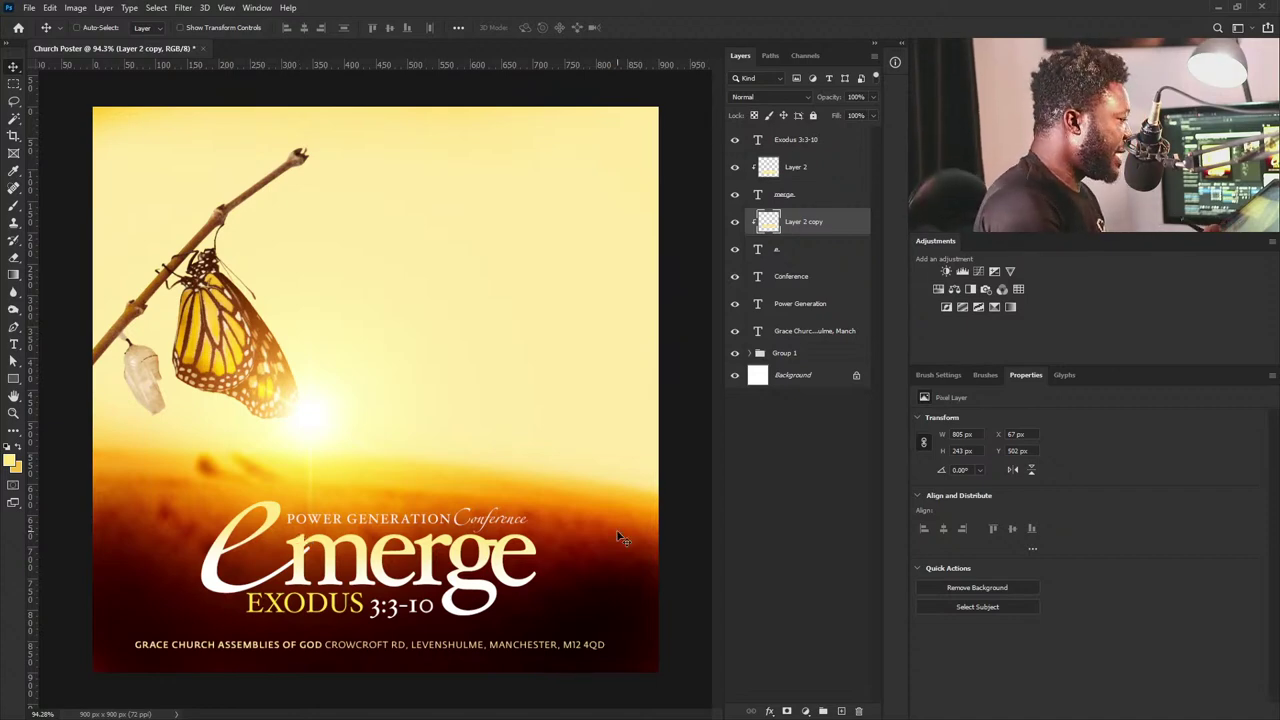
Add a white 30 pt text line reading "12 August 7pm" in the upper right area of the sky.
left_click(13, 345)
left_click(461, 153)
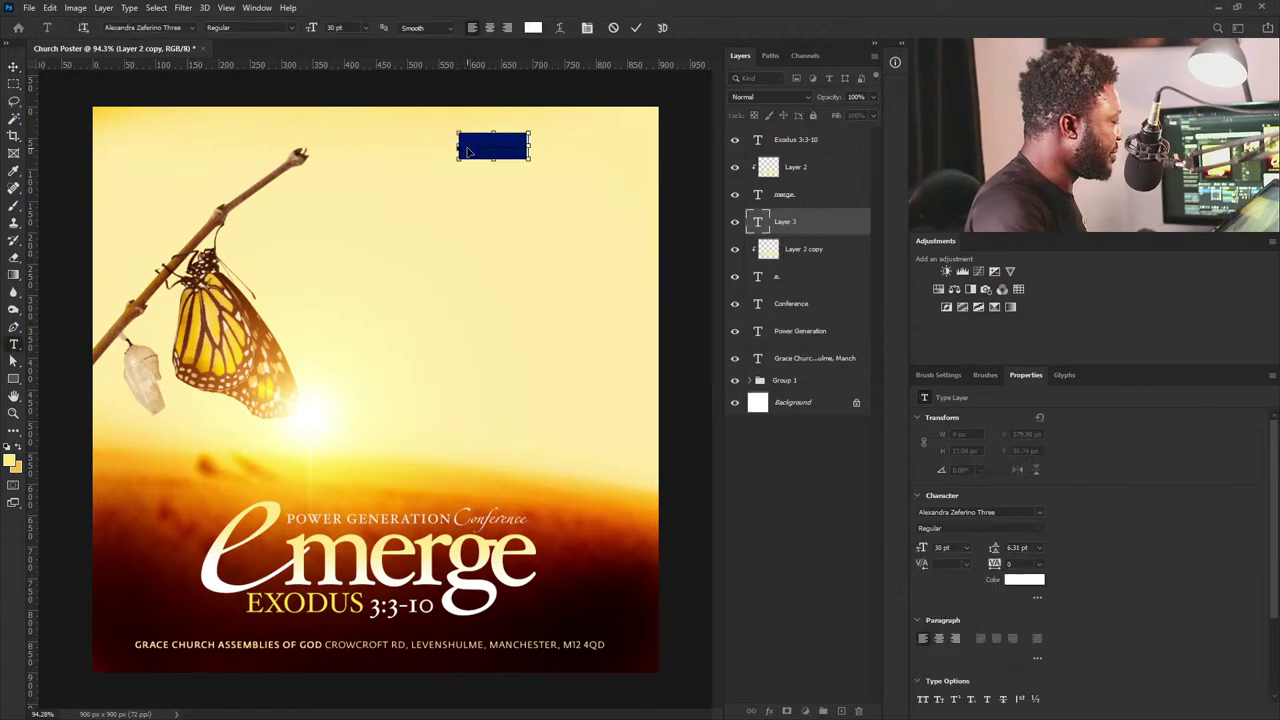
key("BackSpace")
key("ctrl+z")
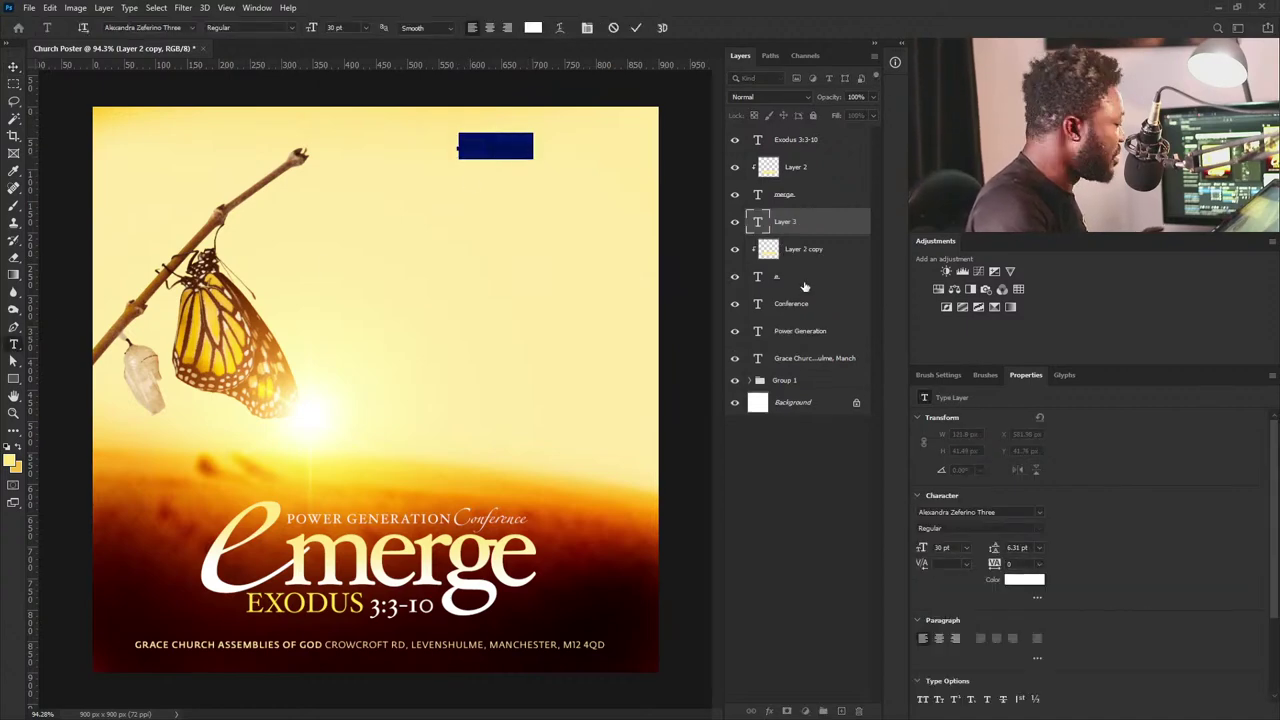
Set the date line's font to Fedra Sans Pro in Bold.
left_click(1035, 513)
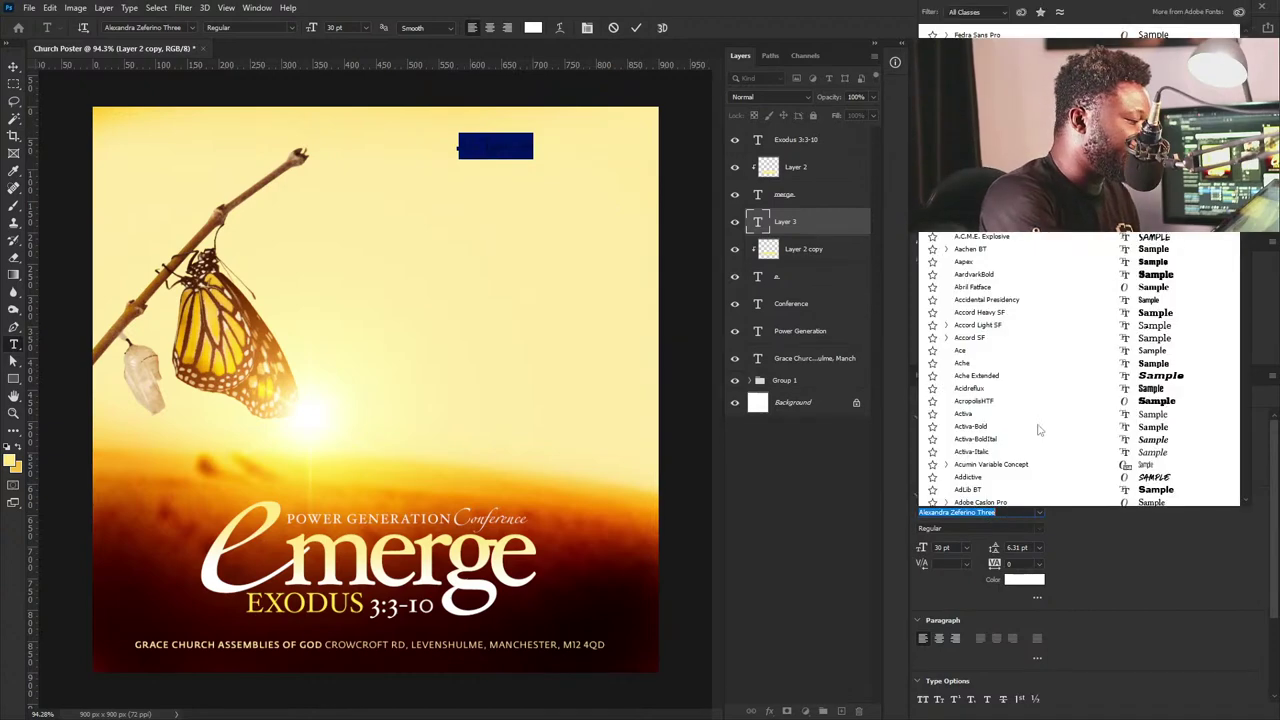
left_click(1100, 35)
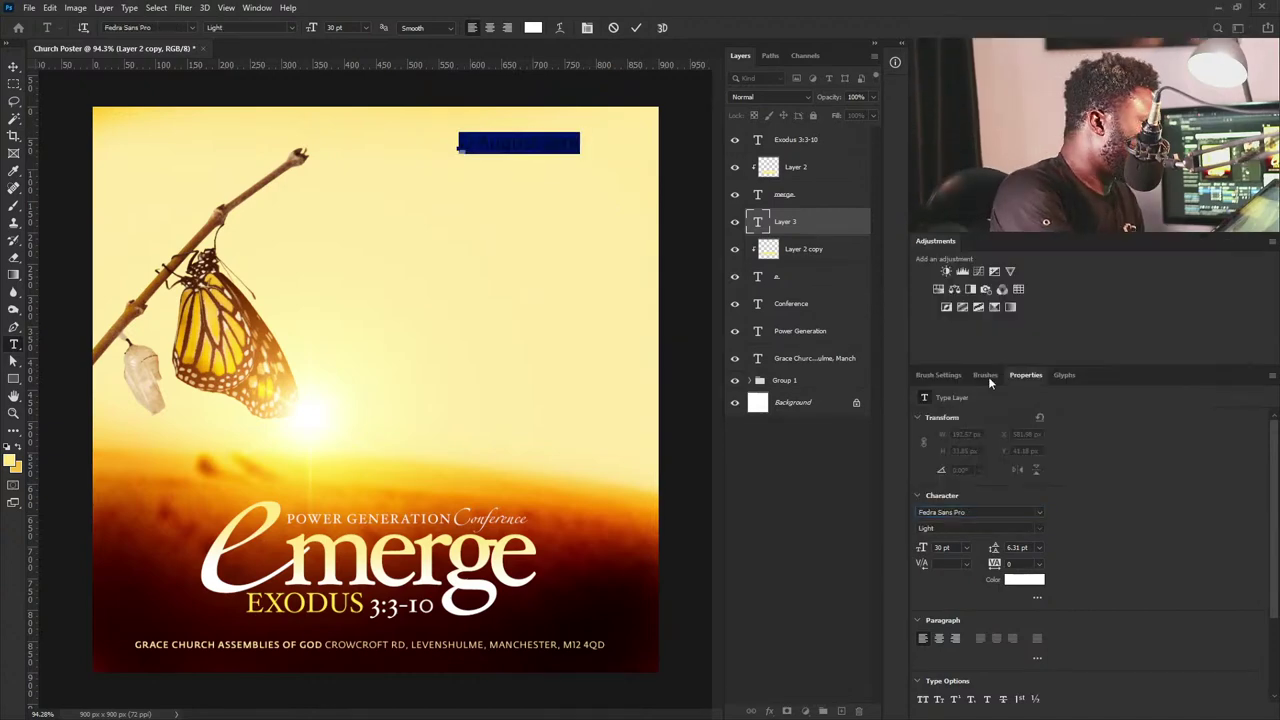
left_click(1039, 527)
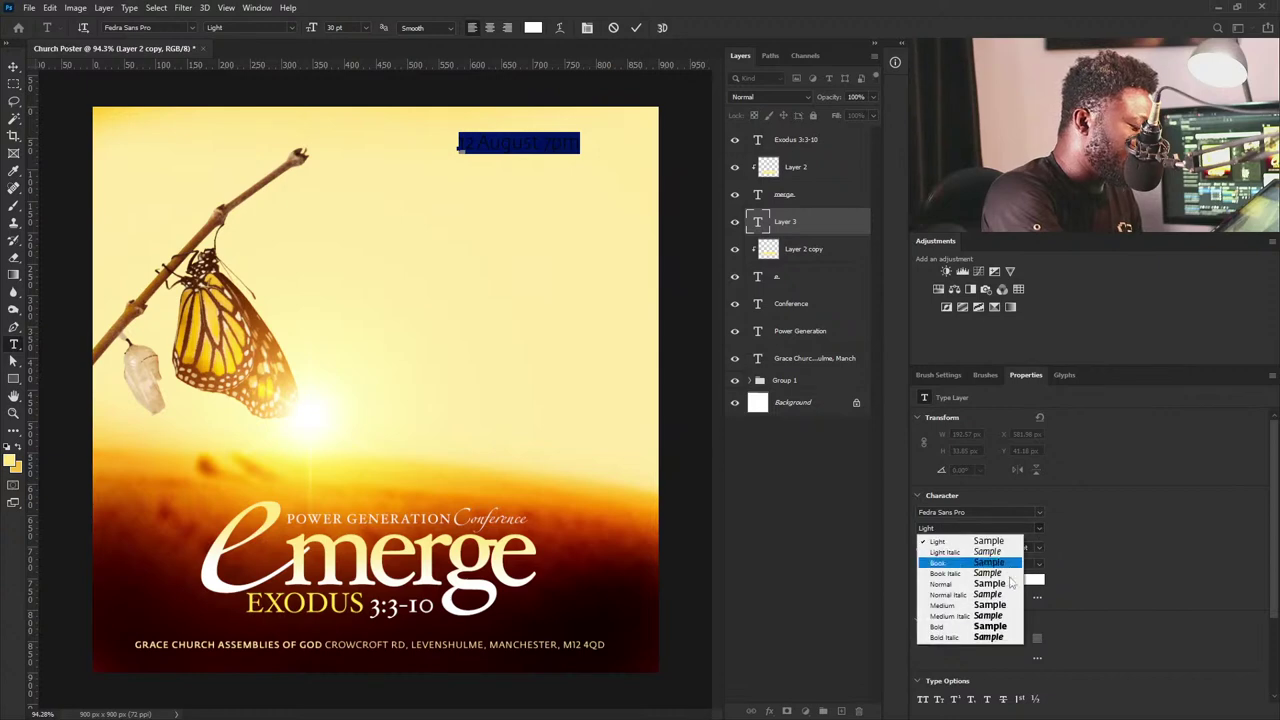
left_click(992, 627)
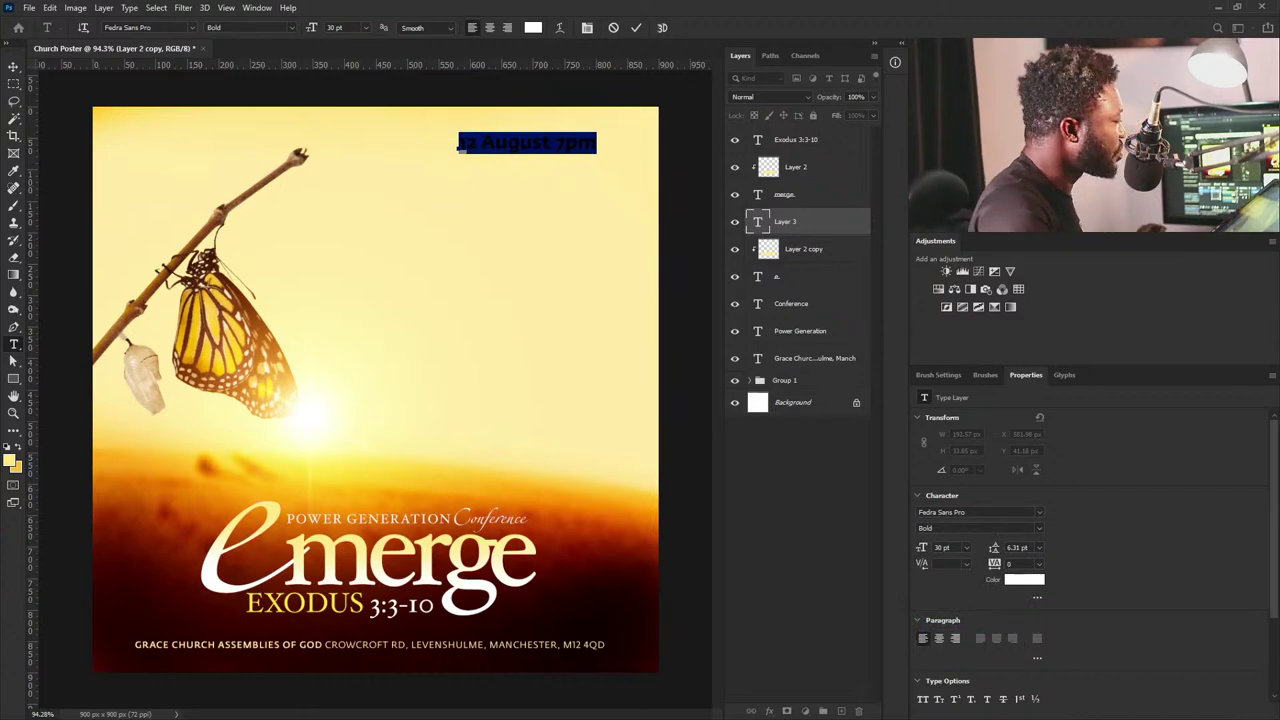
Scale the date line down slightly and place its layer at the top of the layer stack.
left_click(12, 66)
key("ctrl+t")
left_click_drag(594, 148, 560, 140)
key("Return")
left_click_drag(805, 222, 799, 130)
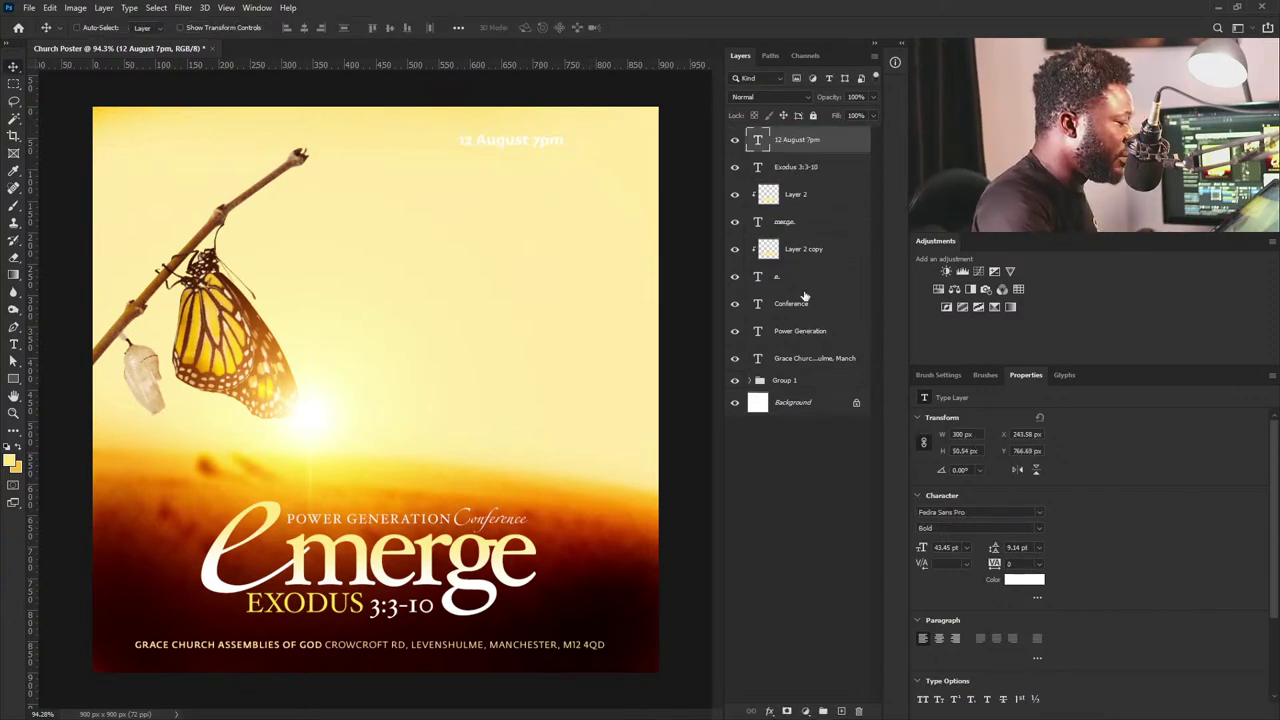
Move all title layers from Exodus 3:3-10 to Power Generation slightly upward together, including the clipped highlights.
left_click(802, 168)
left_click(799, 333, "shift")
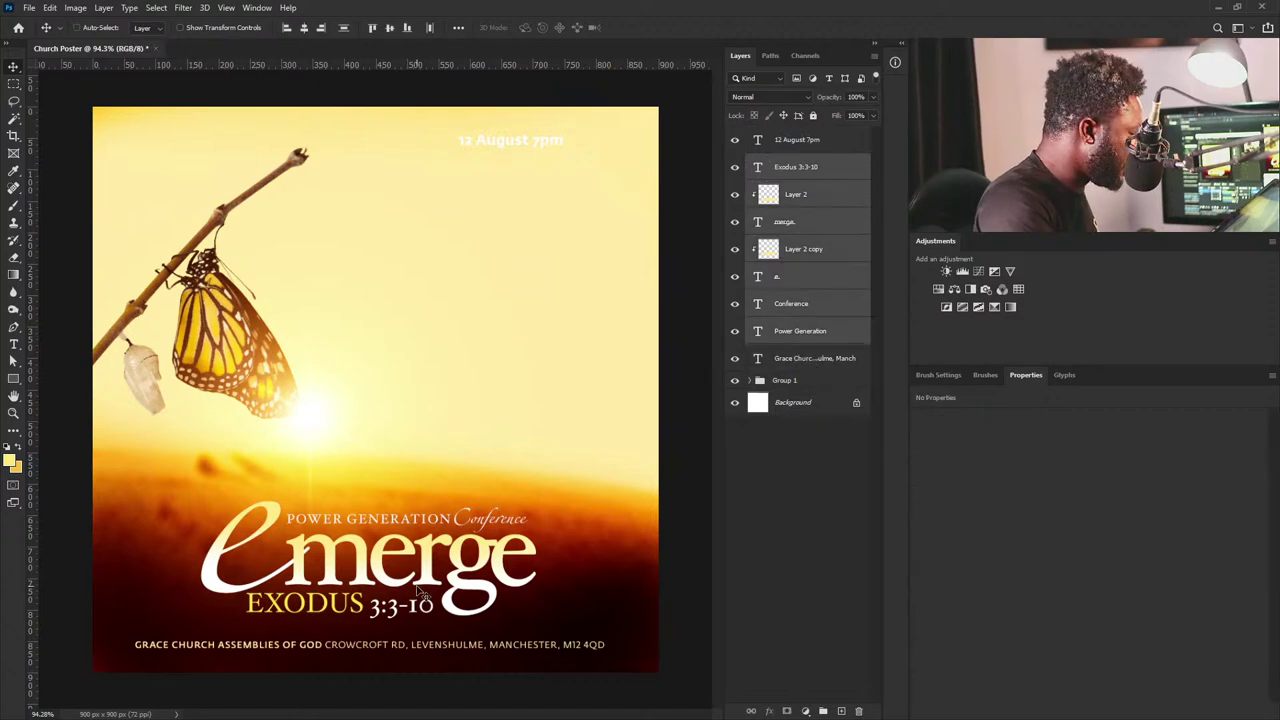
left_click_drag(420, 592, 420, 586)
Expand Group 1 and shift its layers from noise through Layer 1 copy upward together by about 30 px.
left_click(800, 385)
left_click_drag(460, 542, 472, 520)
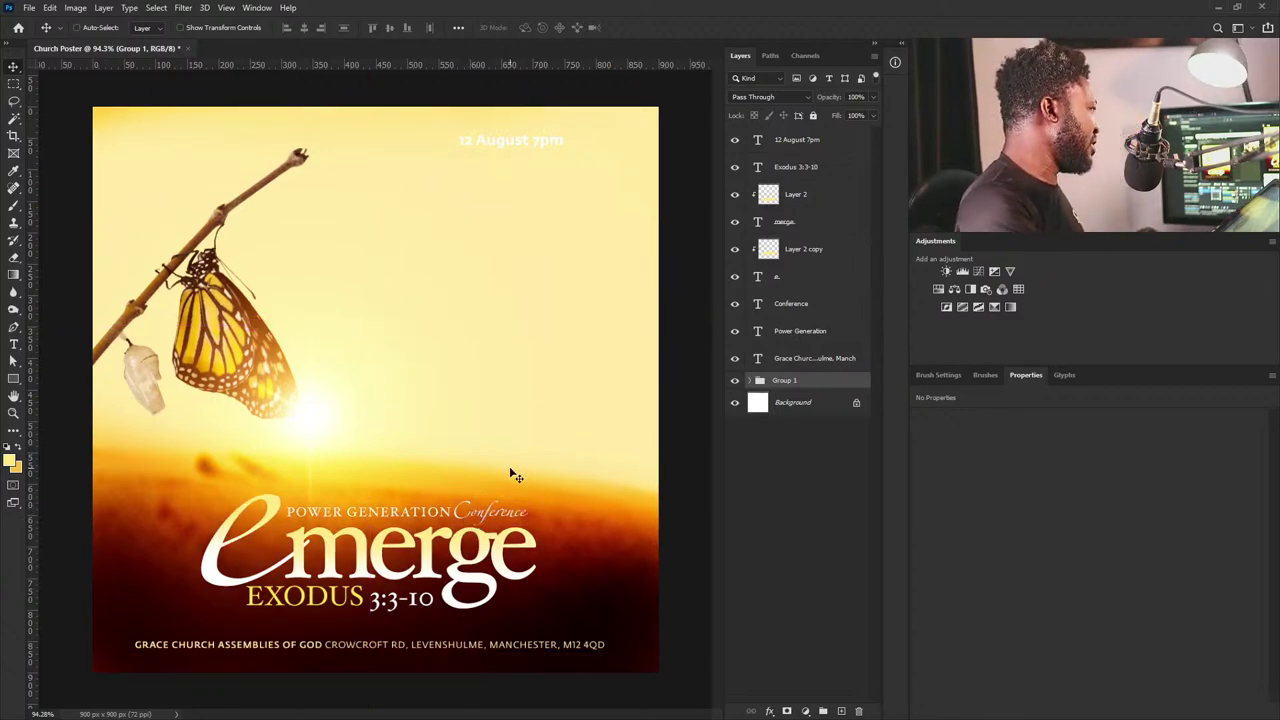
left_click(749, 381)
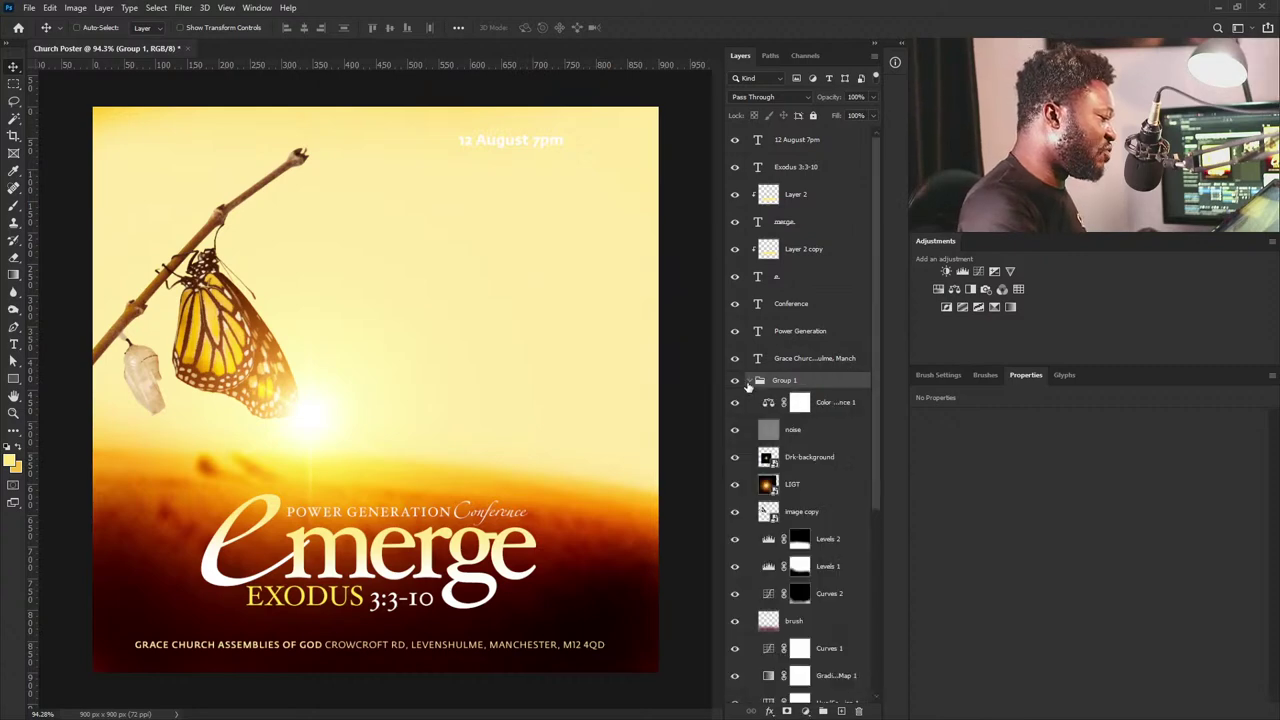
scroll(800, 440, "down", 1)
scroll(800, 440, "up", 1)
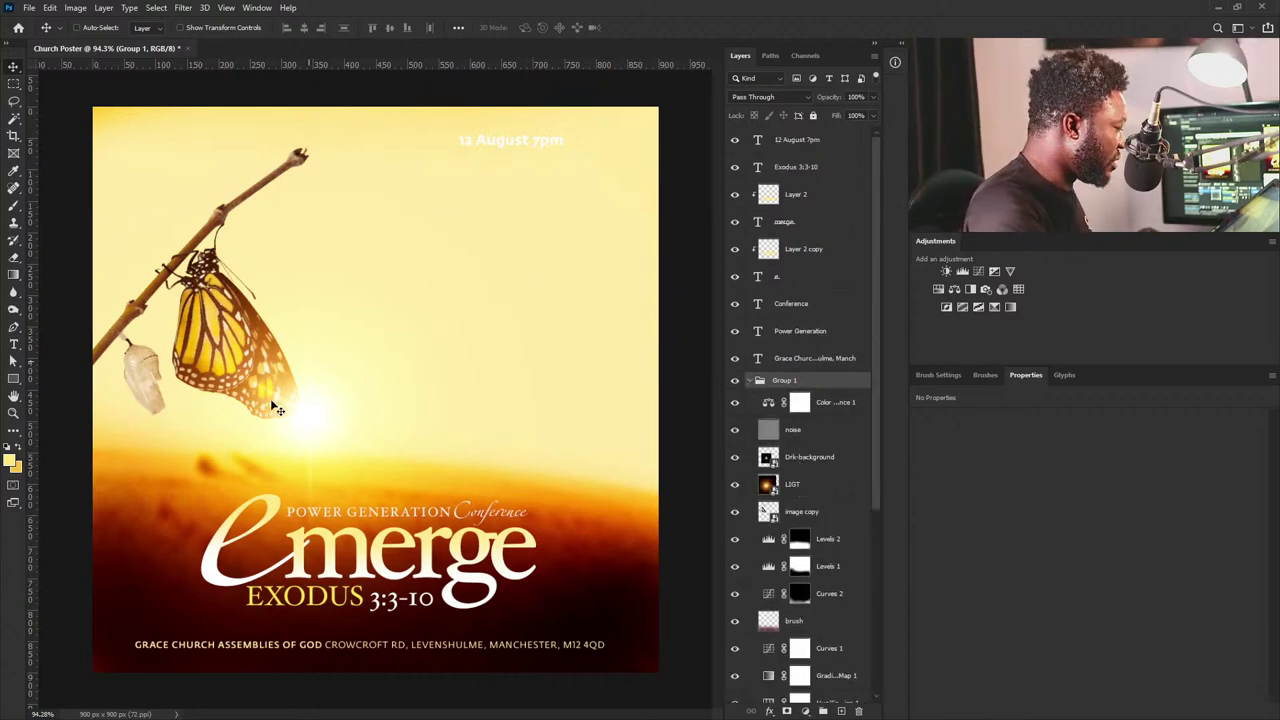
left_click(829, 404)
left_click(822, 430)
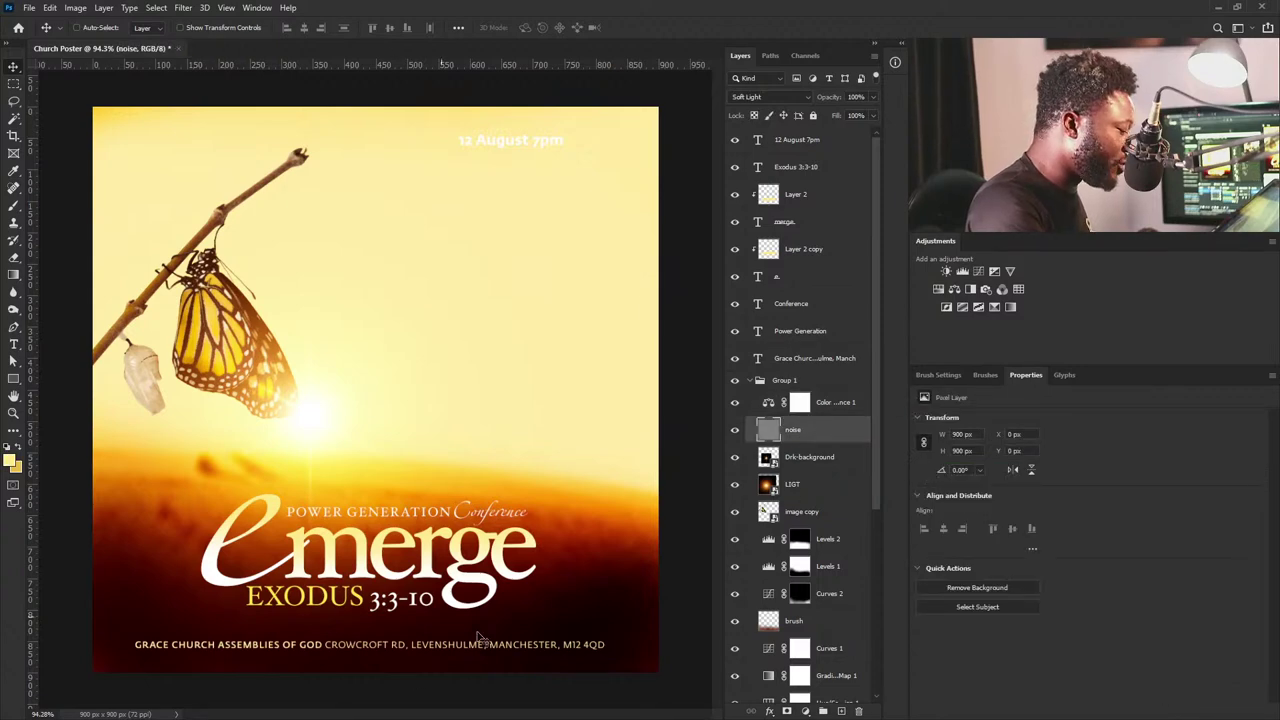
scroll(783, 543, "down", 5)
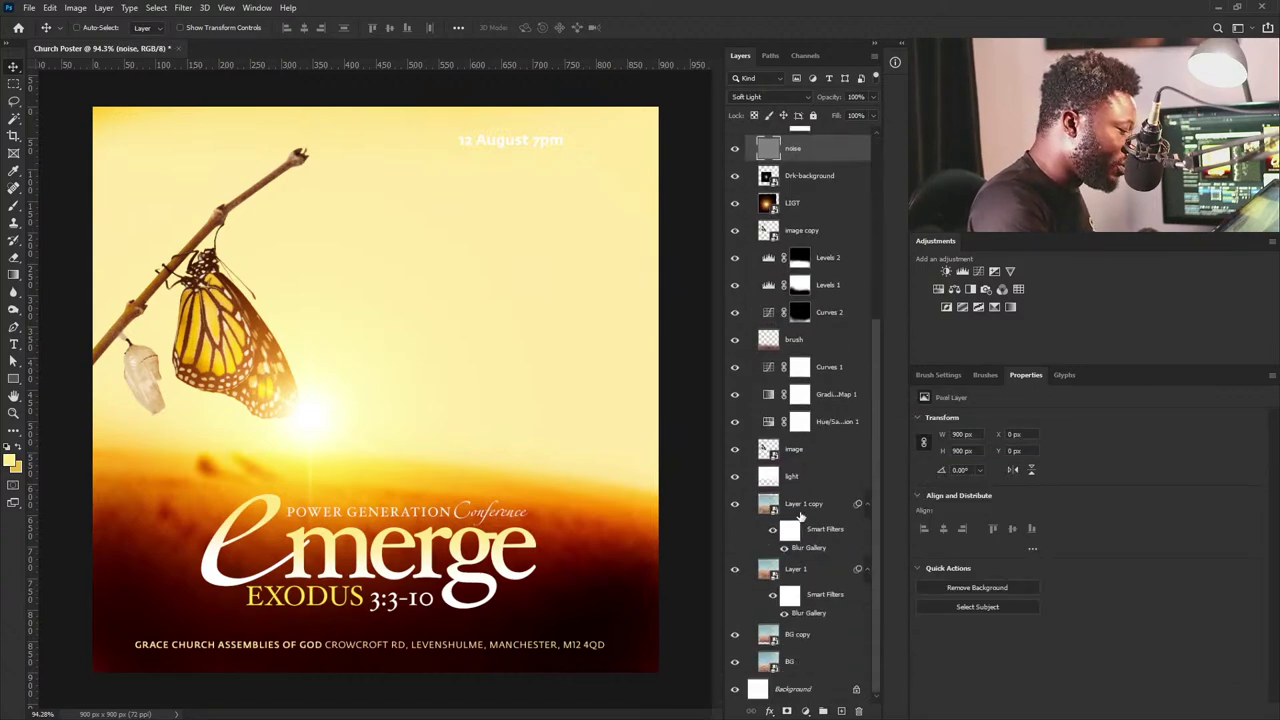
left_click(808, 506, "shift")
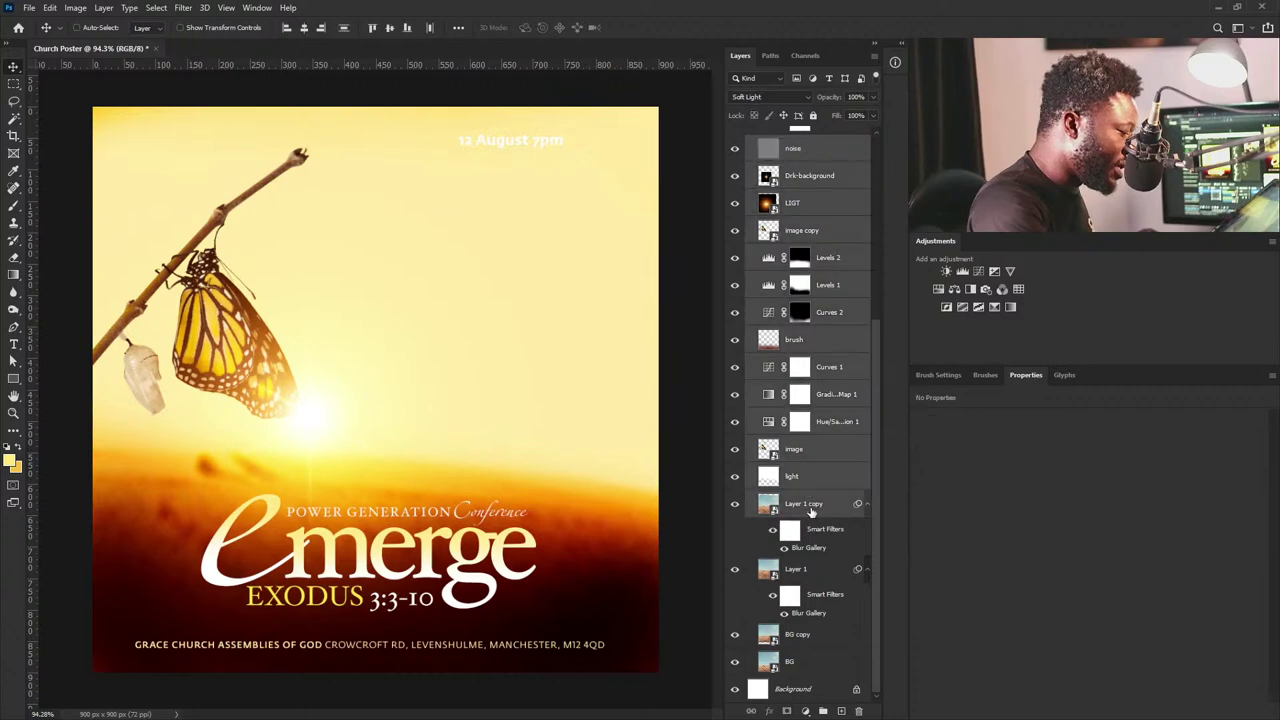
left_click_drag(476, 482, 468, 455)
Lower the brush layer to about Y 458 px and the Curves 2 adjustment to darken the strip along the poster's bottom edge.
scroll(755, 390, "up", 1)
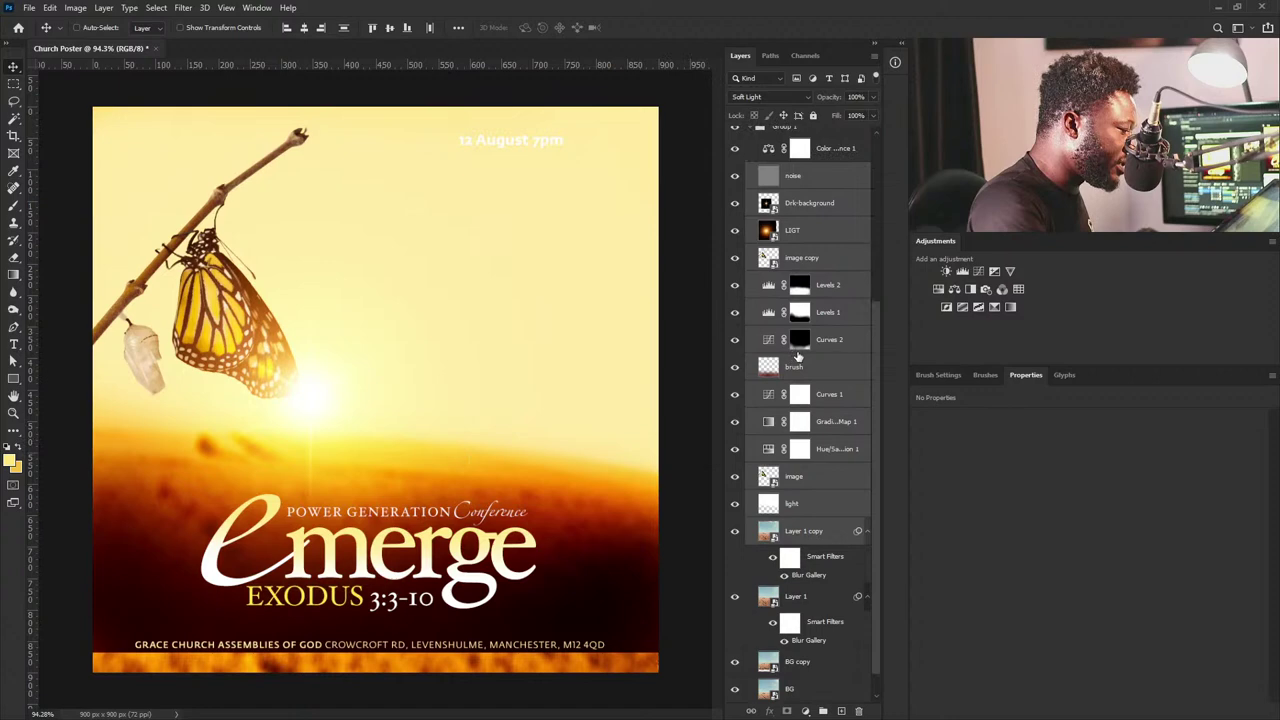
left_click(800, 367)
left_click_drag(393, 588, 393, 626)
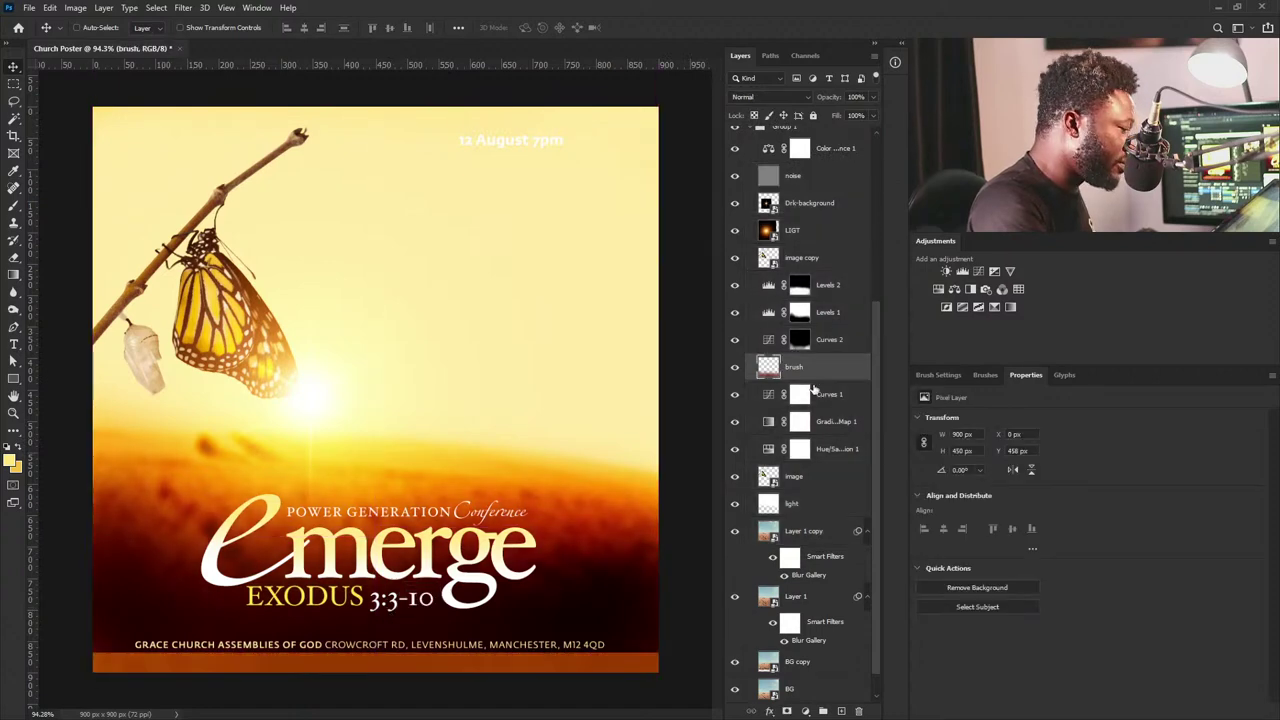
left_click(800, 339)
left_click_drag(457, 578, 461, 602)
Try moving the Levels 1 adjustment's mask downward and undo the move.
left_click(800, 318)
left_click_drag(423, 294, 443, 600)
key("ctrl+z")
Move the Levels 2 adjustment's mask slightly downward to cover the strip along the poster's bottom edge.
left_click(800, 285)
mouse_move(535, 485)
left_mouse_down()
mouse_move(540, 470)
mouse_move(549, 496)
left_mouse_up()
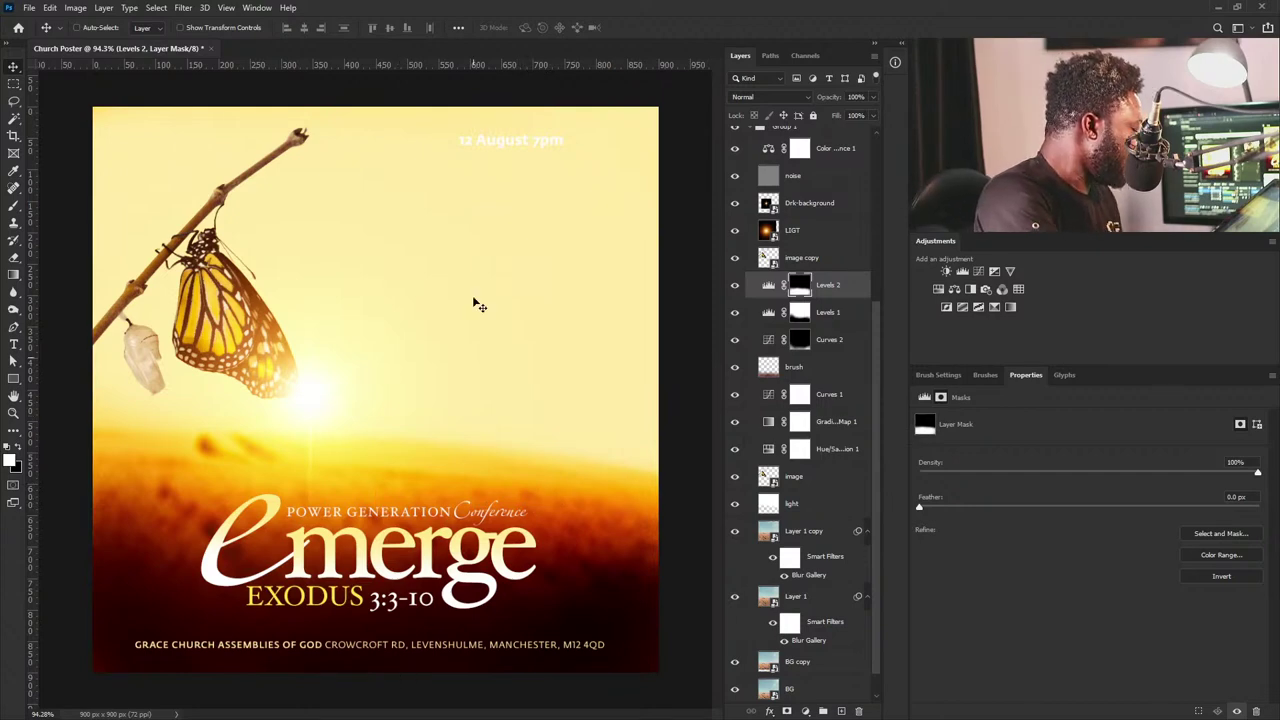
Recolor the date line to black (000000) and collapse Group 1.
right_click(510, 140)
left_click(556, 145)
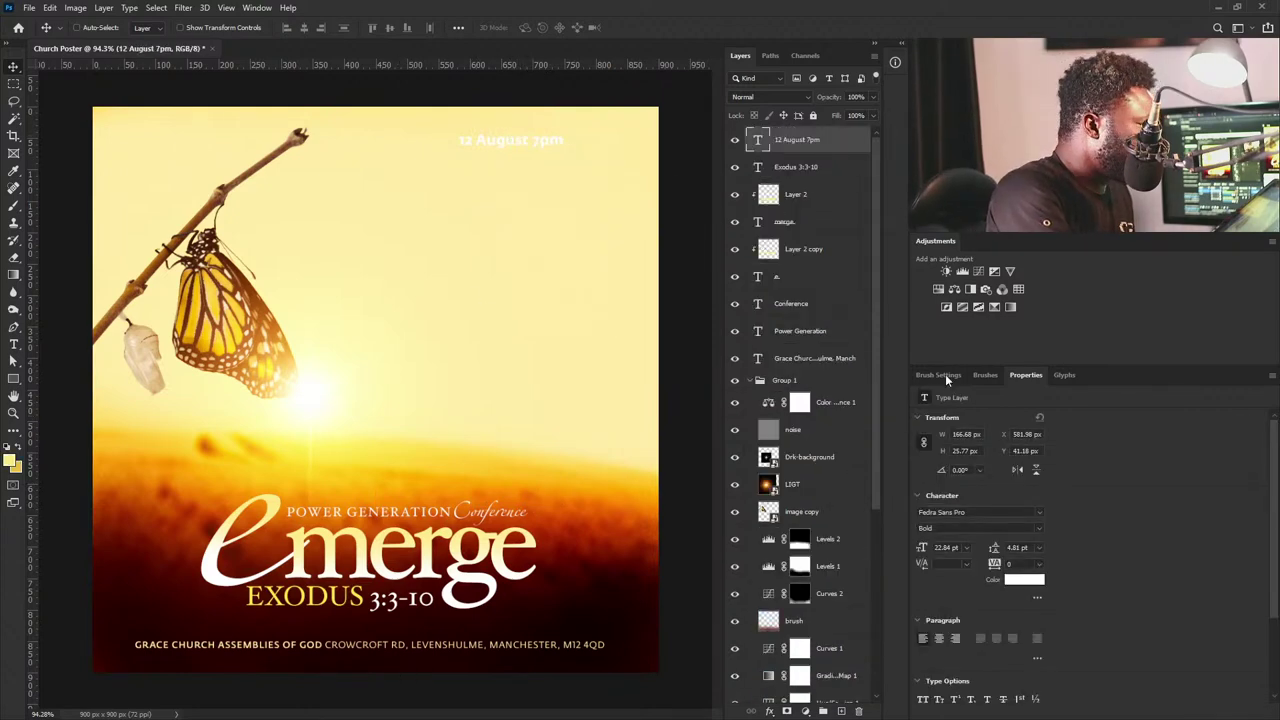
left_click(1027, 580)
type("000000")
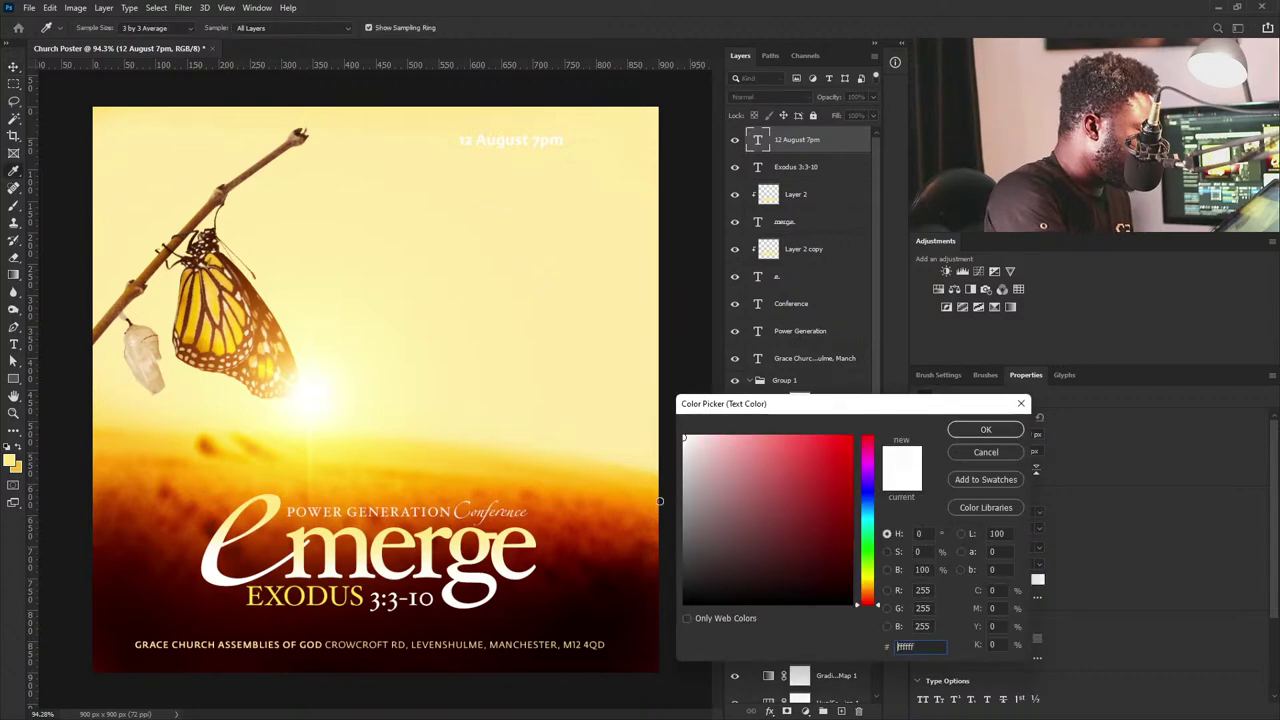
left_click(1016, 431)
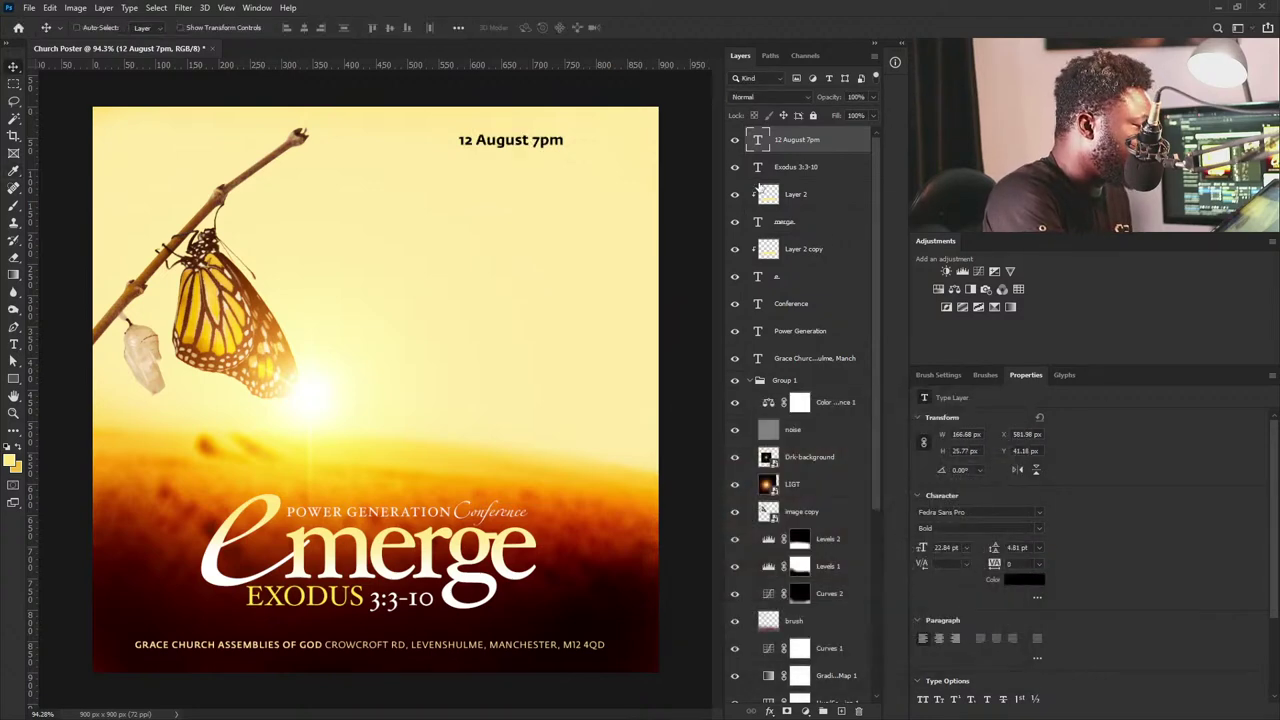
left_click(750, 381)
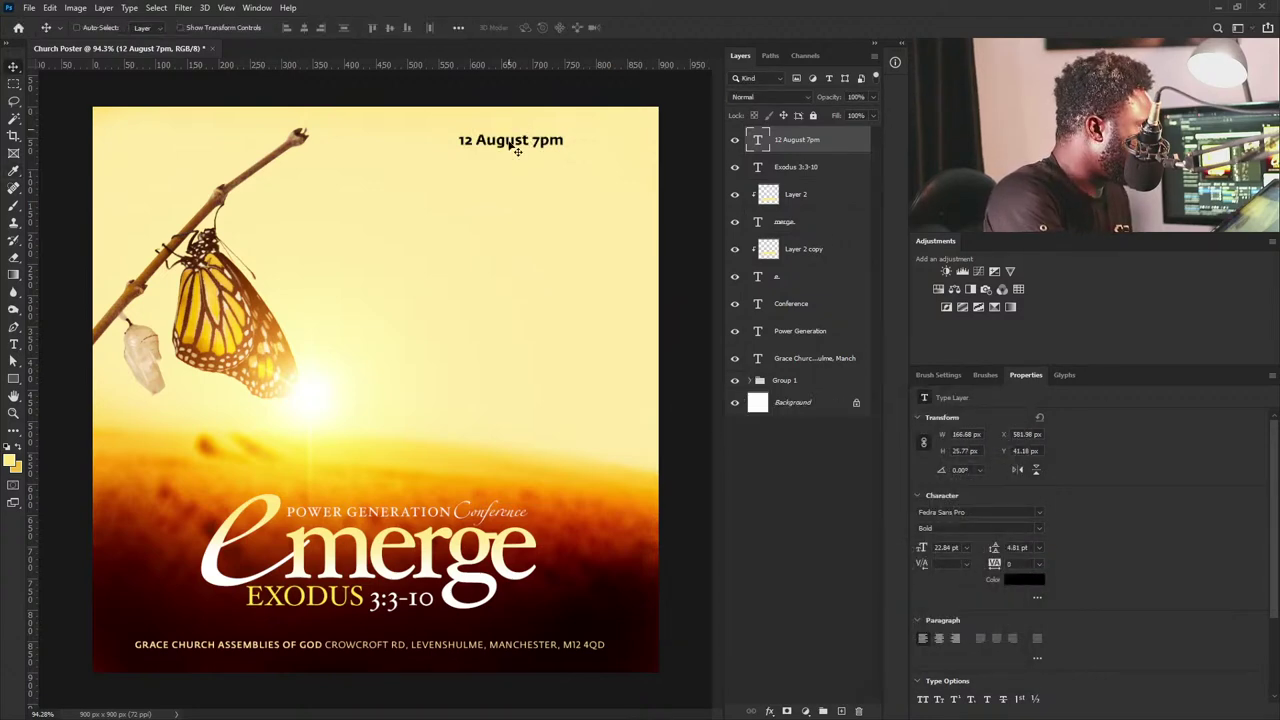
Insert a vertical bar so the date line reads "12 August | 7pm", and shift it to about X 545, Y 43 px.
right_click(508, 140)
left_click(530, 146)
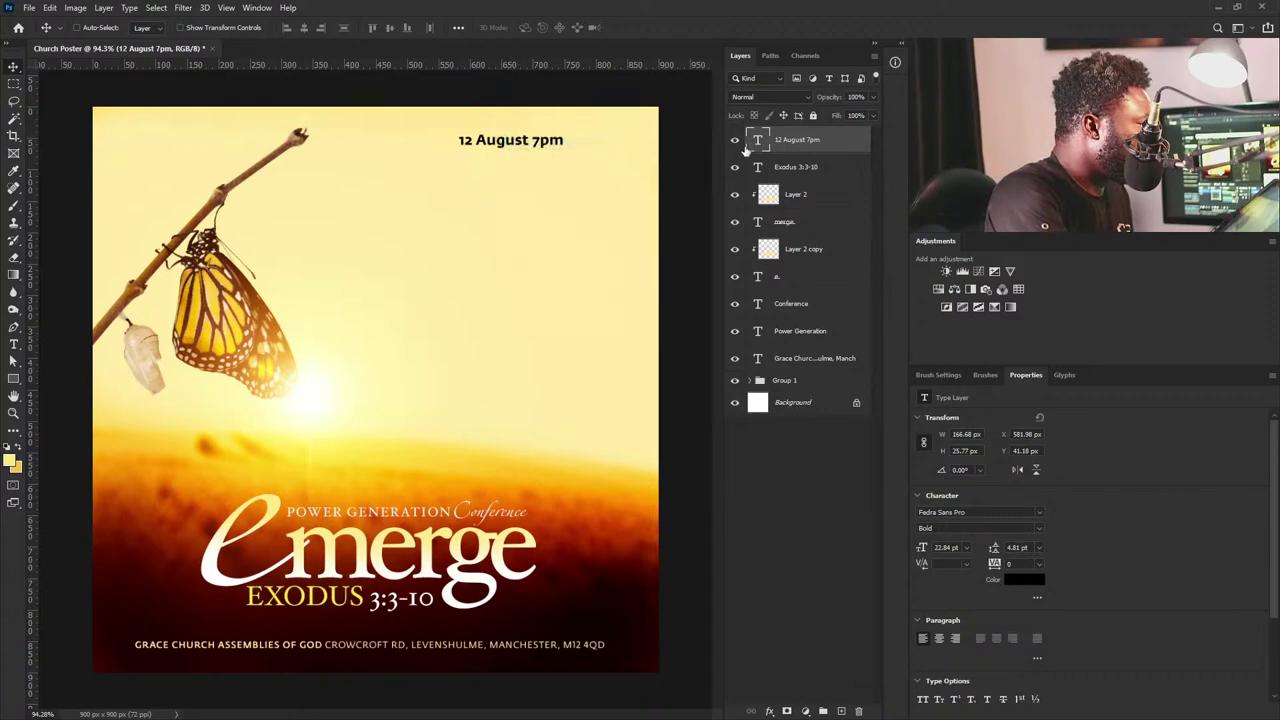
double_click(757, 141)
left_click(533, 140)
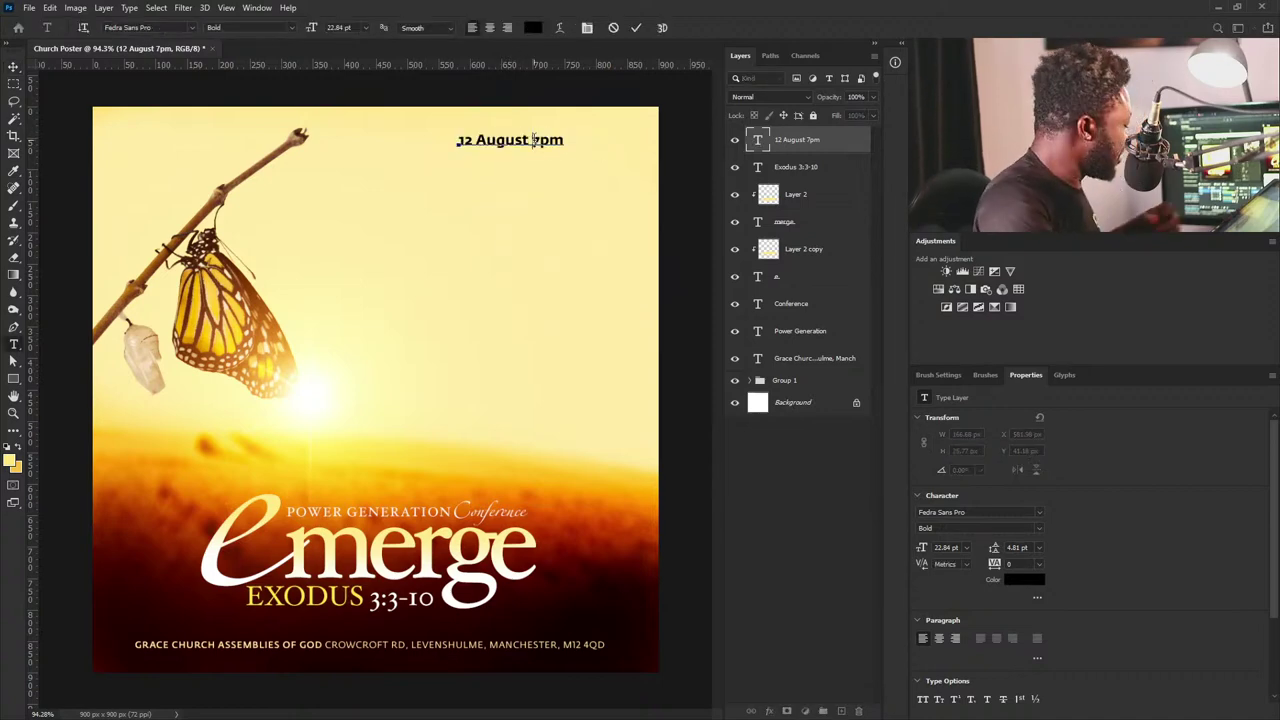
type(",")
type("|")
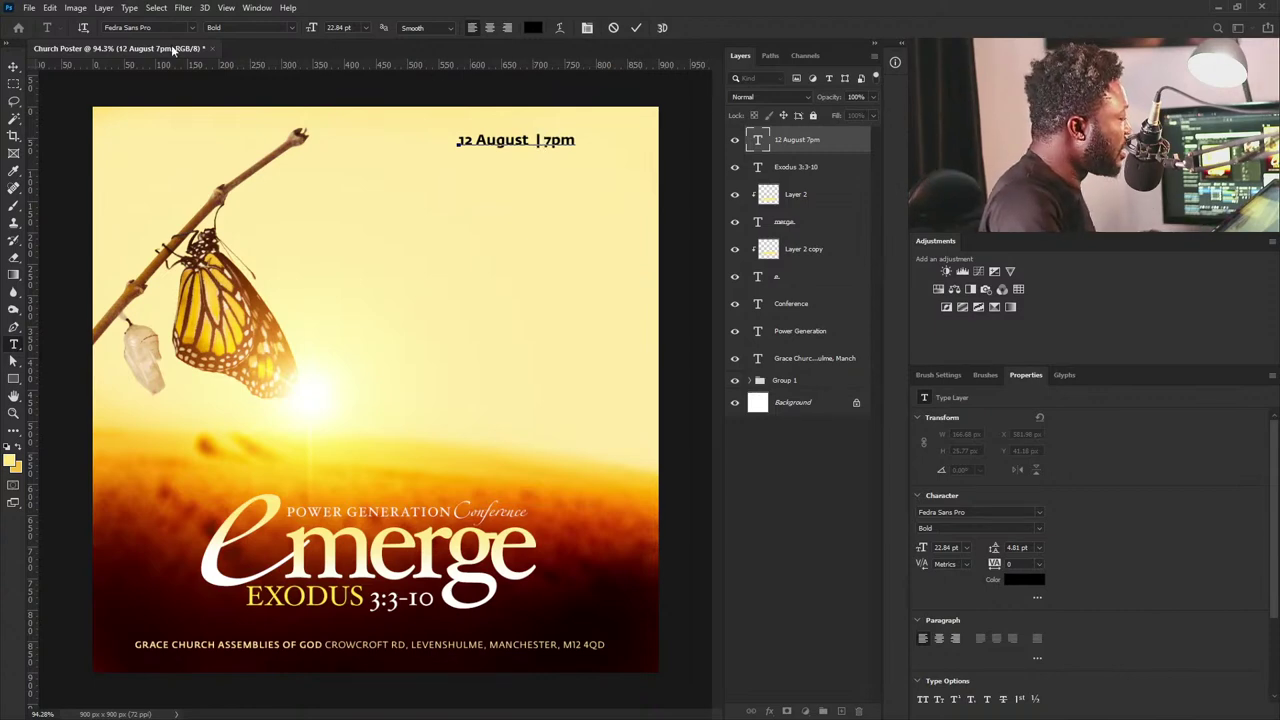
key("ctrl+Return")
key("v")
left_click_drag(514, 149, 491, 148)
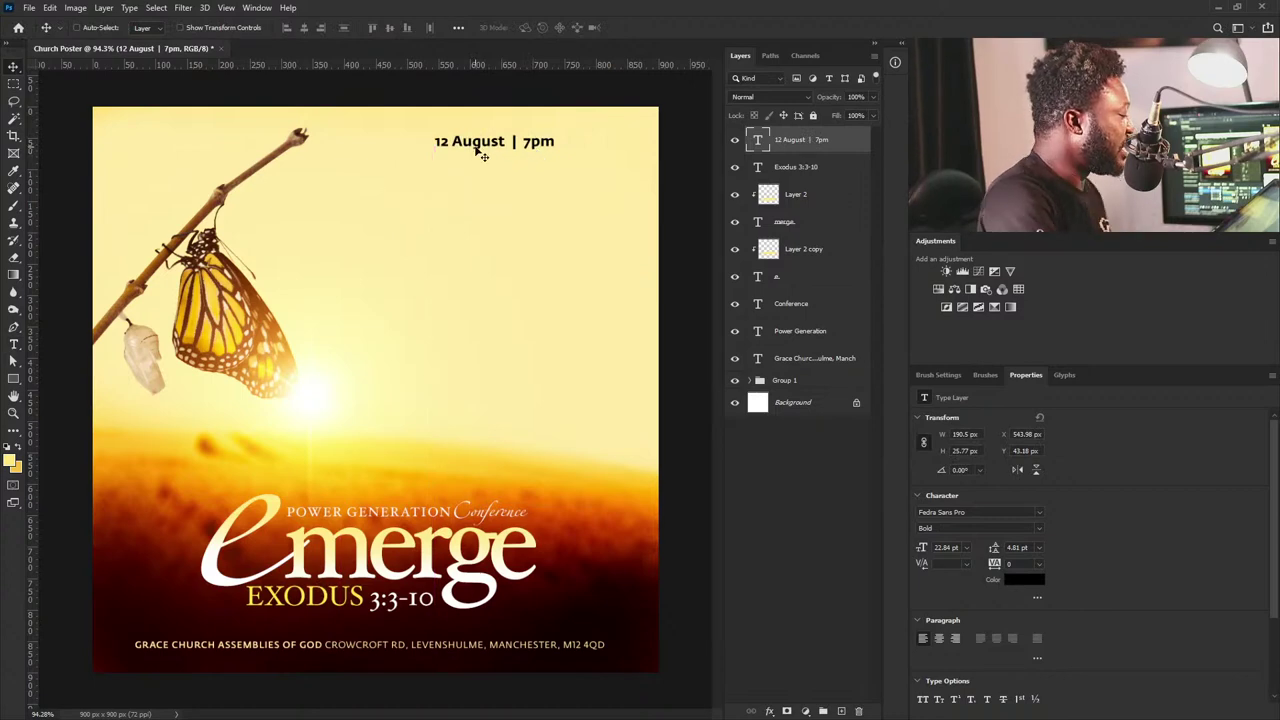
key("Right")
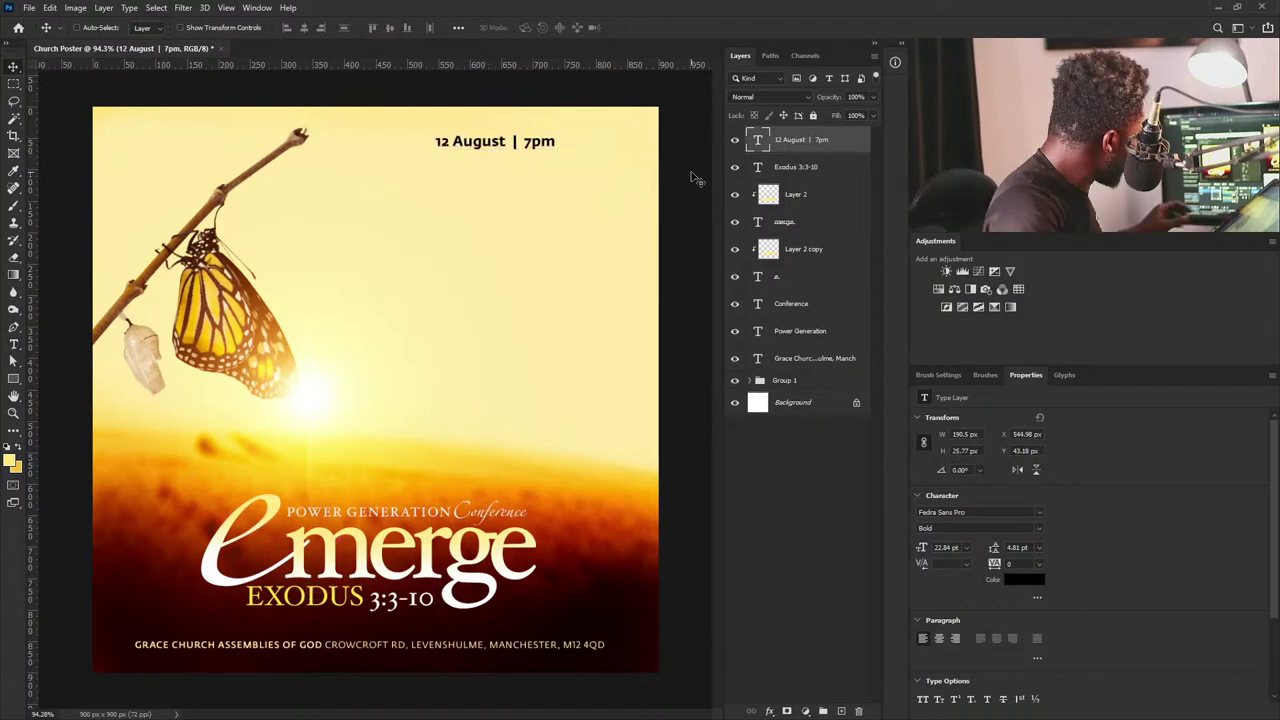
Duplicate the date line and place the copy directly below the original at about Y 82 px.
key("ctrl")
key("j")
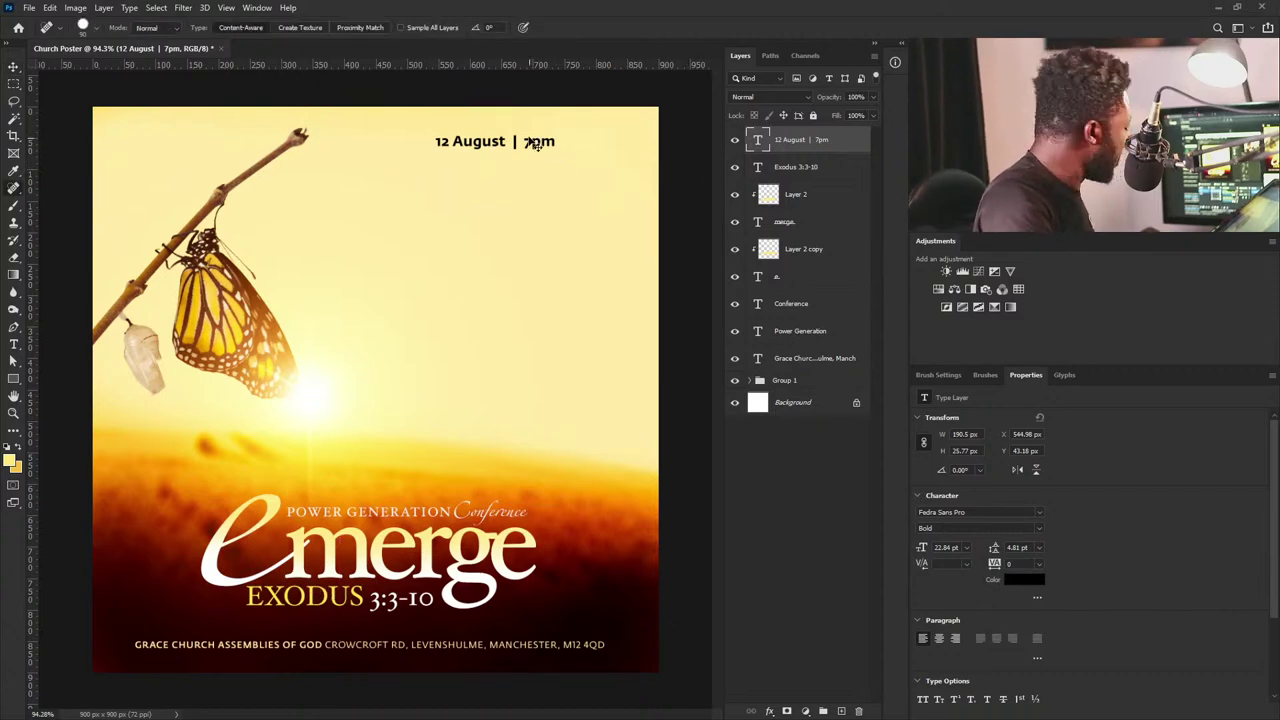
key("ctrl+j")
left_click(505, 166)
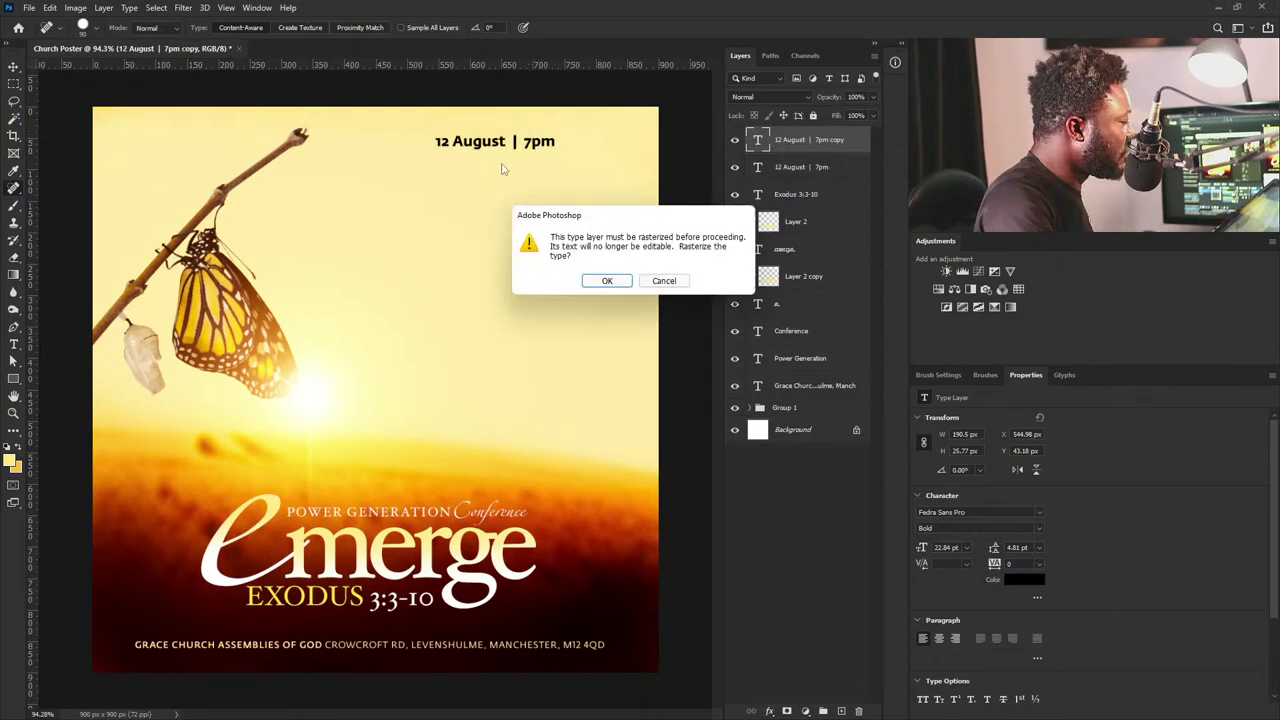
left_click(665, 281)
left_click(12, 66)
left_click_drag(510, 150, 512, 174)
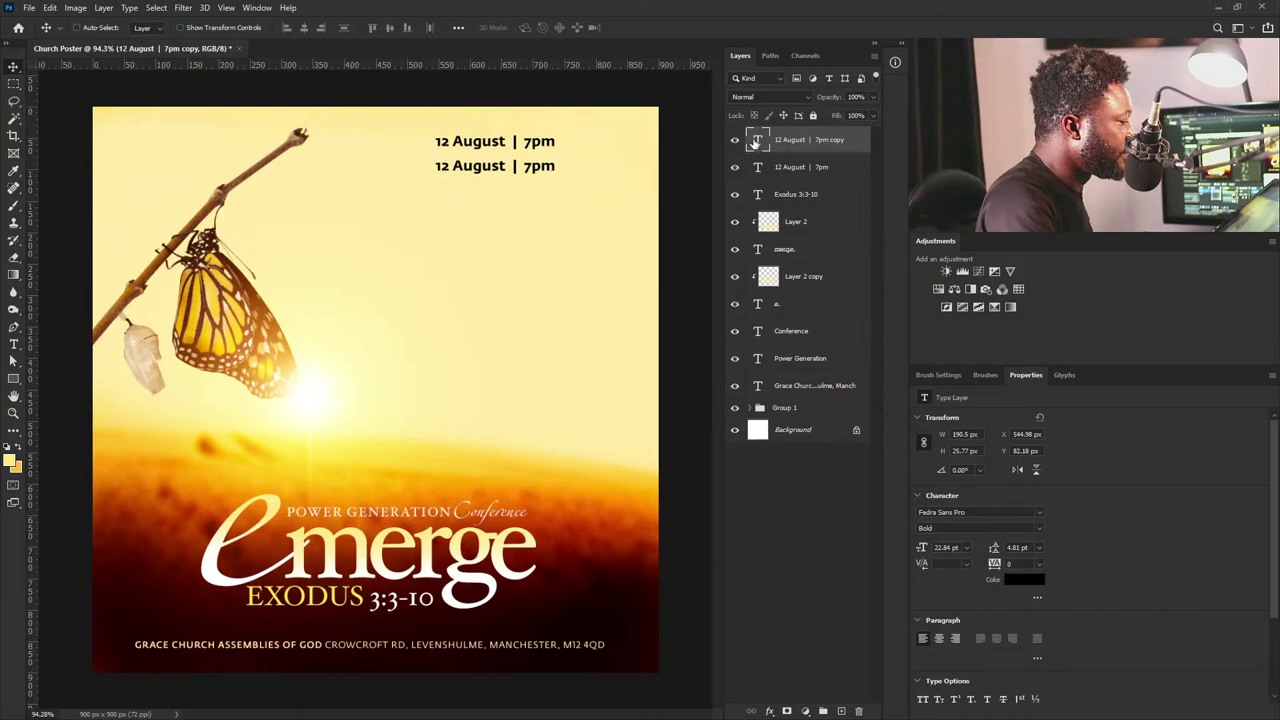
Replace the copied line's text with "Doors open at 6:30pm" and set it in the Book weight.
double_click(757, 141)
type("Doors open at 6:30pm")
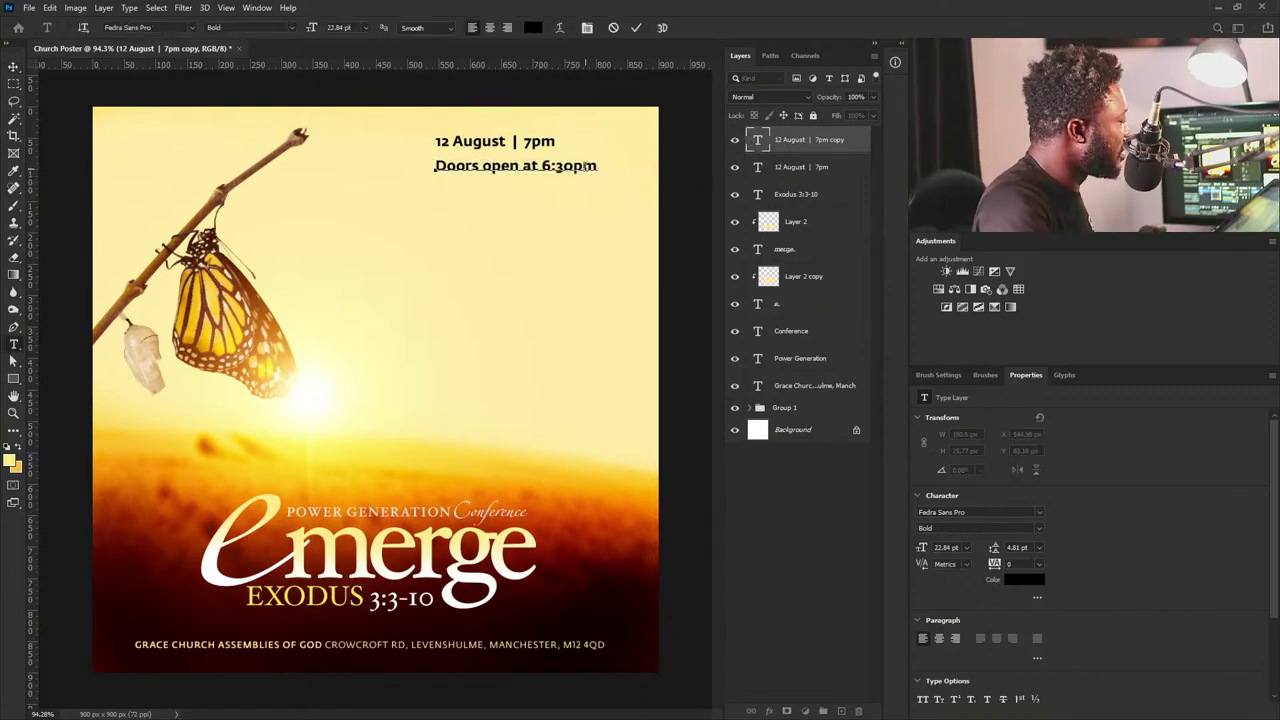
left_click_drag(596, 165, 417, 157)
left_click(1040, 527)
left_click(960, 568)
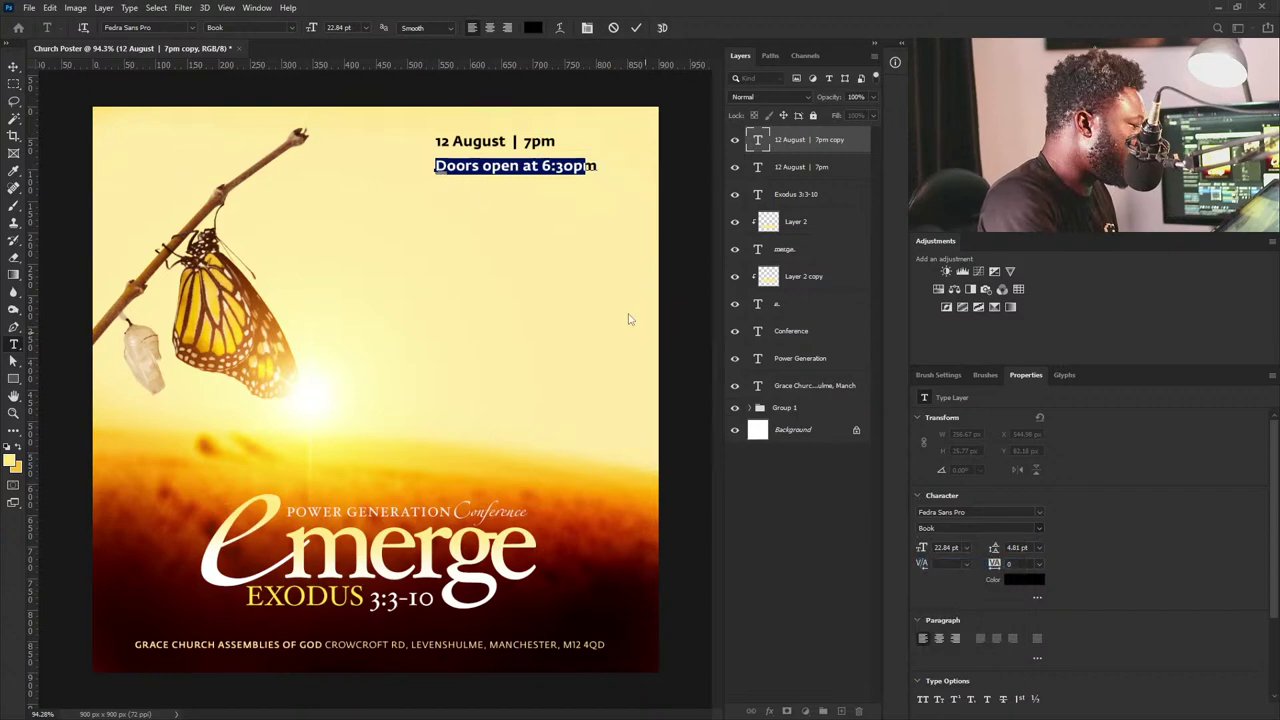
Set only "6:30pm" in the doors-open line to the Bold weight.
left_click_drag(527, 165, 588, 166)
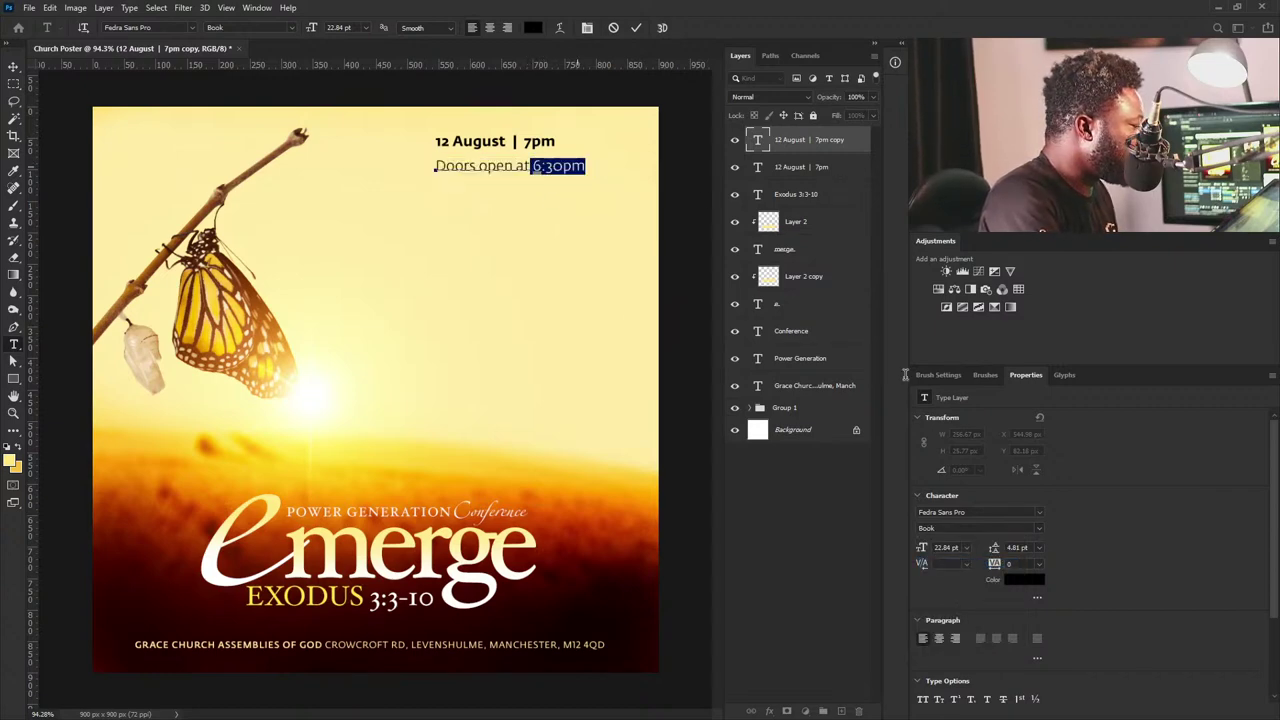
left_click(1038, 528)
left_click(965, 604)
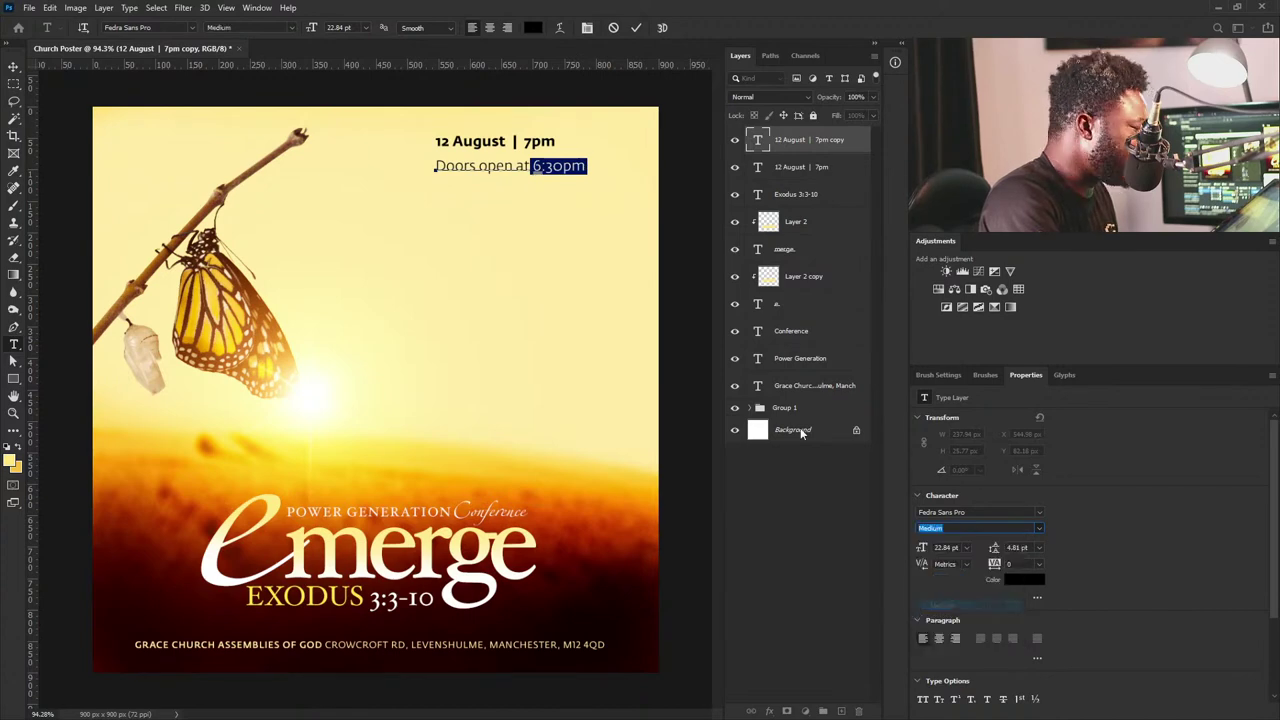
key("ctrl+Return")
key("v")
Scale the doors-open line down to about 178 px wide beneath the date and nudge it about 5 px downward.
key("ctrl+t")
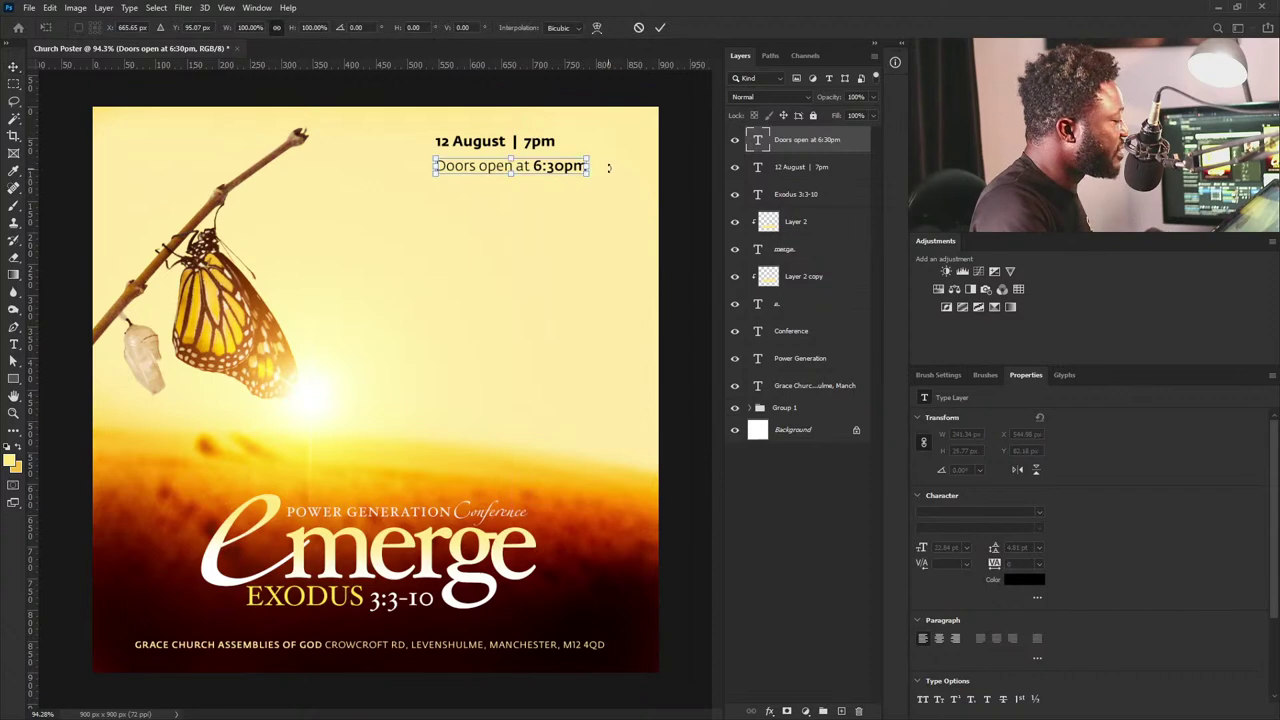
left_click_drag(590, 175, 518, 164)
key("Return")
key("ctrl+t")
key("Return")
key("ctrl+t")
key("Return")
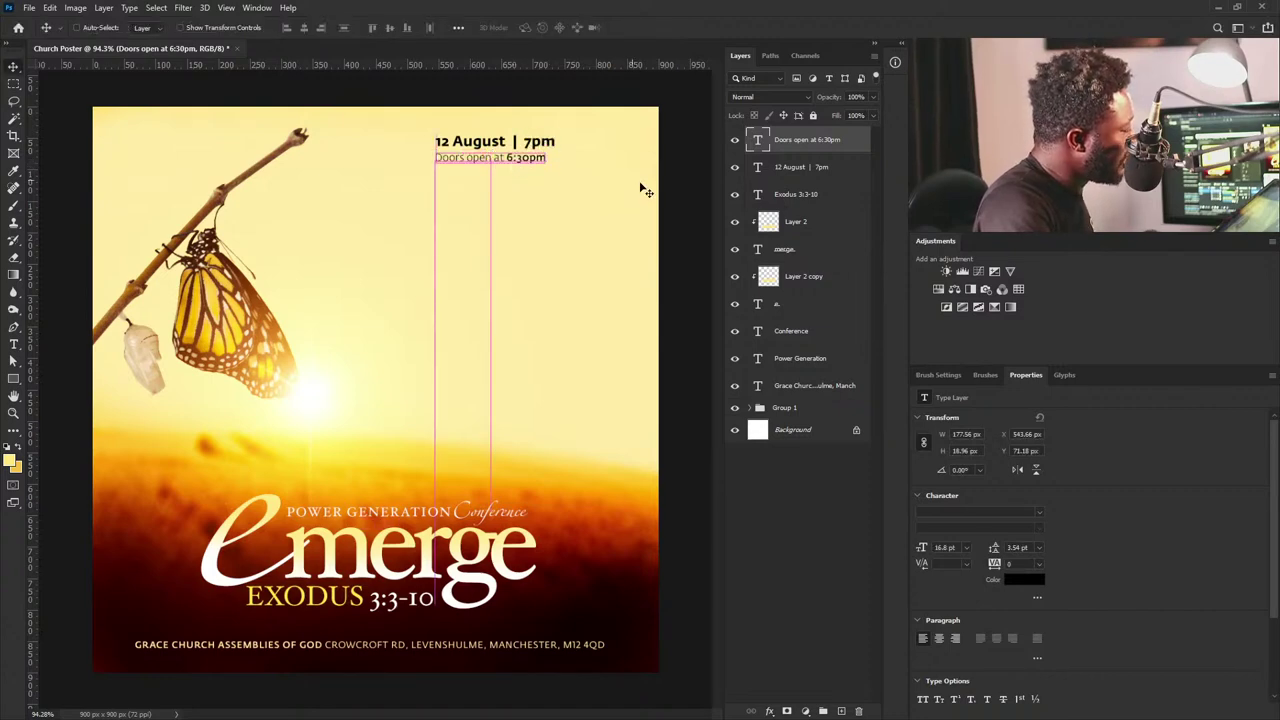
key("Down")
key("Down")
key("Down")
key("Down")
key("Down")
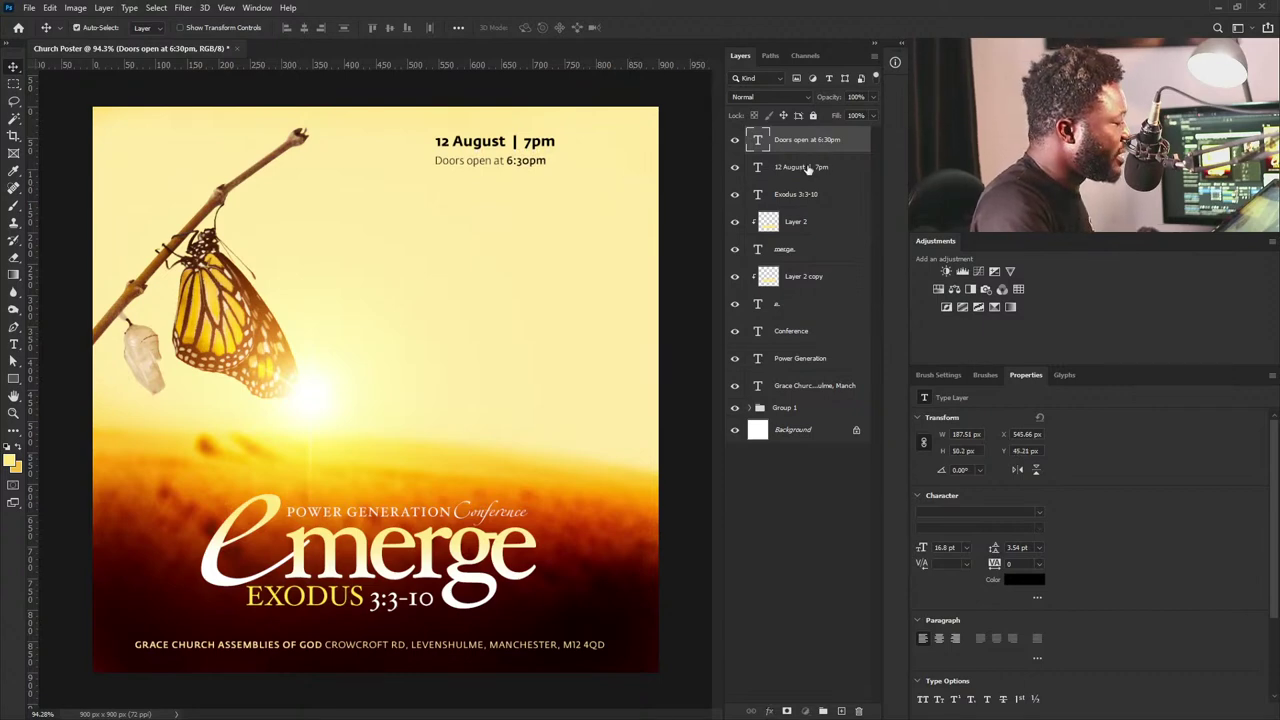
Move both date lines to about X 478, Y 32 px and add margin guides of 40 px, with 41 px on the right.
left_click(808, 170, "shift")
left_click_drag(549, 163, 483, 152)
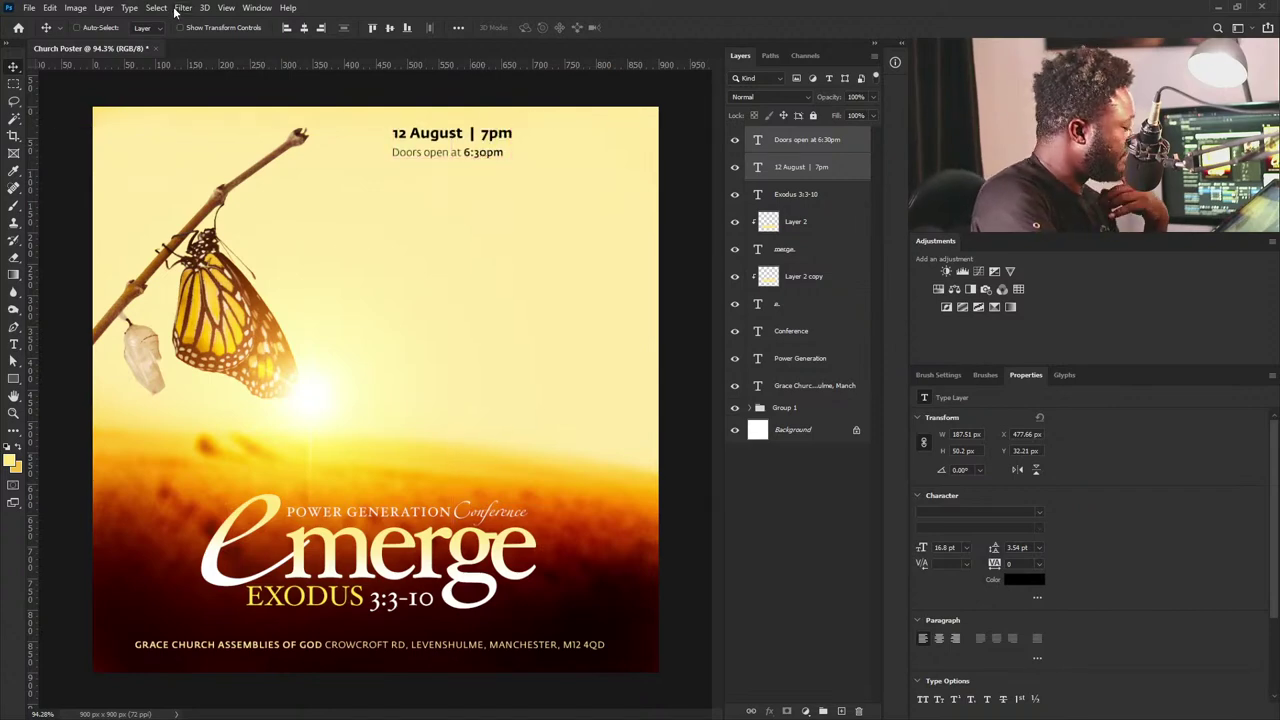
left_click(226, 8)
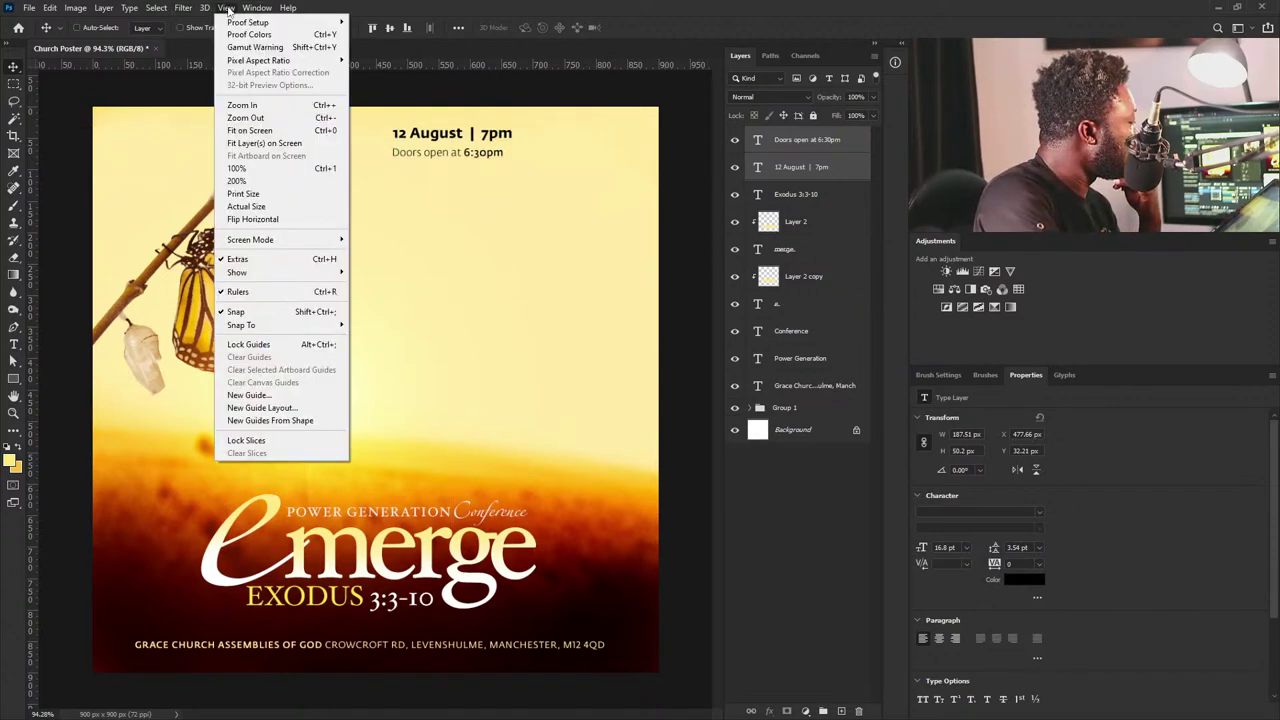
left_click(275, 408)
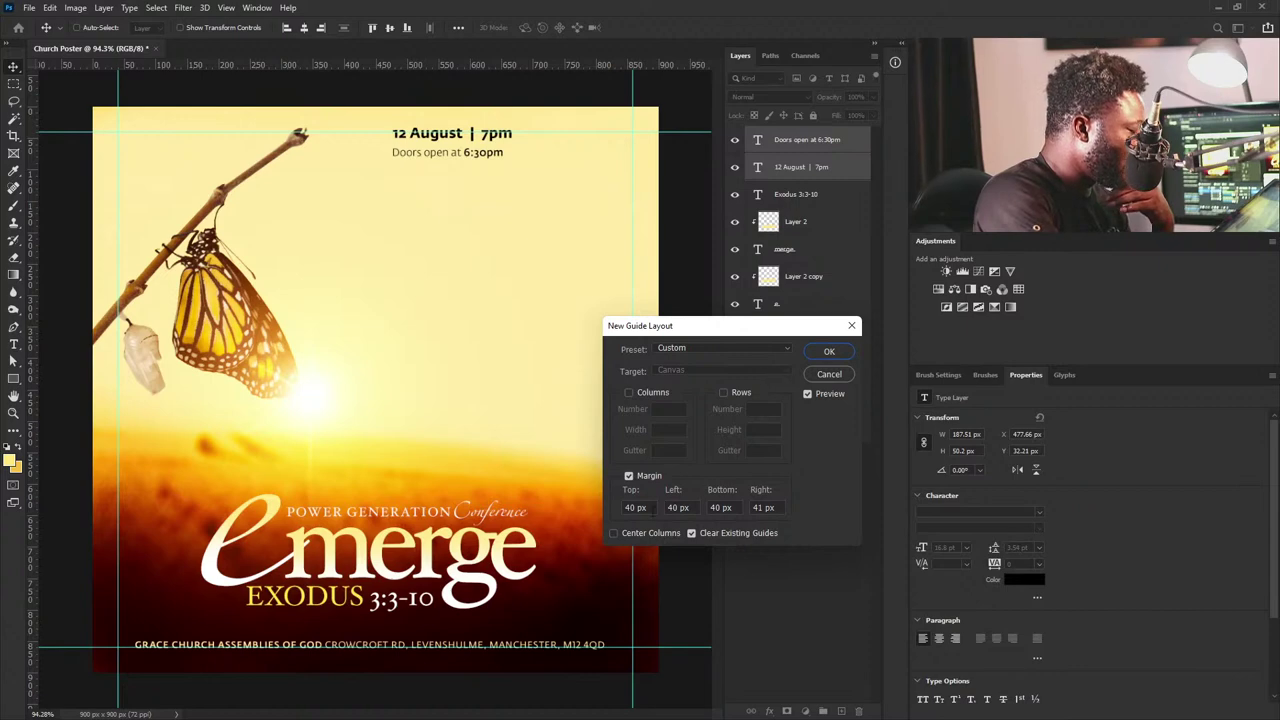
left_click(829, 353)
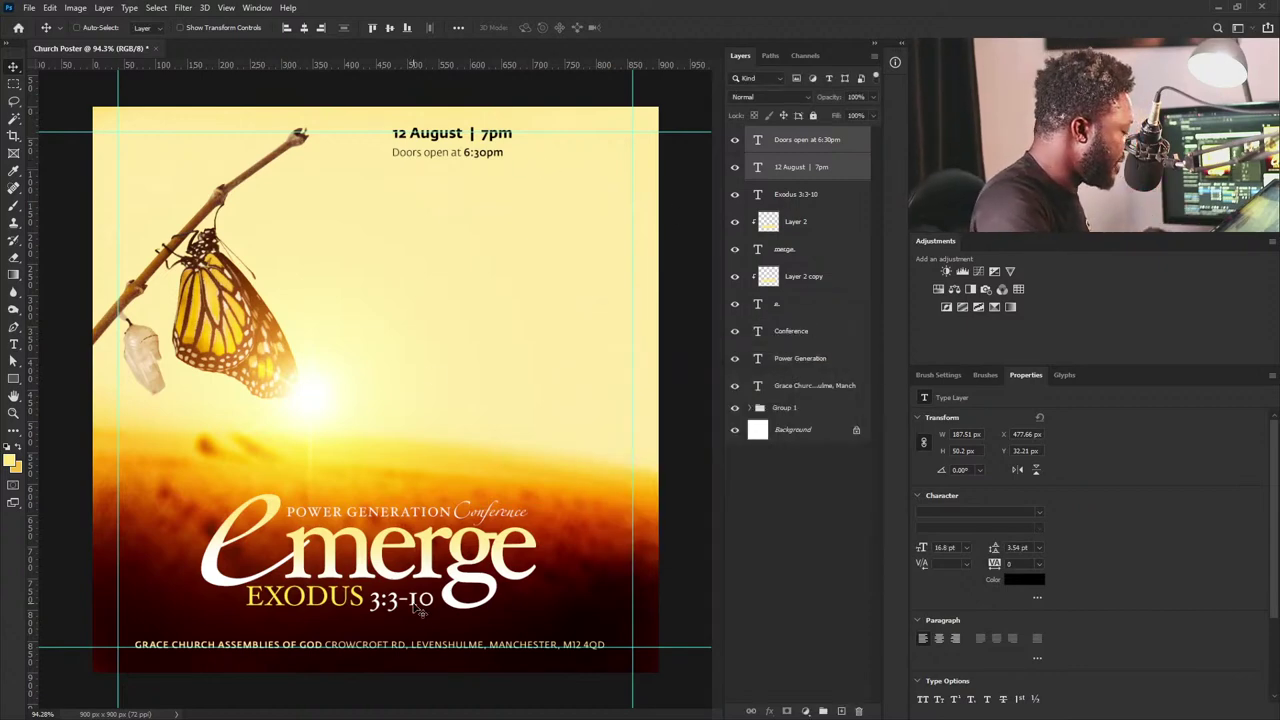
Nudge the venue line upward to about Y 844 px, toward the inside of the bottom margin guide.
right_click(420, 645)
left_click(585, 449)
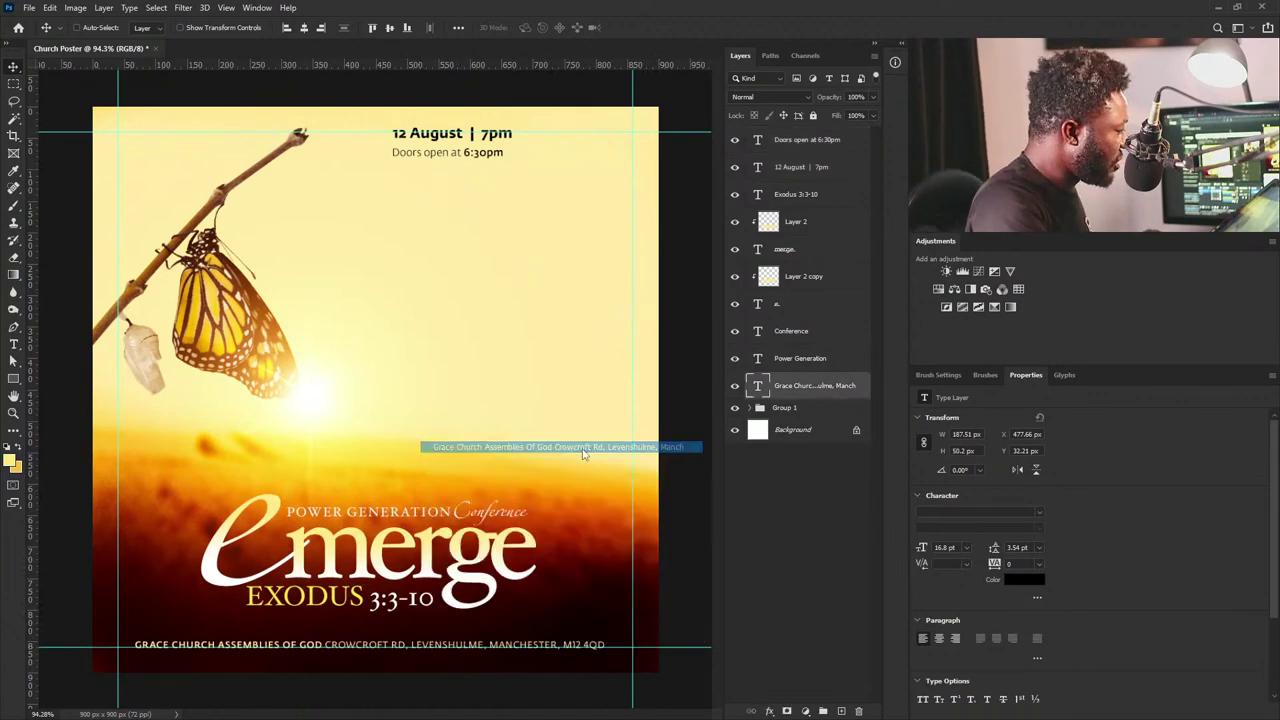
key("Up")
key("Up")
key("Up")
key("Down")
Select the date and doors-open lines together and nudge them downward to about Y 36 px.
right_click(489, 140)
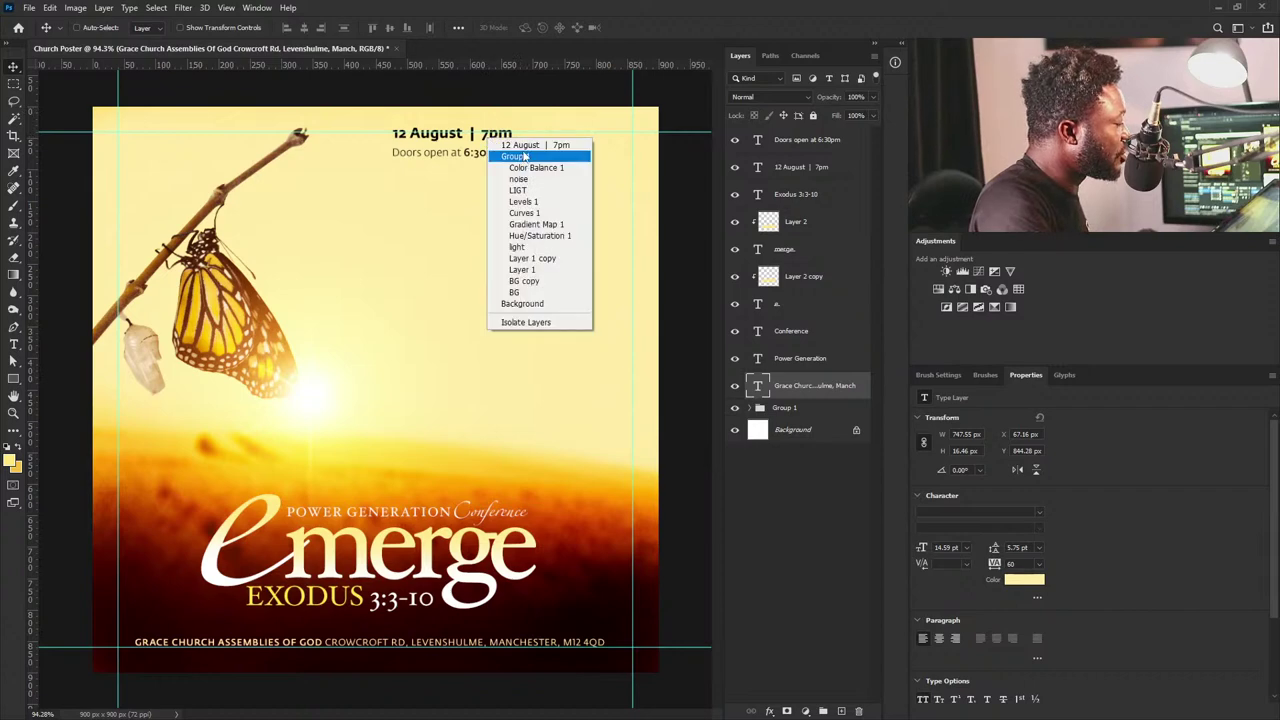
left_click(530, 145)
left_click(488, 156, "shift")
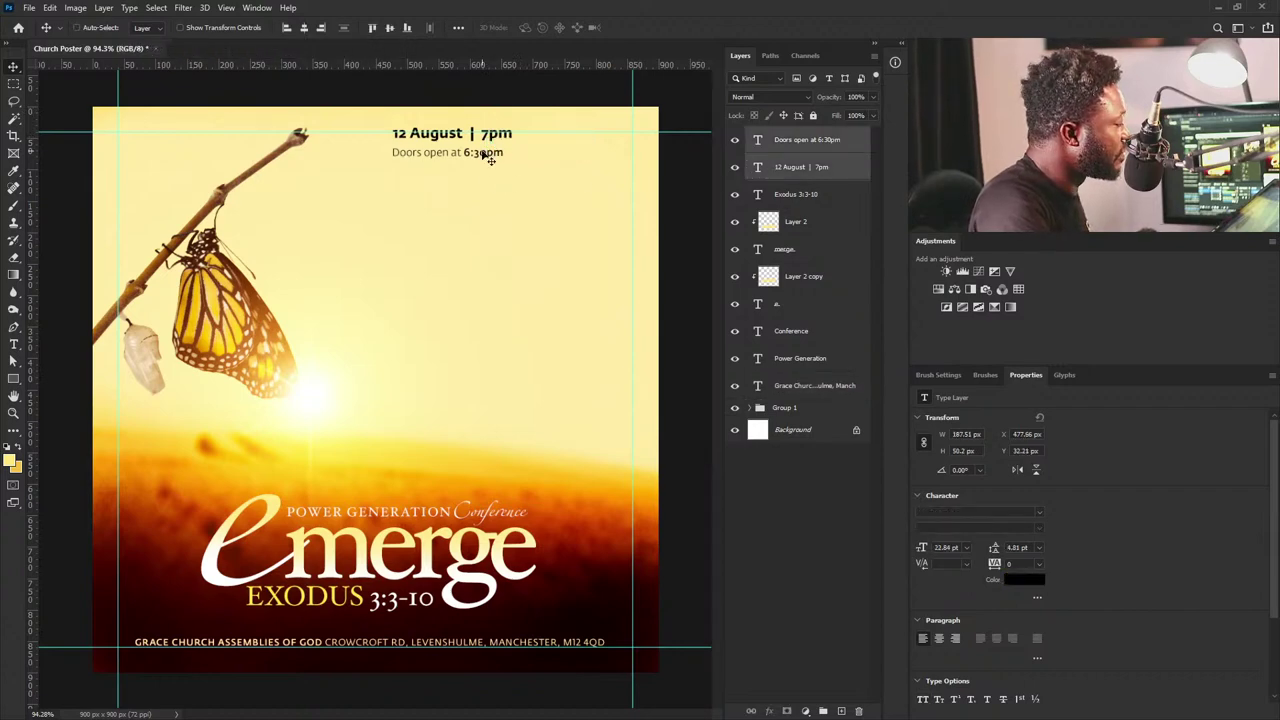
key("Down")
key("Down")
key("Down")
key("Down")
key("Down")
key("Down")
key("Down")
key("Down")
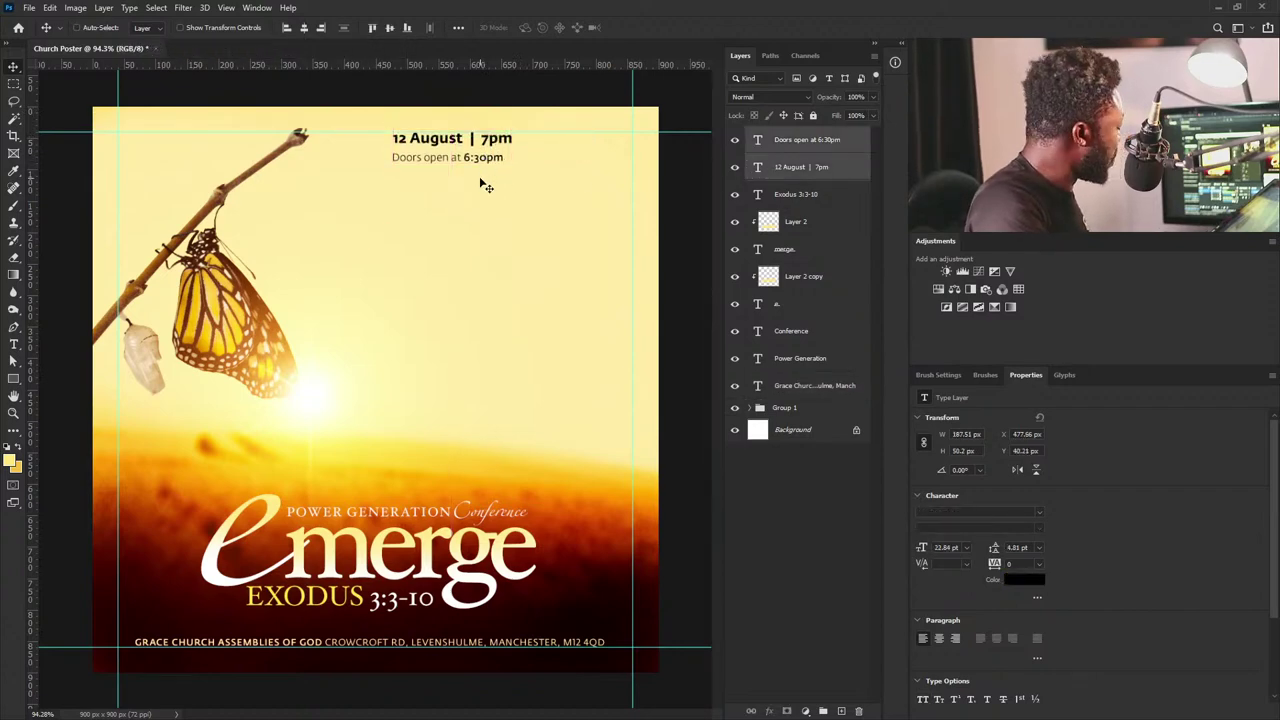
key("Up")
key("Up")
key("Up")
key("Up")
Raise the doors-open line about 3 px closer to the date, and move both lines to about X 440, Y 40 px.
right_click(433, 166)
left_click(470, 169)
key("Up")
key("Up")
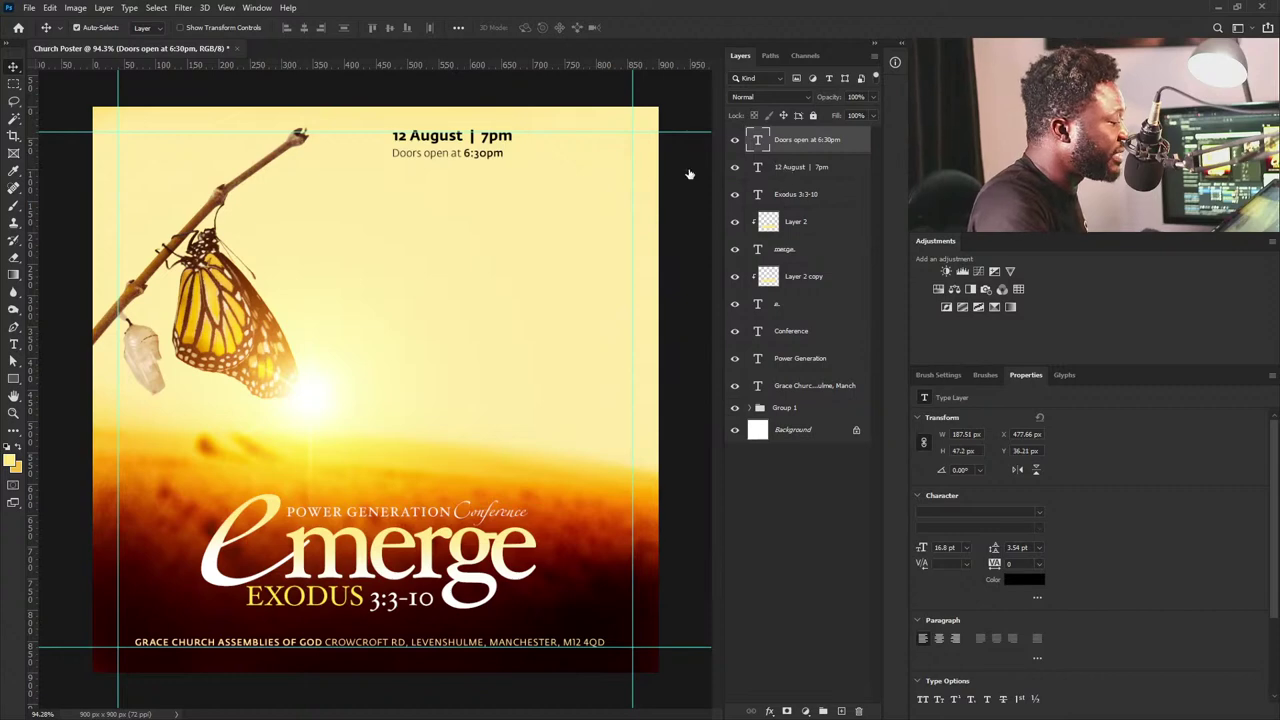
left_click(490, 140, "shift")
mouse_move(492, 148)
left_mouse_down()
mouse_move(463, 145)
mouse_move(458, 160)
left_mouse_up()
Duplicate the date and doors-open lines together and place the copies beside the originals at about X 662, Y 40 px.
key("j")
left_click(443, 150)
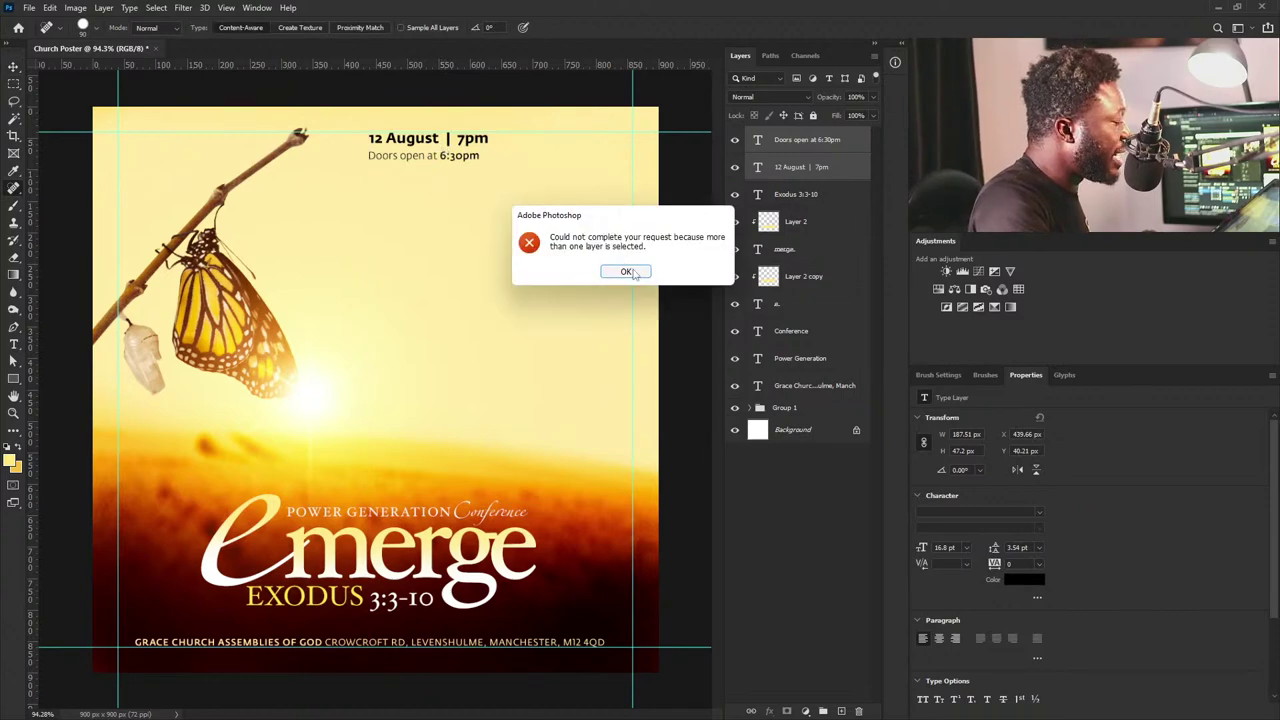
left_click(627, 272)
left_click_drag(803, 165, 841, 710)
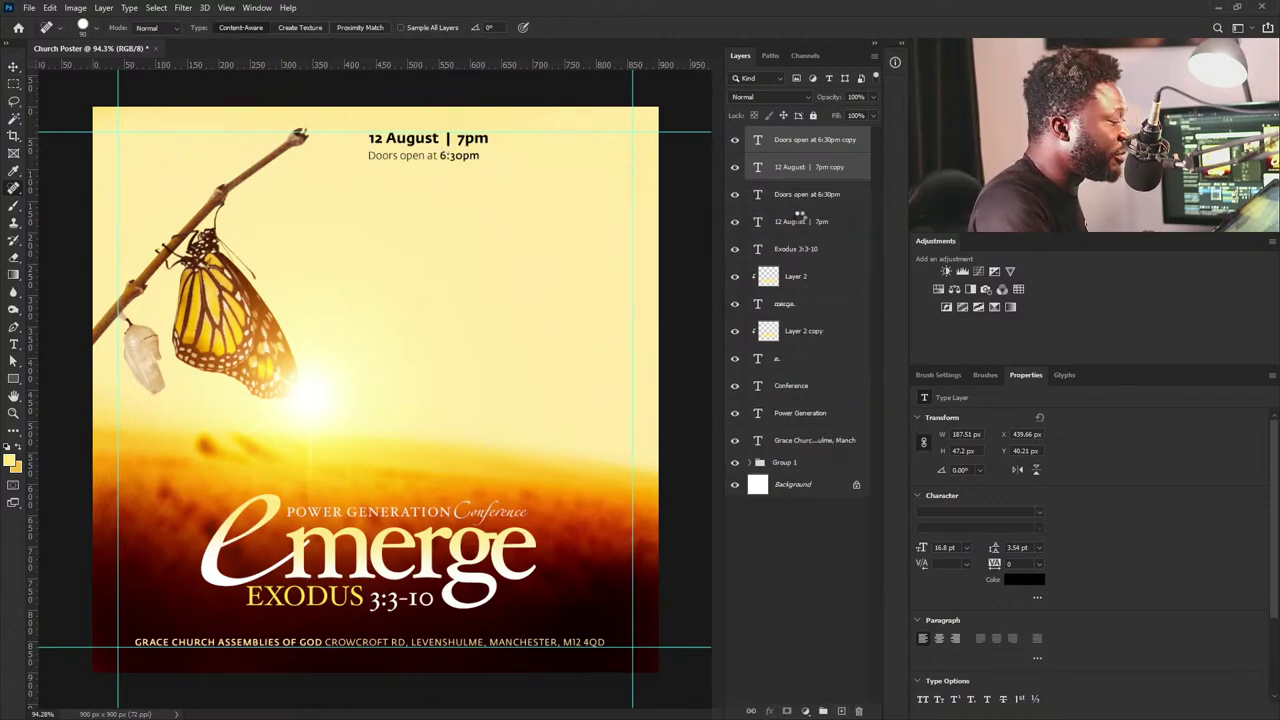
left_click(14, 66)
left_click_drag(393, 150, 533, 150)
left_click_drag(778, 172, 781, 168)
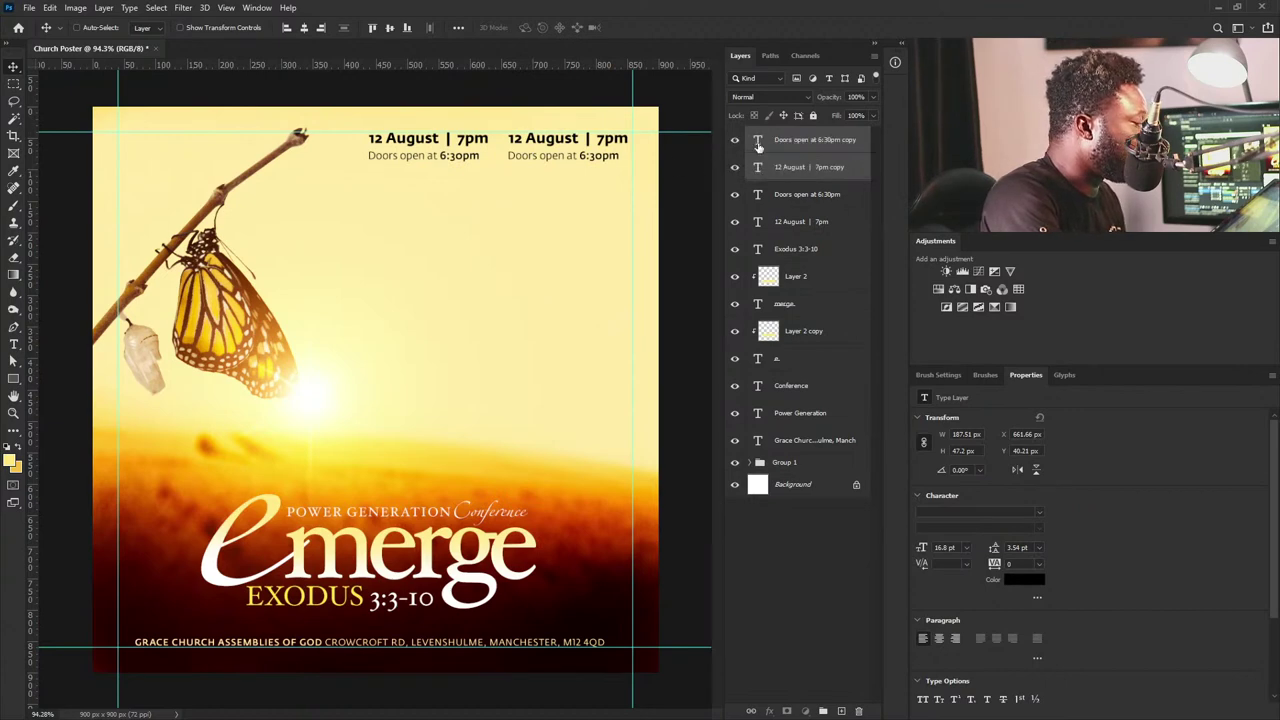
left_click(760, 141)
double_click(758, 141)
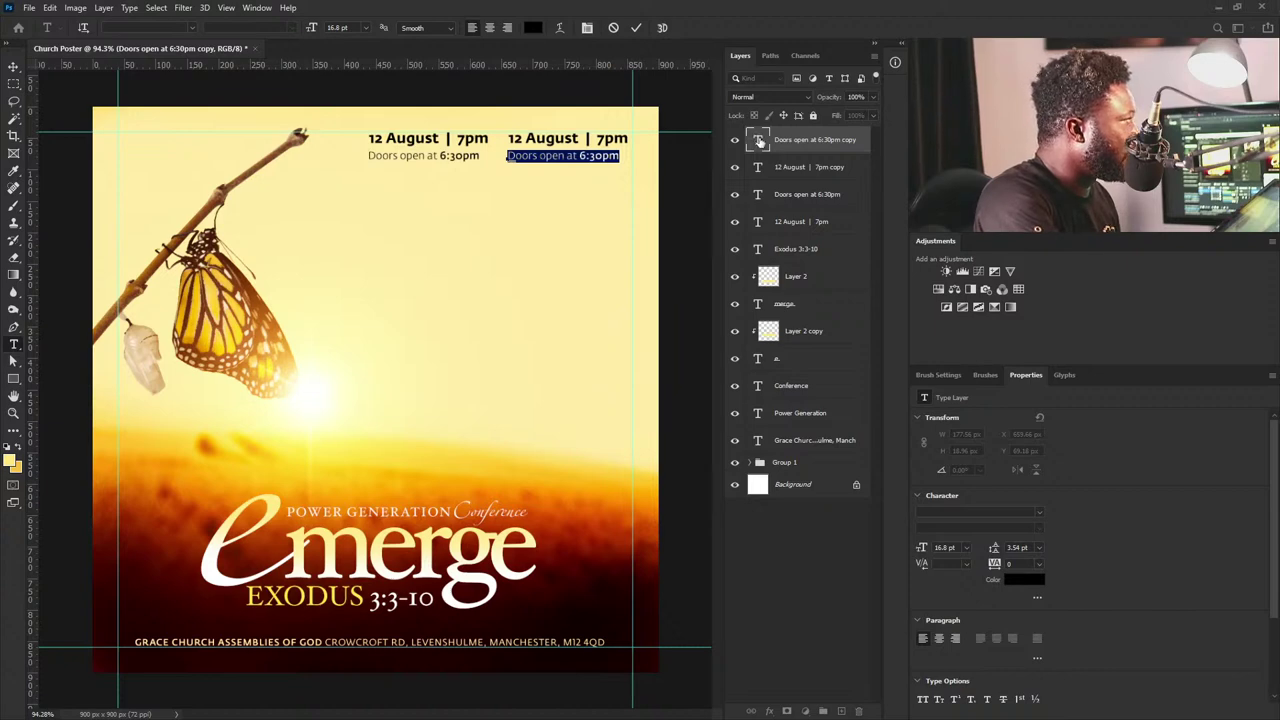
key("ctrl+Return")
key("v")
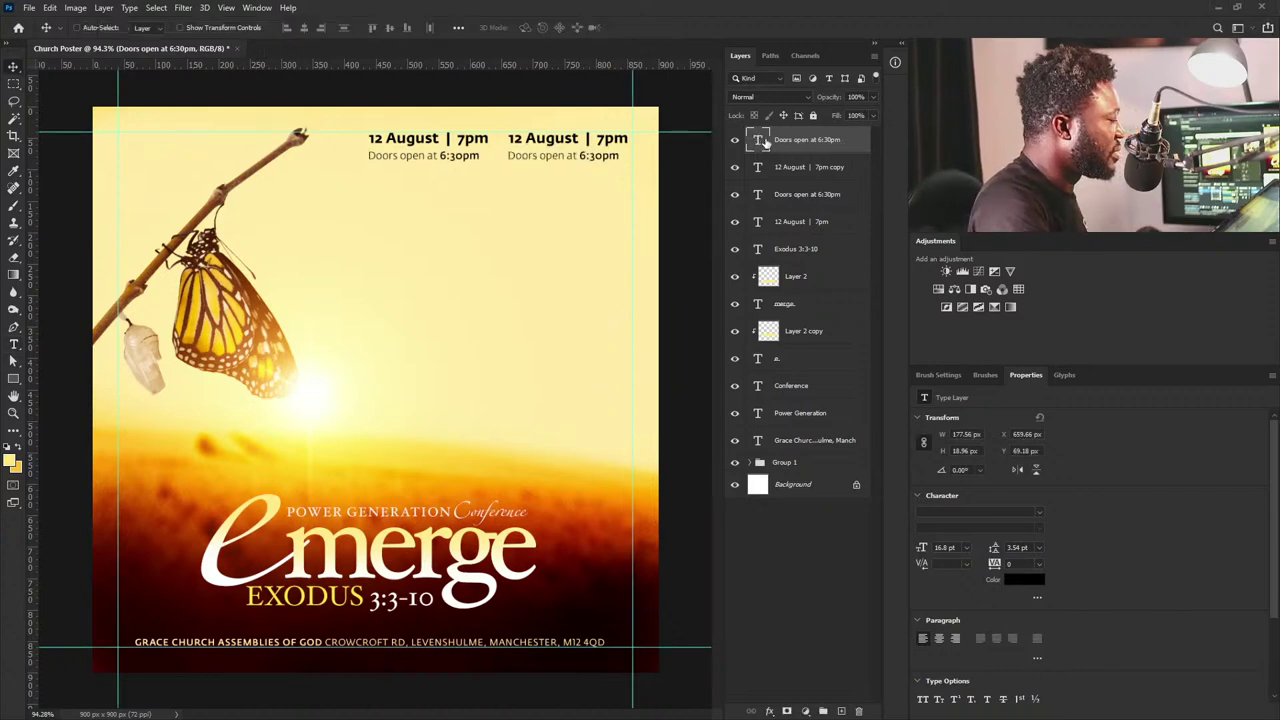
double_click(761, 142)
Hide the copied doors-open and date text layers.
left_click(735, 140)
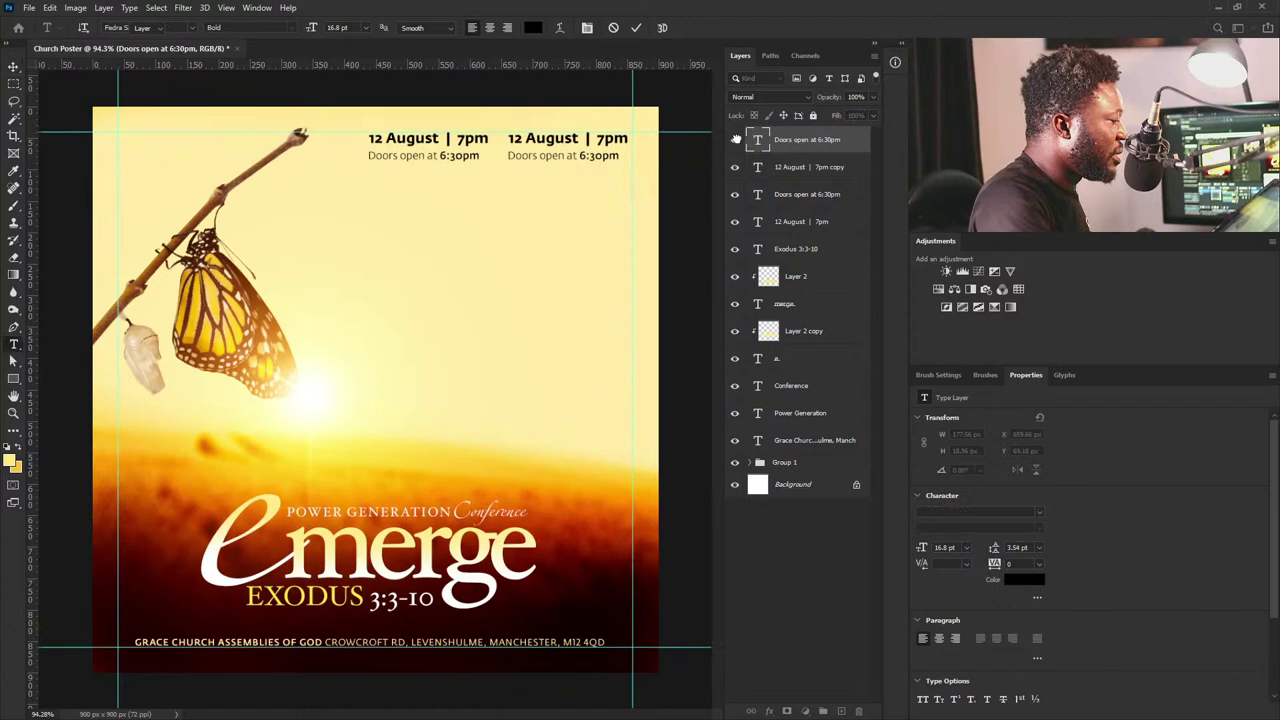
key("v")
left_click(735, 167)
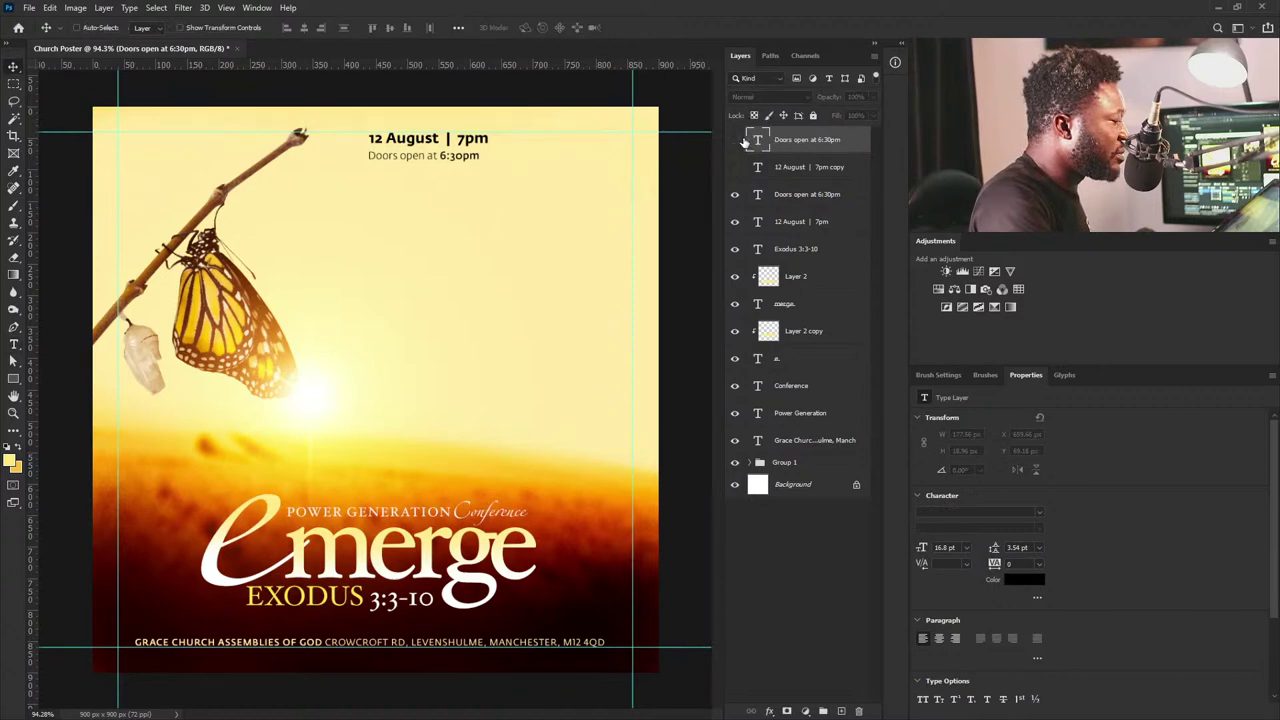
Show the copied doors-open layer and replace its text with "Worship LED By:", "Power Generation Worship" and the performers' names on three lines.
left_click(735, 140)
double_click(757, 141)
left_click(575, 158)
key("ctrl+v")
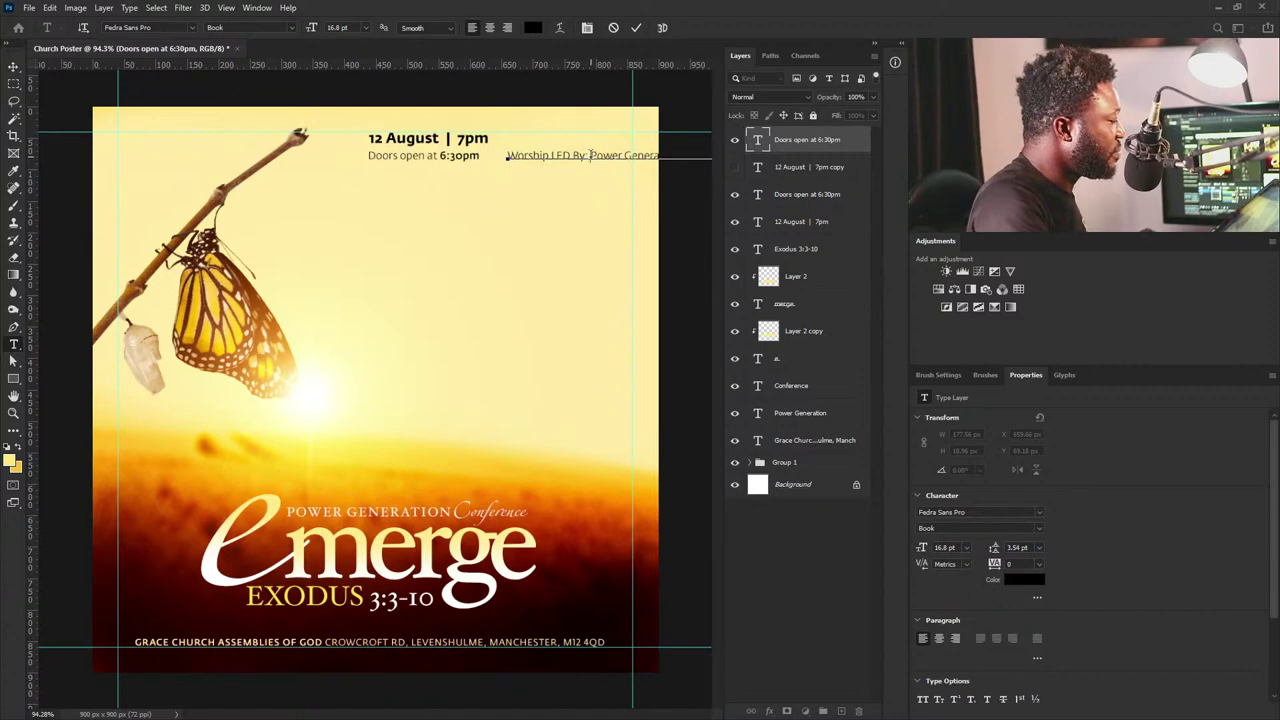
left_click(590, 155)
key("Return")
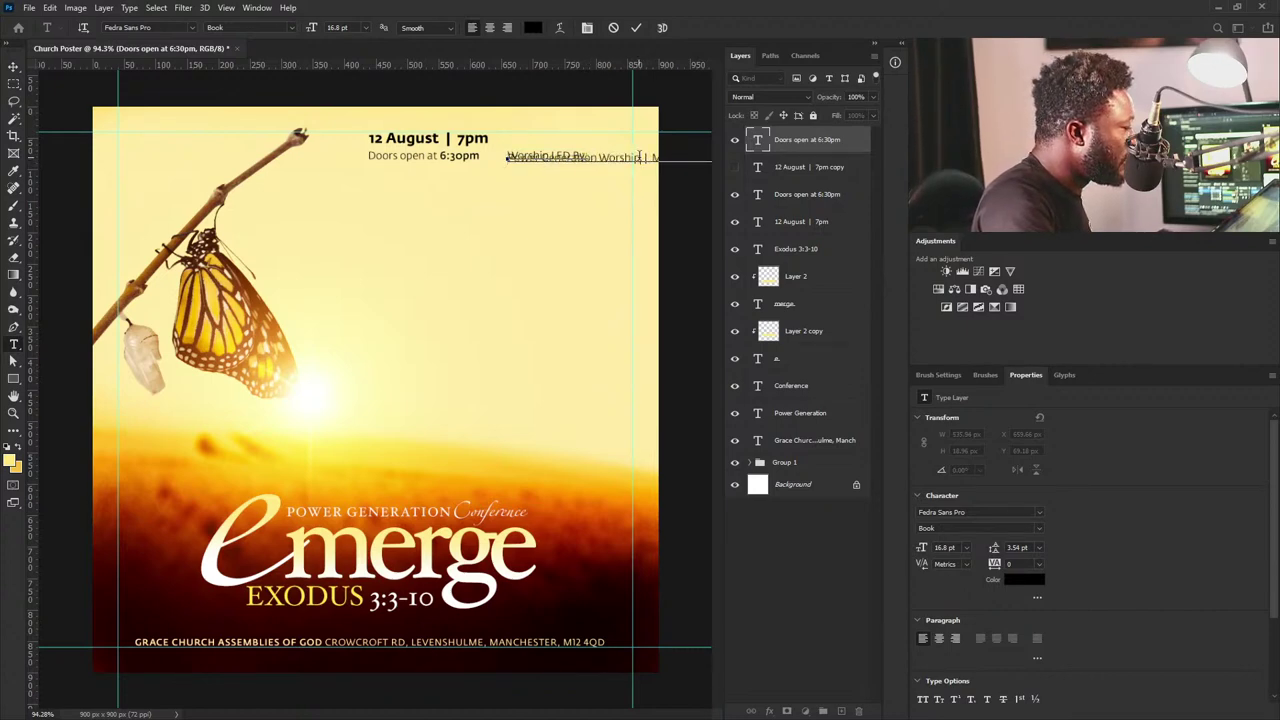
key("BackSpace")
key("Delete")
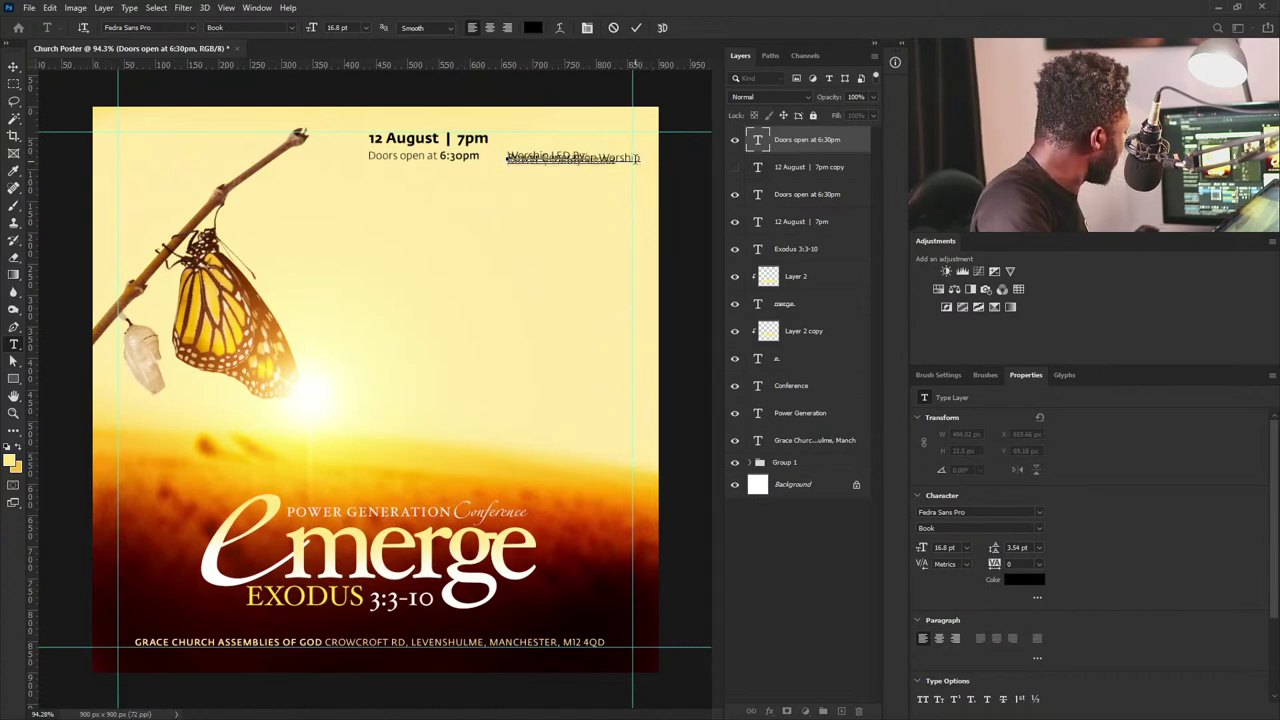
Try to set the worship credits to a 27 pt font size with 16 pt leading.
key("ctrl+a")
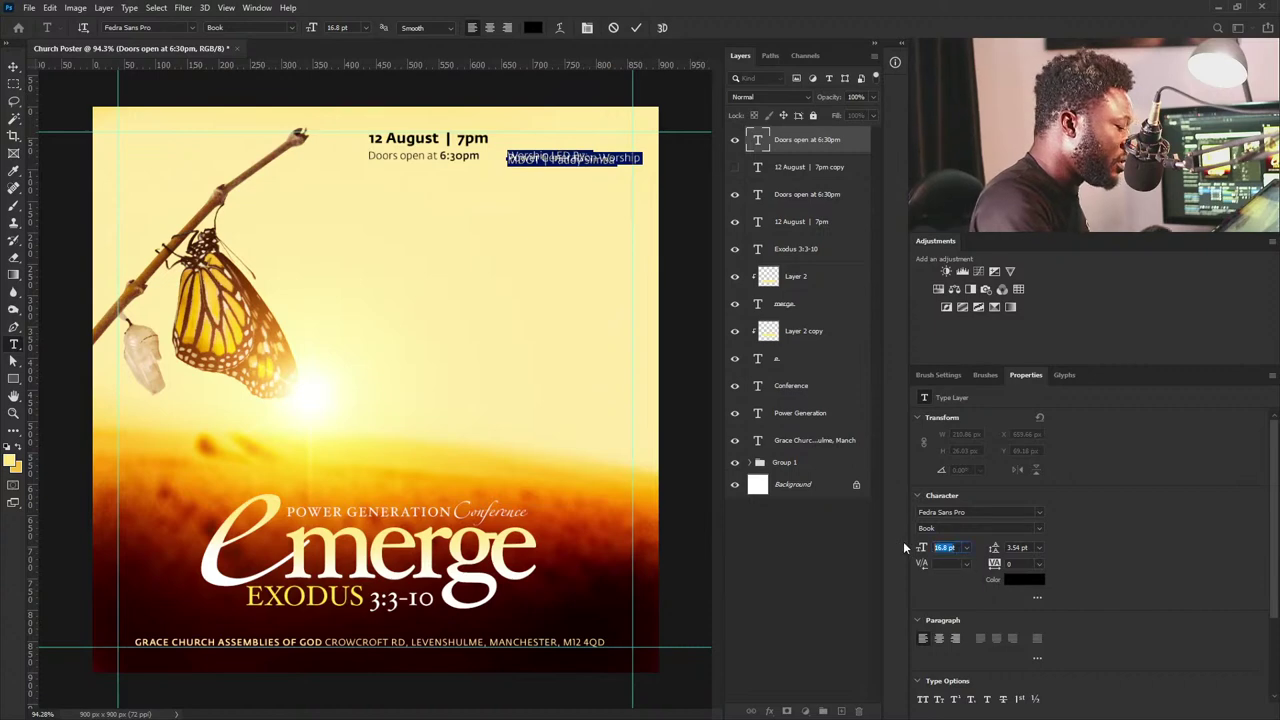
type("27")
key("Return")
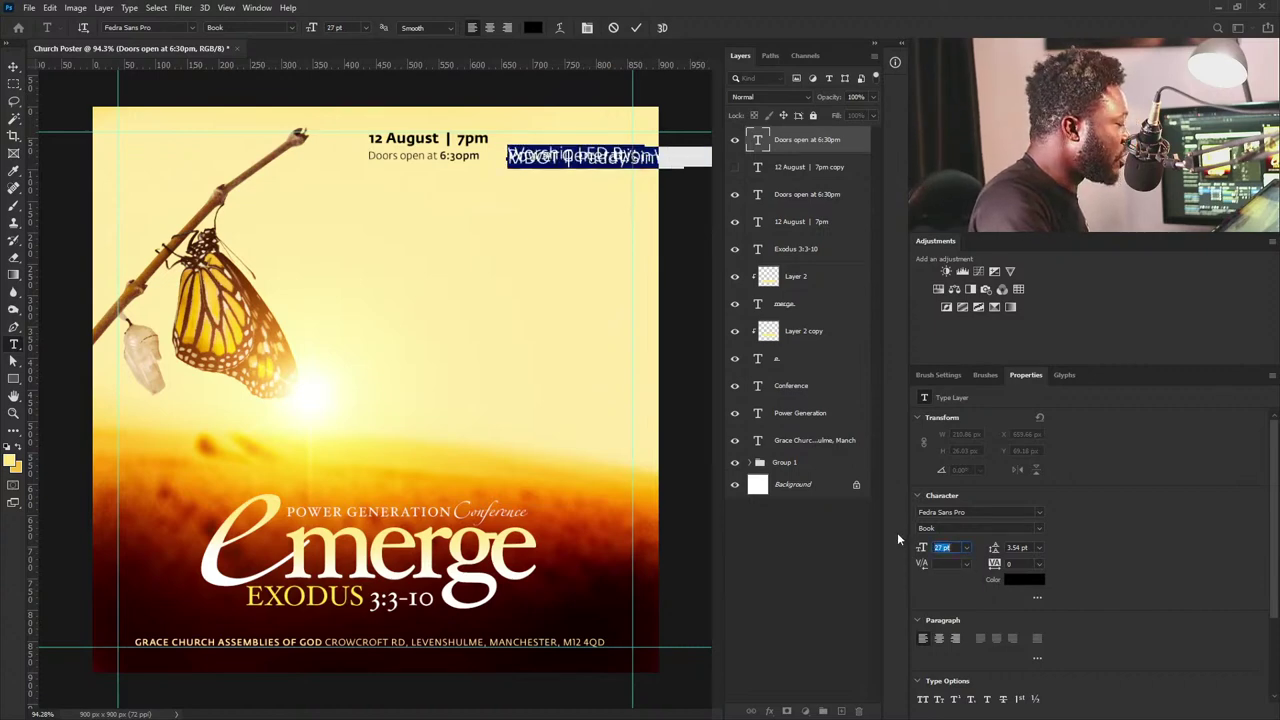
key("ctrl+Return")
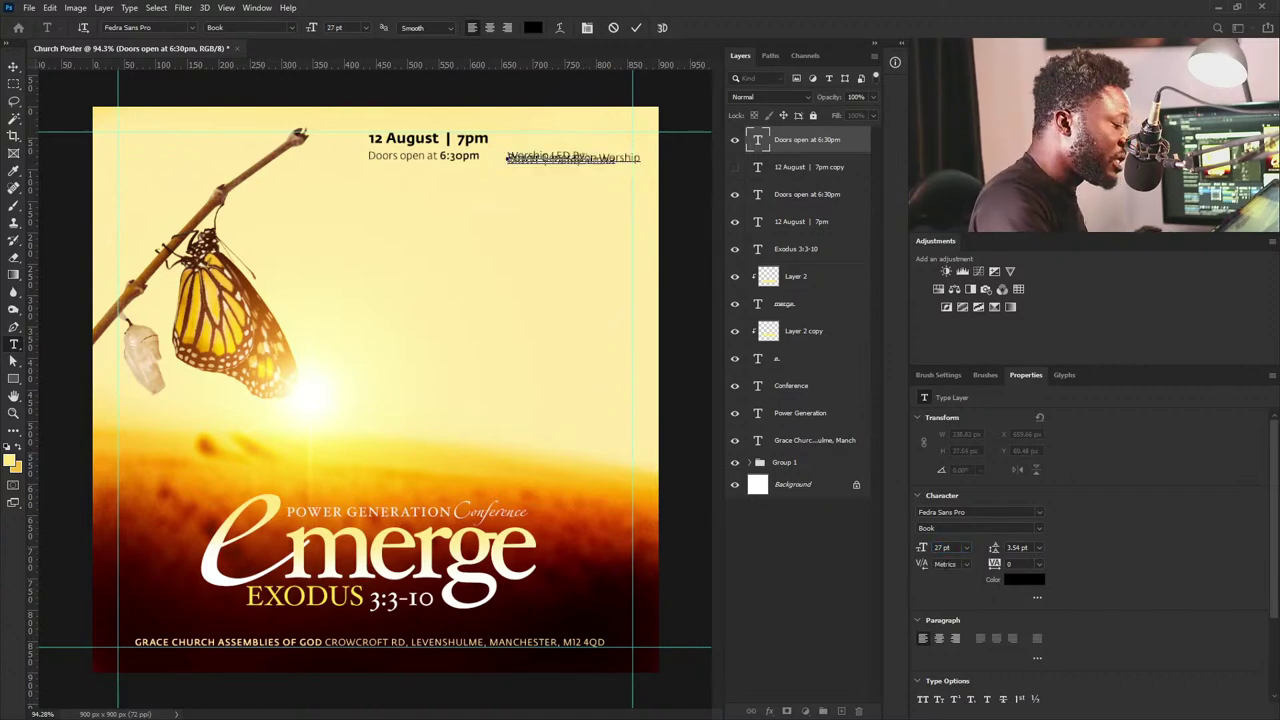
left_click(967, 570)
left_click(967, 570)
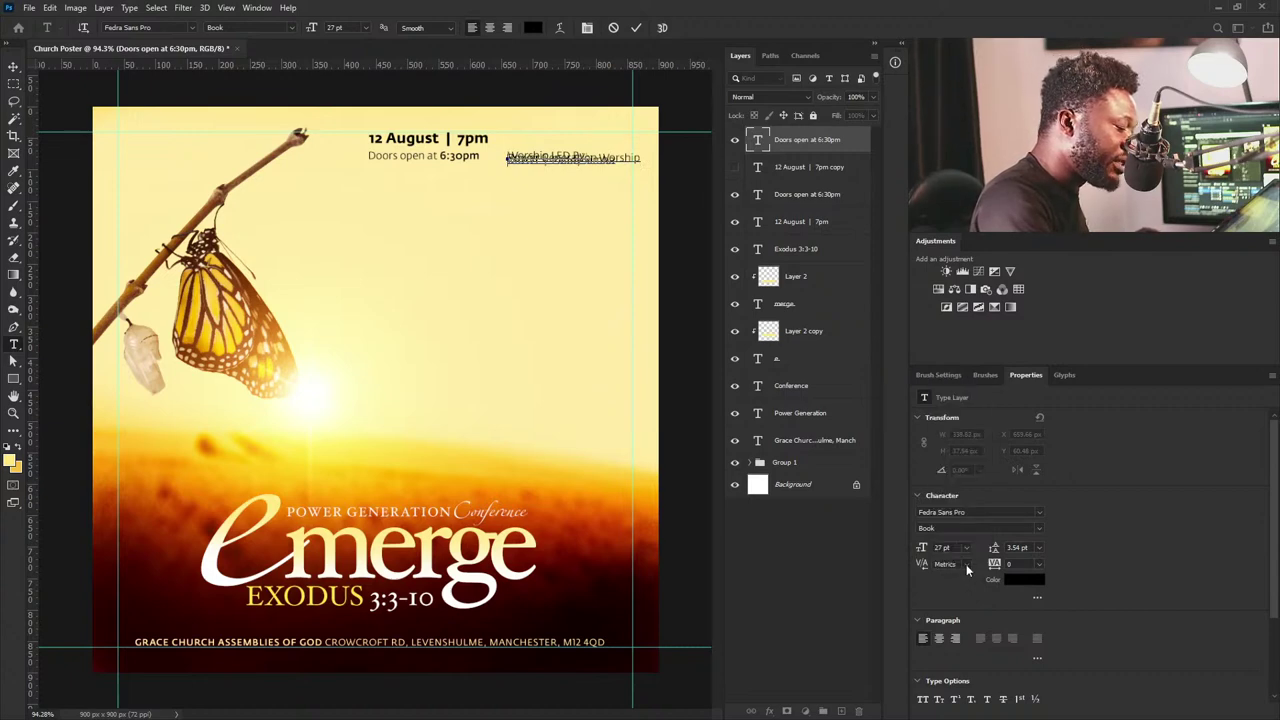
left_click(1038, 548)
left_click(1030, 630)
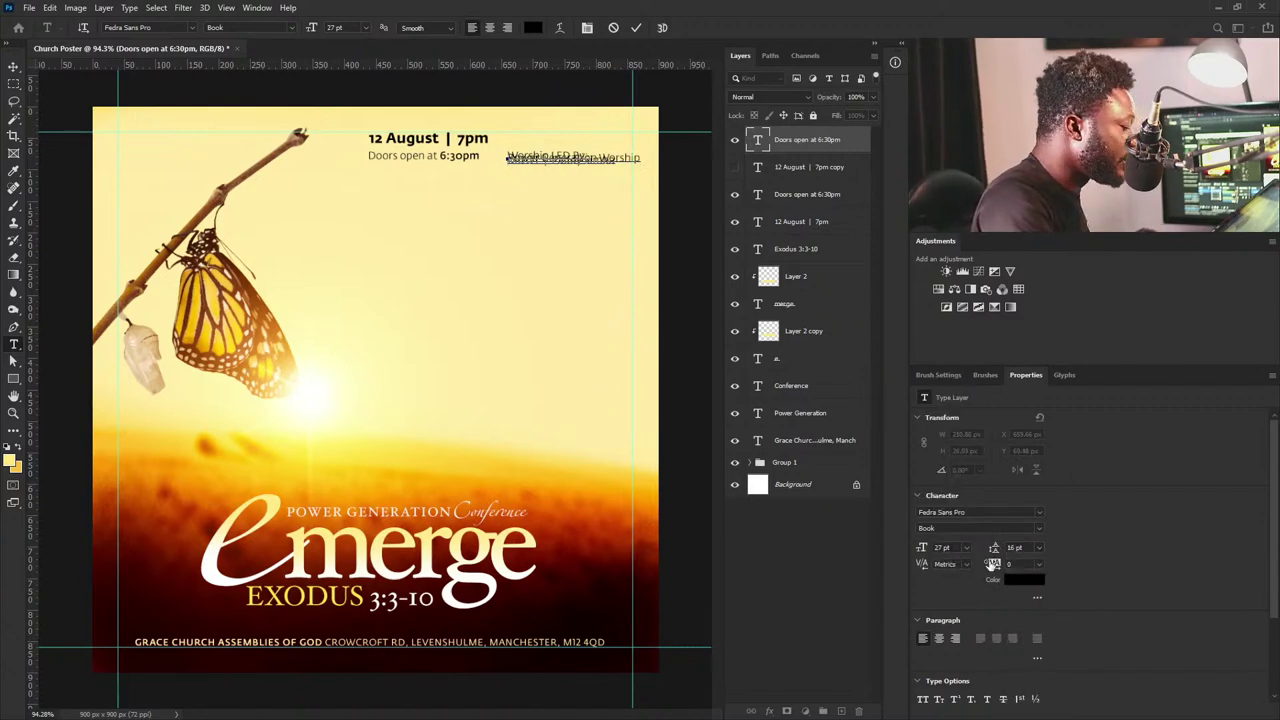
Set the leading of all three worship credit lines to 22 pt.
left_click(568, 168)
key("ctrl+a")
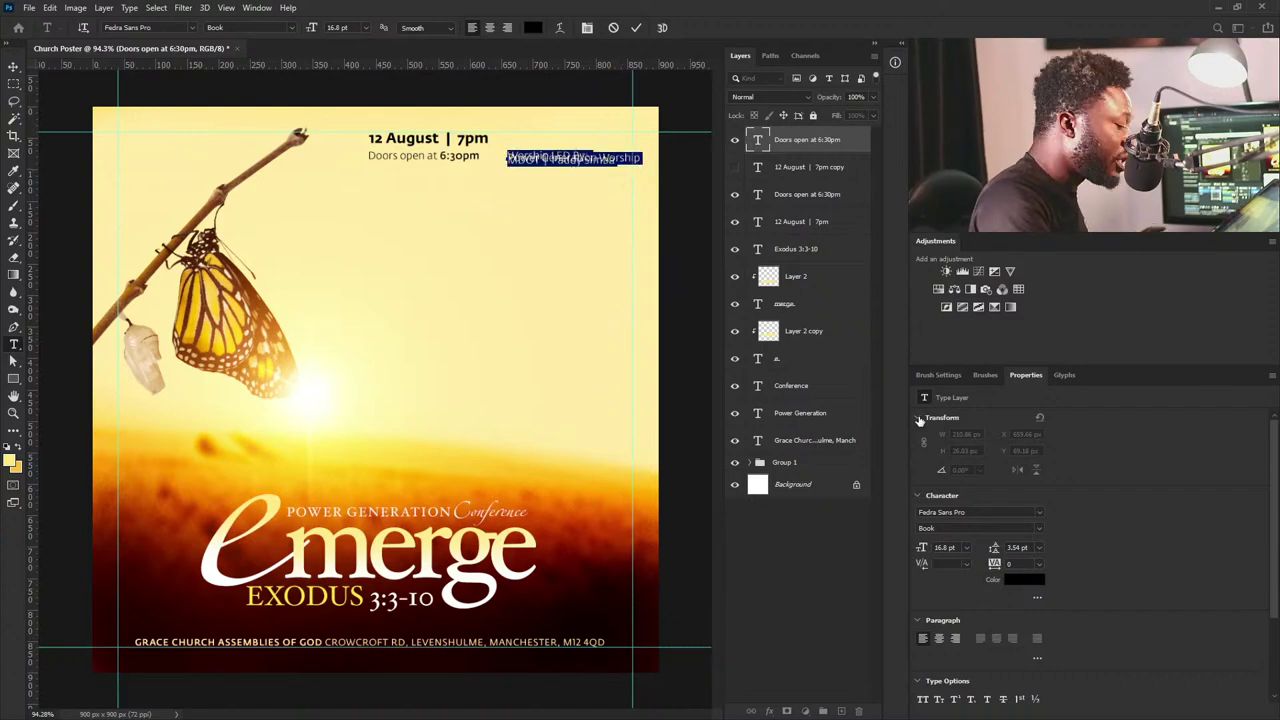
left_click(1038, 548)
left_click(1014, 618)
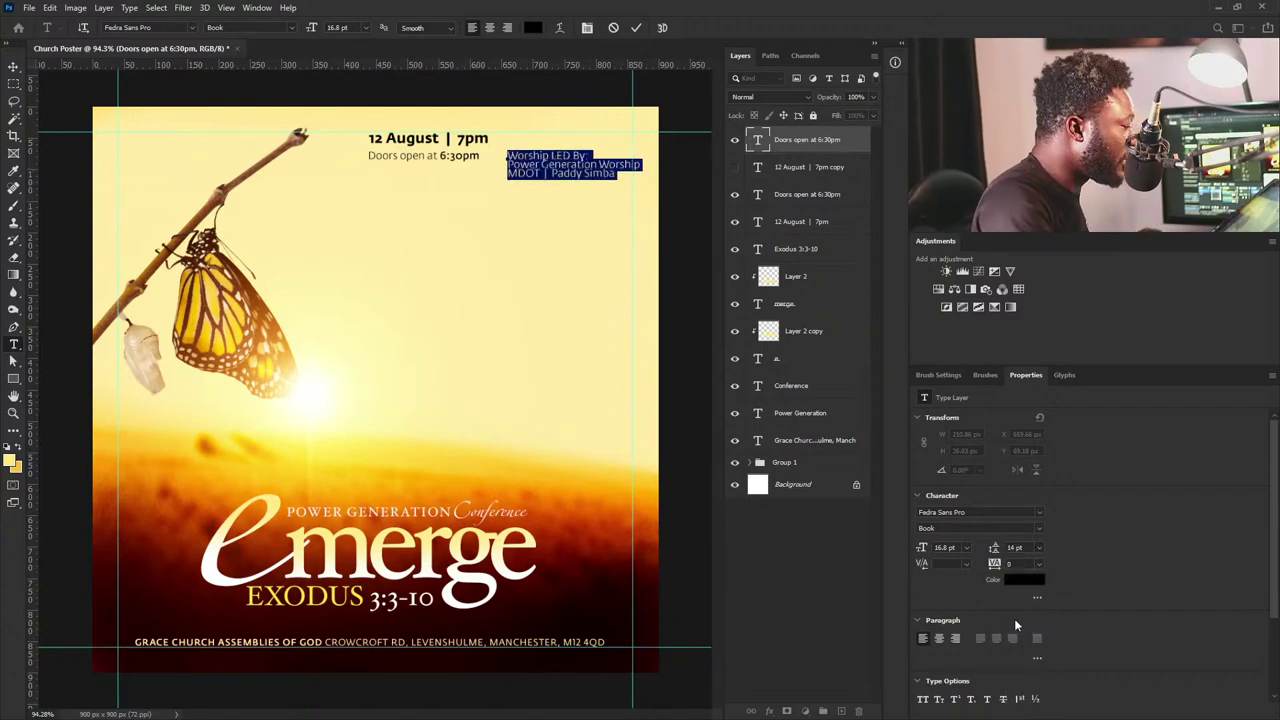
left_click(1020, 547)
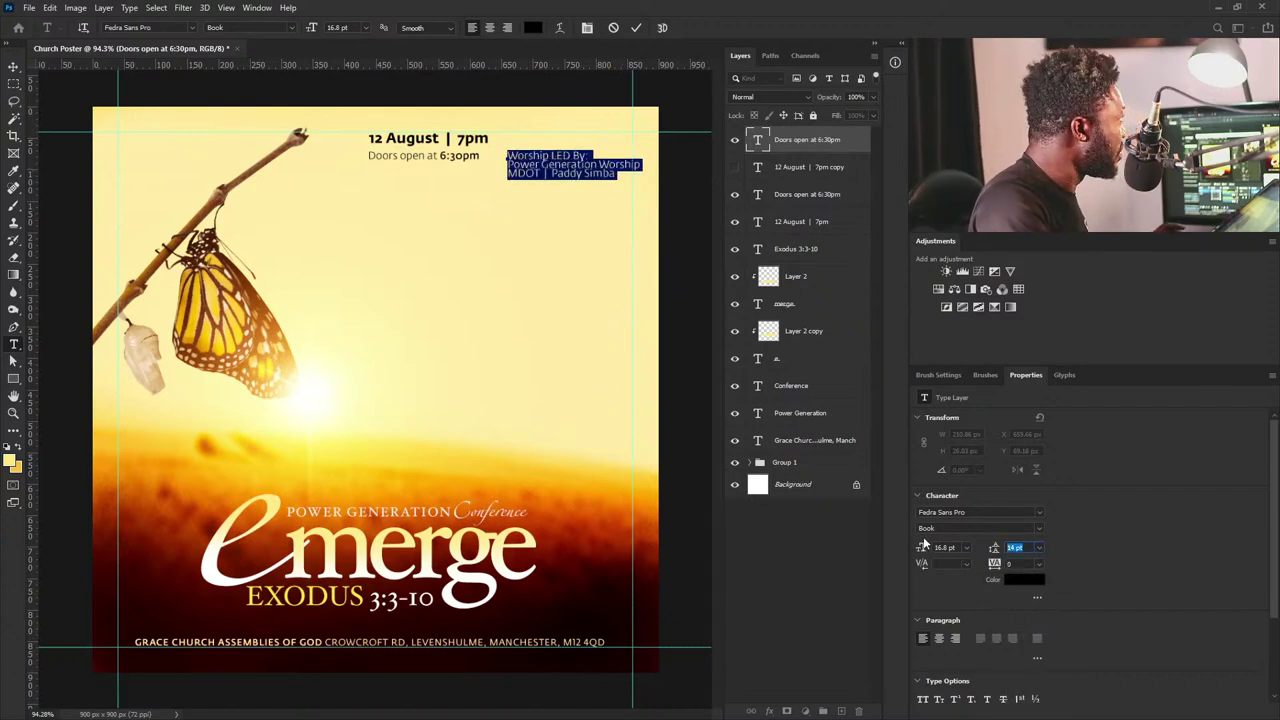
key("Up")
key("Up")
key("Up")
key("Up")
key("Up")
key("Up")
key("Up")
key("Up")
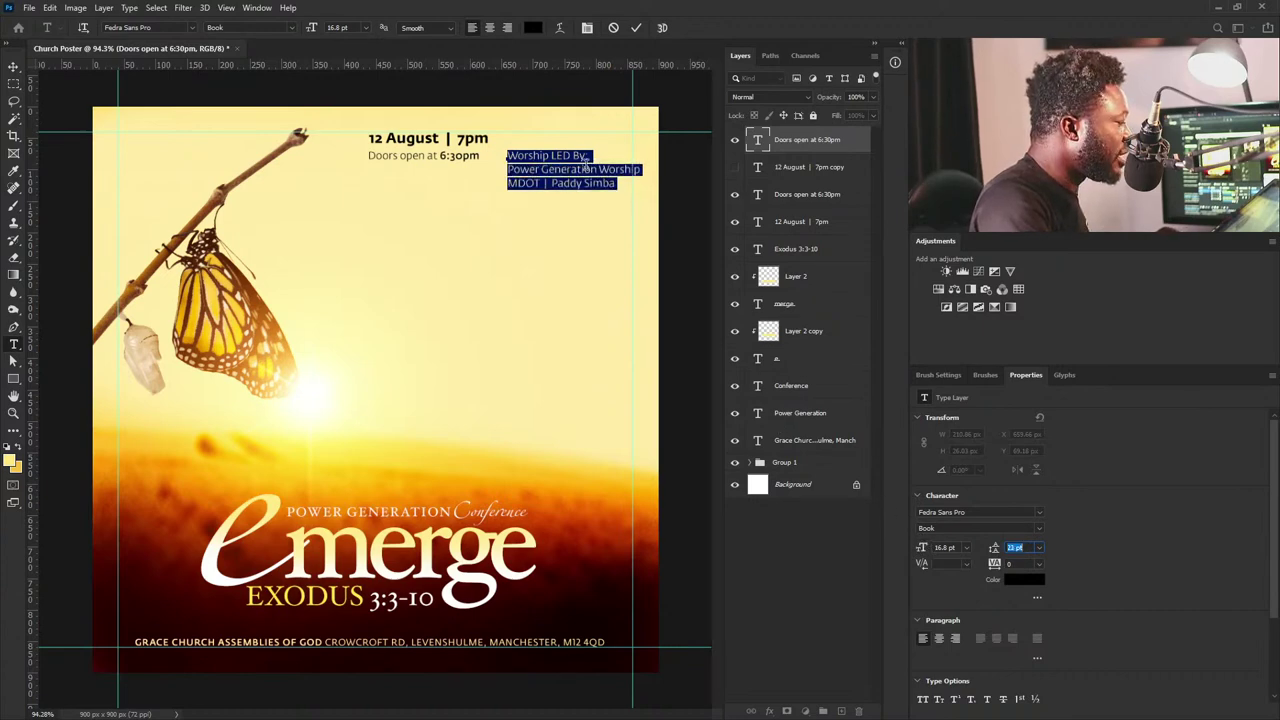
Change the "Worship LED By:" heading to the Medium weight of Fedra Sans Pro and commit the text.
left_click_drag(587, 156, 491, 146)
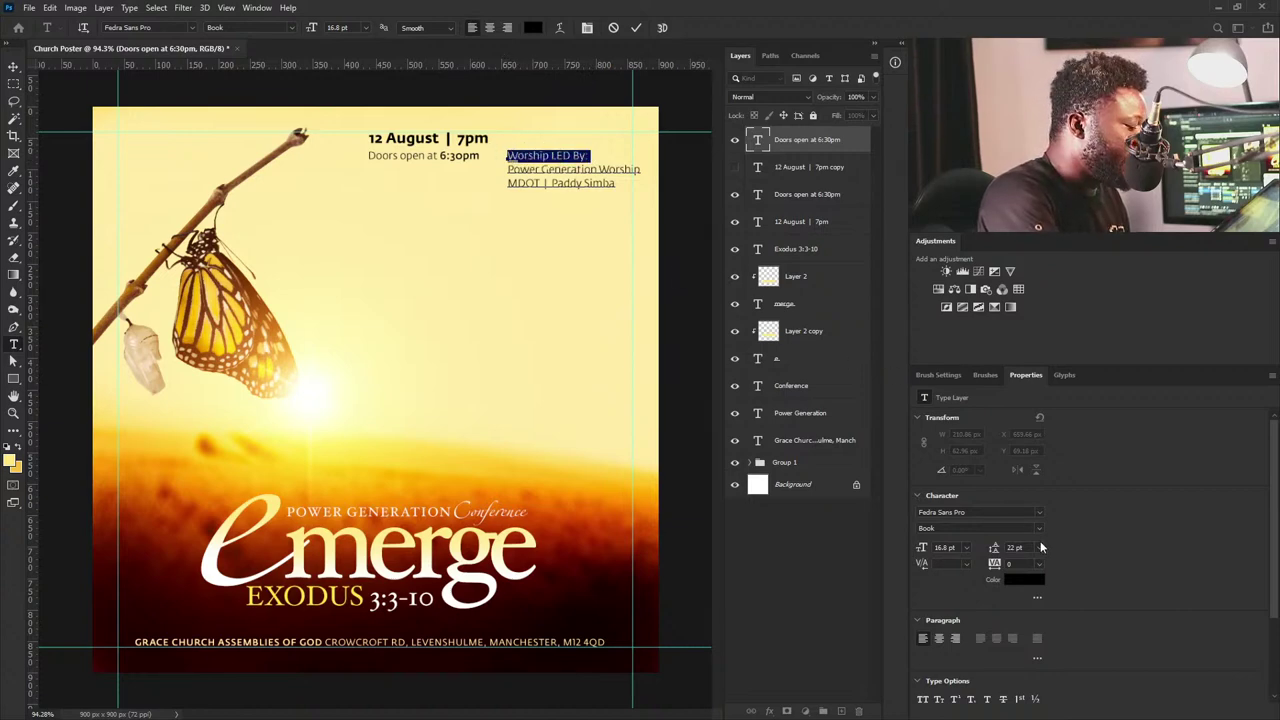
left_click(1039, 528)
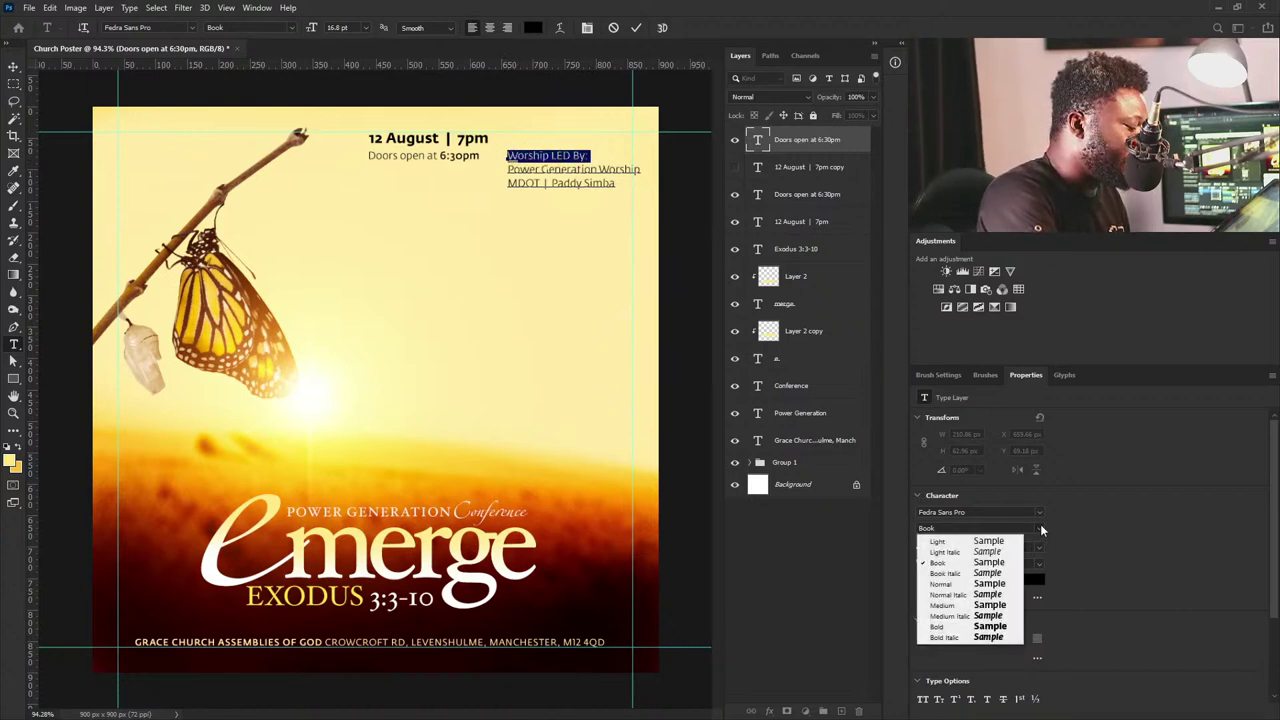
left_click(975, 606)
left_click(14, 67)
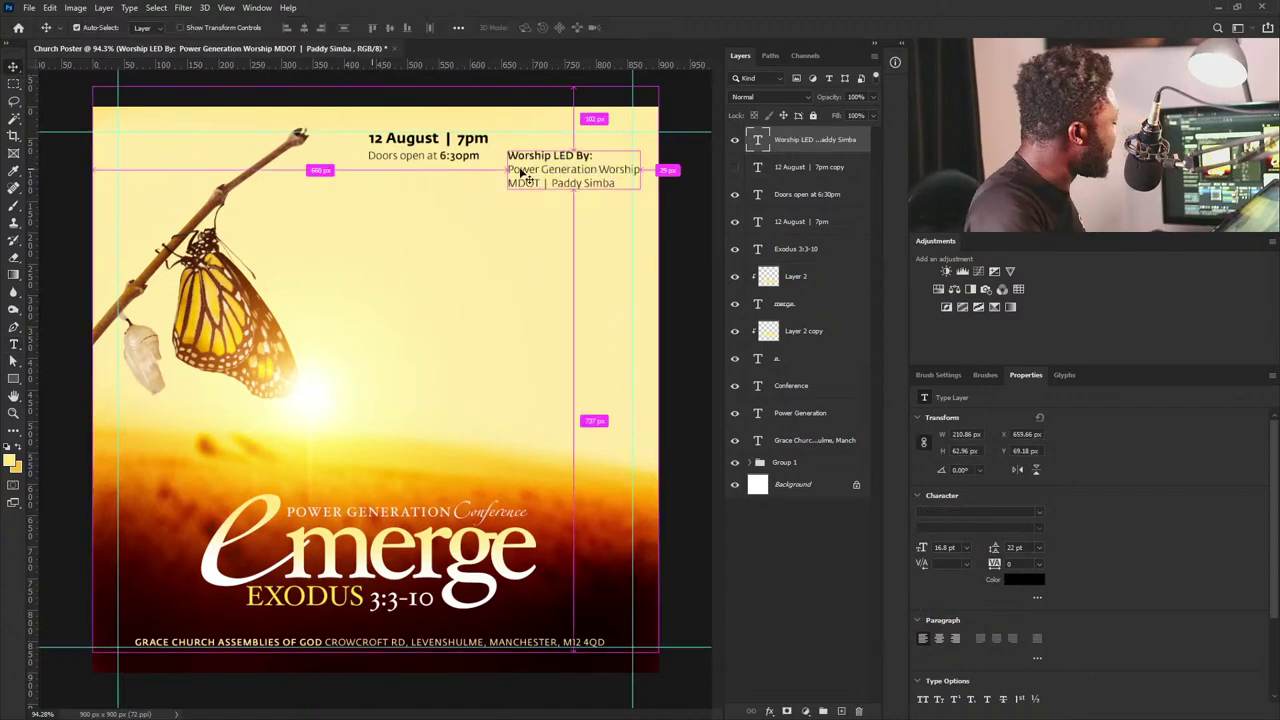
Scale the worship credits to about 199 px wide and place them at about X 660, Y 40 px, ending at the margin guide.
key("ctrl+t")
mouse_move(640, 190)
left_mouse_down()
mouse_move(666, 178)
mouse_move(629, 186)
left_mouse_up()
left_click_drag(544, 163, 538, 146)
left_click_drag(630, 167, 633, 169)
key("Return")
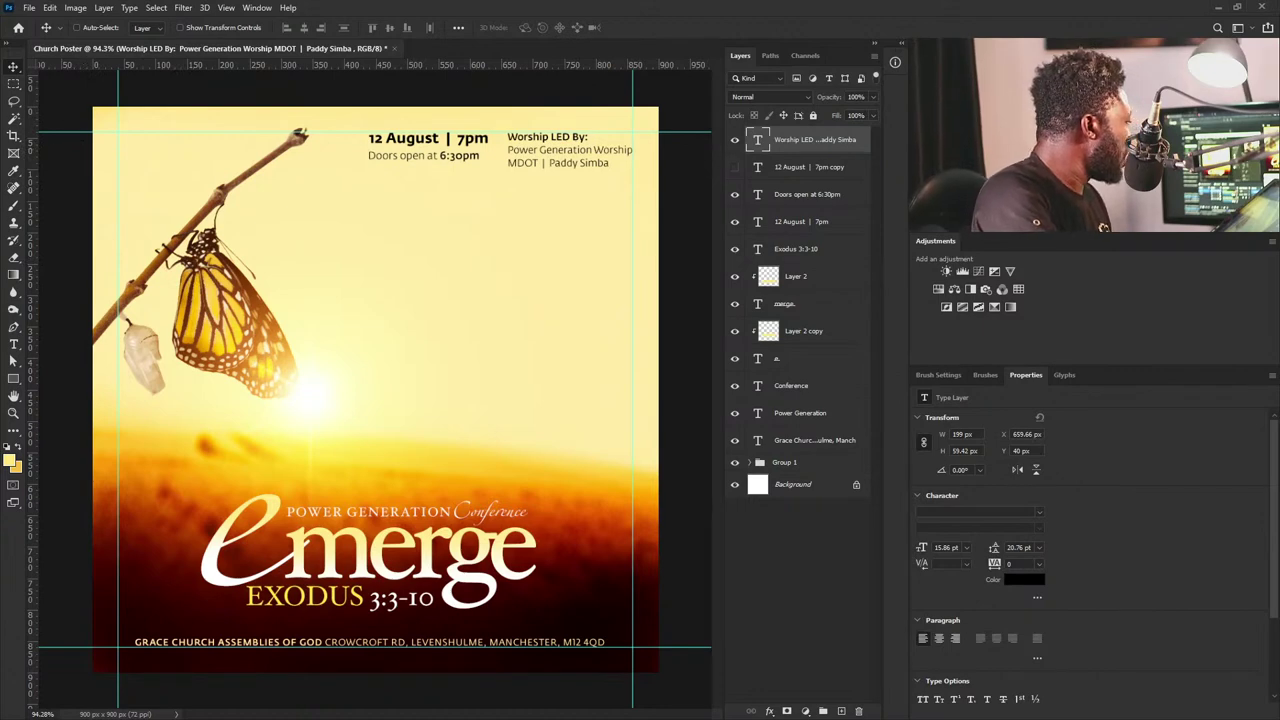
Place the church logo image, scaled to about 90 × 97 px, in the poster's upper-left margin corner at about X 40, Y 39 px.
left_click_drag(226, 208, 226, 208)
left_click_drag(486, 475, 384, 390)
left_click_drag(352, 343, 177, 162)
left_click_drag(200, 205, 156, 170)
key("Return")
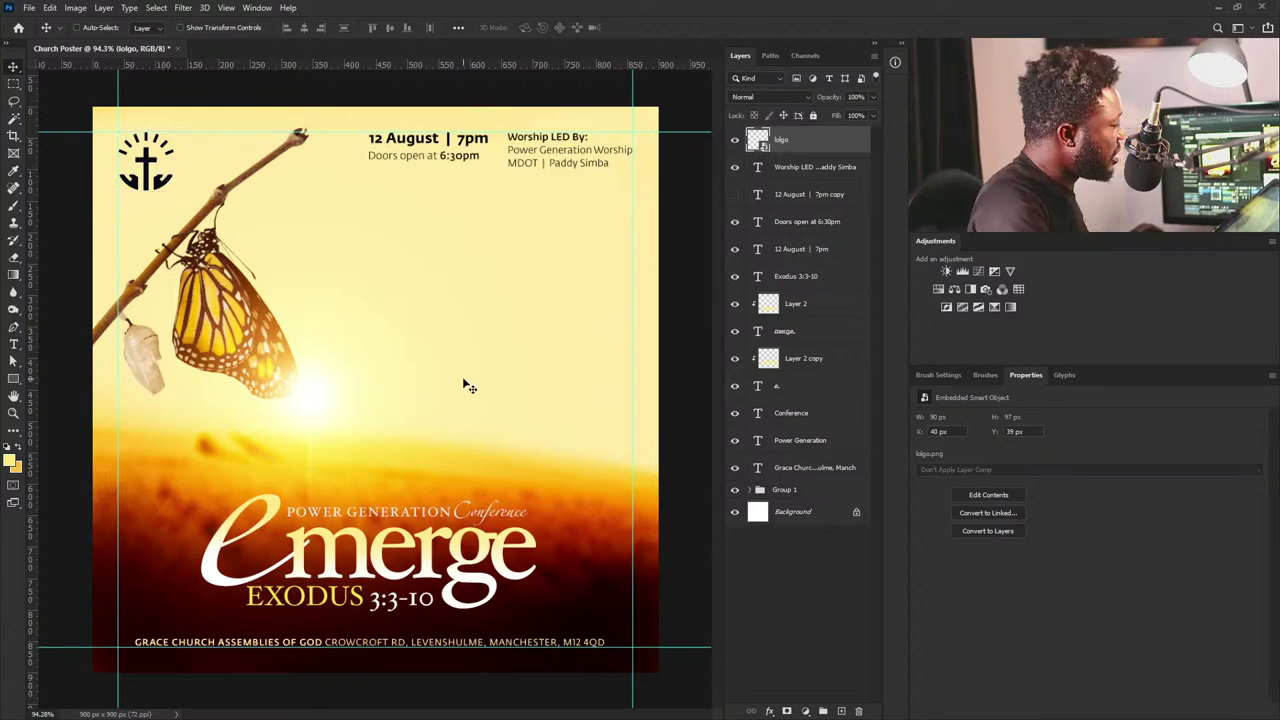
Preview the poster in full-screen mode, hide the guides, and return to the standard screen mode.
key("ctrl+space")
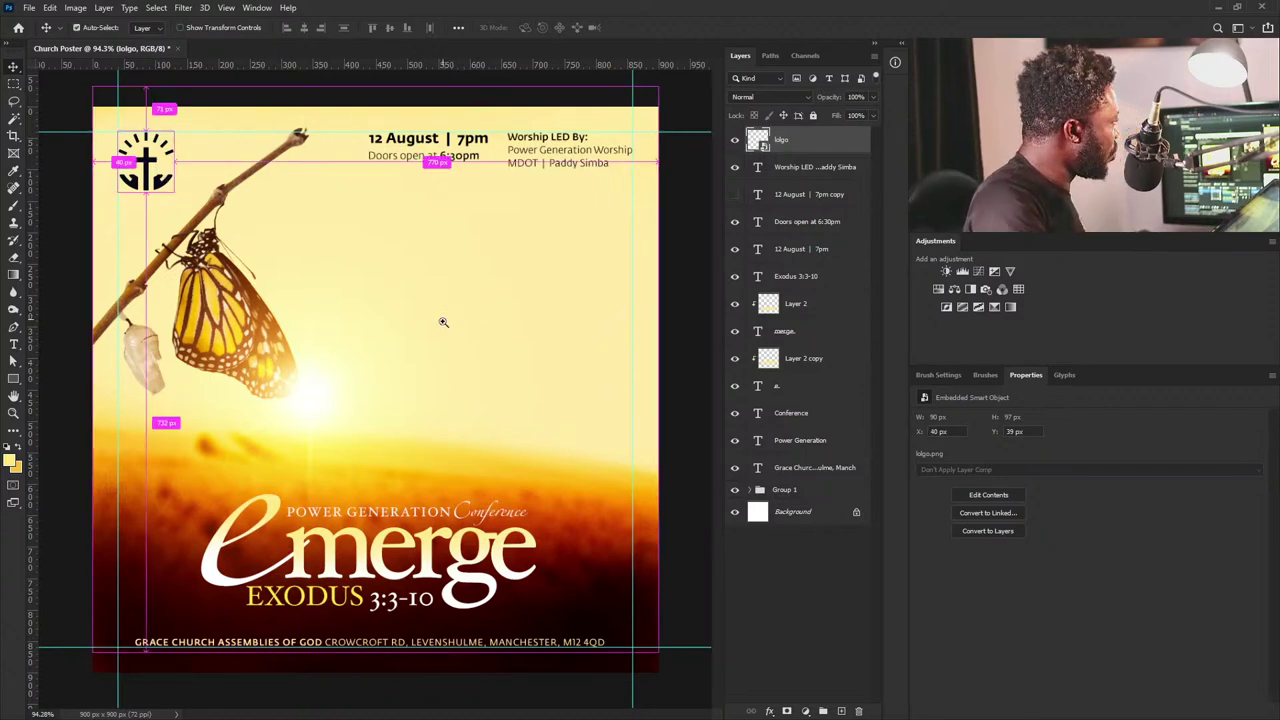
left_click_drag(435, 335, 440, 340)
key("f")
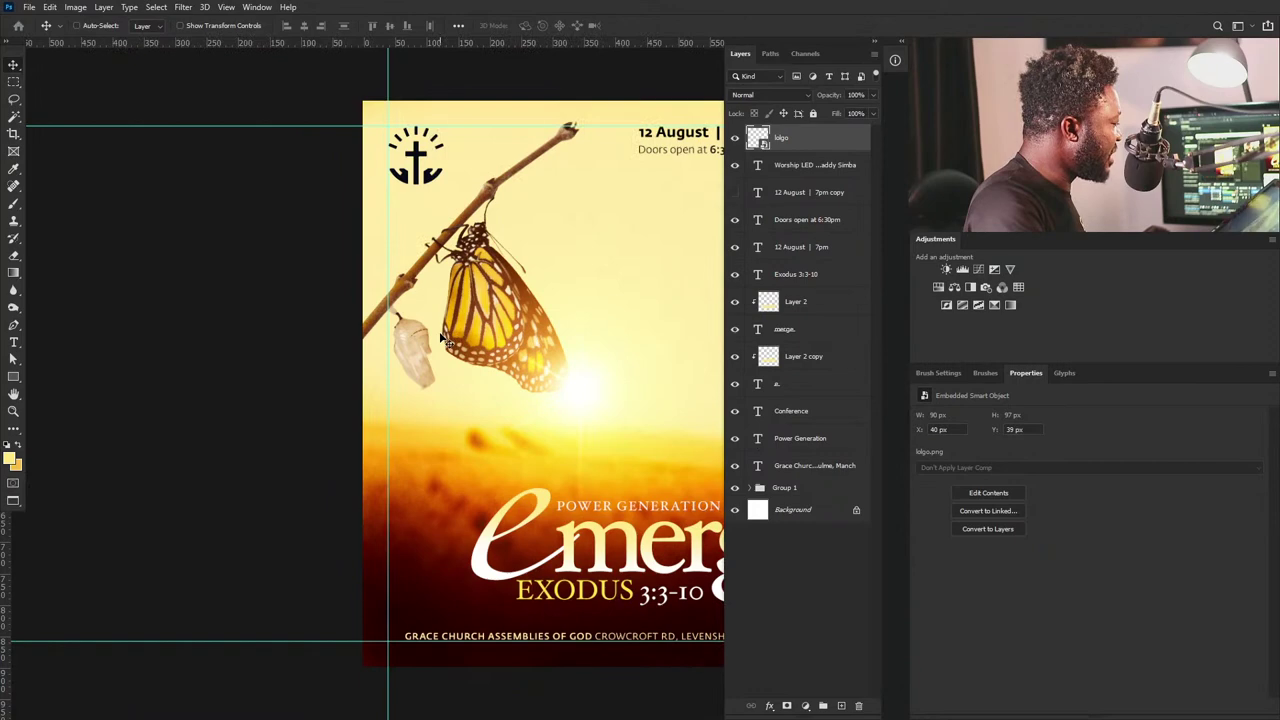
key("f")
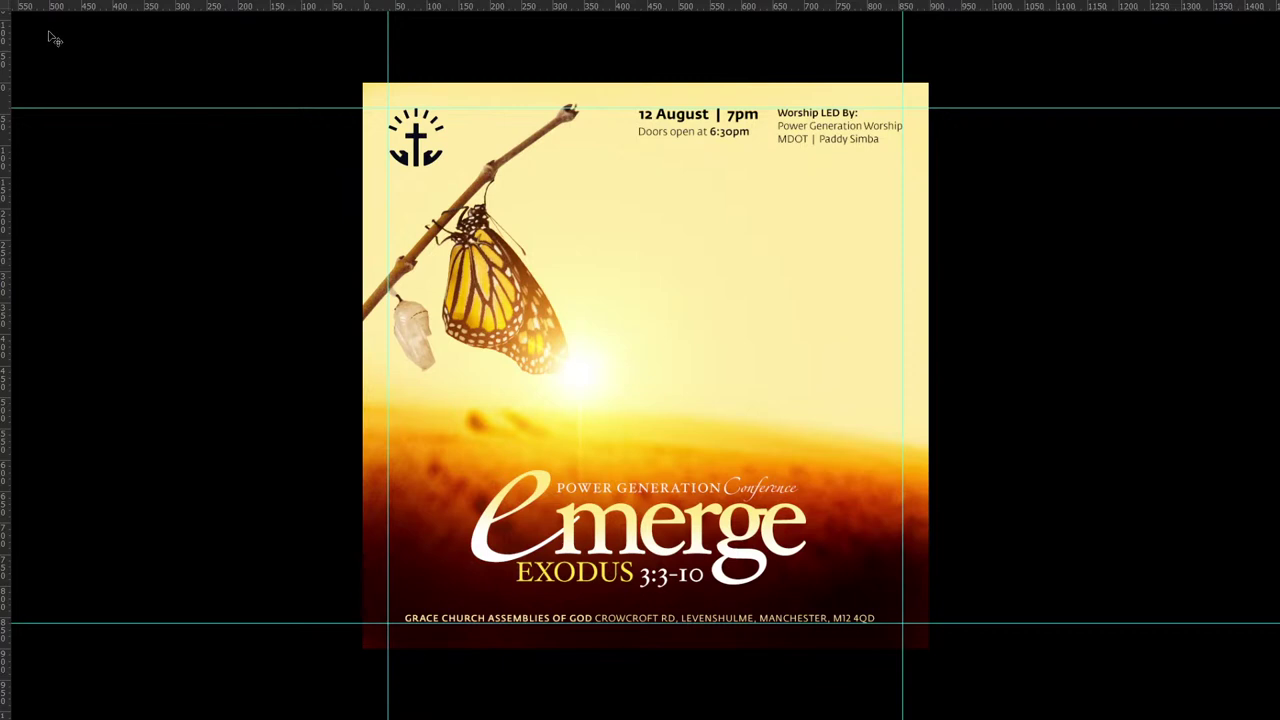
key("ctrl")
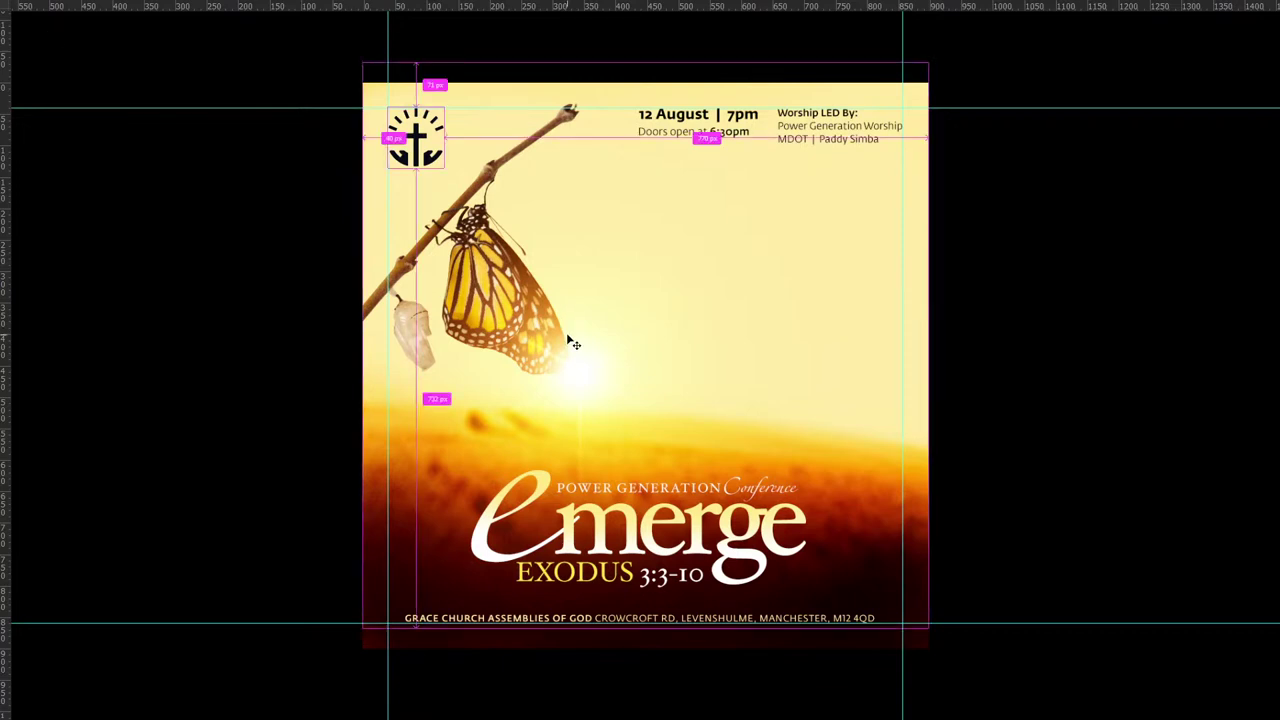
key("ctrl+h")
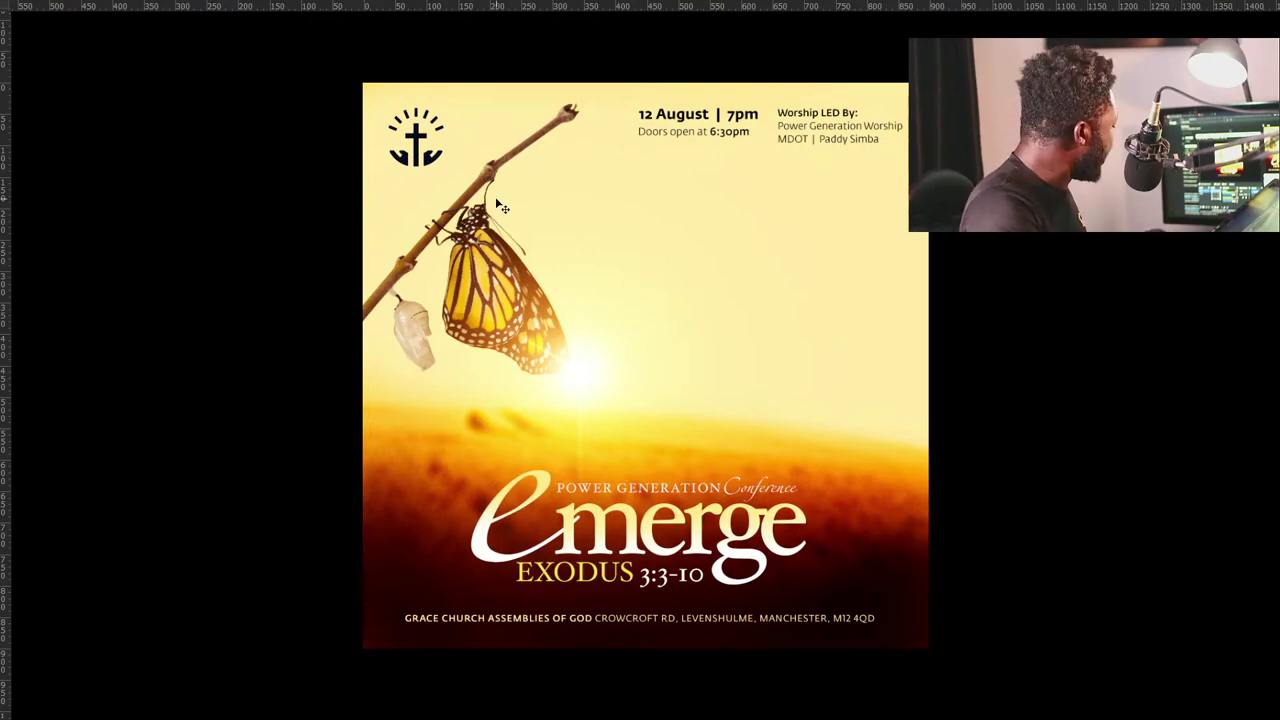
key("f")
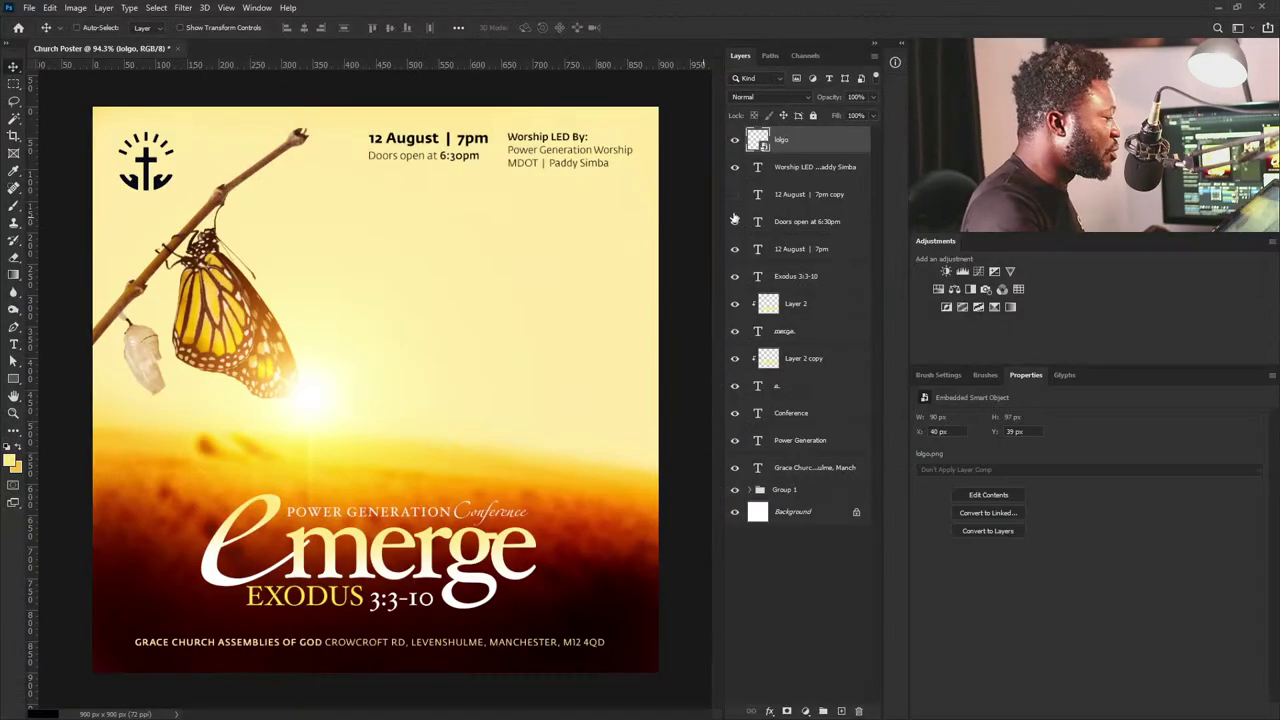
Set the leading of the worship credits to 23 pt.
left_click(790, 175)
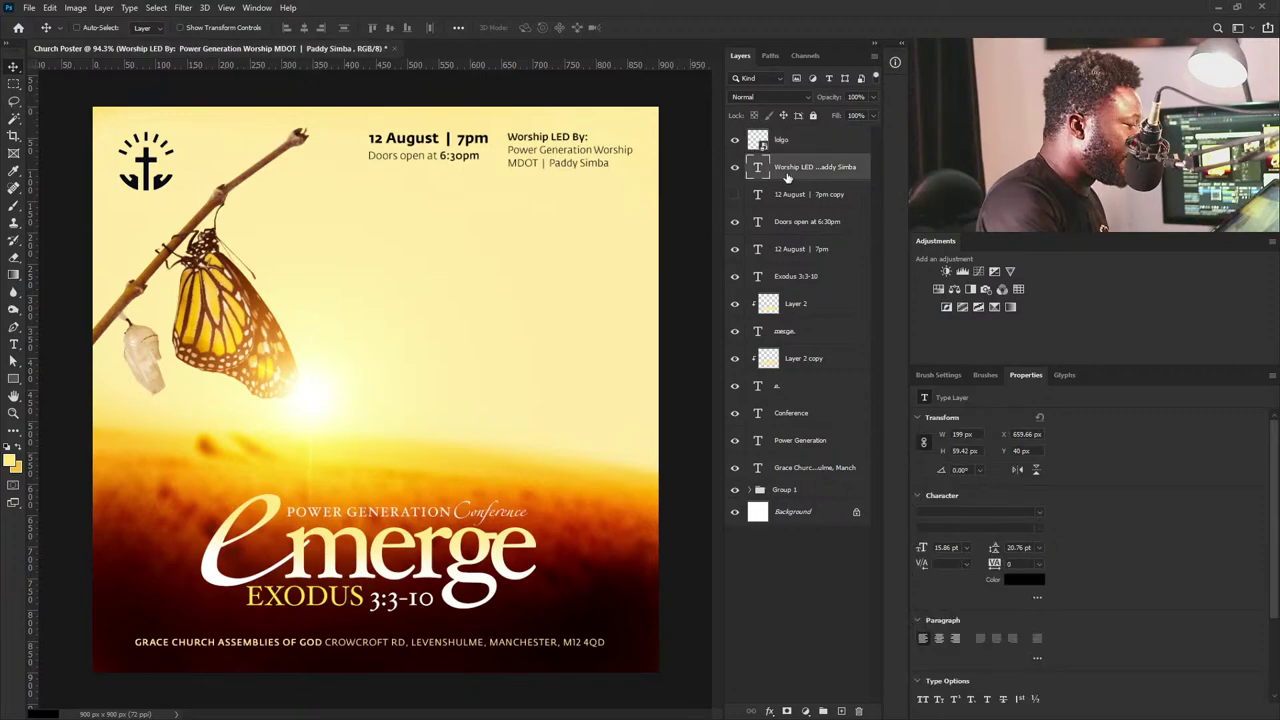
left_click(1018, 547)
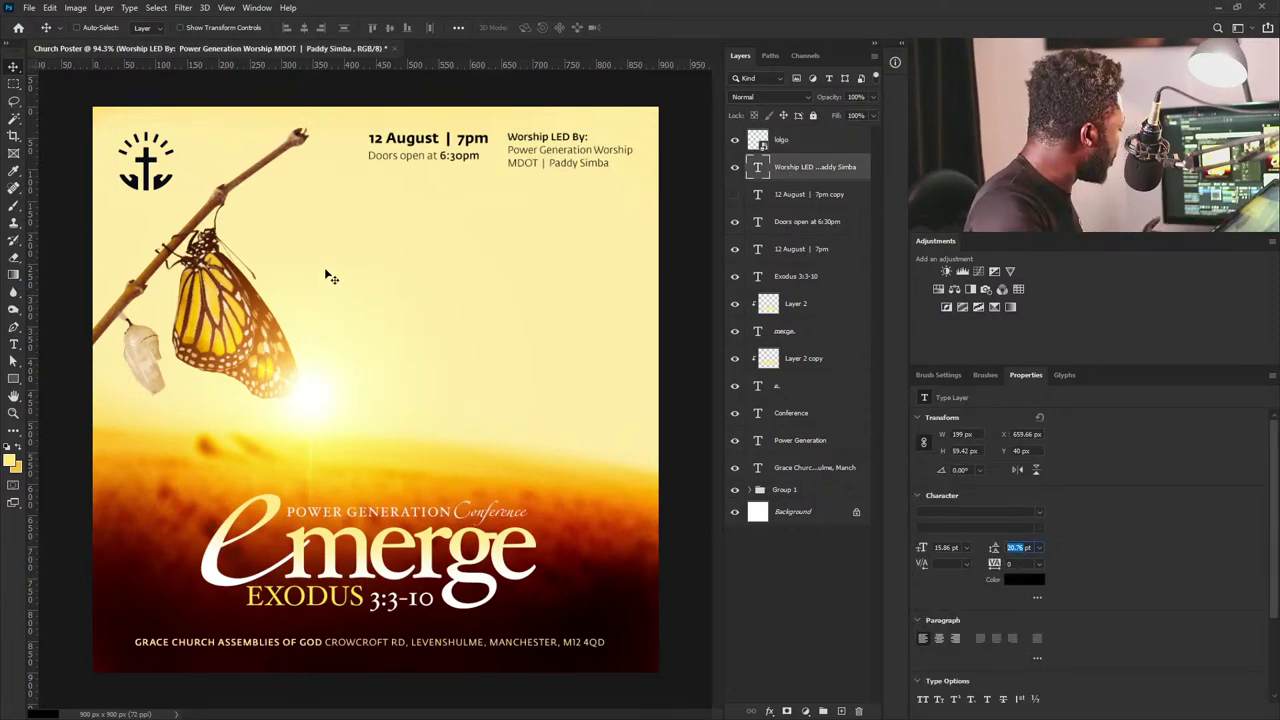
type("21")
key("Return")
key("Up")
key("Up")
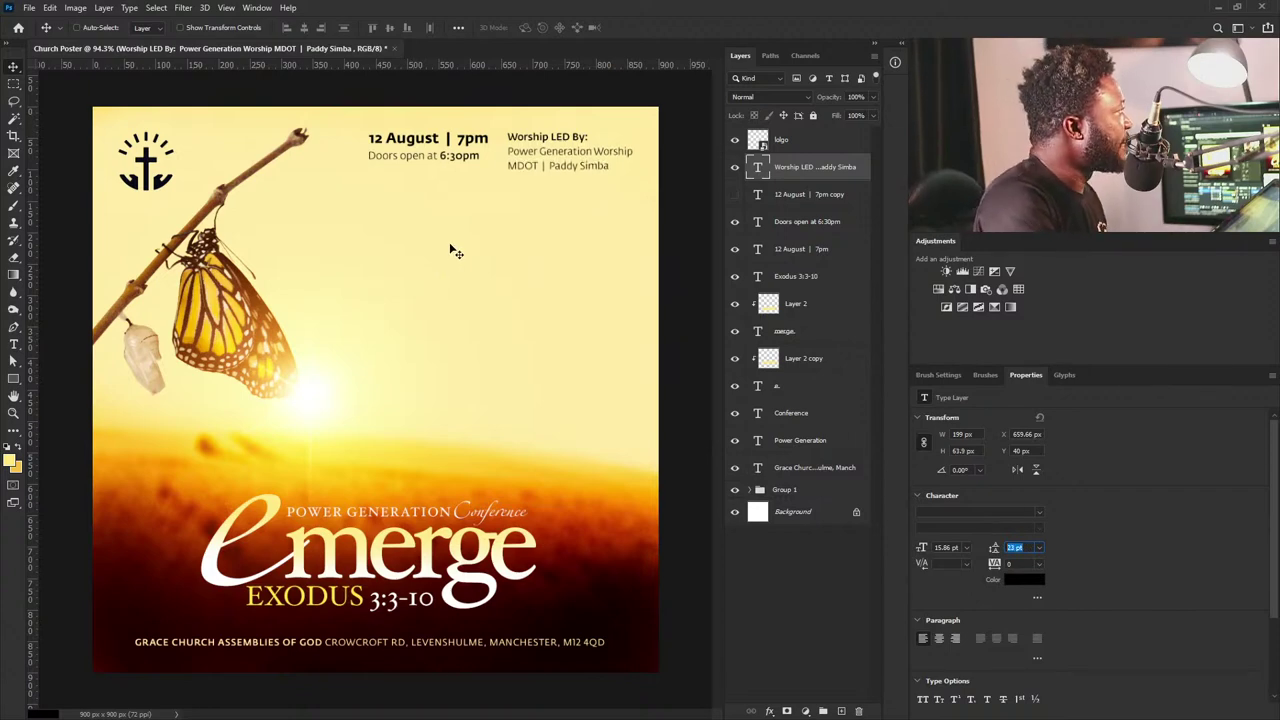
left_click(576, 176)
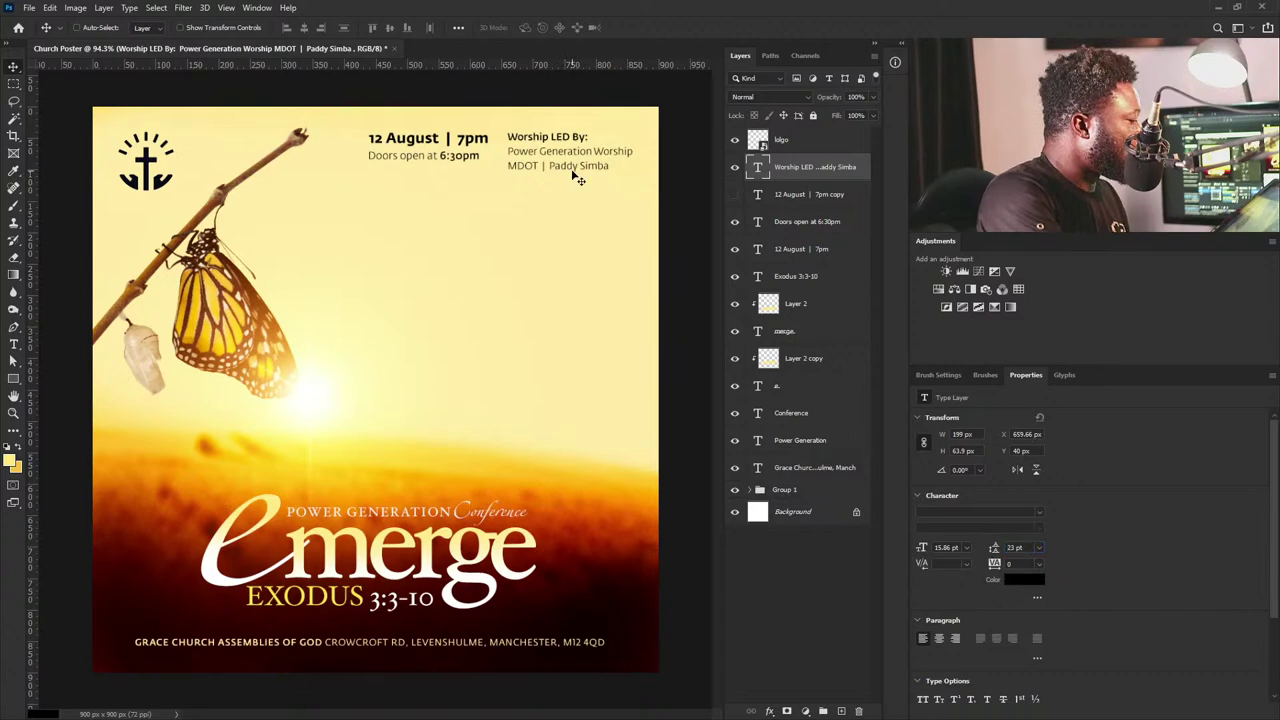